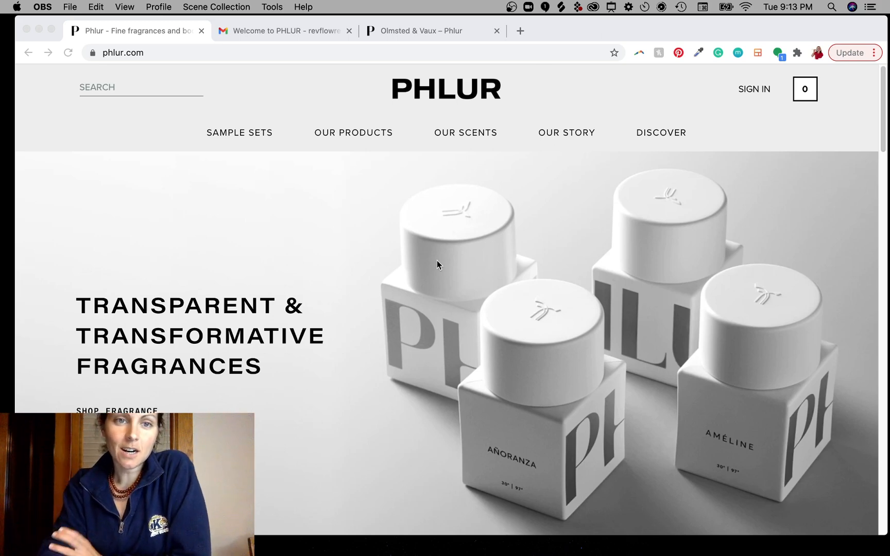
# Look over the Phlur homepage from the hero banner down to the Explore Phlur section.
pyautogui.scroll(-2, 437, 262)
pyautogui.scroll(2, 437, 261)
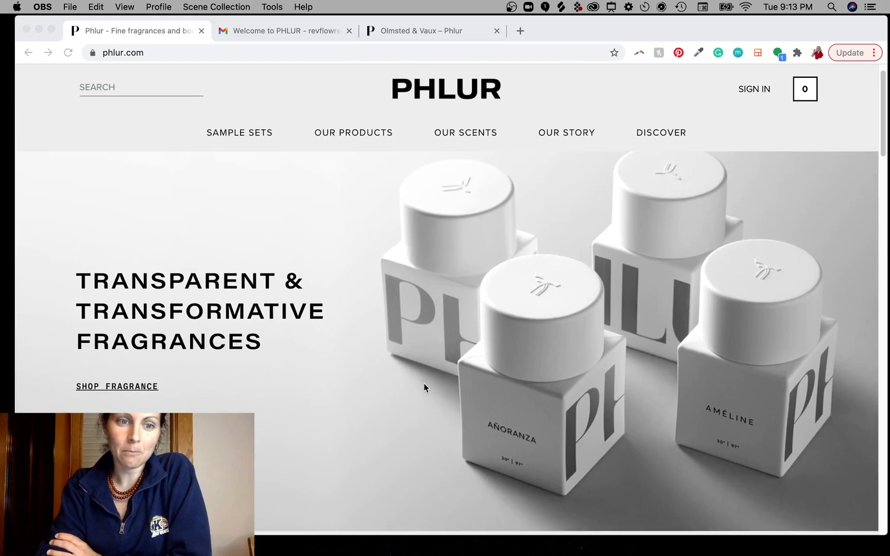
pyautogui.scroll(-1, 423, 387)
pyautogui.scroll(2, 339, 325)
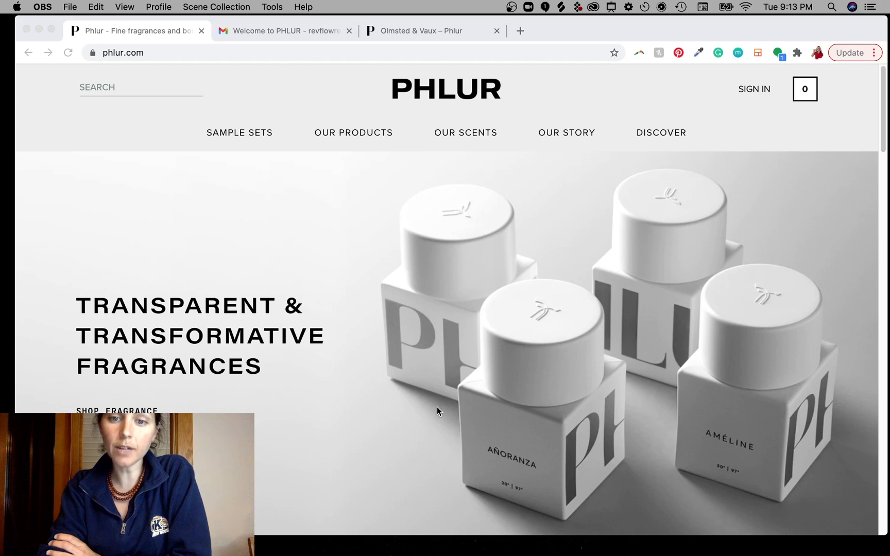
pyautogui.scroll(-5, 437, 407)
pyautogui.scroll(-5, 432, 410)
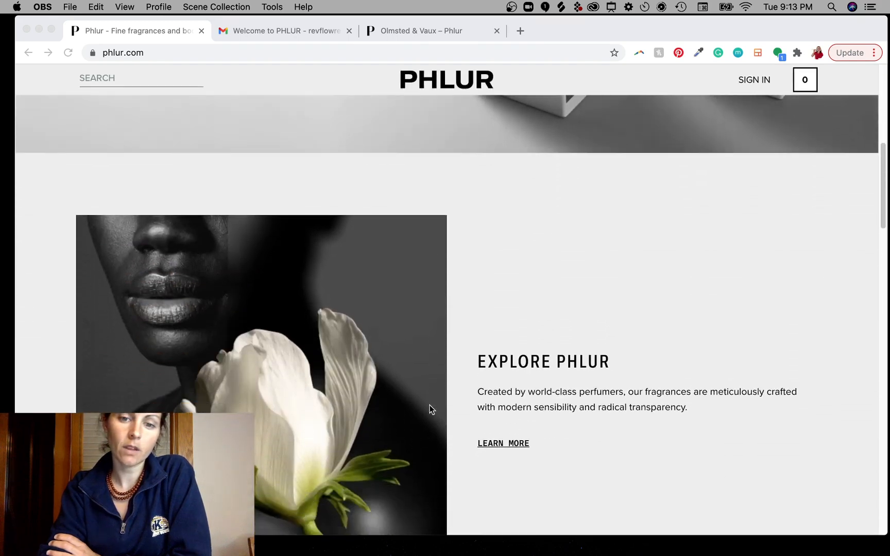
pyautogui.scroll(-1, 474, 428)
pyautogui.scroll(1, 470, 435)
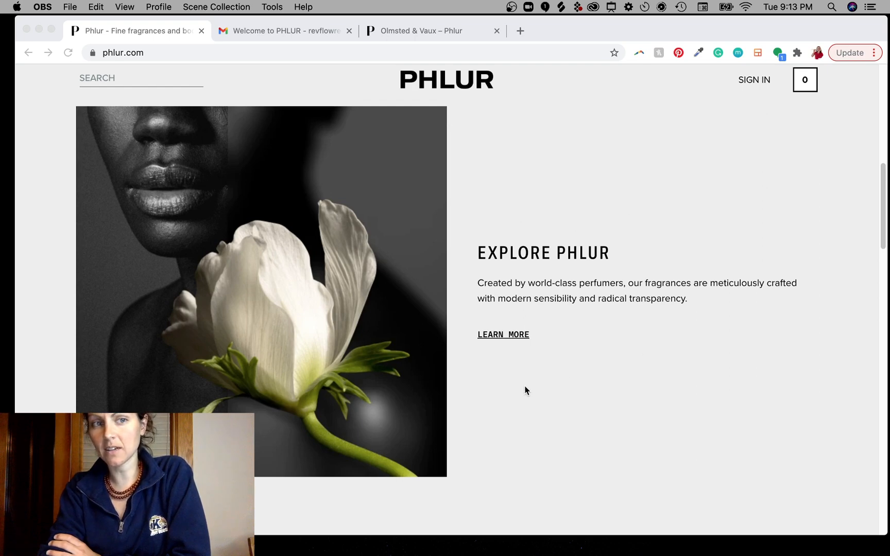
# Mark up the Explore Phlur section with the freehand annotation pen and clear the drawing.
pyautogui.hotkey('ctrl', 'a')
pyautogui.moveTo(575, 118)
pyautogui.mouseDown()
pyautogui.moveTo(546, 109)
pyautogui.moveTo(542, 127)
pyautogui.mouseUp()
pyautogui.click(559, 409)
pyautogui.press('Escape')
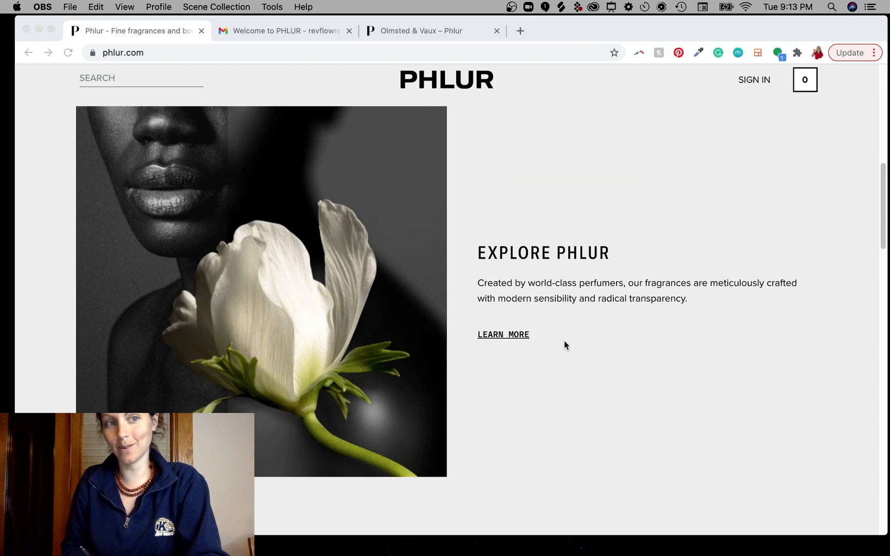
pyautogui.scroll(-2, 485, 374)
pyautogui.scroll(2, 486, 372)
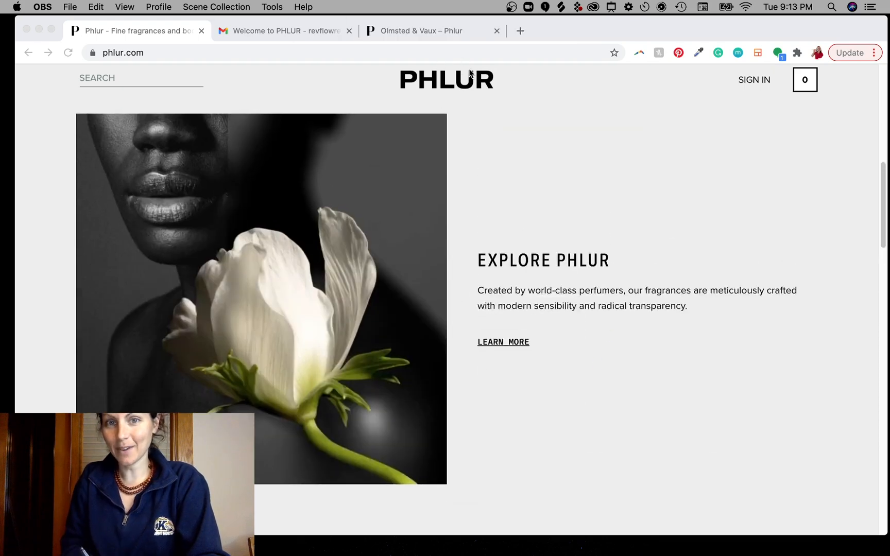
pyautogui.hotkey('ctrl', 'a')
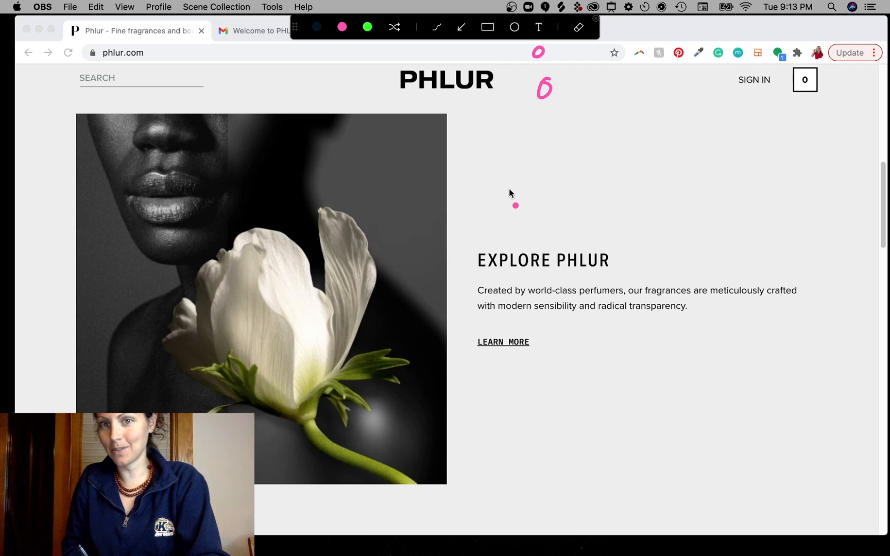
pyautogui.press('Escape')
pyautogui.scroll(-5, 515, 247)
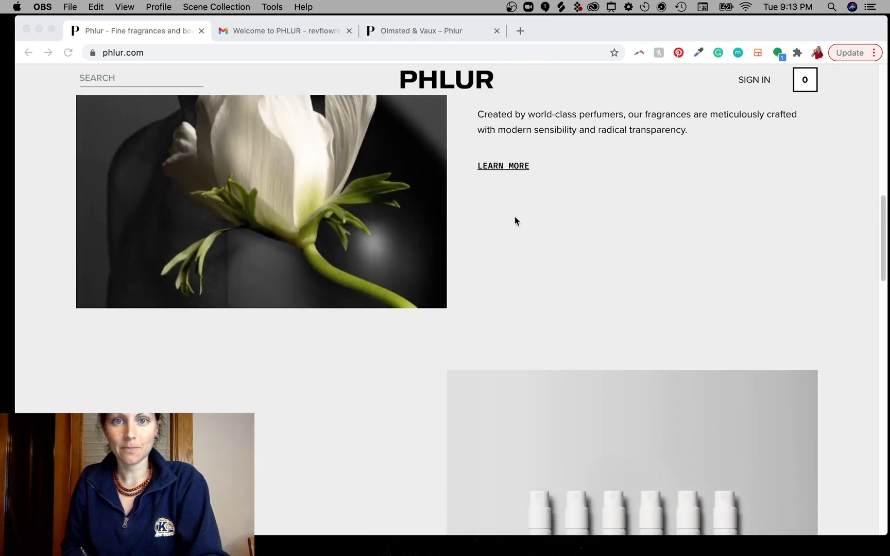
pyautogui.scroll(2, 515, 227)
pyautogui.hotkey('ctrl', 'a')
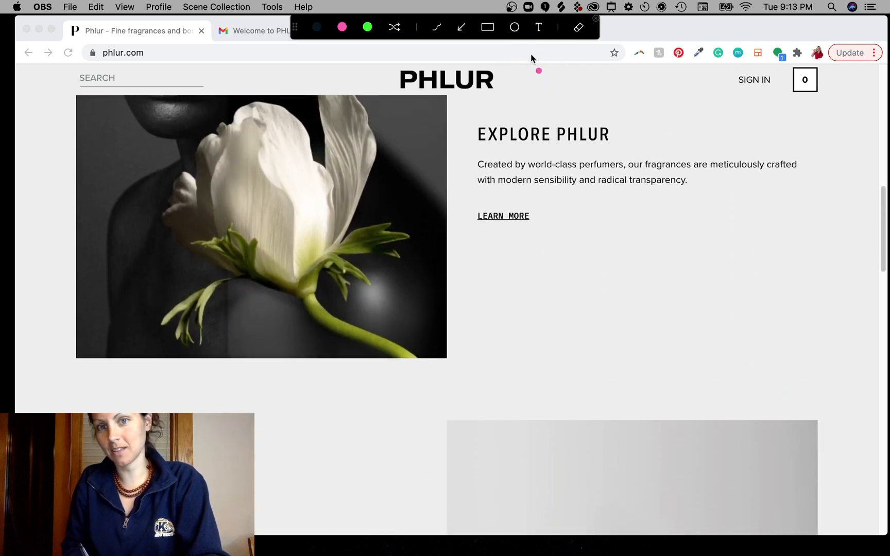
pyautogui.press('Escape')
# Examine the Find Your Phlur sample sets, the Byrdie testimonial and the Scent Stories section on the homepage.
pyautogui.scroll(-7, 517, 278)
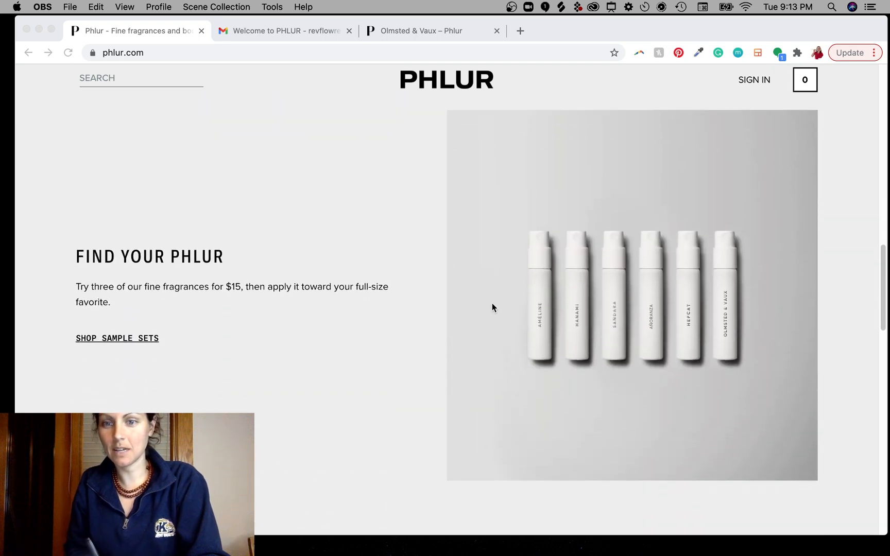
pyautogui.scroll(1, 456, 227)
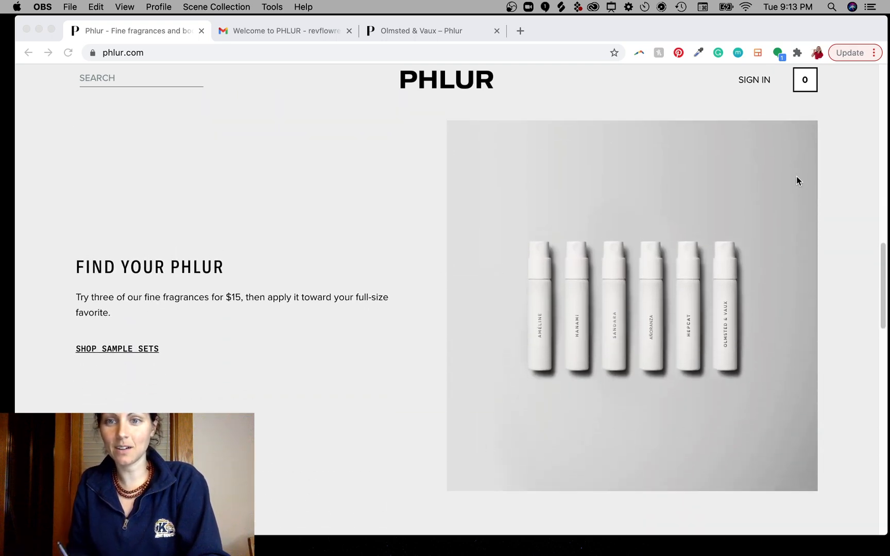
pyautogui.scroll(-3, 434, 416)
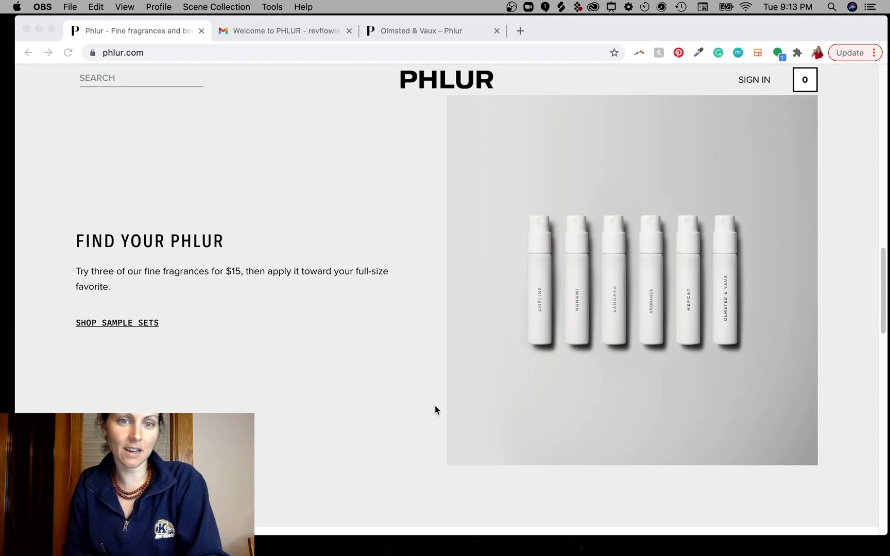
pyautogui.scroll(-5, 431, 356)
pyautogui.scroll(6, 433, 279)
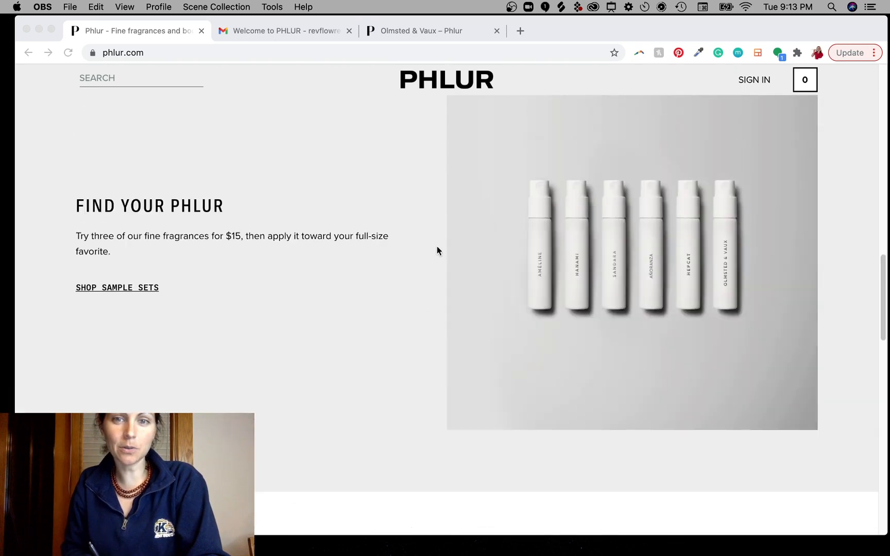
pyautogui.scroll(2, 434, 276)
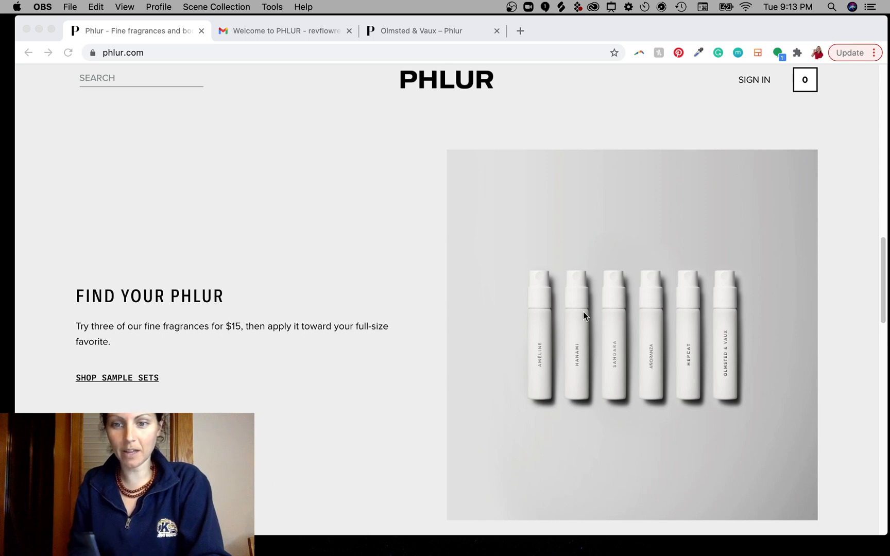
pyautogui.scroll(-6, 423, 402)
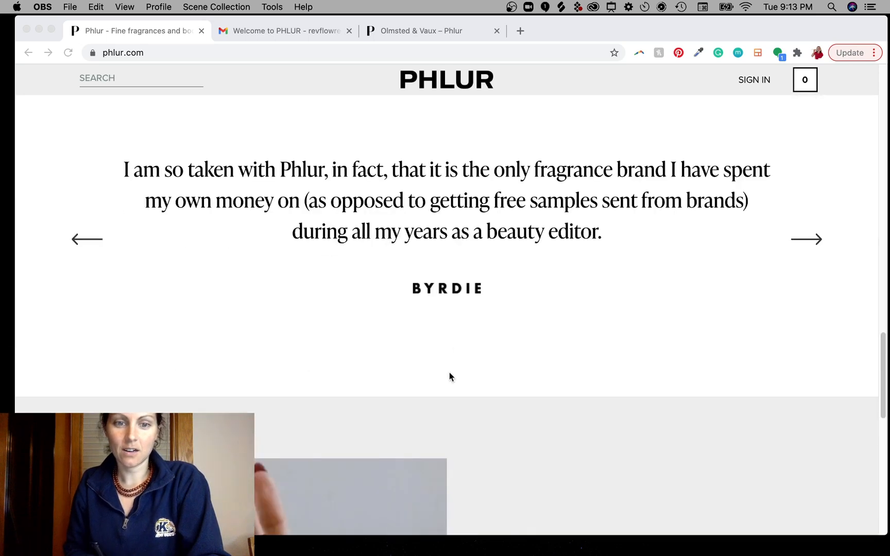
pyautogui.scroll(-5, 452, 309)
pyautogui.scroll(2, 422, 278)
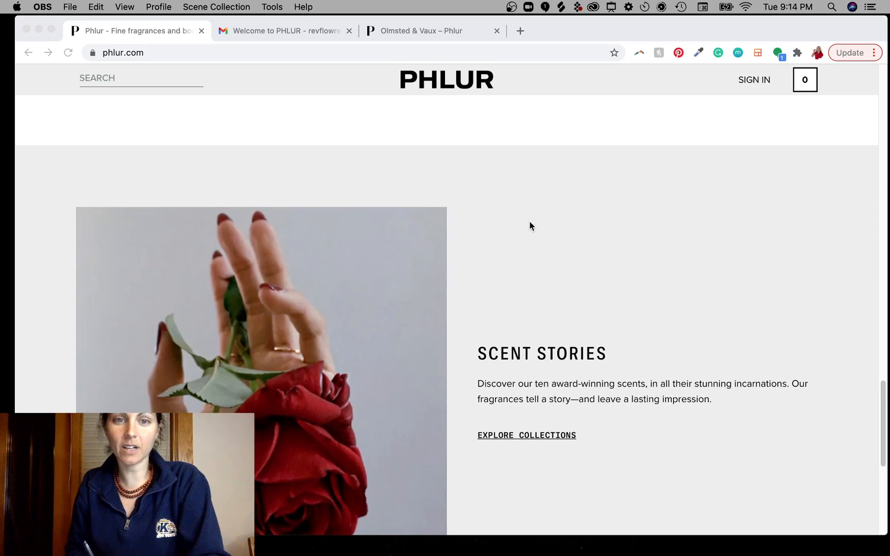
pyautogui.scroll(6, 520, 247)
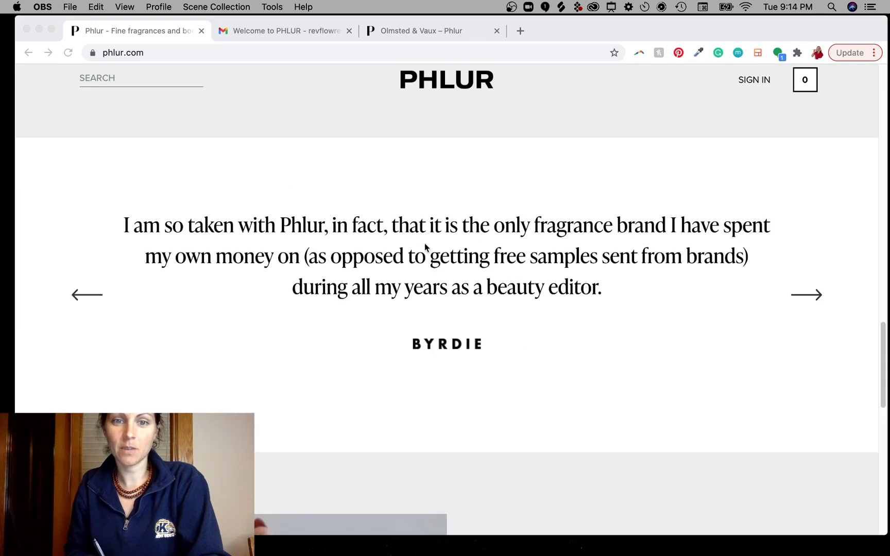
pyautogui.scroll(1, 498, 214)
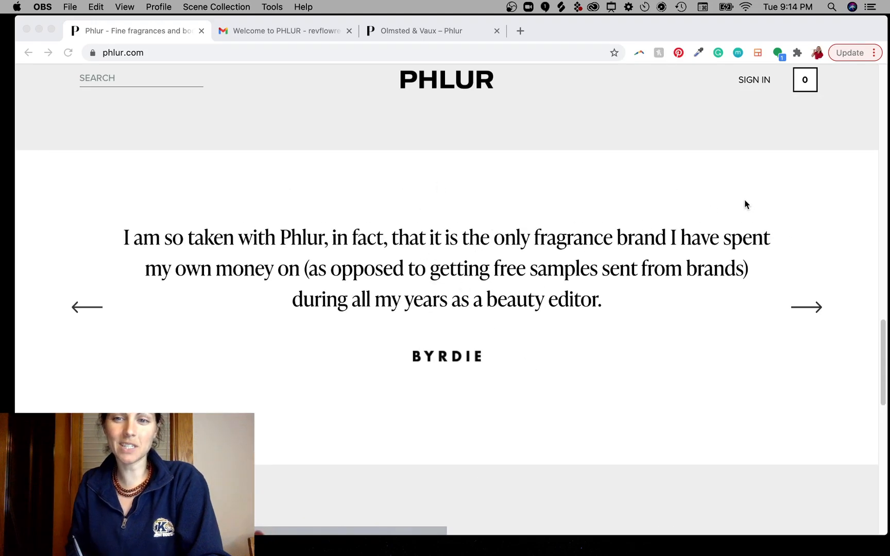
# Circle the Byrdie testimonial with the pink freehand annotation pen and clear the drawing.
pyautogui.hotkey('ctrl', 'a')
pyautogui.moveTo(722, 194)
pyautogui.mouseDown()
pyautogui.moveTo(189, 175)
pyautogui.moveTo(380, 411)
pyautogui.moveTo(757, 183)
pyautogui.mouseUp()
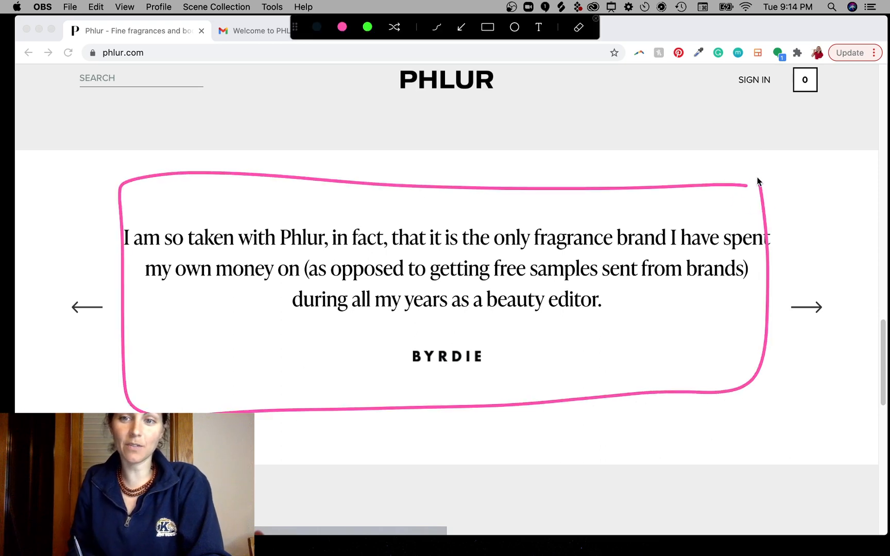
pyautogui.scroll(-6, 619, 360)
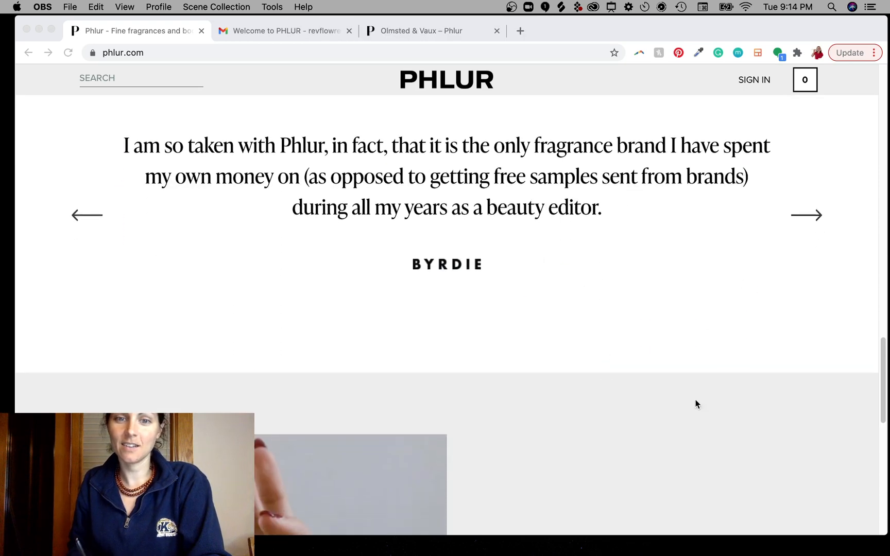
# Mark the email address signup field in the homepage footer with the annotation pen and clear the drawing.
pyautogui.scroll(-4, 699, 312)
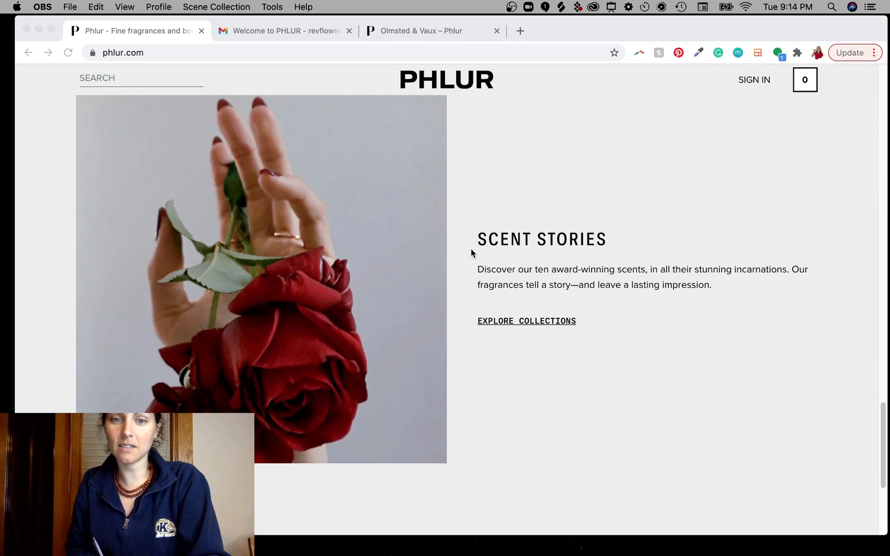
pyautogui.scroll(-5, 590, 429)
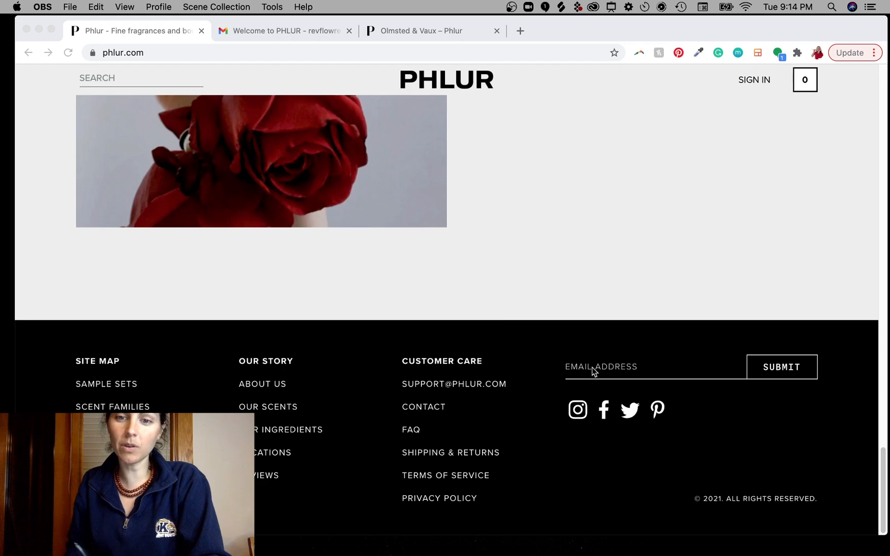
pyautogui.hotkey('ctrl', 'a')
pyautogui.moveTo(733, 353); pyautogui.dragTo(598, 360)
pyautogui.press('Escape')
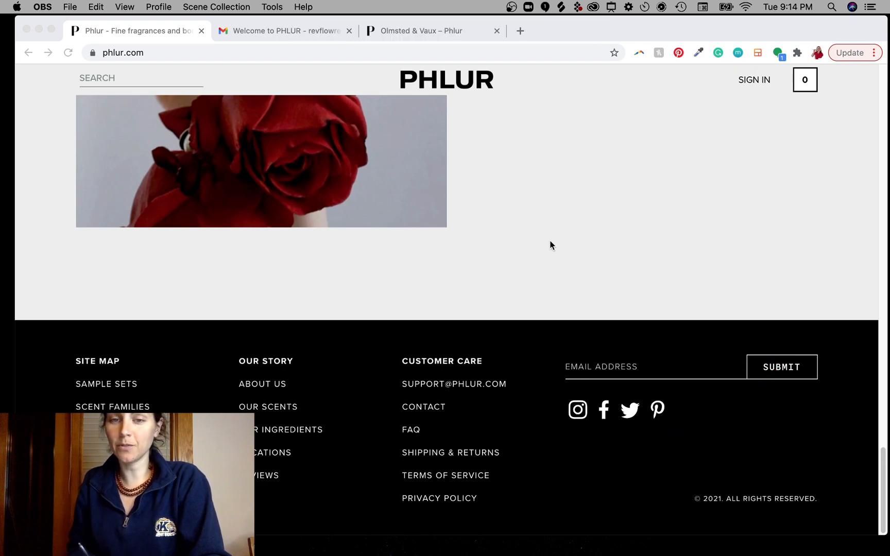
# Switch to the Welcome to PHLUR email in Gmail and look over its opening content.
pyautogui.scroll(15, 551, 244)
pyautogui.scroll(5, 527, 207)
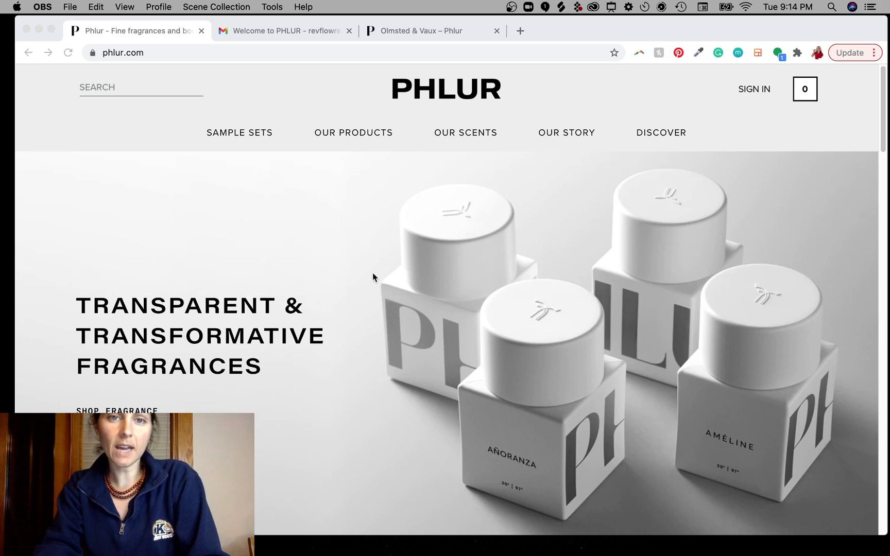
pyautogui.click(273, 31)
pyautogui.click(273, 31)
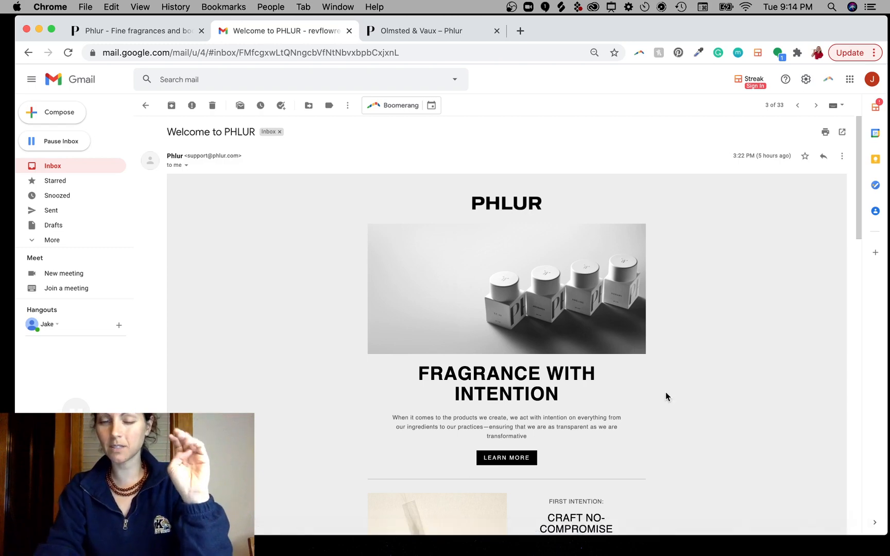
pyautogui.scroll(-3, 666, 395)
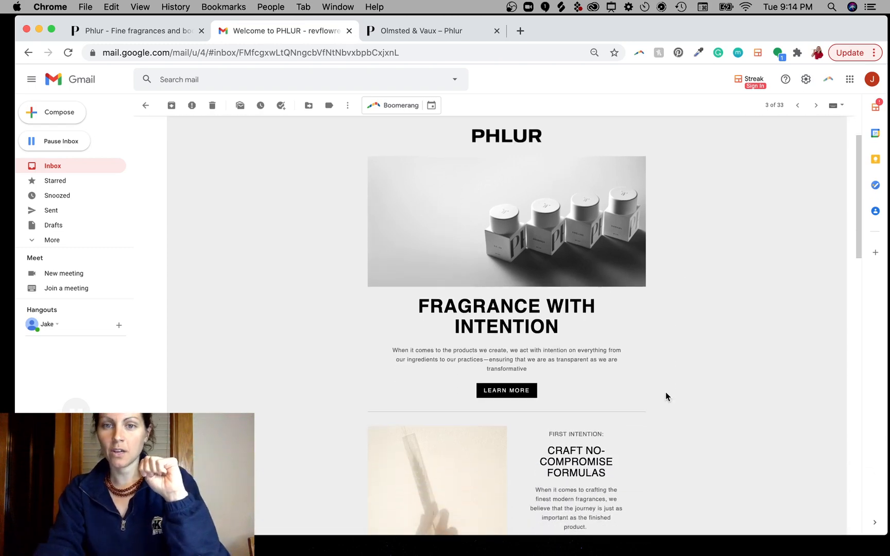
pyautogui.scroll(-1, 665, 389)
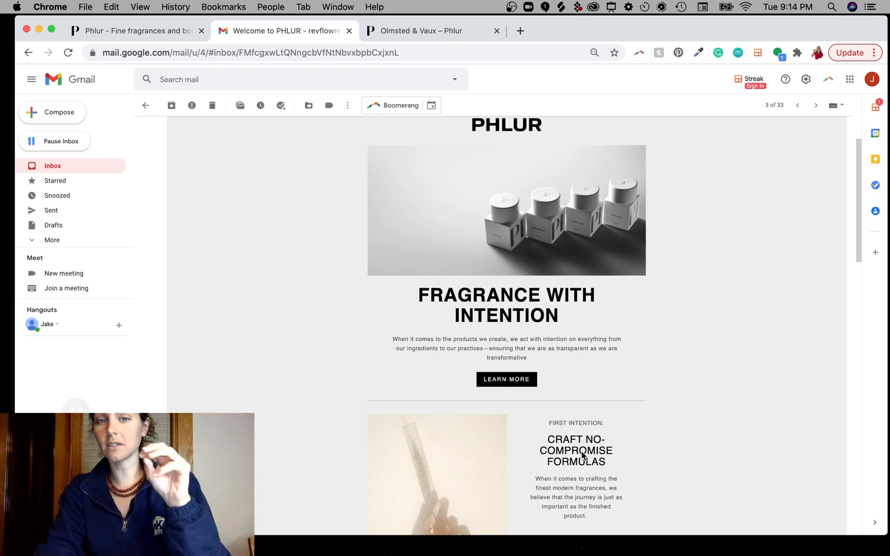
pyautogui.scroll(2, 583, 455)
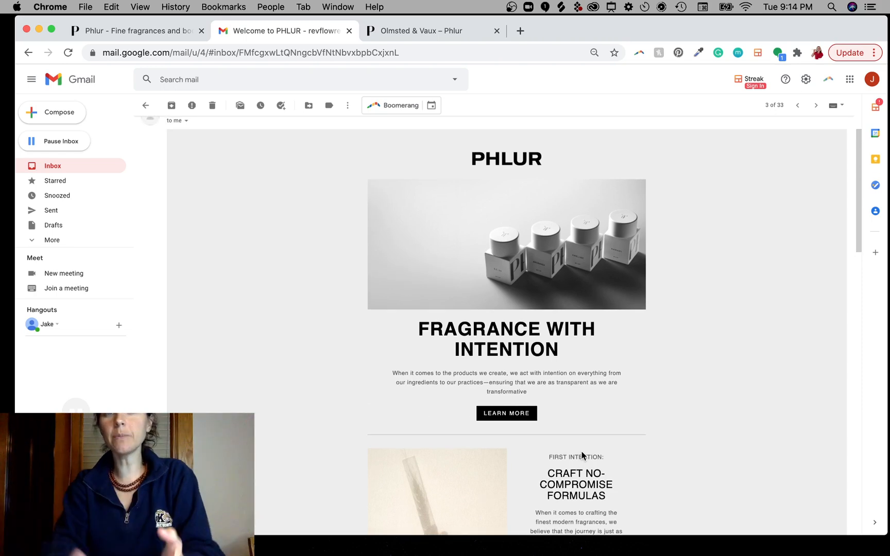
# Revisit the Phlur homepage to compare its design with the email, and return to the welcome email.
pyautogui.click(153, 29)
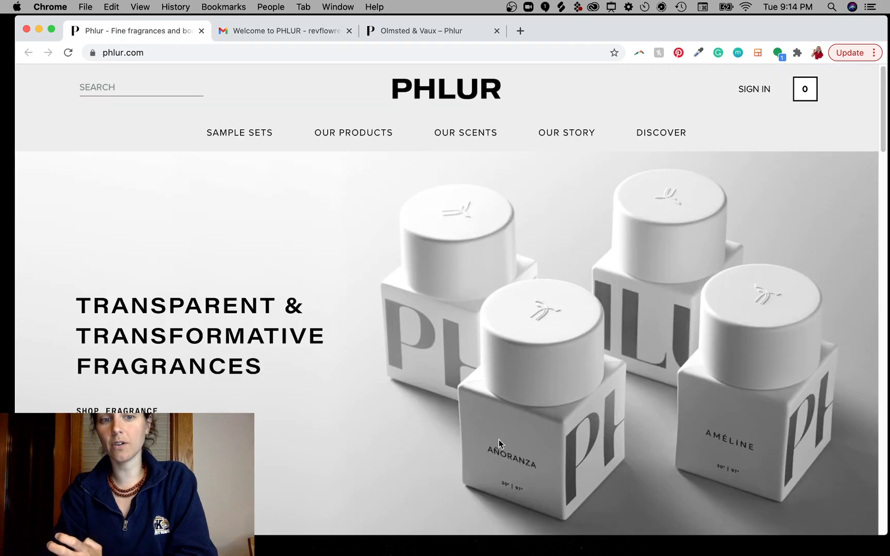
pyautogui.scroll(-10, 499, 439)
pyautogui.scroll(10, 499, 442)
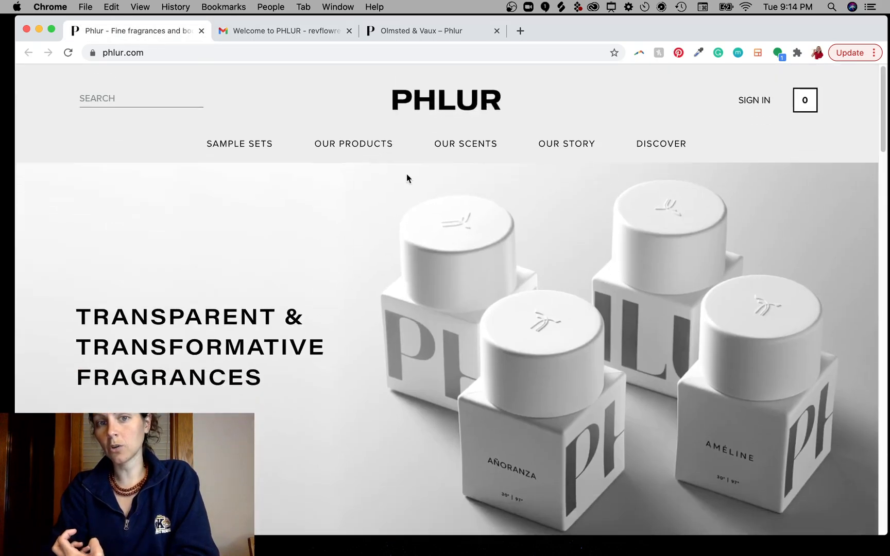
pyautogui.click(298, 30)
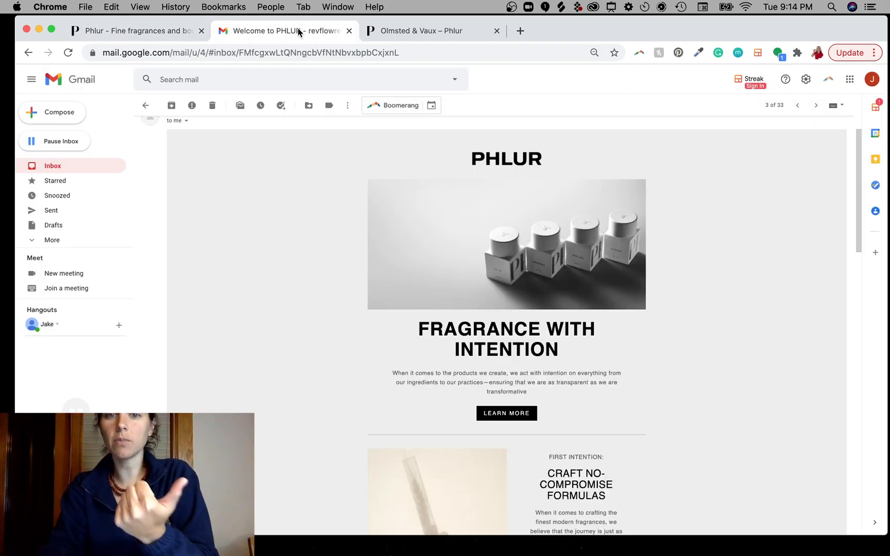
# Mark the hero image and PHLUR logo in the welcome email with the annotation pen and clear the drawing.
pyautogui.scroll(2, 590, 281)
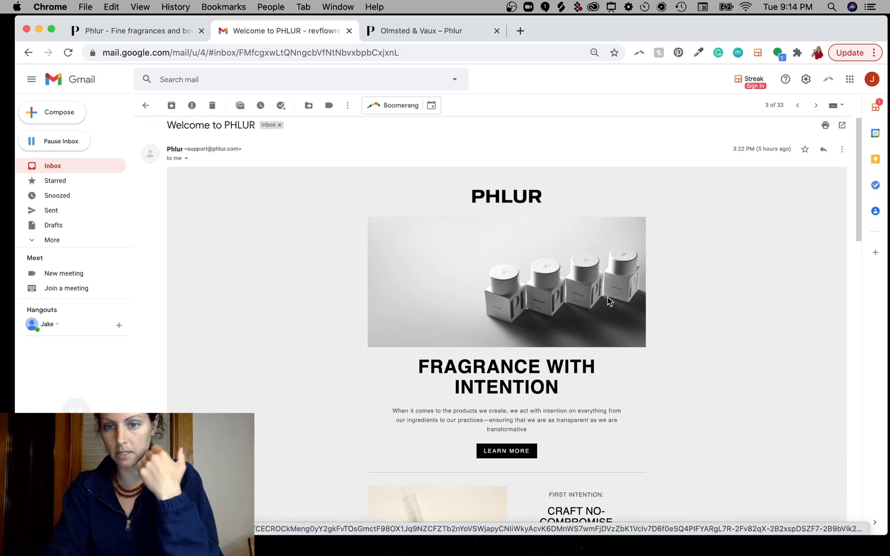
pyautogui.moveTo(608, 297); pyautogui.dragTo(724, 297)
pyautogui.hotkey('ctrl', 'a')
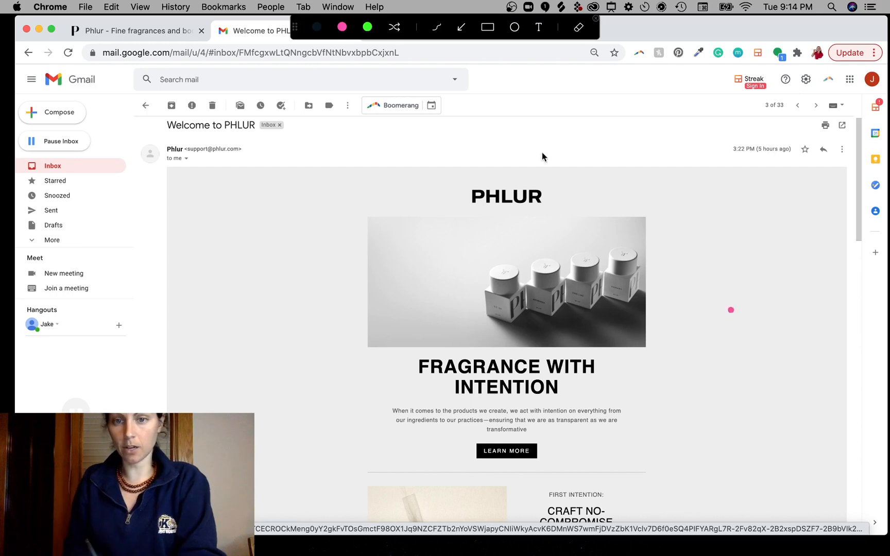
pyautogui.moveTo(632, 218); pyautogui.dragTo(476, 229)
pyautogui.moveTo(526, 178); pyautogui.dragTo(477, 181)
pyautogui.press('Escape')
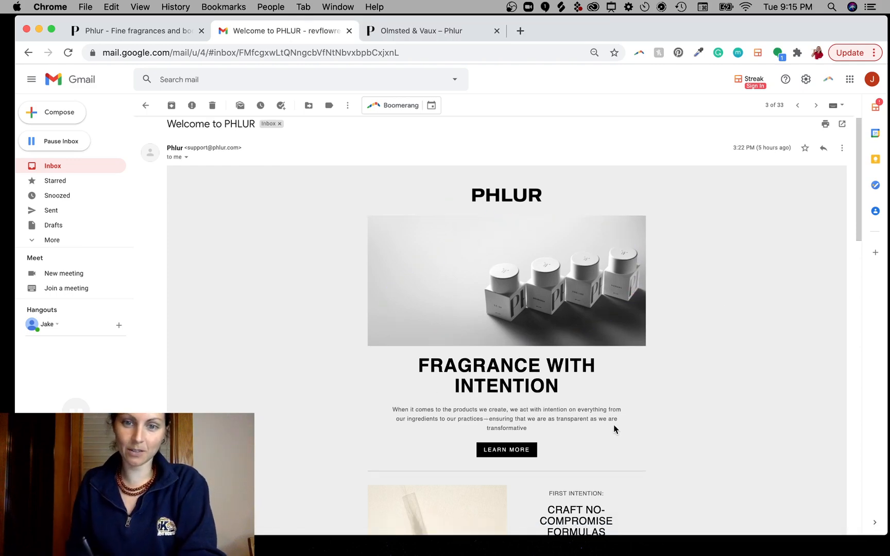
# Mark the heading and the Learn More button under Fragrance with Intention with the annotation pen, labelling the button CTA with a question mark, and clear the drawing.
pyautogui.scroll(-3, 610, 402)
pyautogui.hotkey('ctrl', 'a')
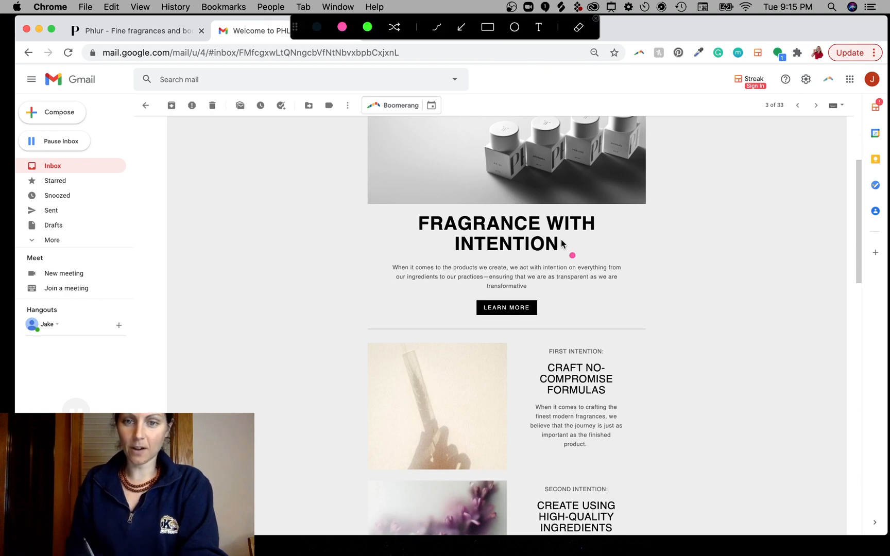
pyautogui.moveTo(548, 238); pyautogui.dragTo(581, 242)
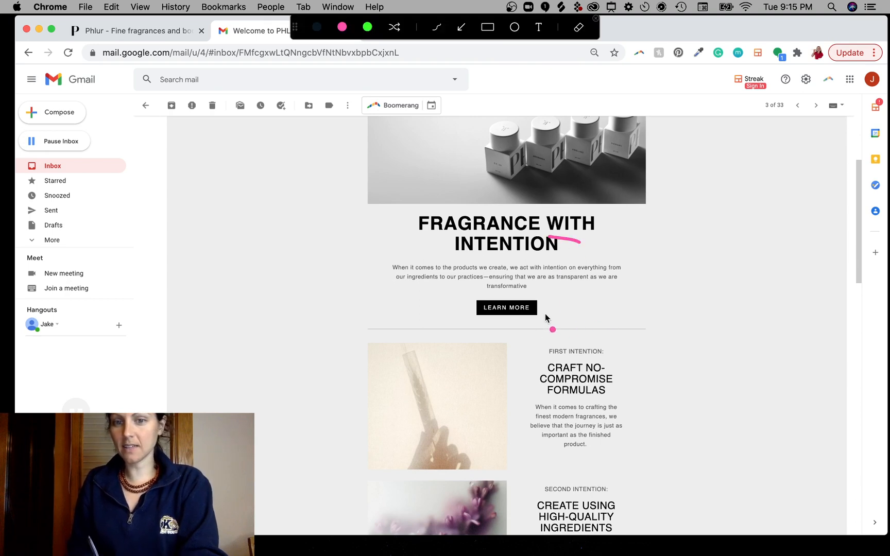
pyautogui.moveTo(544, 309); pyautogui.dragTo(609, 305)
pyautogui.moveTo(540, 311); pyautogui.dragTo(565, 318)
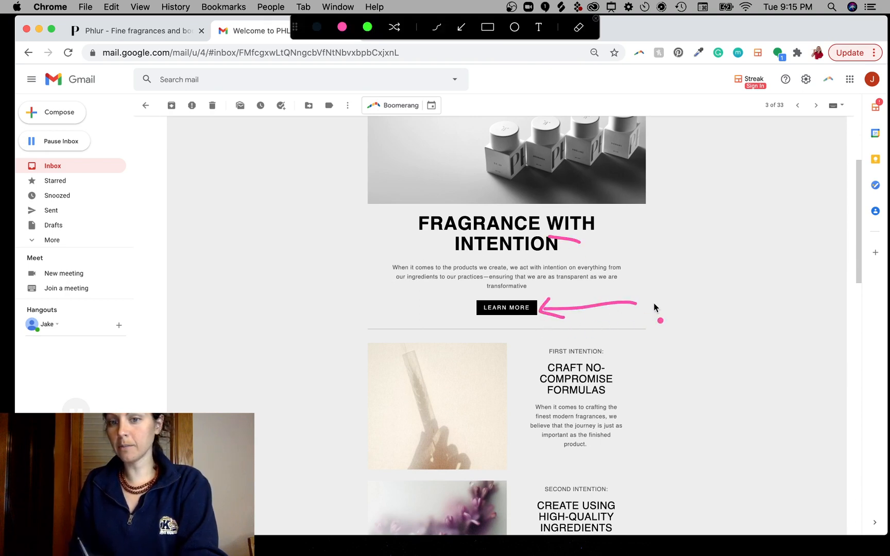
pyautogui.moveTo(677, 305); pyautogui.dragTo(694, 304)
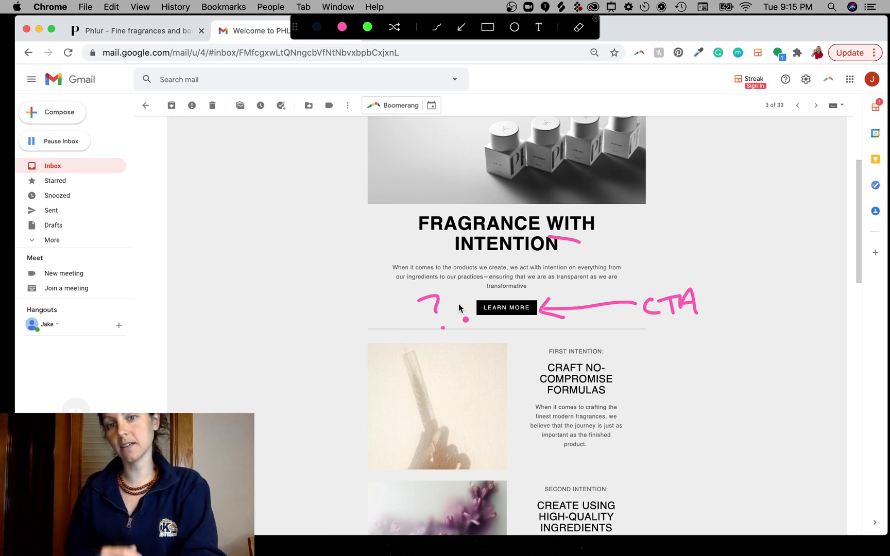
pyautogui.press('Escape')
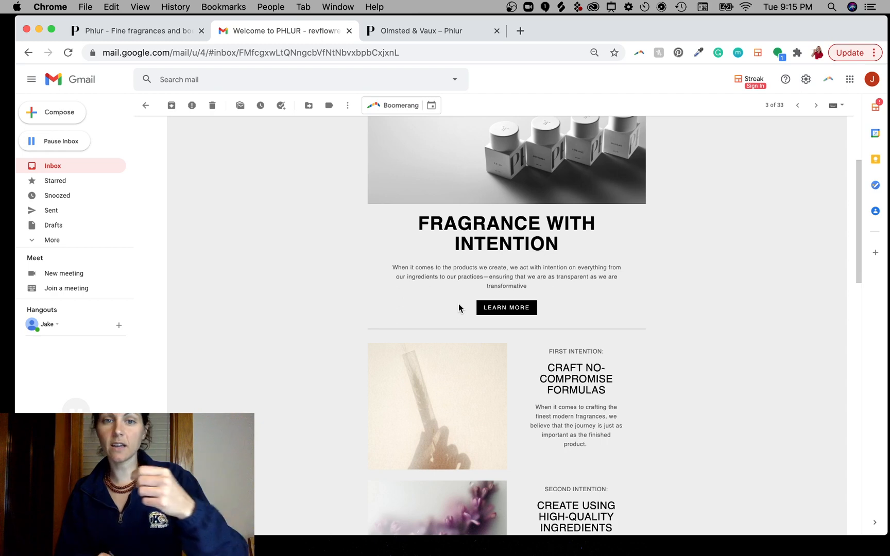
# Look over the welcome email from its hero image through the four intention sections to the product grid and footer.
pyautogui.scroll(3, 625, 237)
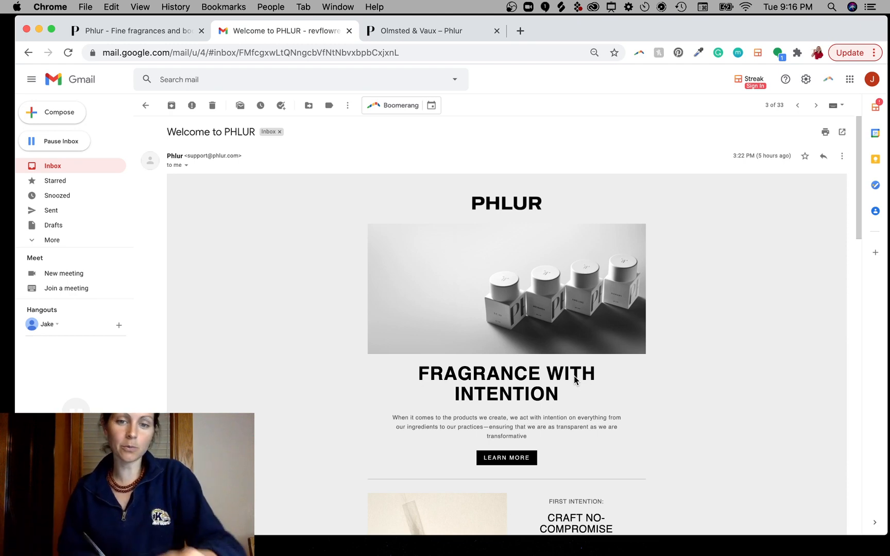
pyautogui.scroll(-10, 631, 431)
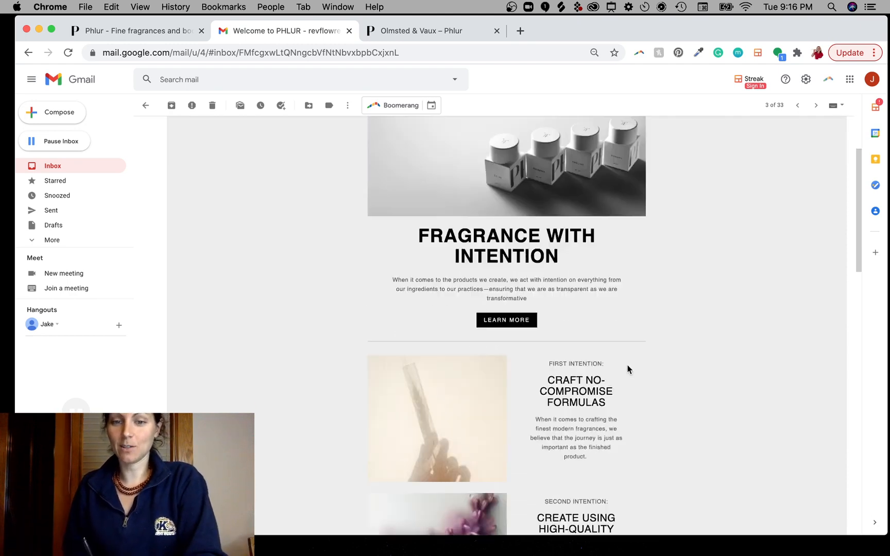
pyautogui.scroll(-1, 613, 366)
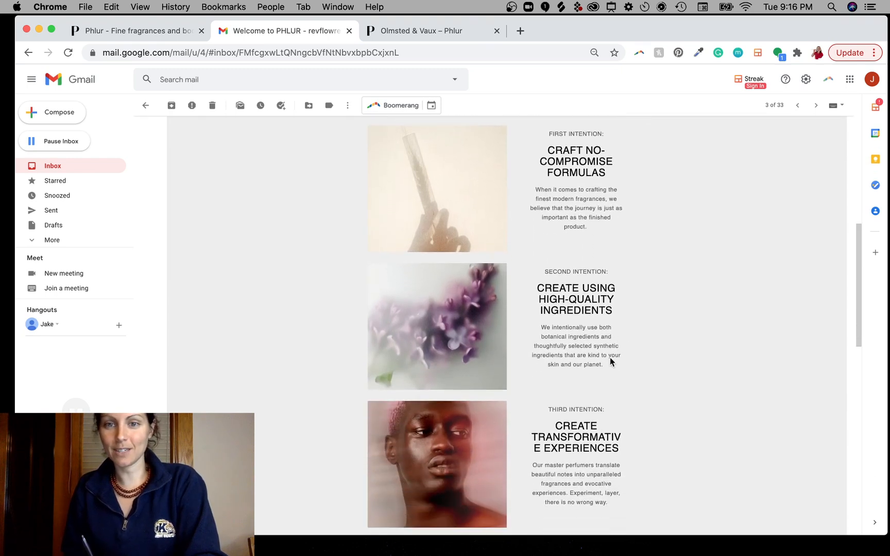
pyautogui.scroll(-1, 623, 394)
pyautogui.scroll(1, 628, 383)
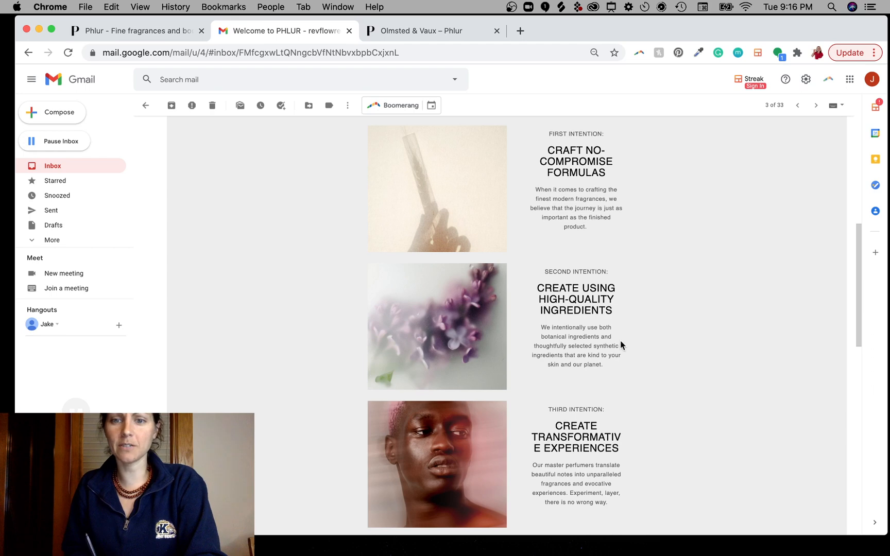
pyautogui.scroll(-3, 620, 342)
pyautogui.scroll(-15, 595, 373)
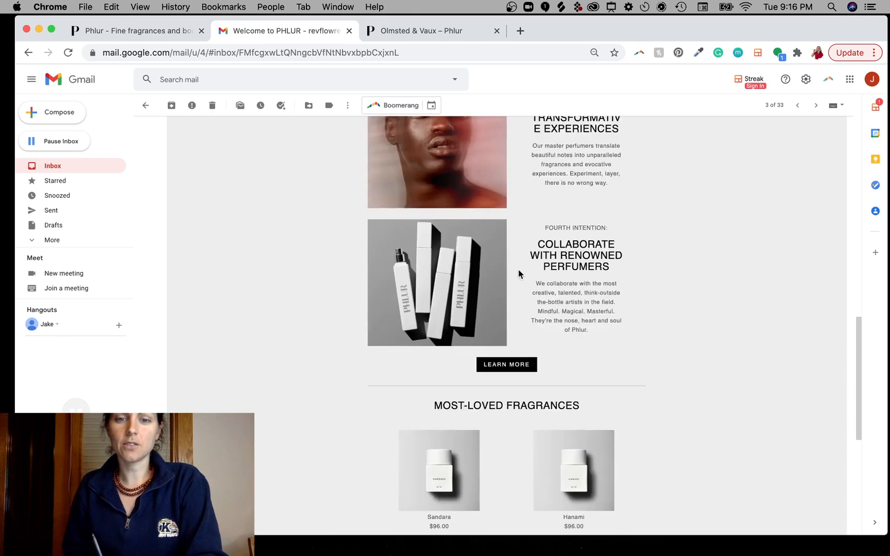
pyautogui.scroll(-8, 597, 309)
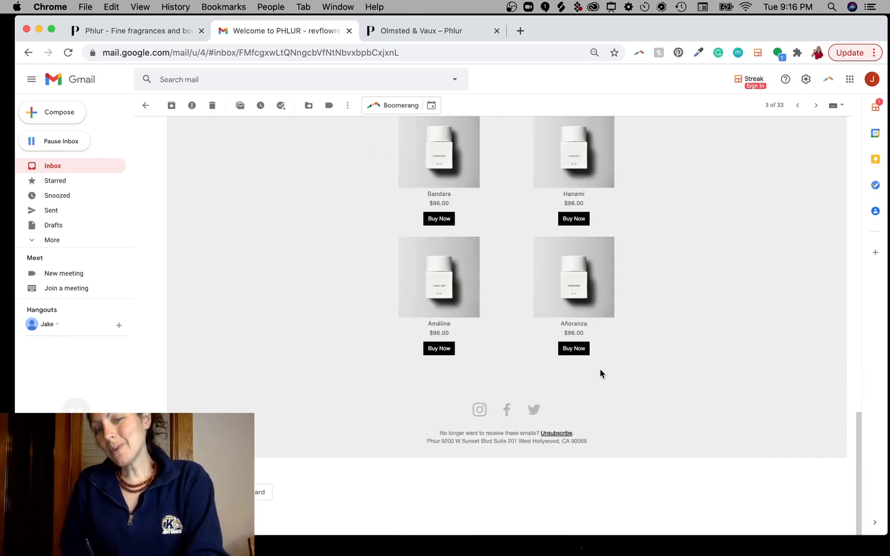
# Draw an annotation arrow to the Learn More button below the Fourth Intention section, and clear the drawing.
pyautogui.scroll(7, 622, 237)
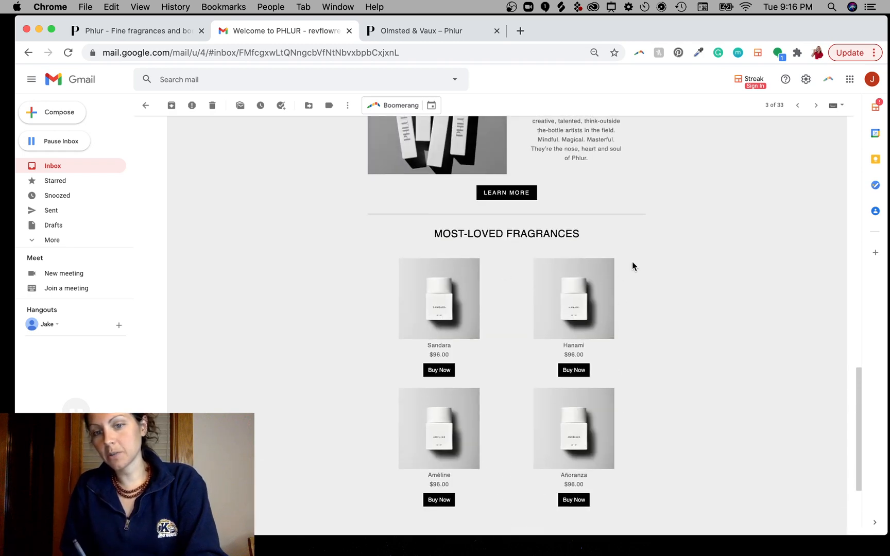
pyautogui.scroll(5, 632, 266)
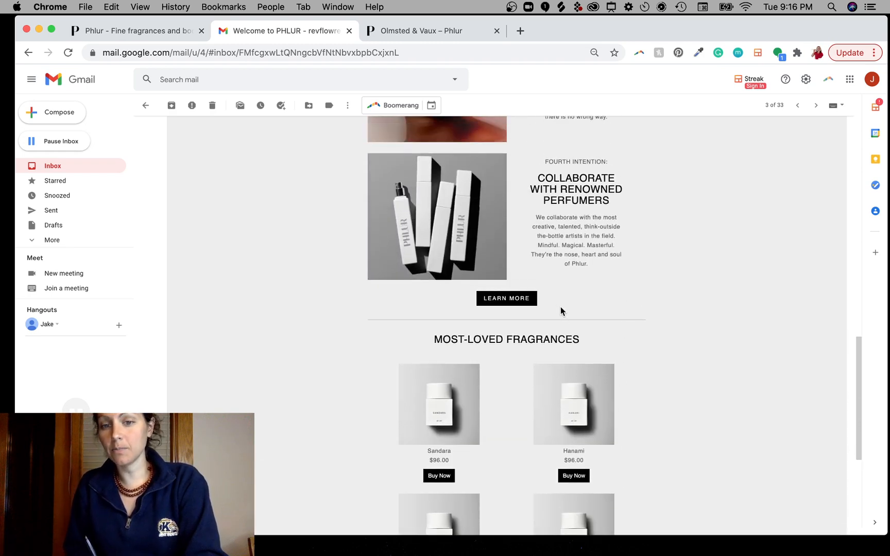
pyautogui.hotkey('ctrl', 'a')
pyautogui.moveTo(536, 297); pyautogui.dragTo(703, 295)
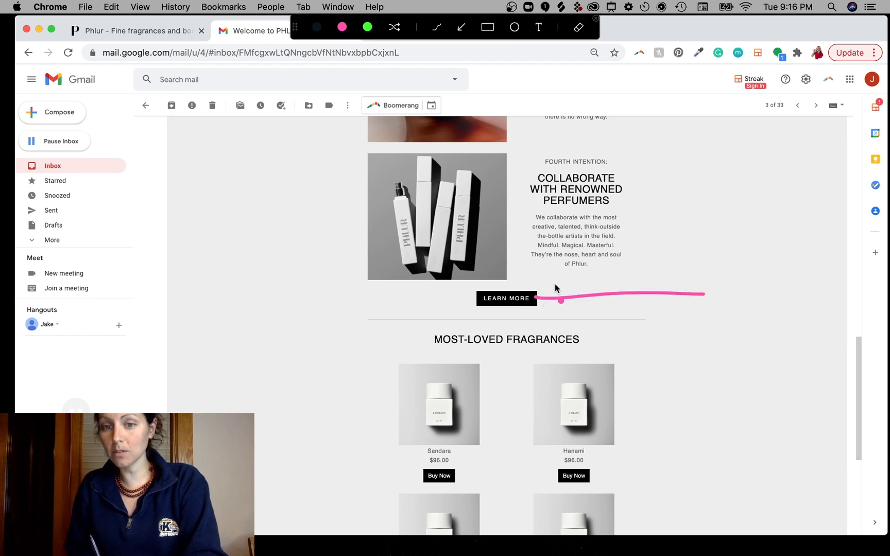
pyautogui.moveTo(556, 284); pyautogui.dragTo(559, 318)
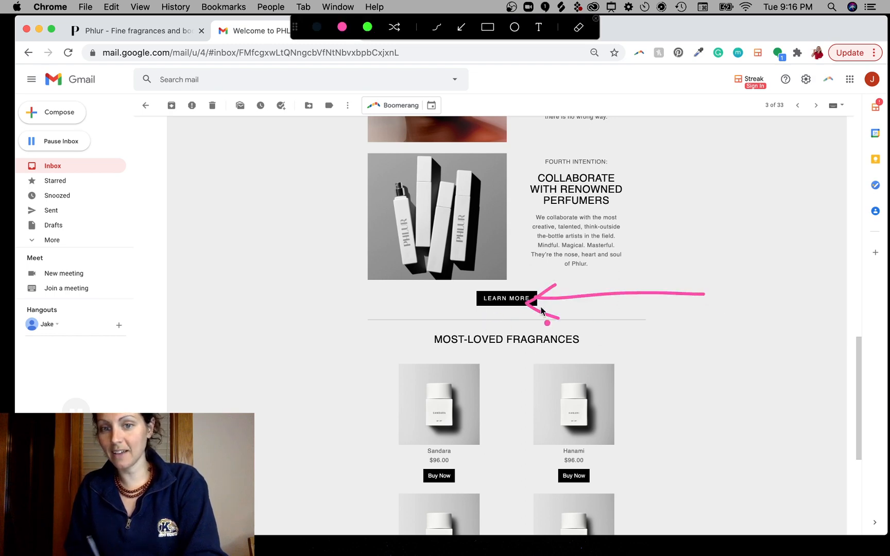
pyautogui.press('Escape')
# Circle the names, prices and Buy Now buttons of Sandara and Hanami in the email's product grid, and clear the drawing.
pyautogui.scroll(15, 584, 316)
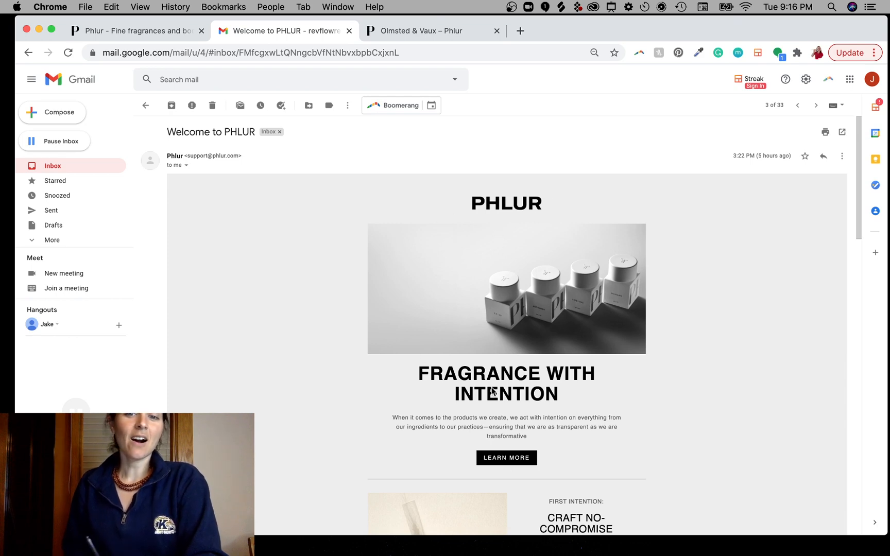
pyautogui.scroll(-9, 574, 320)
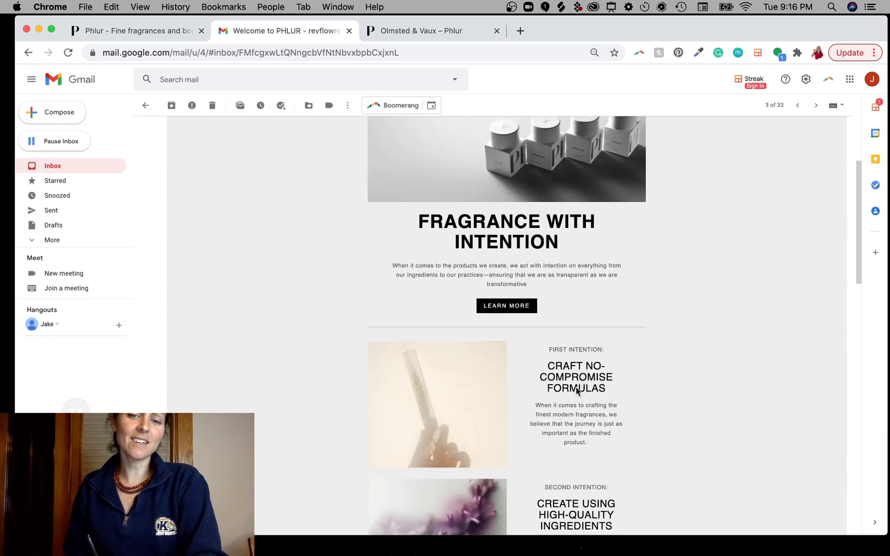
pyautogui.scroll(10, 573, 319)
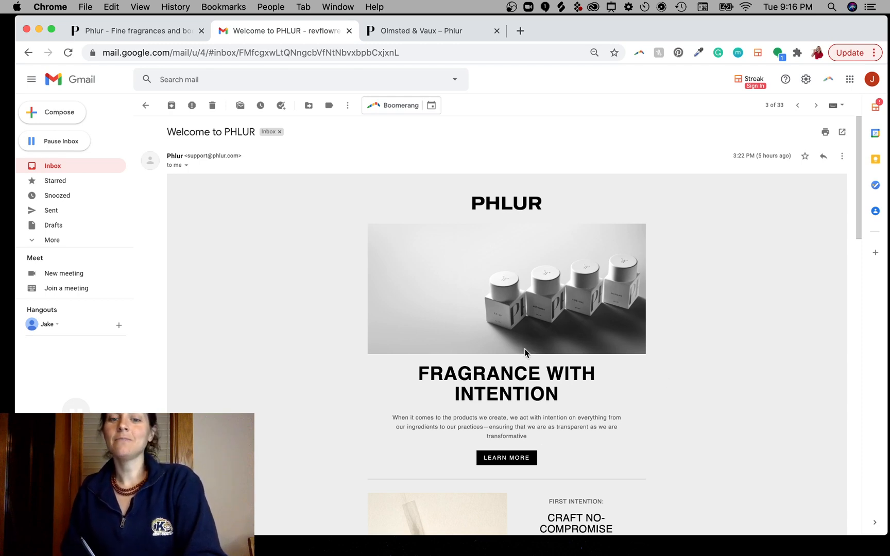
pyautogui.scroll(-15, 604, 482)
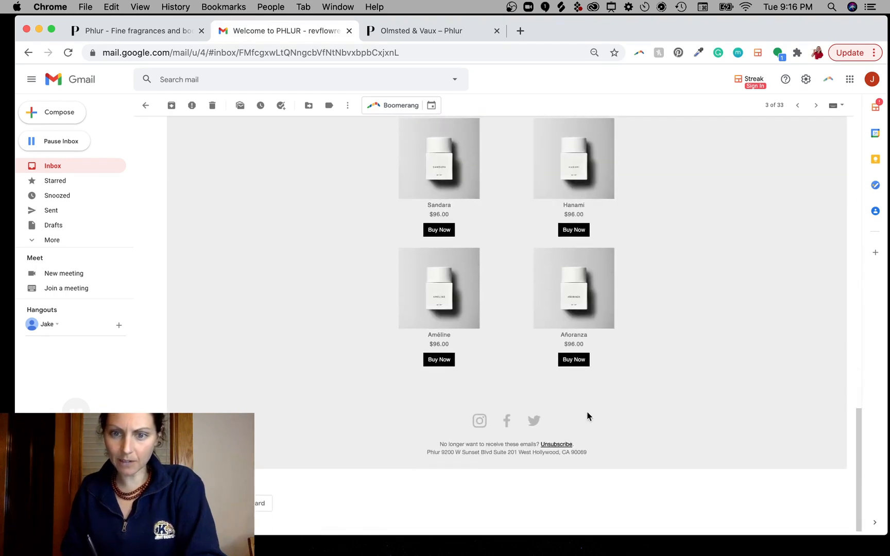
pyautogui.scroll(3, 597, 412)
pyautogui.hotkey('alt', 'shift', 'a')
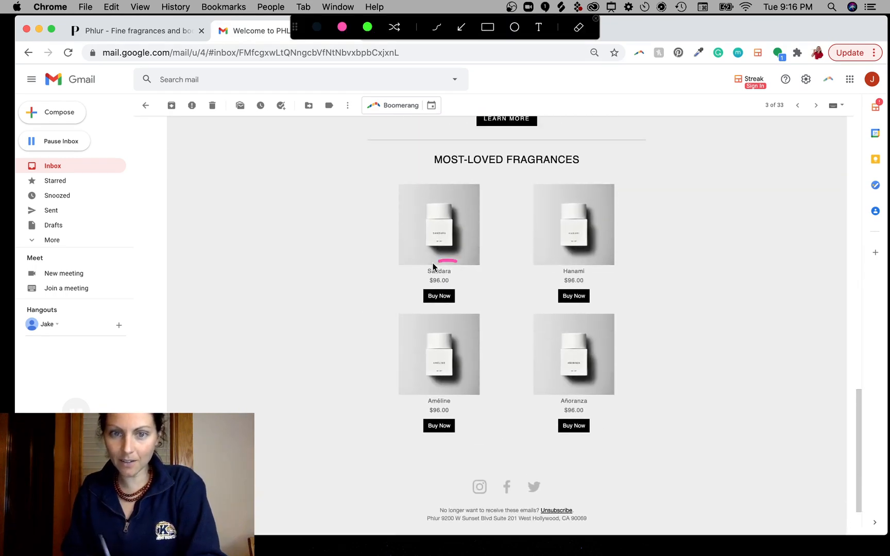
pyautogui.moveTo(433, 263); pyautogui.dragTo(459, 260)
pyautogui.moveTo(572, 262)
pyautogui.mouseDown()
pyautogui.moveTo(594, 268)
pyautogui.moveTo(588, 259)
pyautogui.mouseUp()
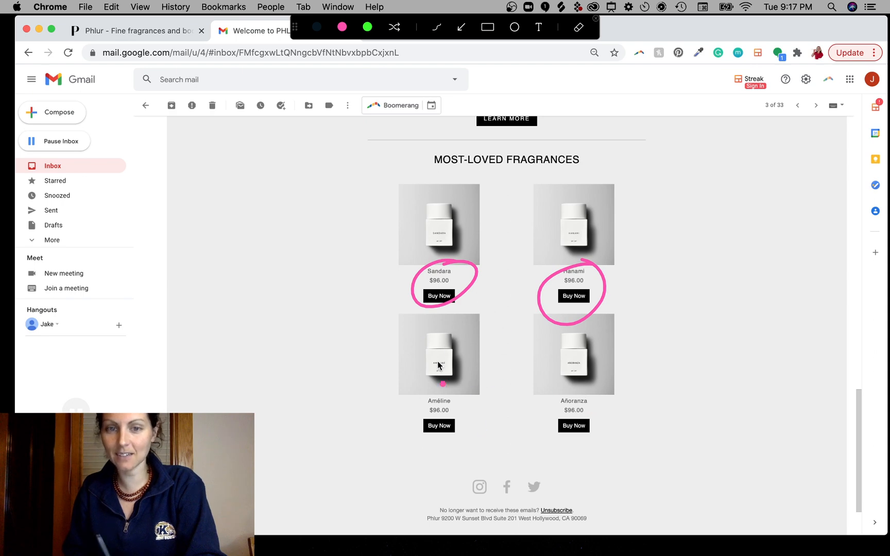
pyautogui.hotkey('alt', 'shift', 'a')
# Underline the Most-Loved Fragrances heading in the email with the annotation pen, and clear the drawing.
pyautogui.scroll(5, 524, 248)
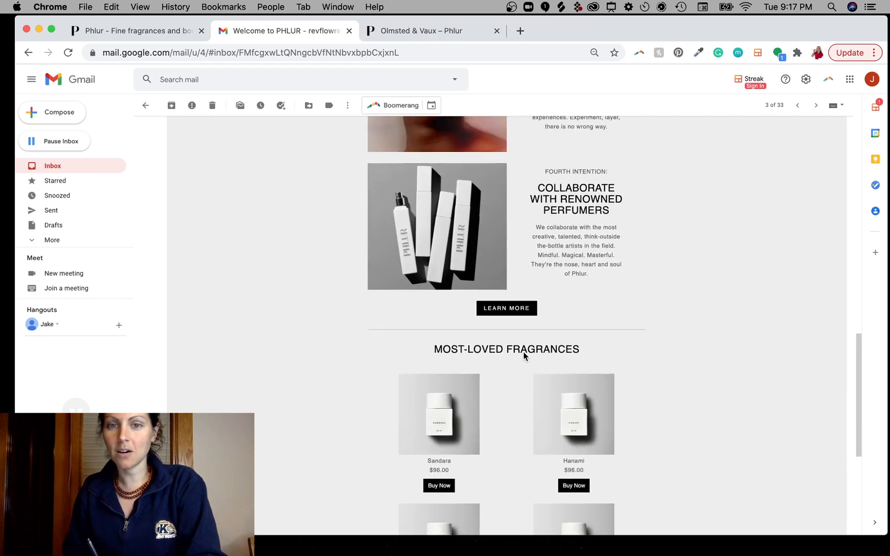
pyautogui.hotkey('alt', 'shift', 'a')
pyautogui.moveTo(423, 359); pyautogui.dragTo(591, 364)
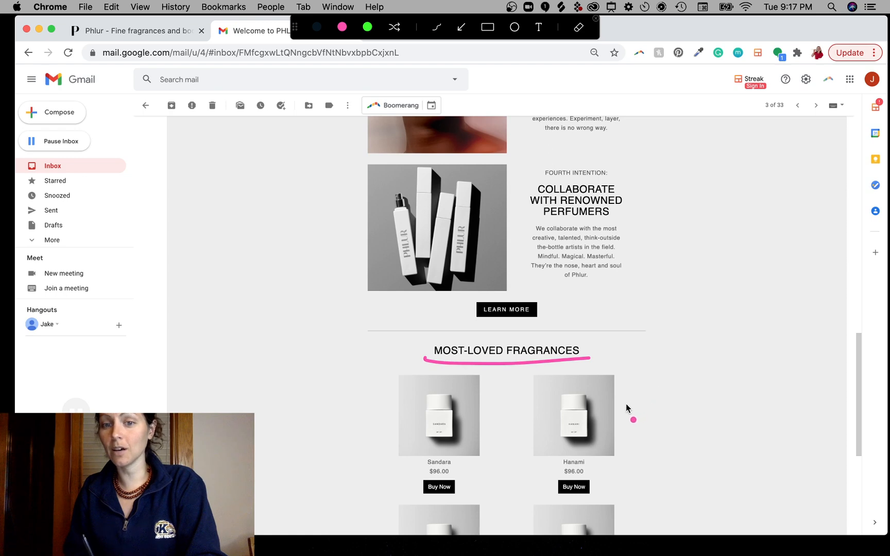
pyautogui.hotkey('alt', 'shift', 'a')
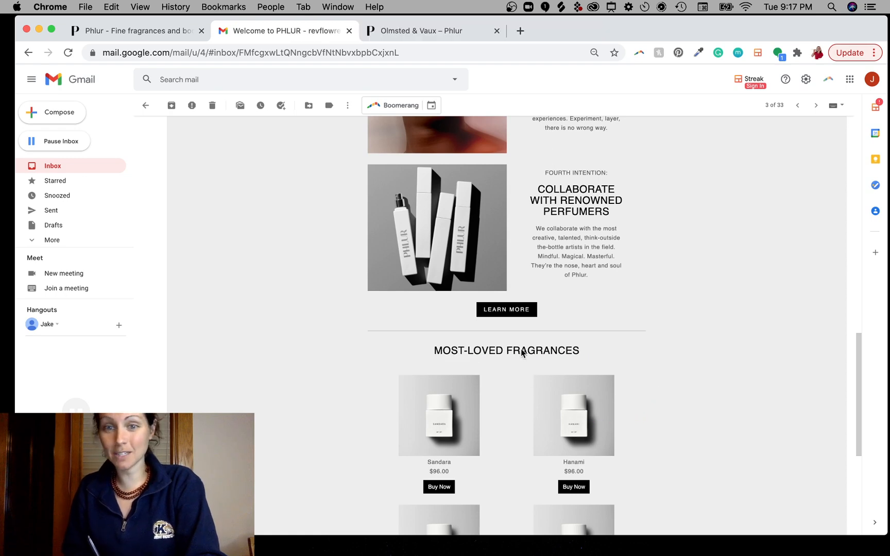
# Review the welcome email back up to its logo, and switch to the Phlur homepage to look at its header navigation.
pyautogui.scroll(5, 526, 350)
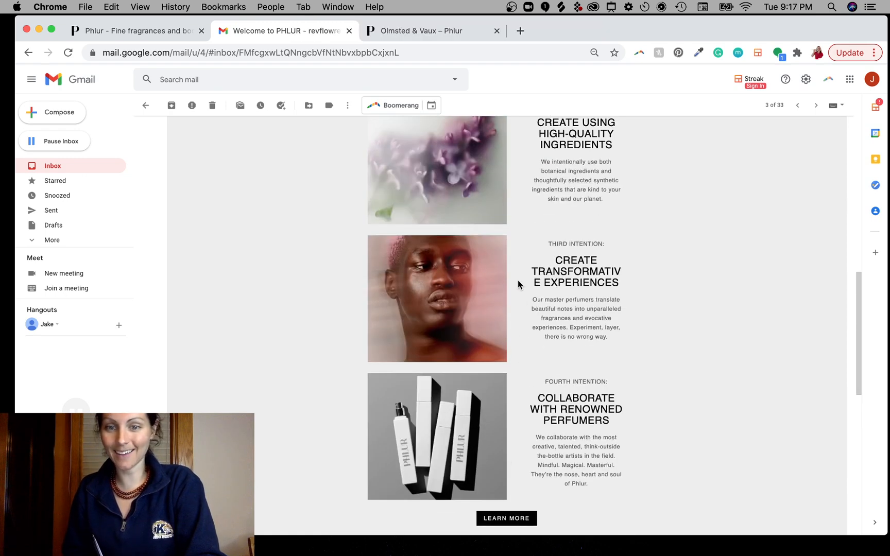
pyautogui.scroll(10, 520, 283)
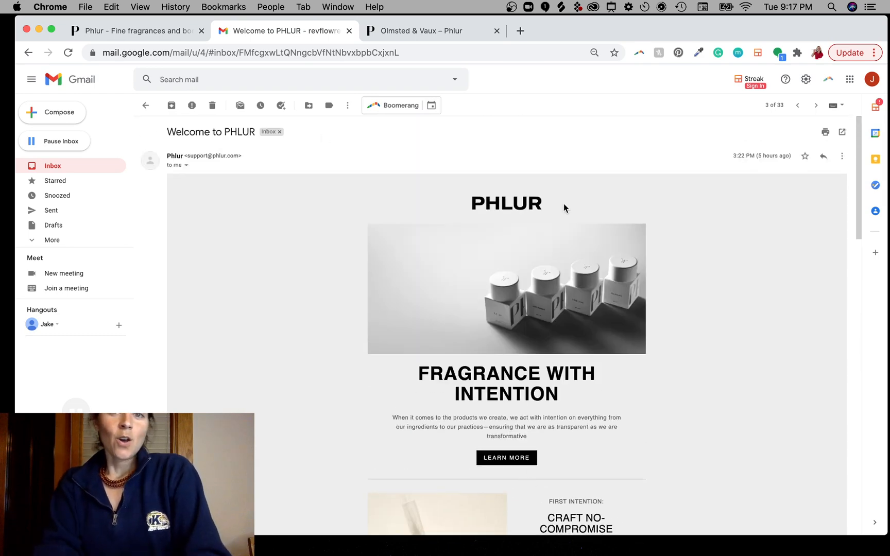
pyautogui.click(141, 30)
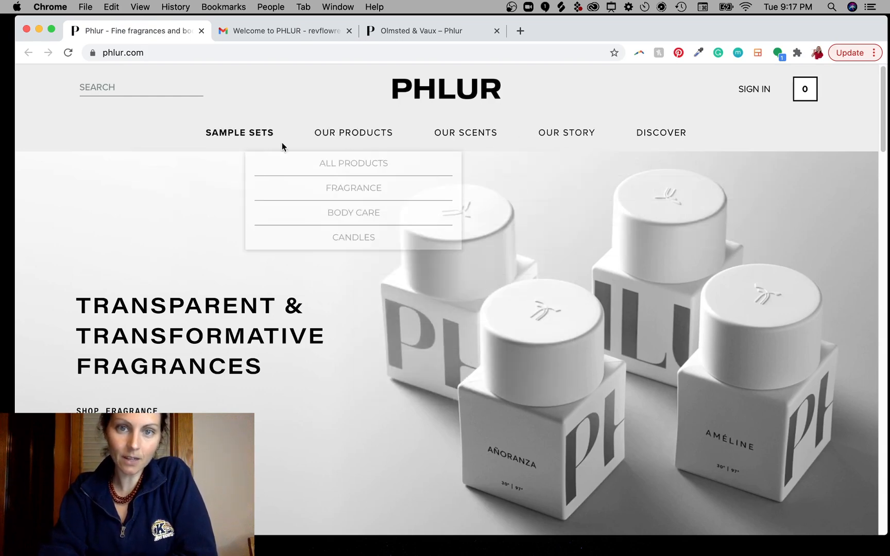
pyautogui.moveTo(665, 134)
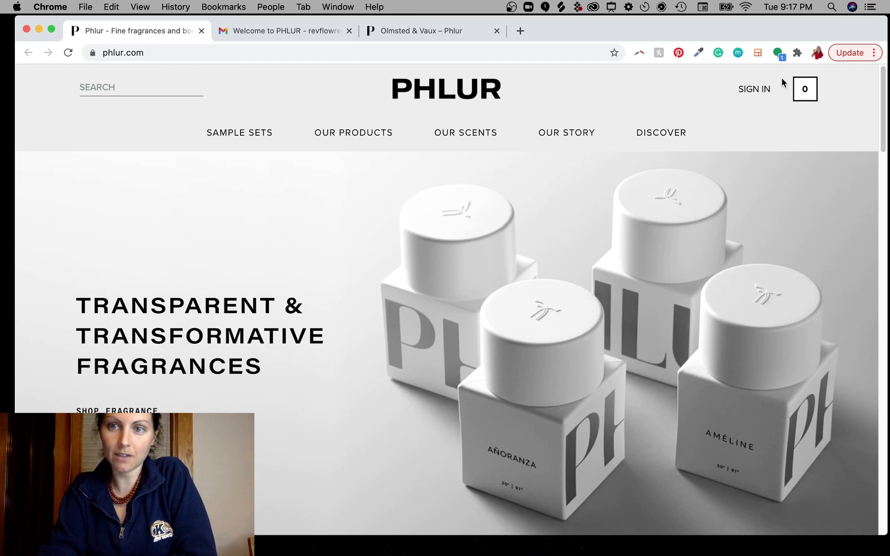
pyautogui.moveTo(626, 118)
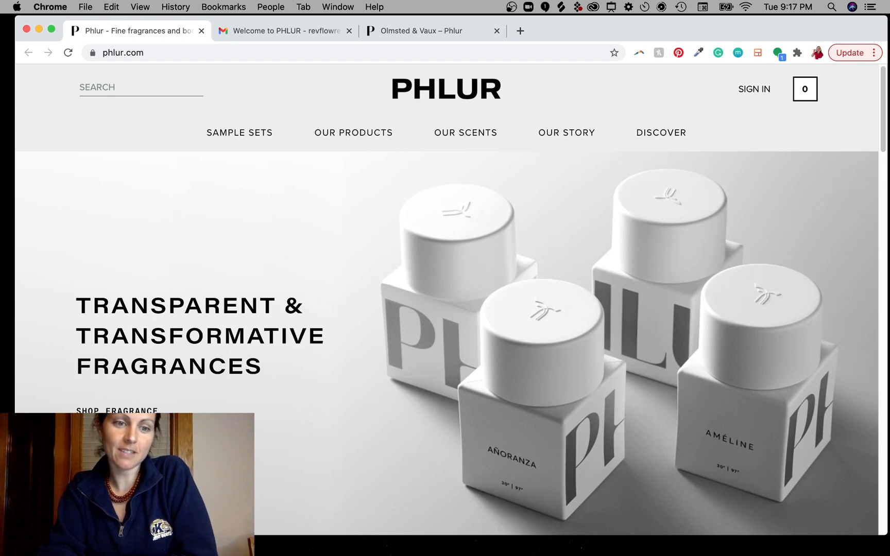
# Outline the Shop Fragrance link in the homepage hero section with the annotation pen, and clear the drawing.
pyautogui.hotkey('ctrl', 'a')
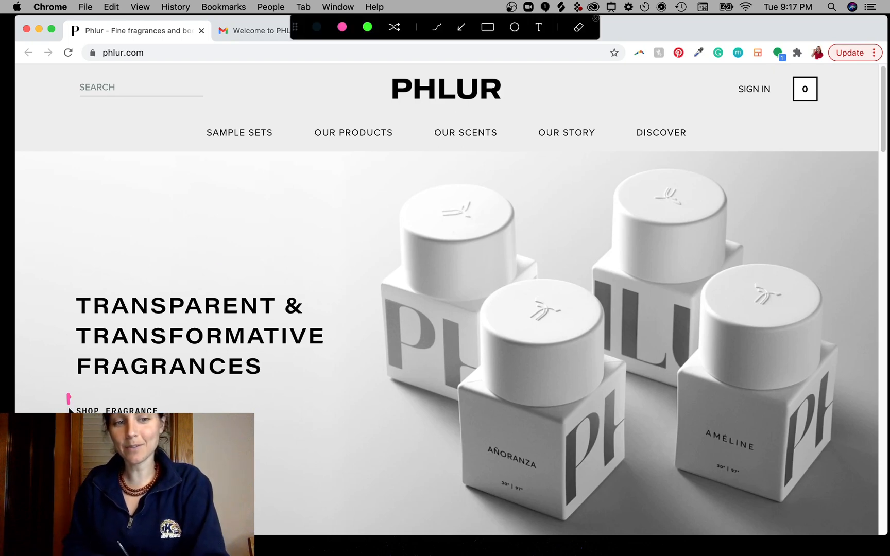
pyautogui.moveTo(210, 410)
pyautogui.mouseDown()
pyautogui.moveTo(86, 395)
pyautogui.moveTo(198, 389)
pyautogui.moveTo(216, 410)
pyautogui.mouseUp()
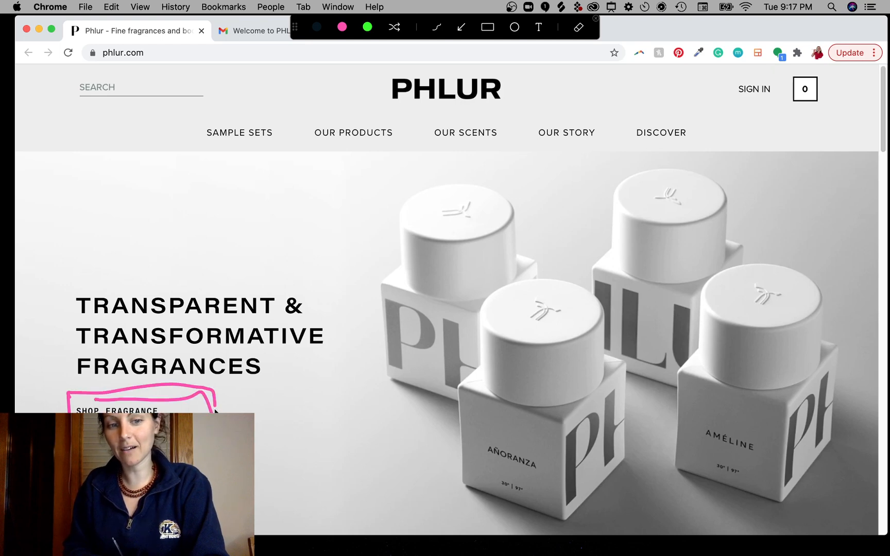
pyautogui.press('Escape')
# Look over the homepage sections and their links from the hero image down to the footer and back up to Explore Phlur.
pyautogui.scroll(-5, 445, 468)
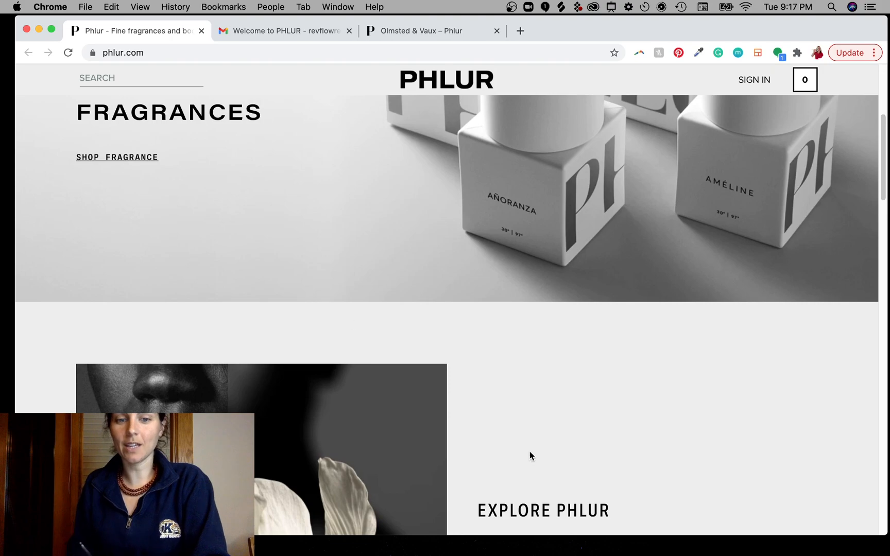
pyautogui.scroll(-8, 530, 453)
pyautogui.scroll(-10, 555, 282)
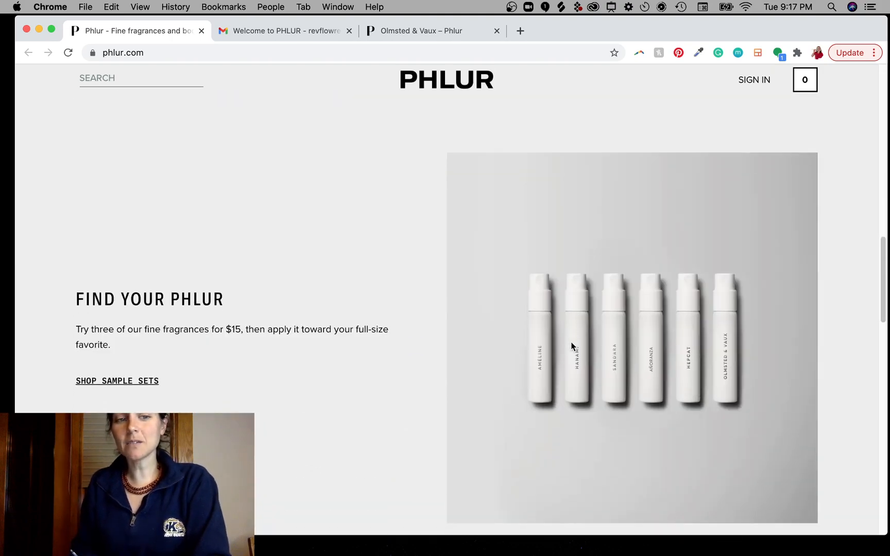
pyautogui.scroll(-15, 440, 432)
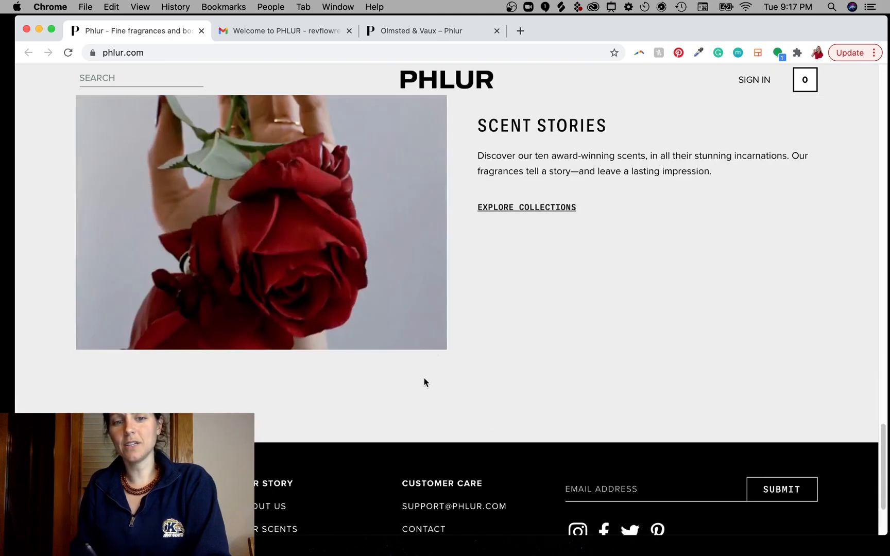
pyautogui.scroll(9, 441, 411)
pyautogui.scroll(14, 470, 405)
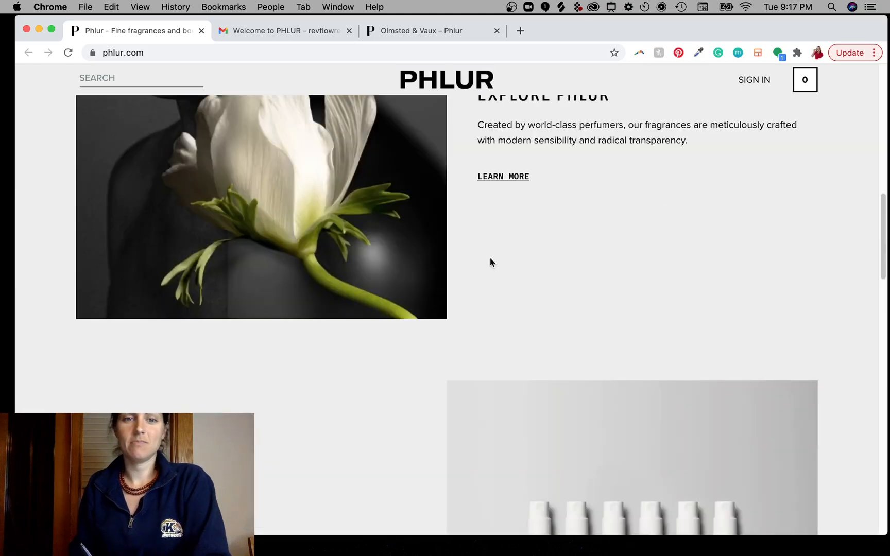
# Outline the whole Find Your Phlur section on the homepage with the annotation pen, and clear the drawing.
pyautogui.scroll(-3, 489, 314)
pyautogui.scroll(6, 491, 412)
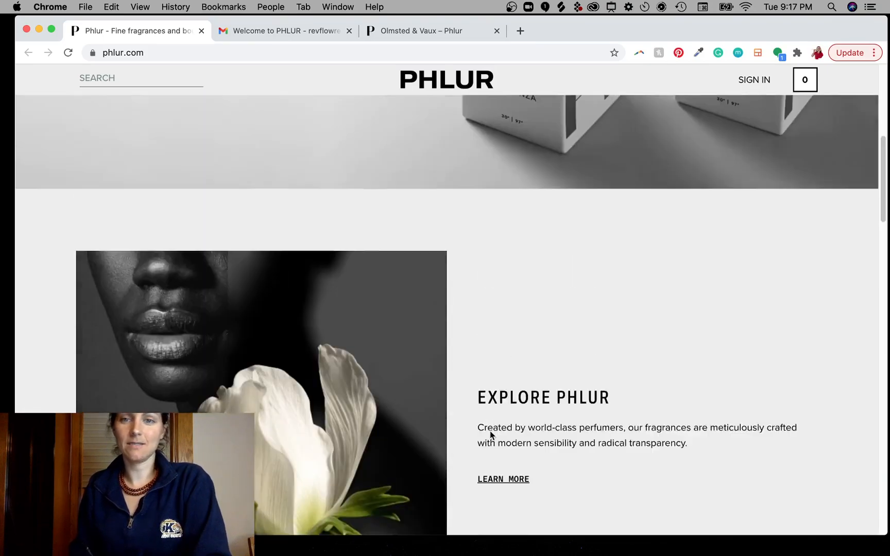
pyautogui.scroll(-5, 495, 391)
pyautogui.scroll(-6, 504, 288)
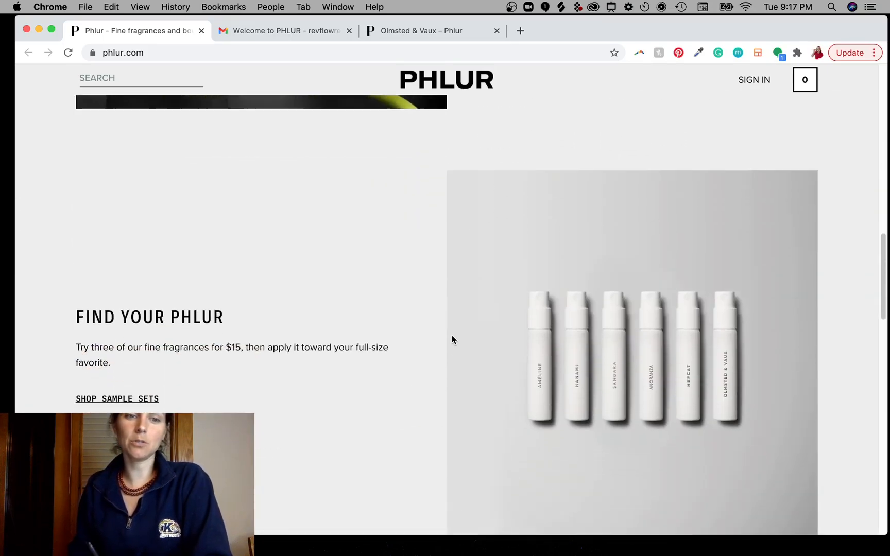
pyautogui.scroll(1, 464, 329)
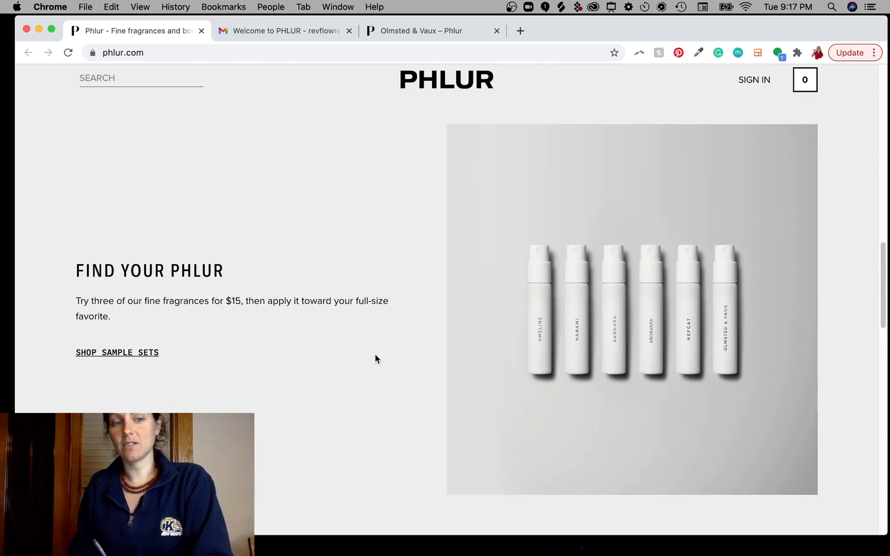
pyautogui.hotkey('ctrl', 'a')
pyautogui.moveTo(638, 155)
pyautogui.mouseDown()
pyautogui.moveTo(290, 139)
pyautogui.moveTo(63, 403)
pyautogui.moveTo(716, 494)
pyautogui.moveTo(716, 175)
pyautogui.moveTo(482, 143)
pyautogui.mouseUp()
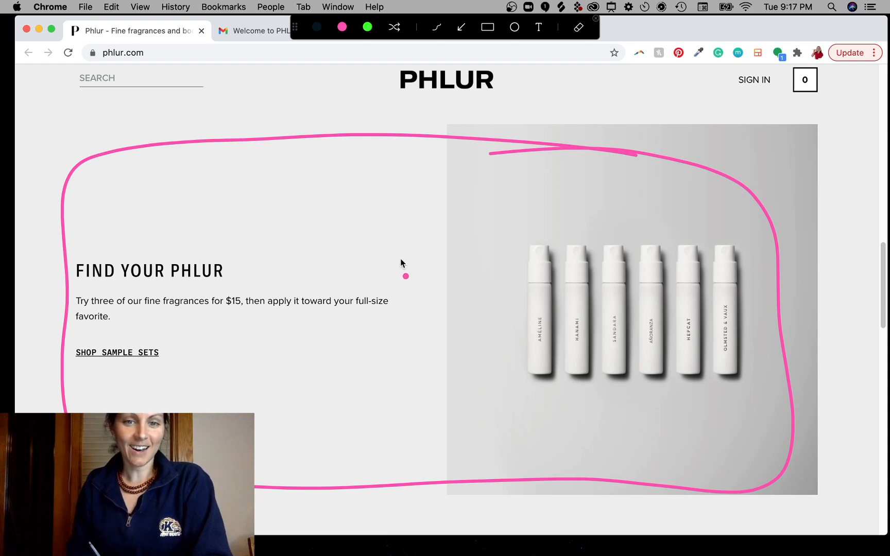
pyautogui.press('Escape')
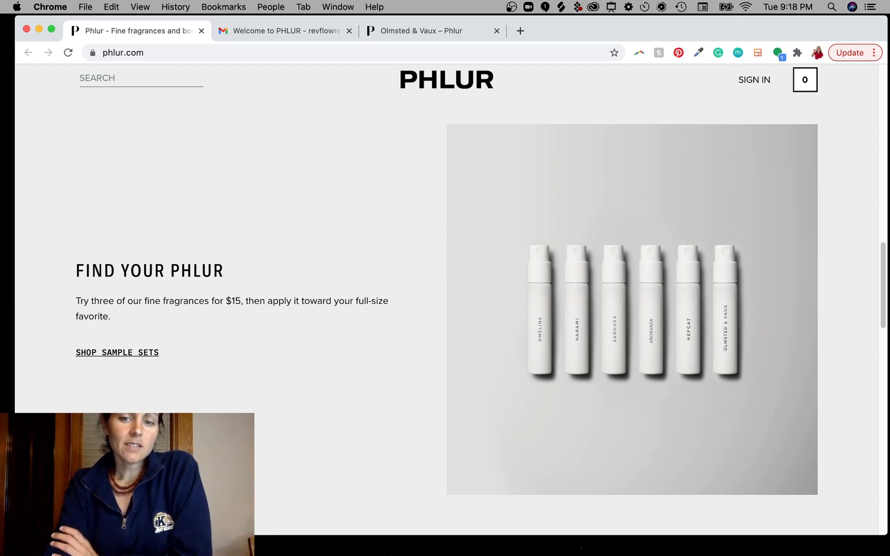
# Circle the $15 price in the Find Your Phlur text and point an arrow at it with the annotation pen, clearing the drawings.
pyautogui.scroll(1, 474, 322)
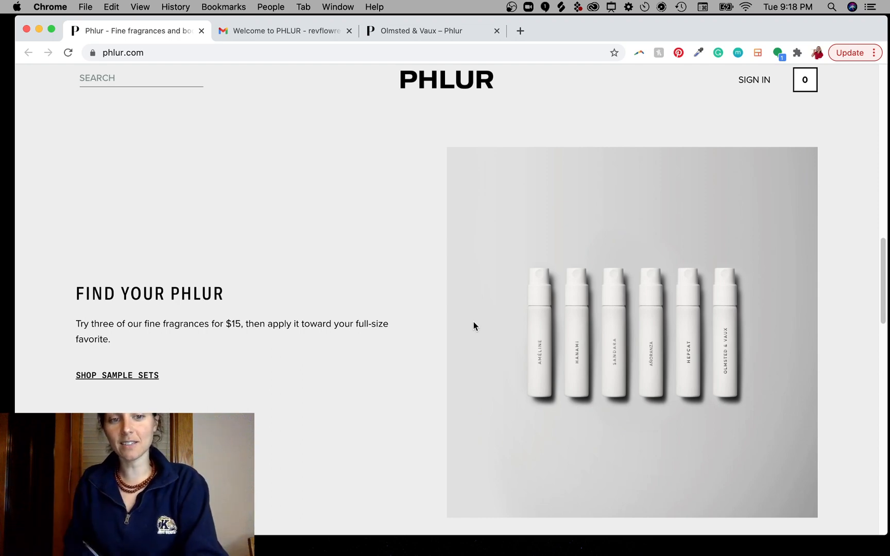
pyautogui.hotkey('alt', 'd')
pyautogui.moveTo(245, 304); pyautogui.dragTo(196, 308)
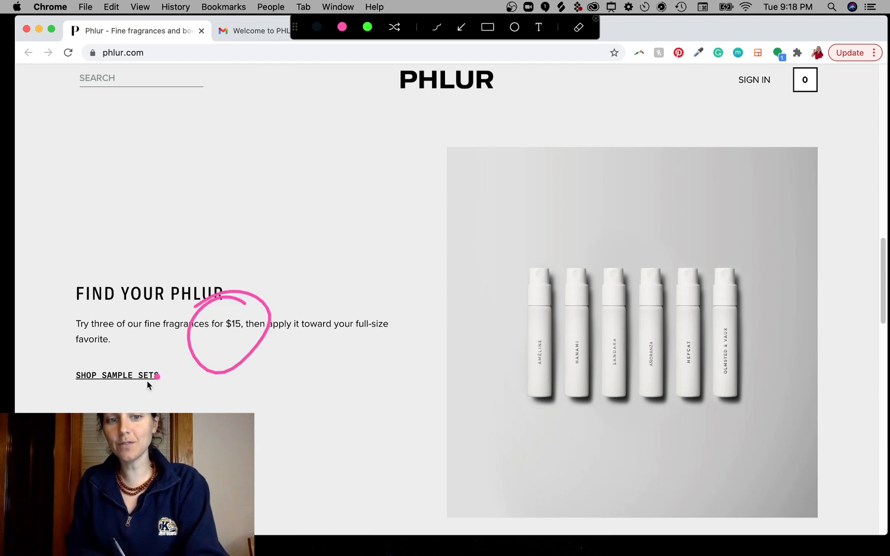
pyautogui.moveTo(279, 456)
pyautogui.mouseDown()
pyautogui.moveTo(224, 354)
pyautogui.moveTo(250, 370)
pyautogui.mouseUp()
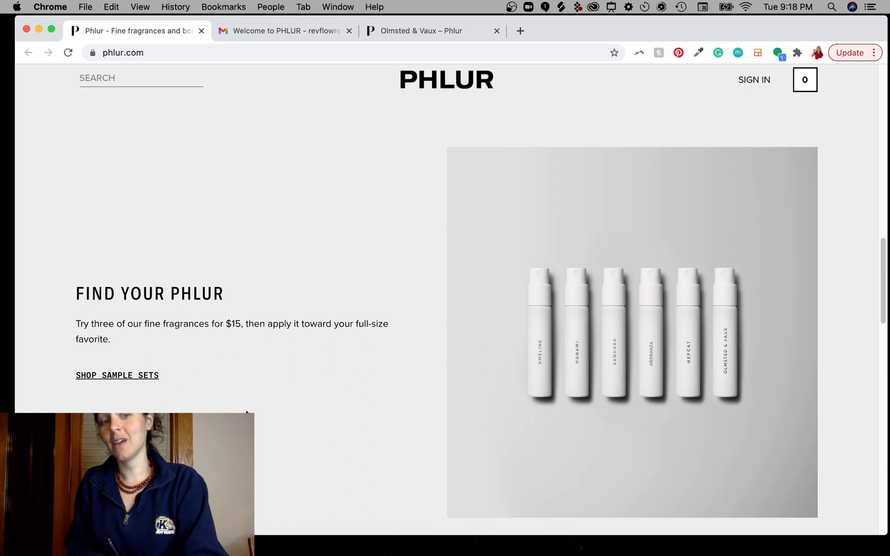
pyautogui.hotkey('ctrl', 'a')
pyautogui.moveTo(252, 470)
pyautogui.mouseDown()
pyautogui.moveTo(224, 368)
pyautogui.moveTo(258, 371)
pyautogui.mouseUp()
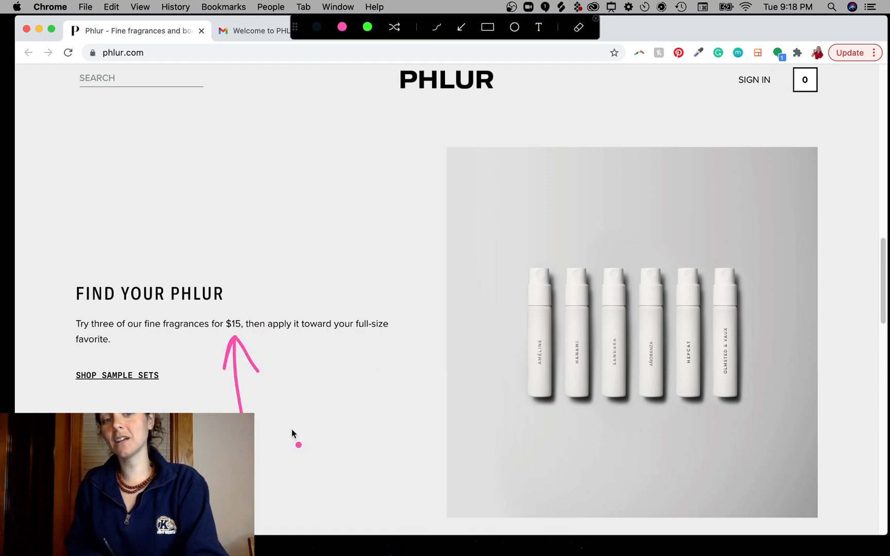
pyautogui.press('Escape')
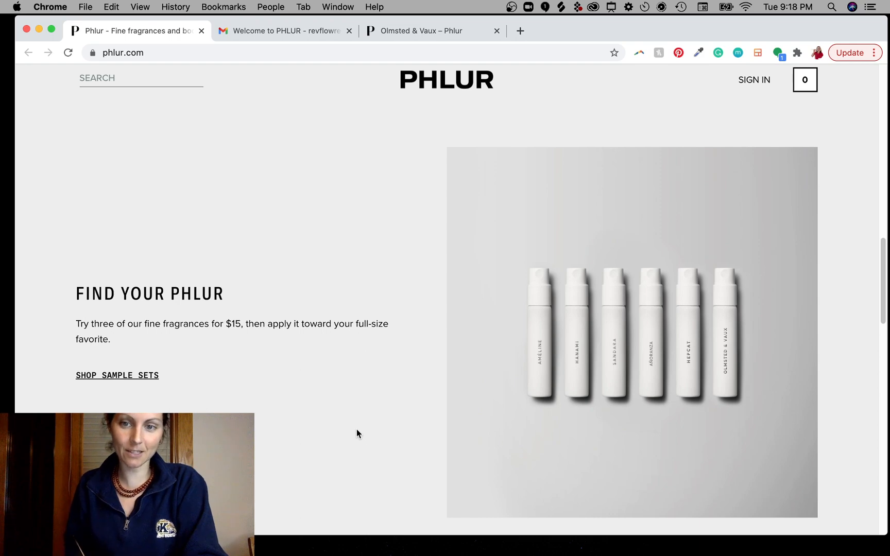
# Open the Shop Sample Sets page from the Find Your Phlur section.
pyautogui.scroll(-2, 318, 427)
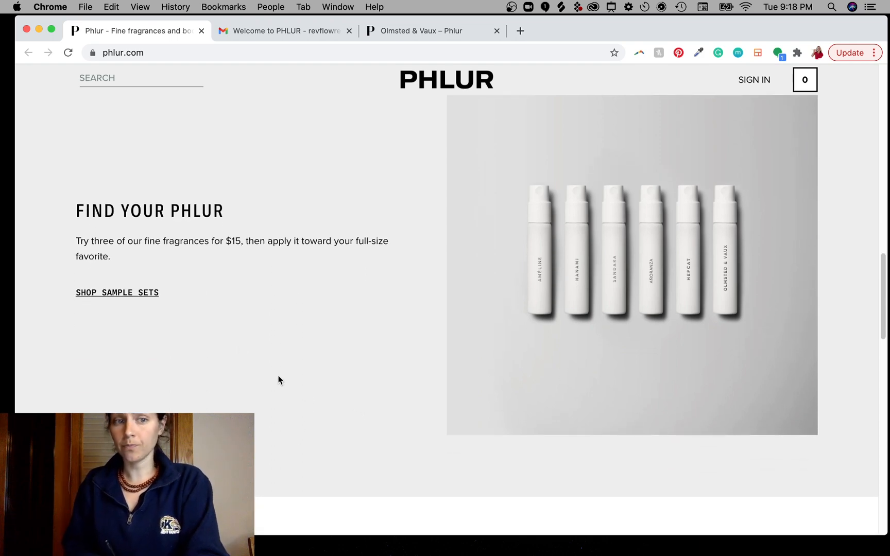
pyautogui.click(116, 292)
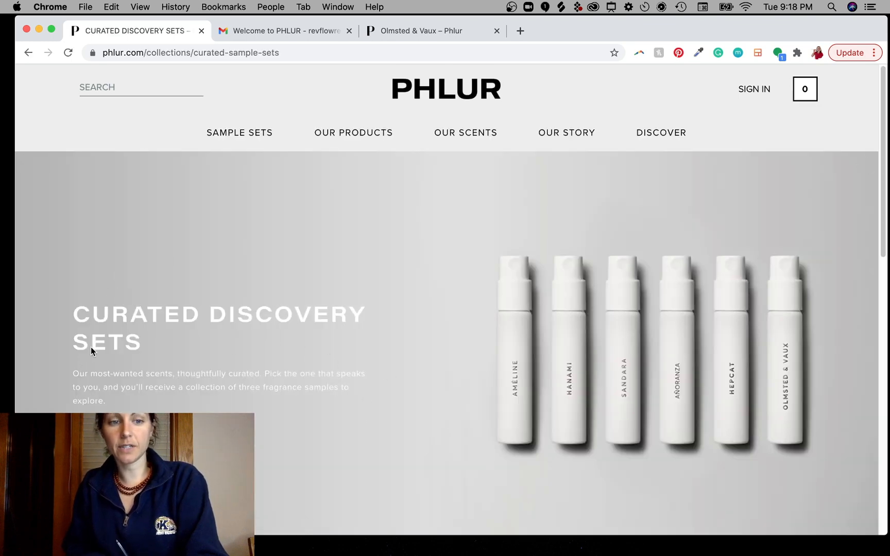
pyautogui.moveTo(761, 188)
pyautogui.mouseDown()
pyautogui.moveTo(320, 195)
pyautogui.moveTo(105, 417)
pyautogui.moveTo(771, 283)
pyautogui.moveTo(761, 193)
pyautogui.mouseUp()
pyautogui.press('Escape')
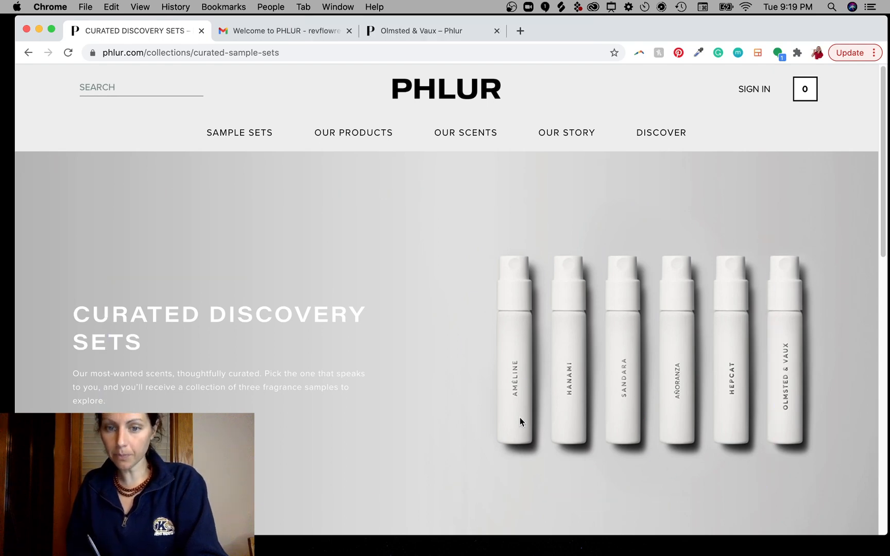
# Underline the fragrance names on the six vials in the Curated Discovery Sets banner, and clear the drawing.
pyautogui.moveTo(518, 367); pyautogui.dragTo(519, 361)
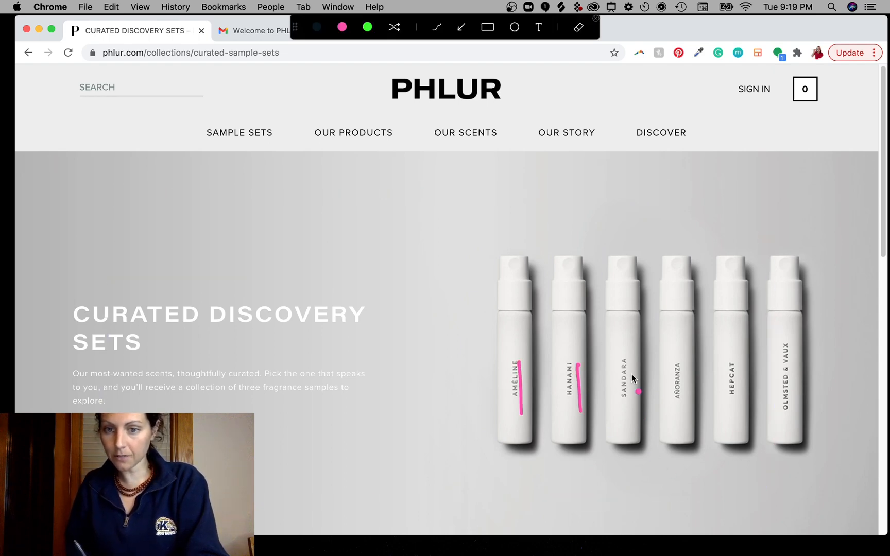
pyautogui.moveTo(628, 352); pyautogui.dragTo(630, 408)
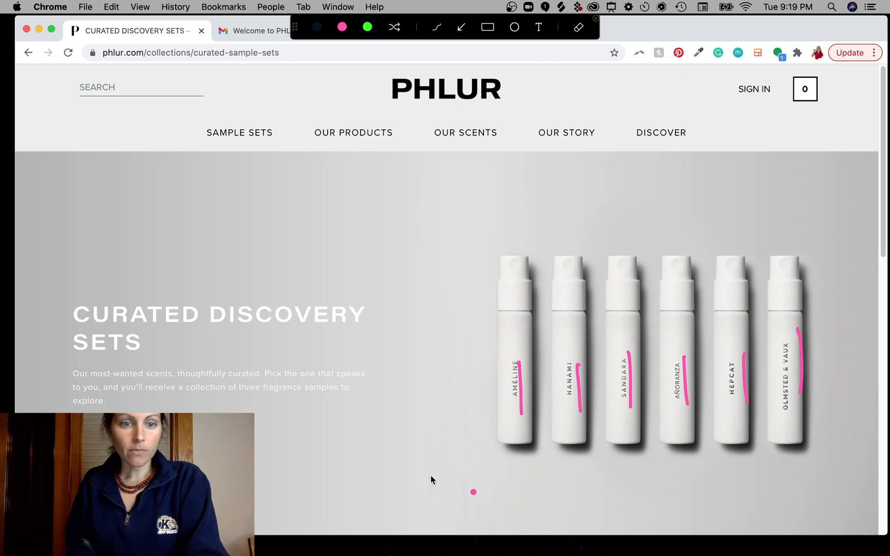
pyautogui.press('Escape')
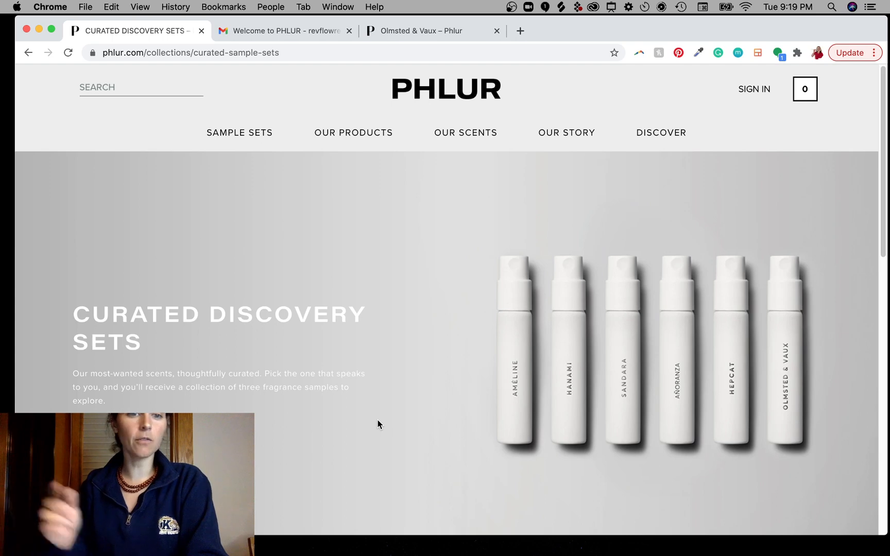
# Circle the Best Sellers and The Six sample sets, add short marks at The Cools and For Him, and clear the drawings.
pyautogui.scroll(-2, 449, 312)
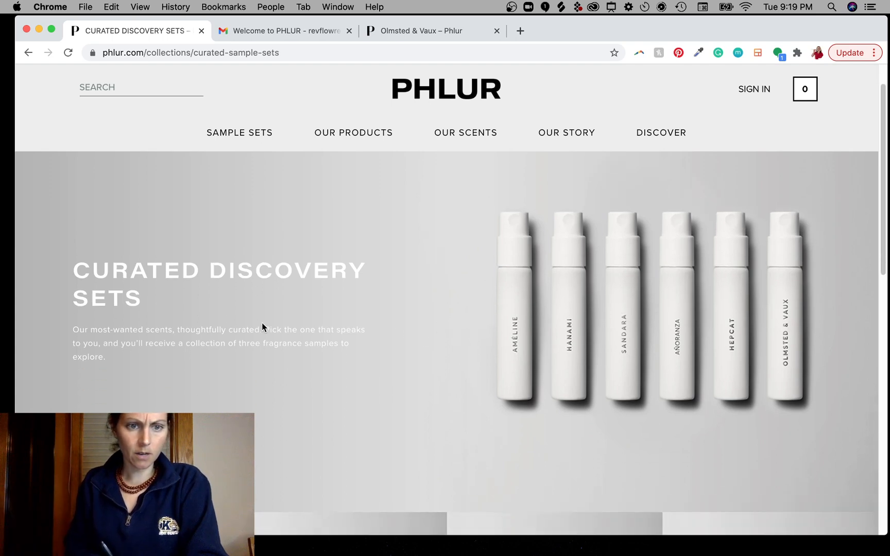
pyautogui.scroll(-5, 398, 394)
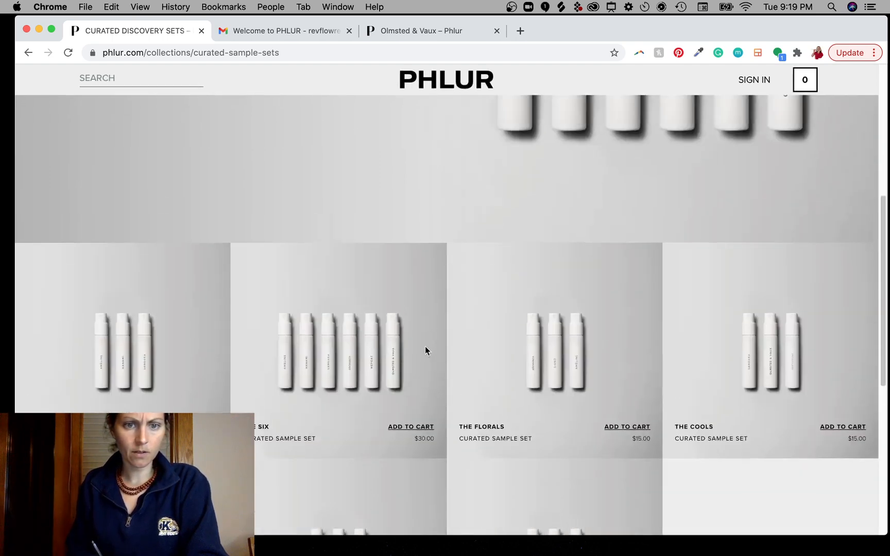
pyautogui.scroll(3, 425, 352)
pyautogui.scroll(-6, 419, 390)
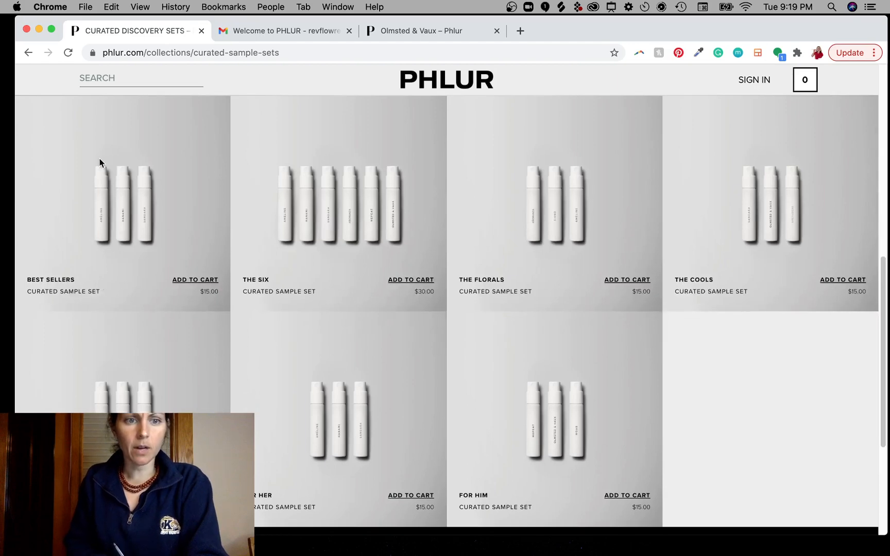
pyautogui.hotkey('ctrl', 'a')
pyautogui.moveTo(160, 152); pyautogui.dragTo(119, 147)
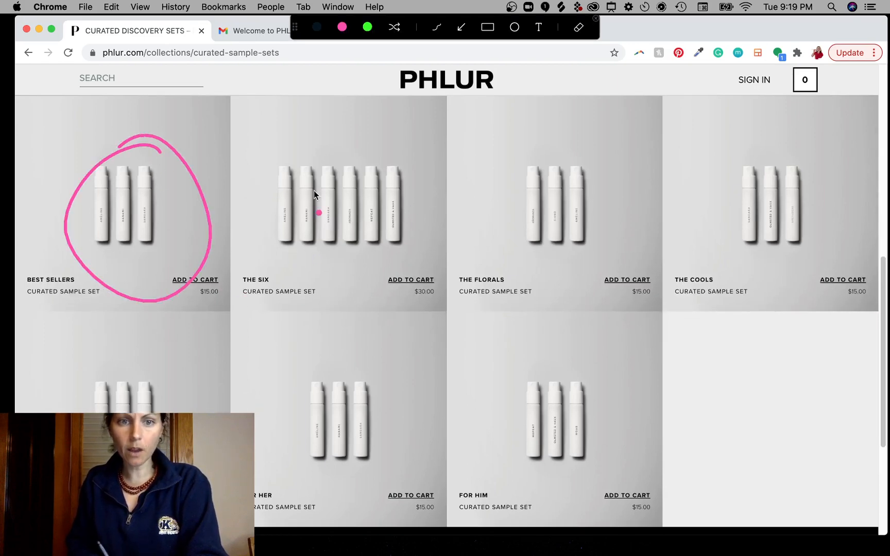
pyautogui.moveTo(405, 122)
pyautogui.mouseDown()
pyautogui.moveTo(416, 152)
pyautogui.moveTo(322, 129)
pyautogui.mouseUp()
pyautogui.moveTo(416, 301); pyautogui.dragTo(447, 305)
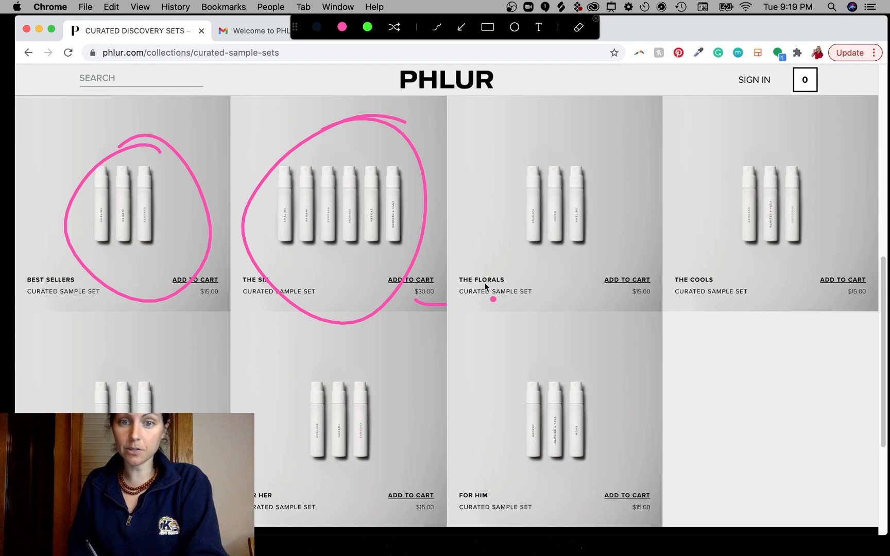
pyautogui.moveTo(693, 282); pyautogui.dragTo(726, 285)
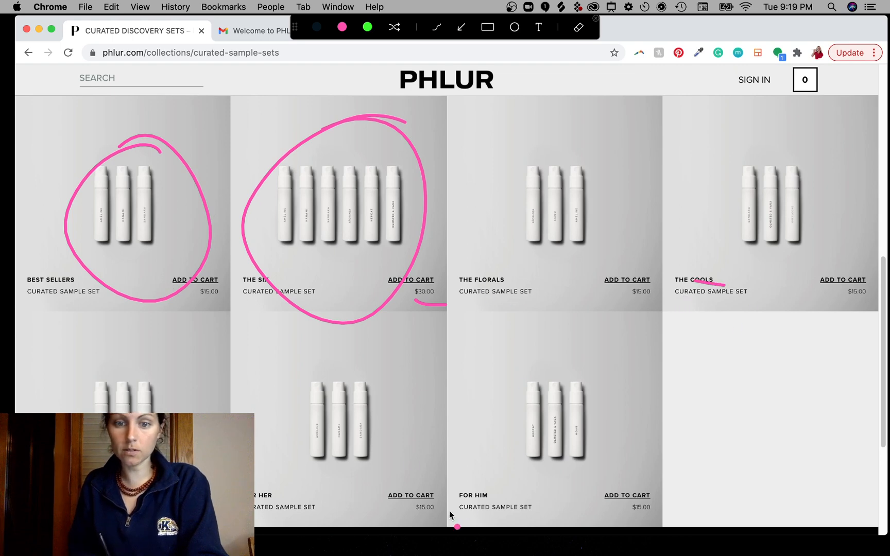
pyautogui.moveTo(451, 507); pyautogui.dragTo(462, 506)
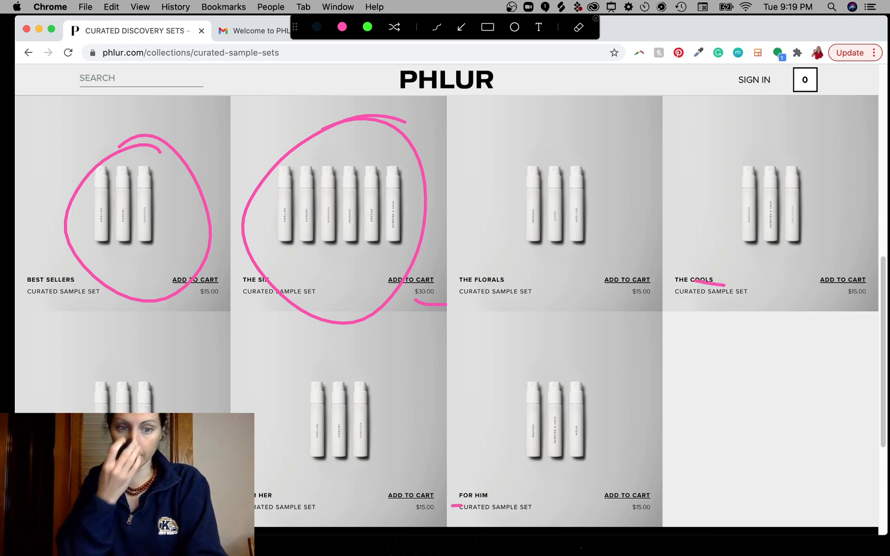
pyautogui.press('Escape')
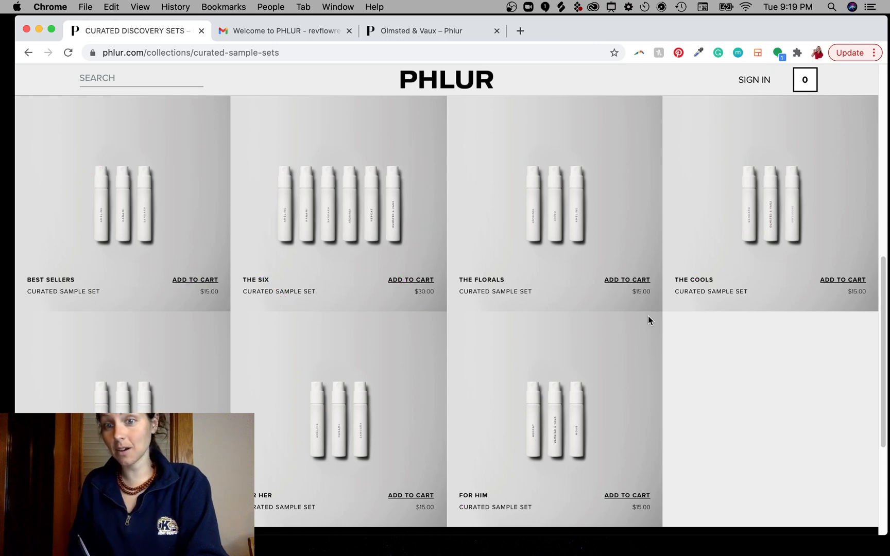
# Mark the names on each of the six vials in The Six sample set with the annotation pen, and clear the drawing.
pyautogui.scroll(-5, 670, 361)
pyautogui.scroll(10, 701, 319)
pyautogui.scroll(6, 712, 469)
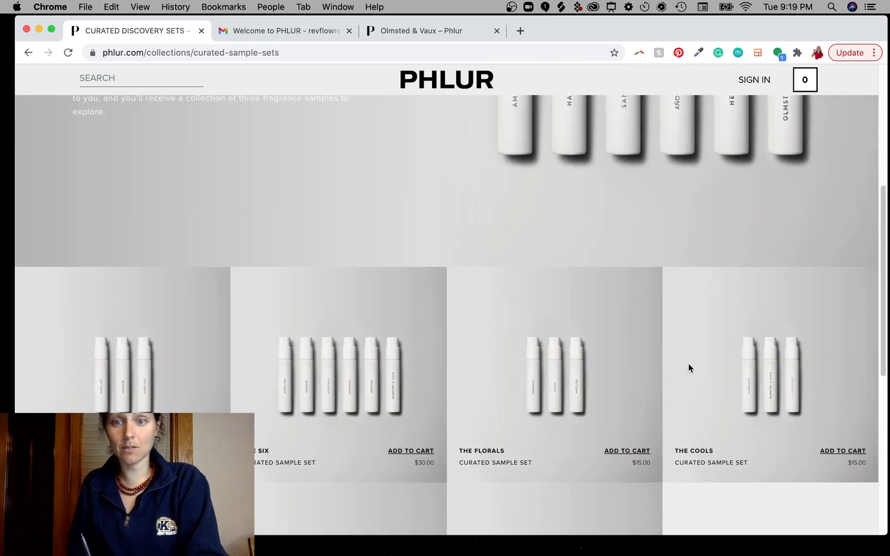
pyautogui.scroll(-10, 693, 457)
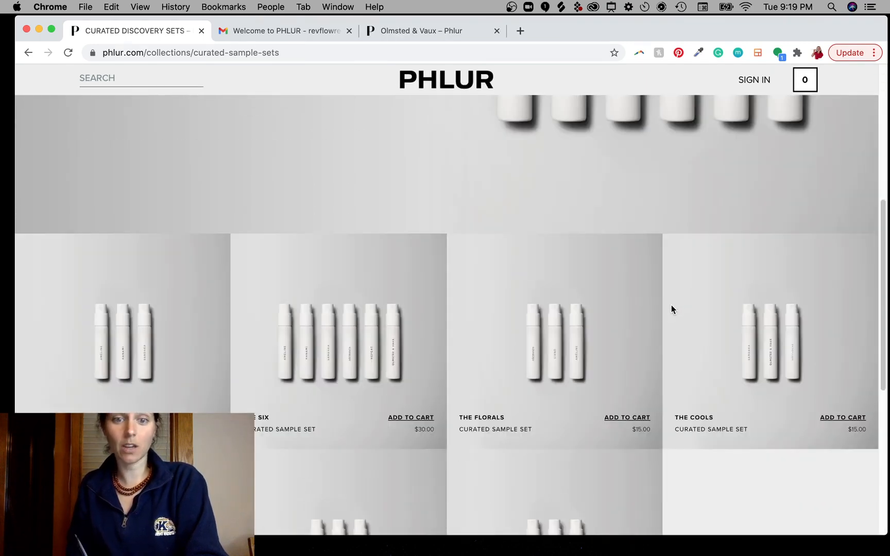
pyautogui.scroll(10, 662, 350)
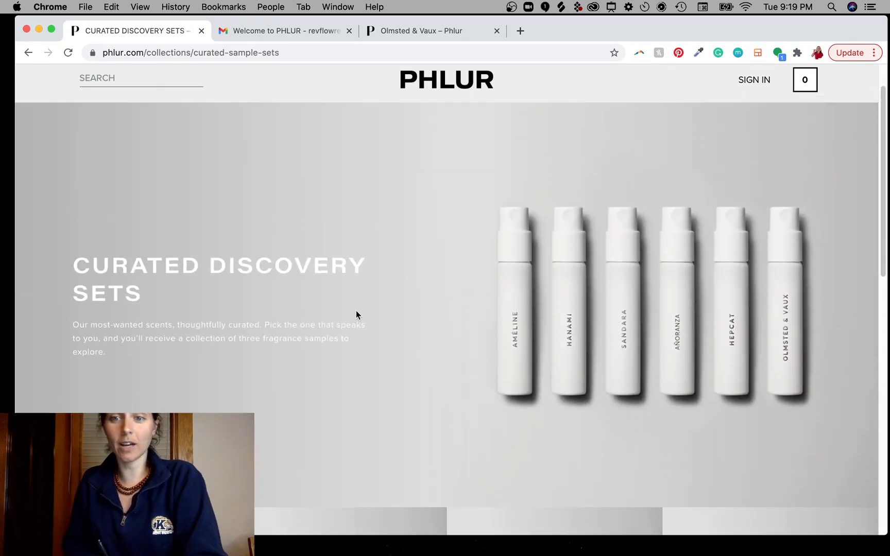
pyautogui.scroll(-2, 546, 216)
pyautogui.scroll(-3, 543, 178)
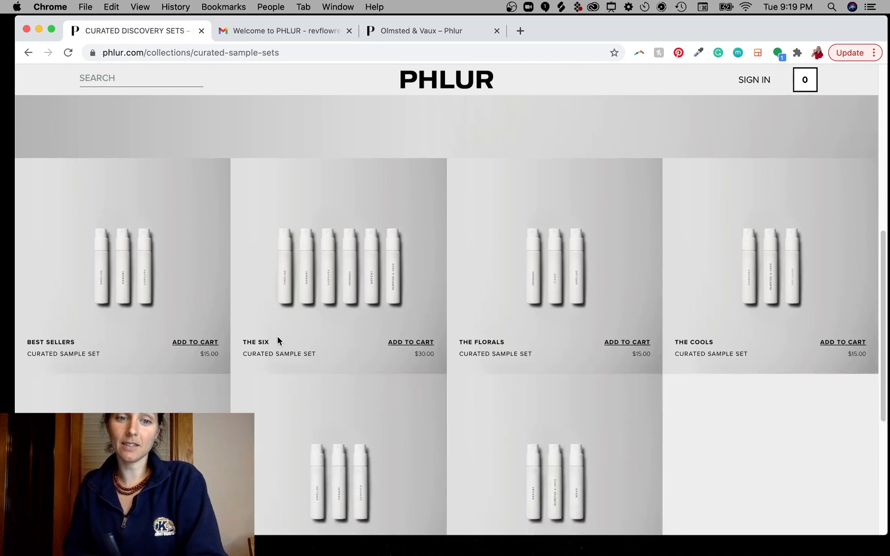
pyautogui.hotkey('alt', 'Tab')
pyautogui.moveTo(289, 278); pyautogui.dragTo(288, 300)
pyautogui.moveTo(312, 275); pyautogui.dragTo(312, 294)
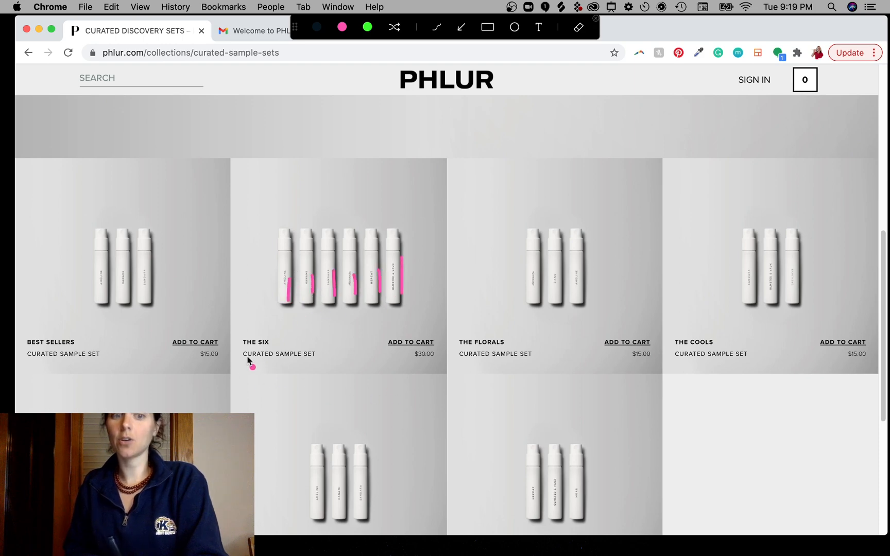
pyautogui.press('Escape')
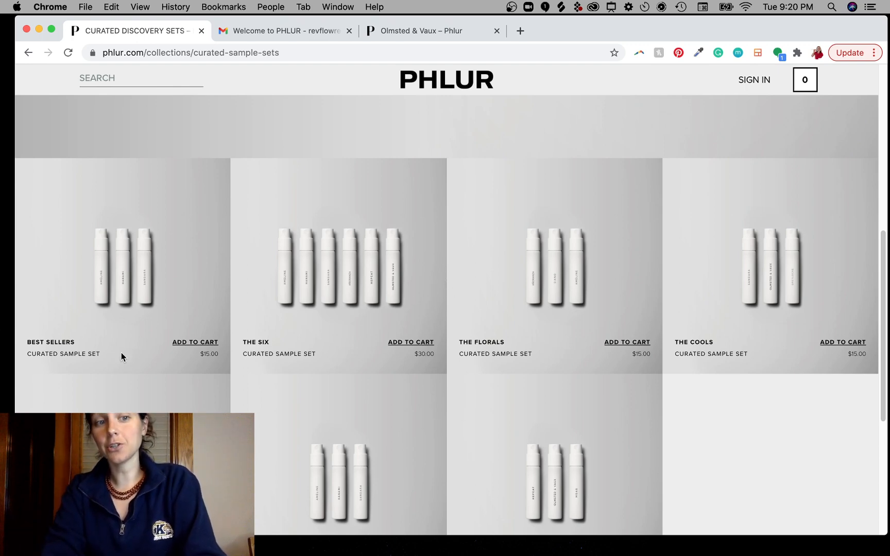
# Look over the Curated Discovery Sets page back up to its header, and switch to the welcome email in Gmail.
pyautogui.scroll(4, 247, 239)
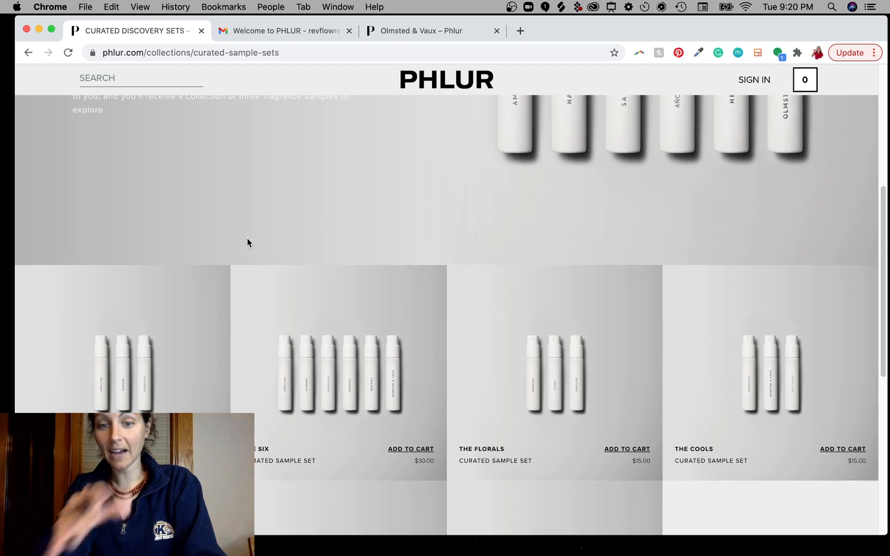
pyautogui.scroll(2, 248, 238)
pyautogui.scroll(-2, 302, 322)
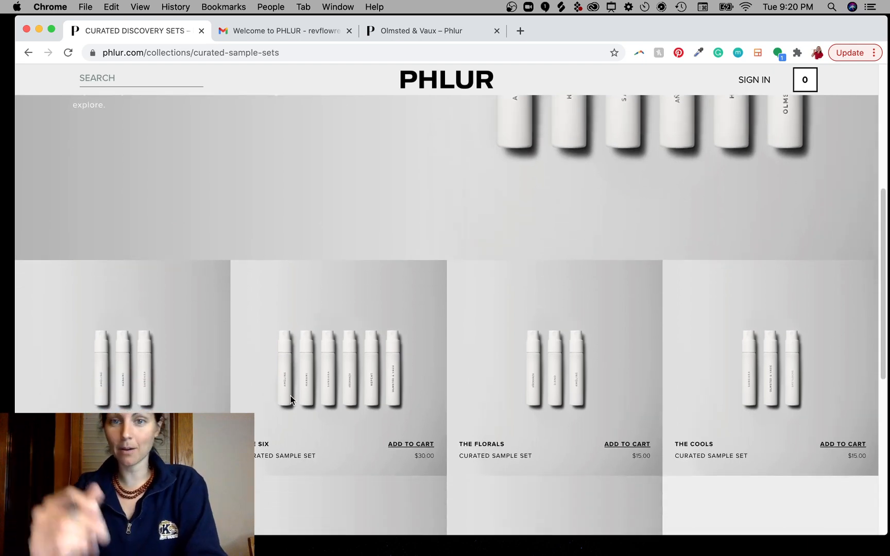
pyautogui.scroll(10, 431, 258)
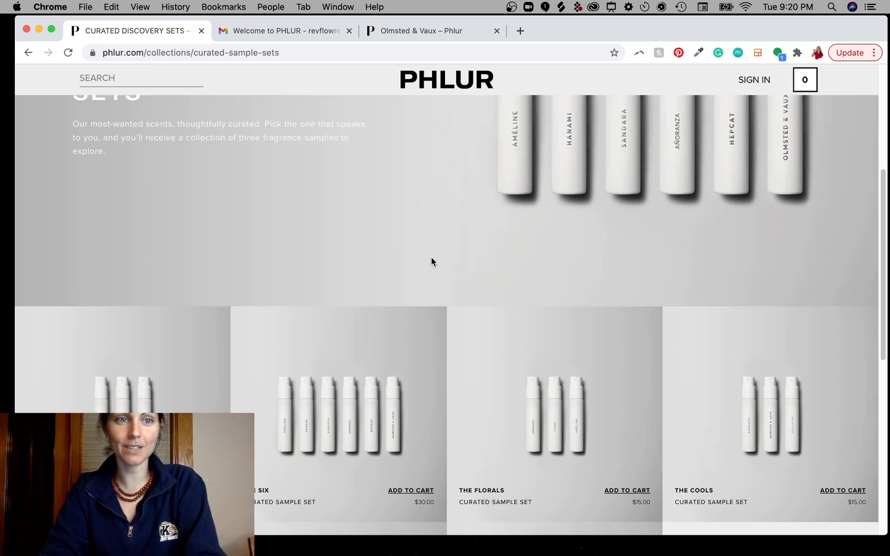
pyautogui.scroll(-4, 463, 335)
pyautogui.scroll(5, 491, 408)
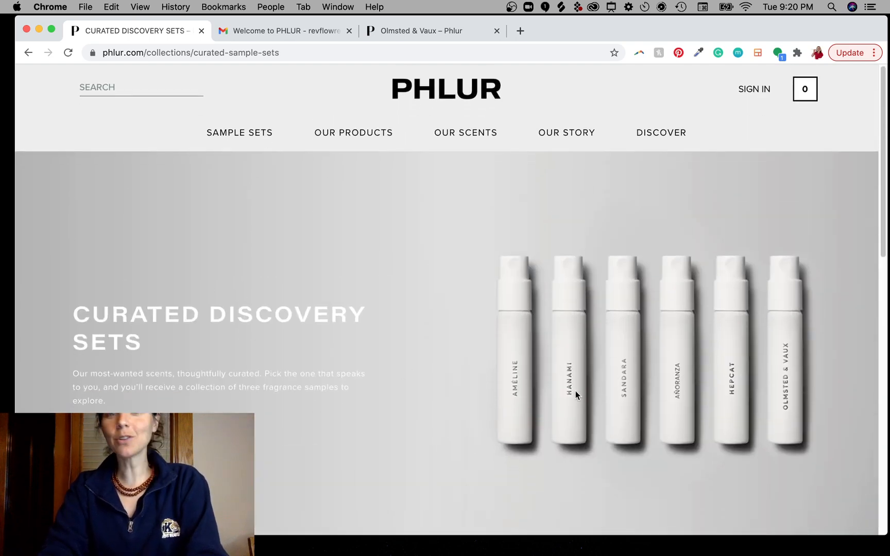
pyautogui.click(268, 31)
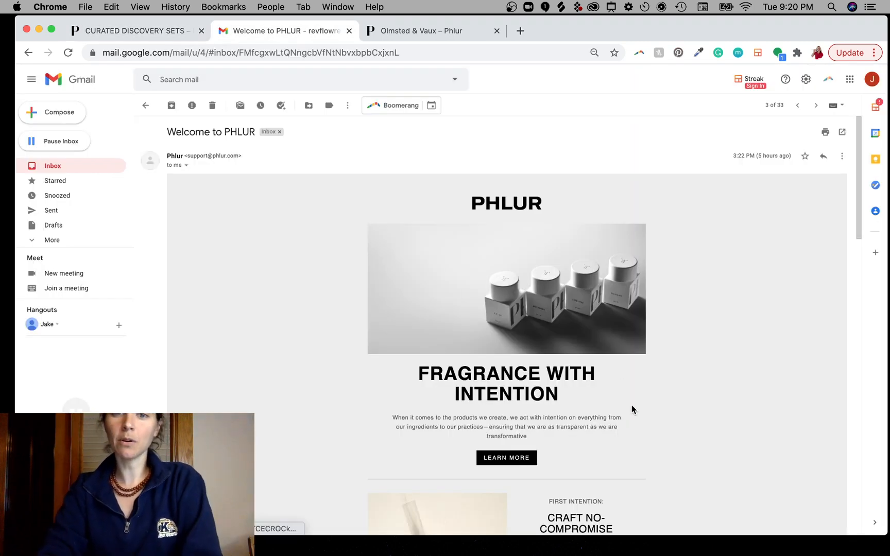
# Capture a screenshot of the welcome email from the PHLUR logo down to the Craft No-Compromise Formulas section.
pyautogui.scroll(-1, 632, 405)
pyautogui.scroll(-1, 631, 409)
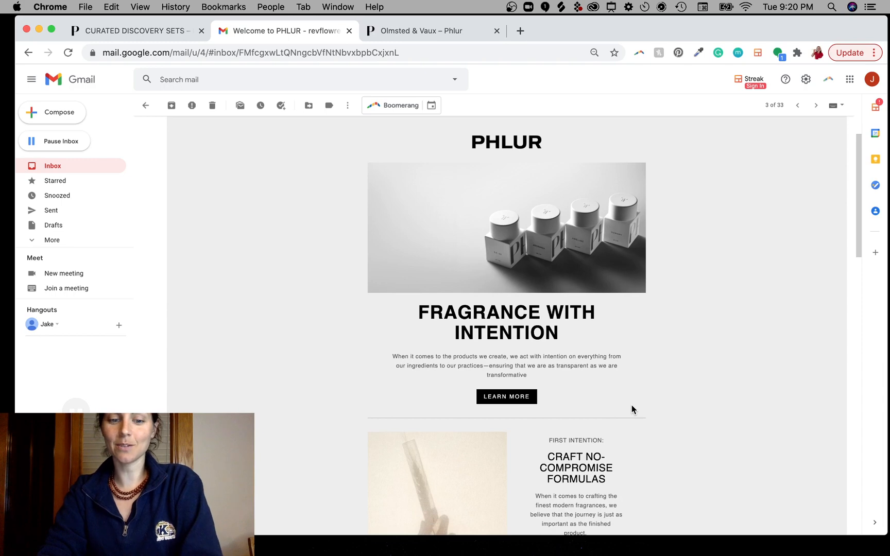
pyautogui.press('super+shift+4')
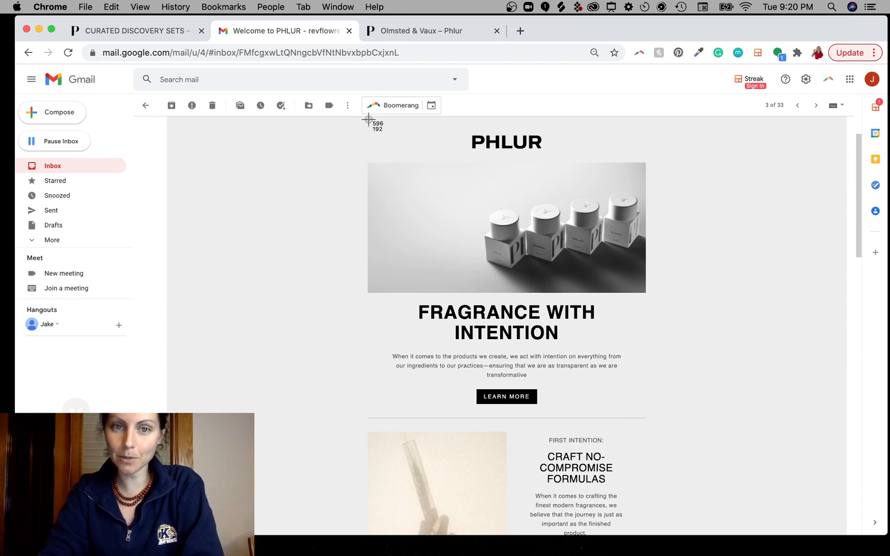
pyautogui.moveTo(368, 118); pyautogui.dragTo(646, 534)
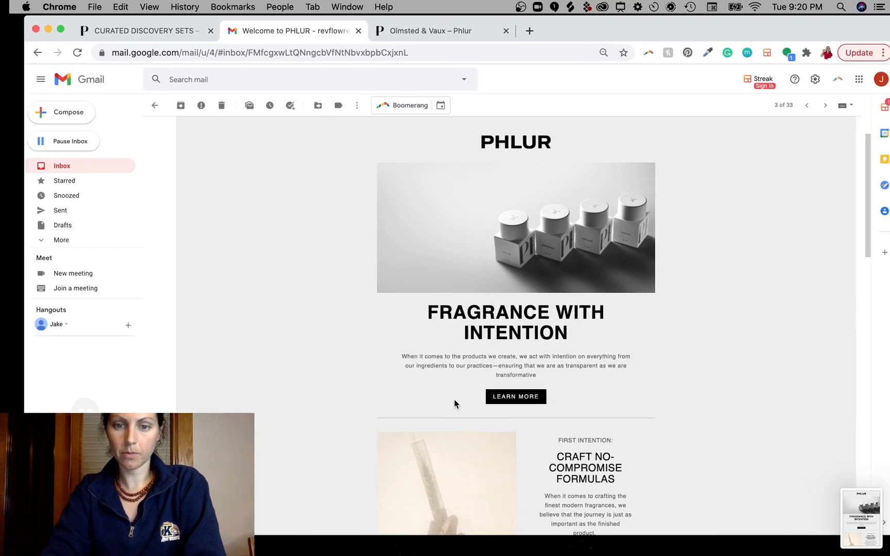
# Switch to Photoshop and open the new email screenshot from the desktop in it.
pyautogui.moveTo(650, 30); pyautogui.dragTo(614, 87)
pyautogui.moveTo(619, 19); pyautogui.dragTo(600, 29)
pyautogui.press('F11')
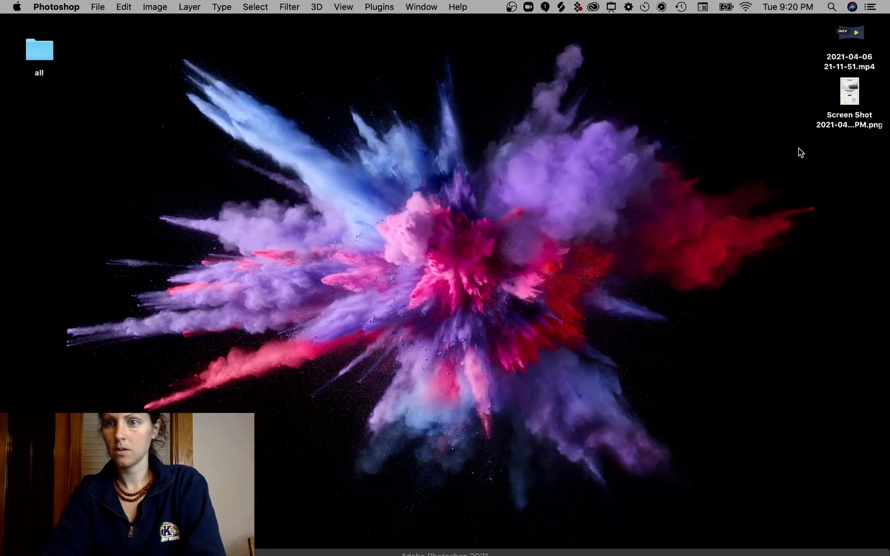
pyautogui.moveTo(853, 93); pyautogui.dragTo(302, 226)
pyautogui.press('F11')
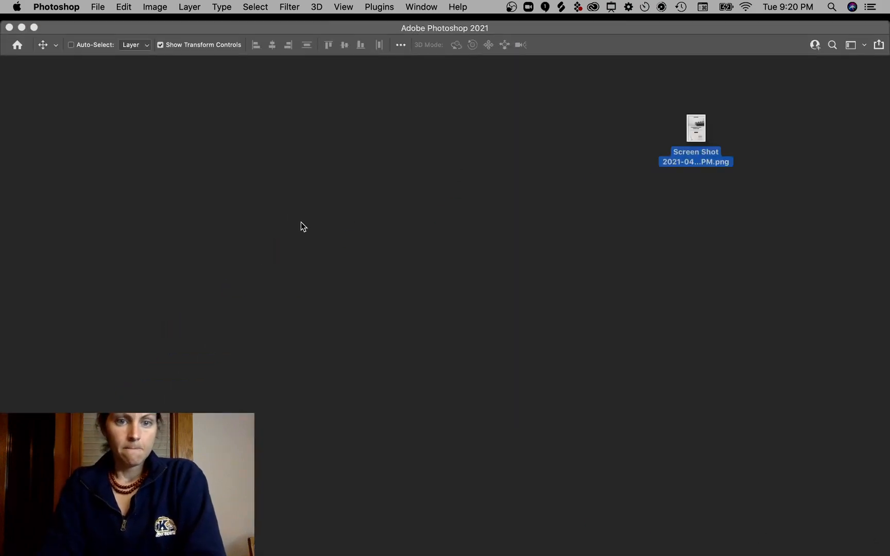
# Return to the desktop with the Gmail window and bring the screenshot's Photoshop window to the front.
pyautogui.hotkey('ctrl', 'Right')
pyautogui.click(701, 95)
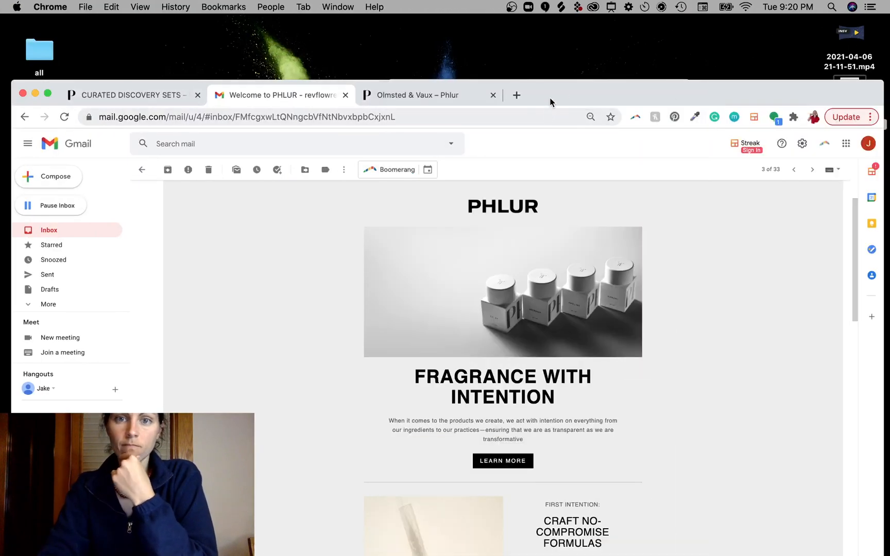
pyautogui.hotkey('ctrl', 'Up')
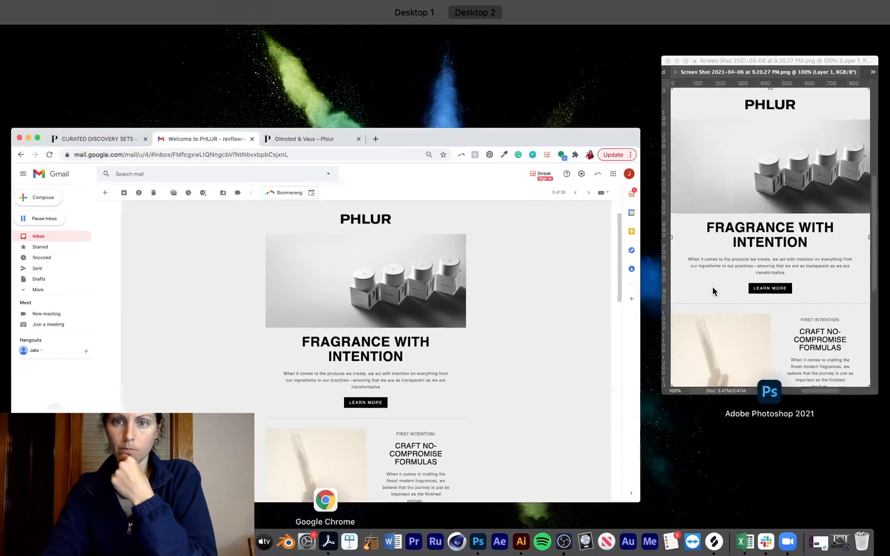
pyautogui.click(779, 91)
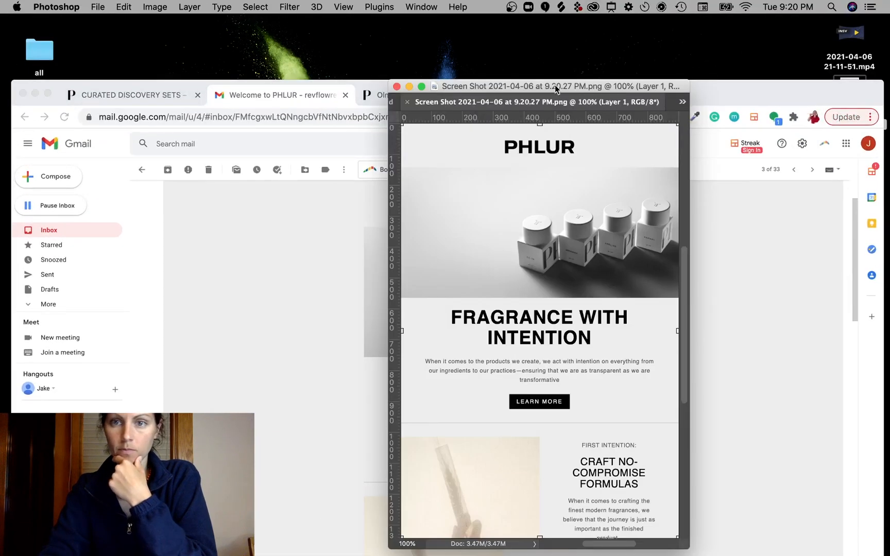
# Widen the Photoshop window over the email and separate the screenshot into its own floating document window.
pyautogui.moveTo(553, 86); pyautogui.dragTo(467, 47)
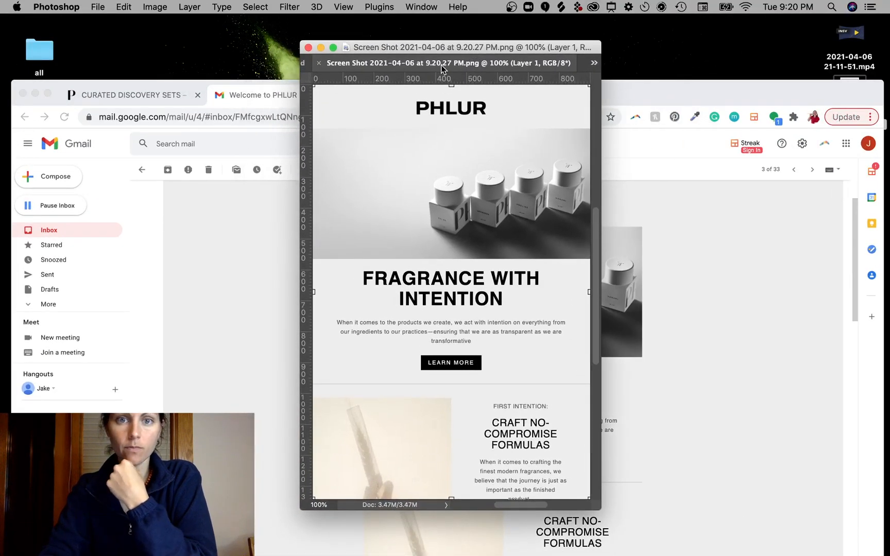
pyautogui.moveTo(596, 47); pyautogui.dragTo(668, 30)
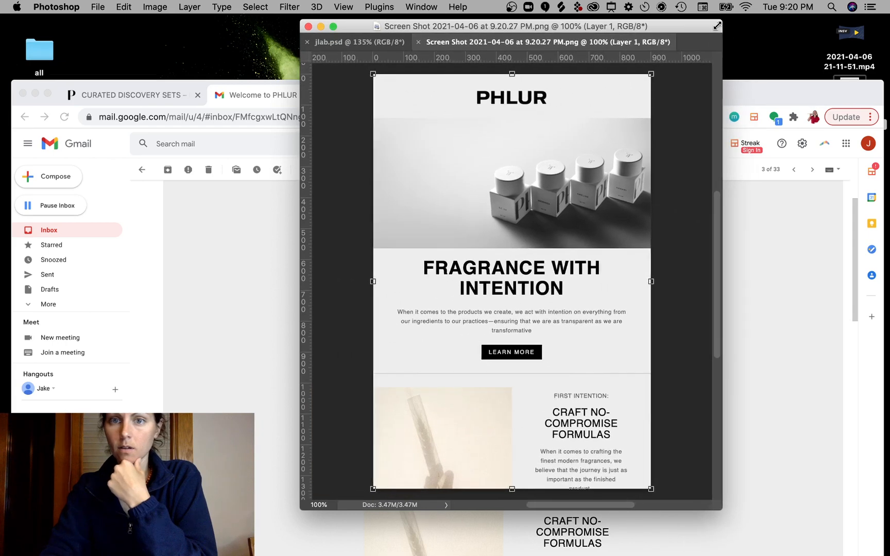
pyautogui.moveTo(515, 42); pyautogui.dragTo(468, 78)
pyautogui.click(308, 77)
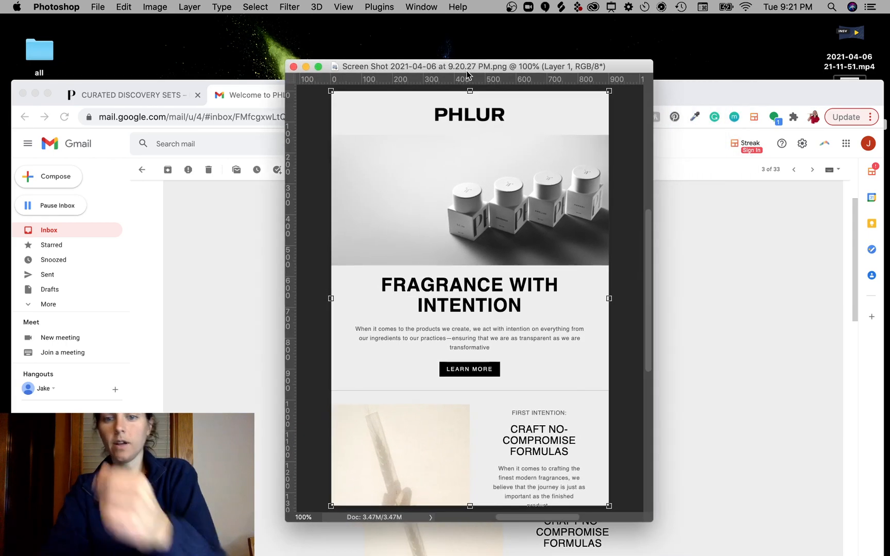
pyautogui.press('Return')
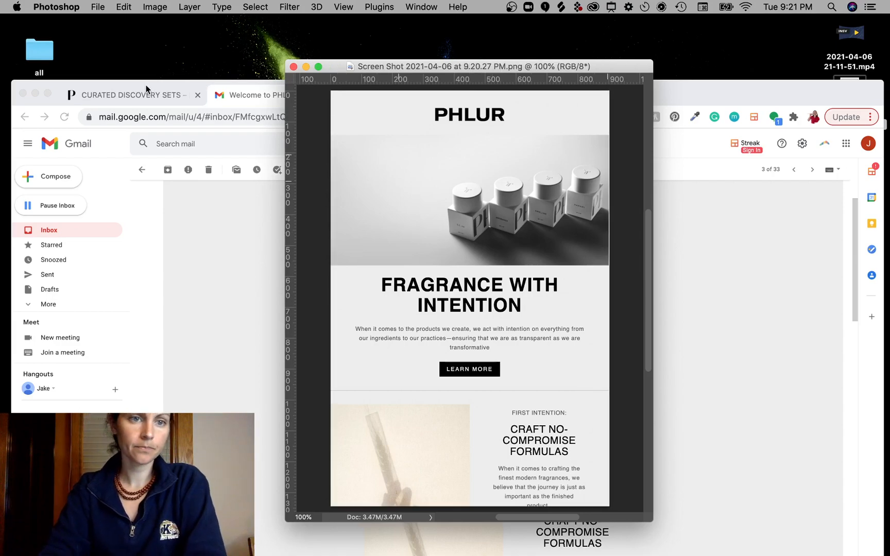
# Shift the browser and screenshot windows apart, hide Photoshop, and move the browser window back to fill the screen.
pyautogui.moveTo(146, 89); pyautogui.dragTo(358, 134)
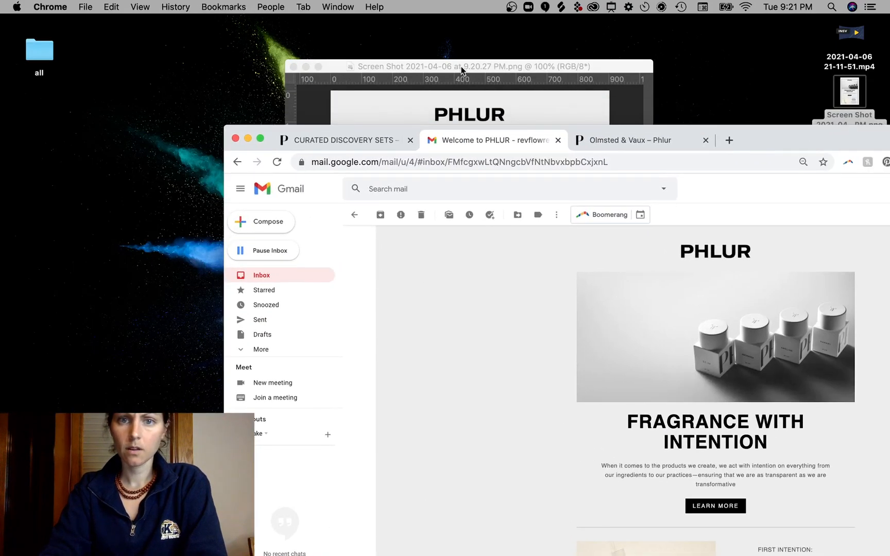
pyautogui.moveTo(461, 70); pyautogui.dragTo(569, 83)
pyautogui.moveTo(635, 81)
pyautogui.mouseDown()
pyautogui.moveTo(569, 81)
pyautogui.moveTo(665, 78)
pyautogui.moveTo(622, 91)
pyautogui.mouseUp()
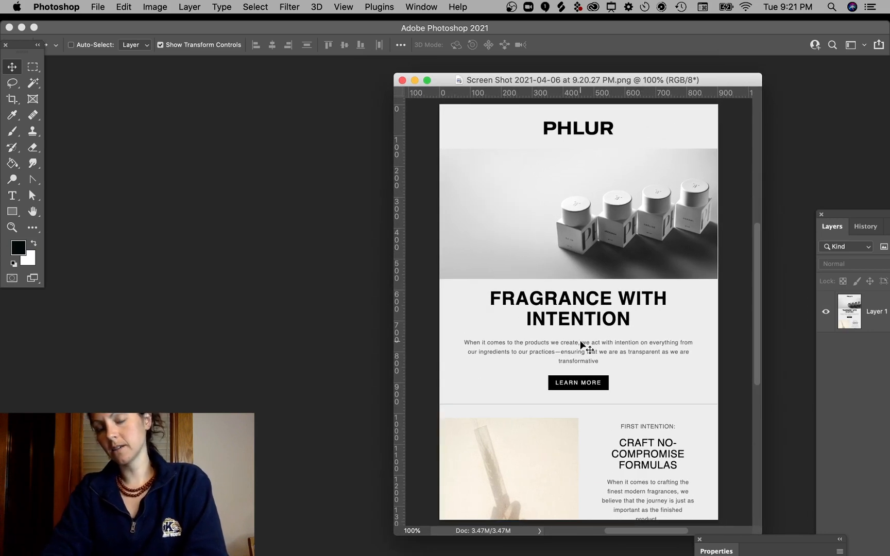
pyautogui.press('super+h')
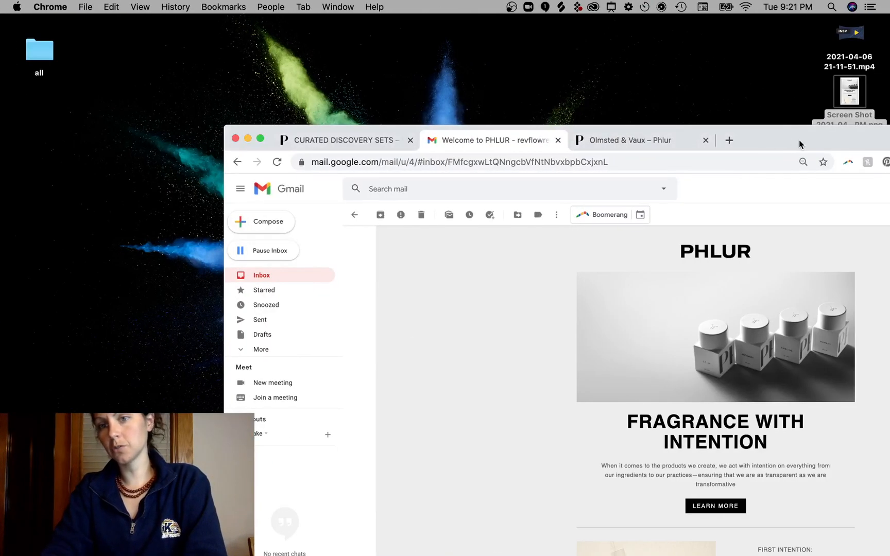
pyautogui.moveTo(800, 145); pyautogui.dragTo(583, 38)
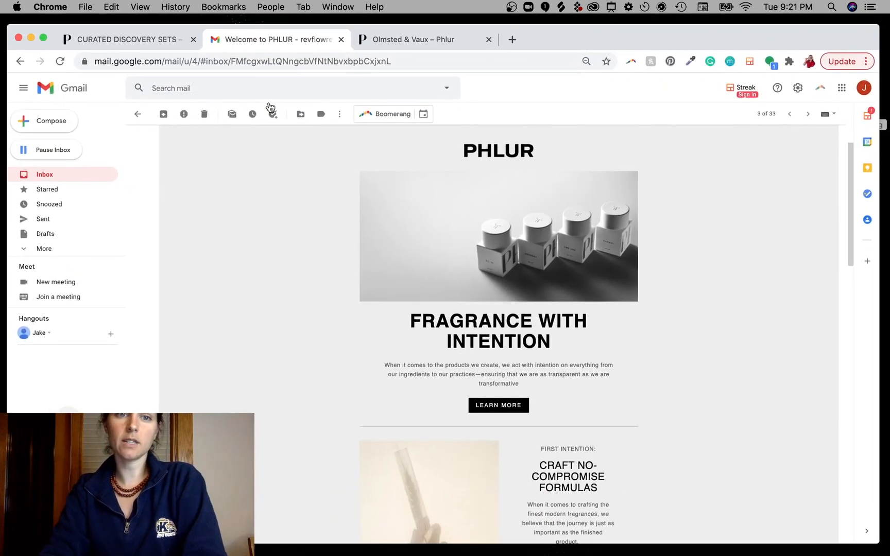
# Switch to the Curated Discovery Sets page in Chrome, highlight its heading, and go back to the Phlur homepage.
pyautogui.click(144, 42)
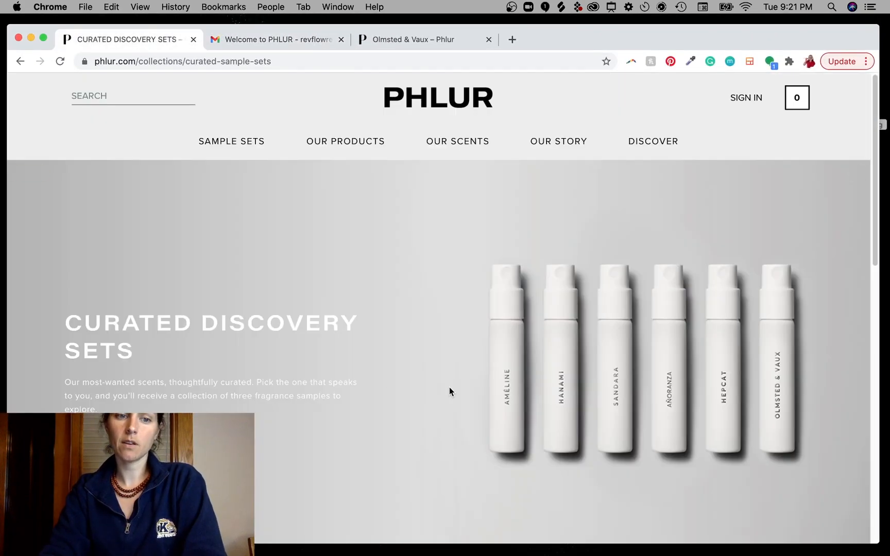
pyautogui.moveTo(101, 314); pyautogui.dragTo(288, 332)
pyautogui.click(322, 324)
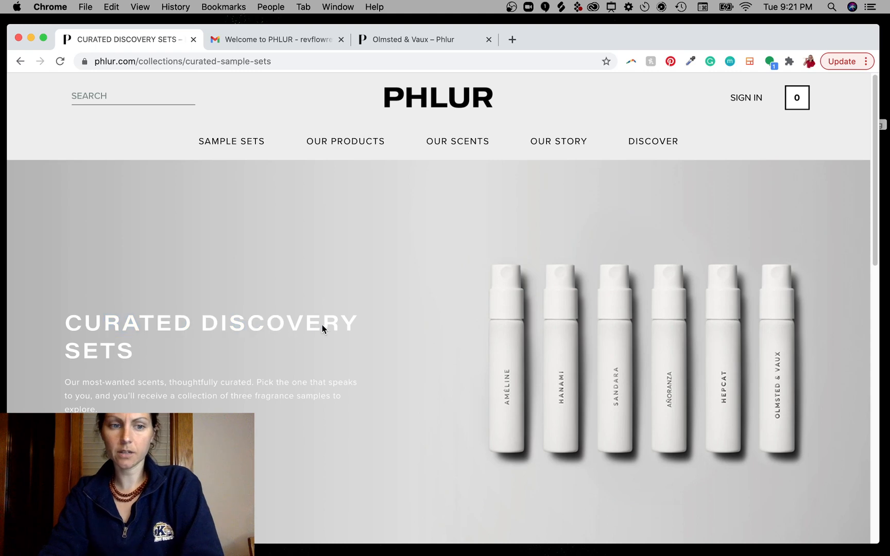
pyautogui.click(21, 62)
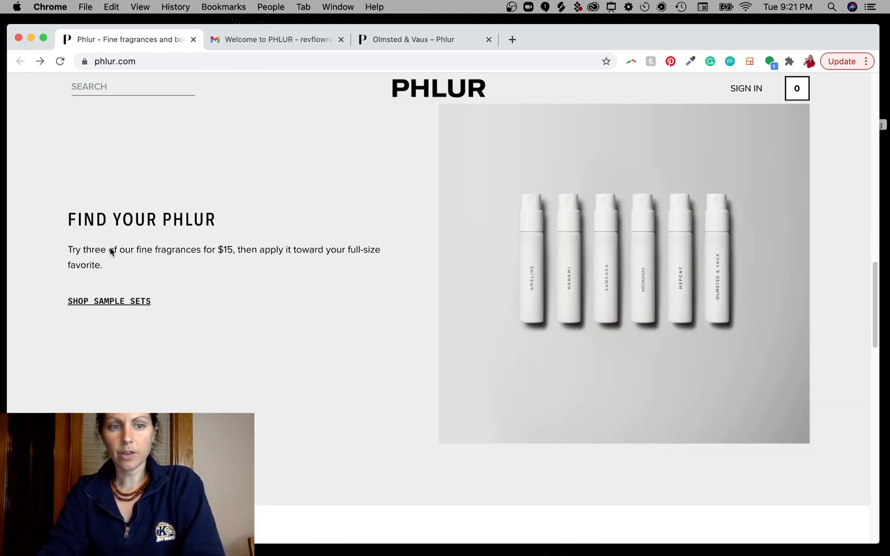
# Highlight the Find Your Phlur offer text about applying the sample price toward a full-size favorite, and clear the selection.
pyautogui.moveTo(141, 251); pyautogui.dragTo(300, 256)
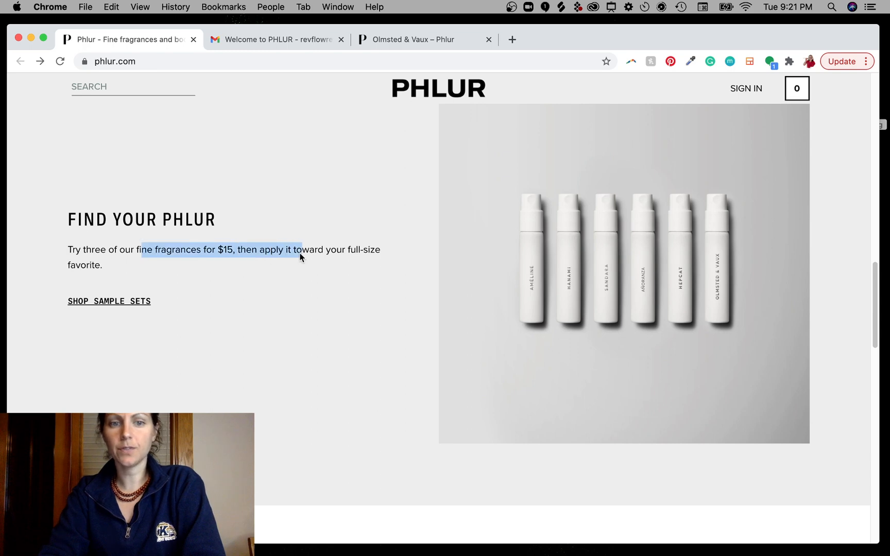
pyautogui.click(345, 249)
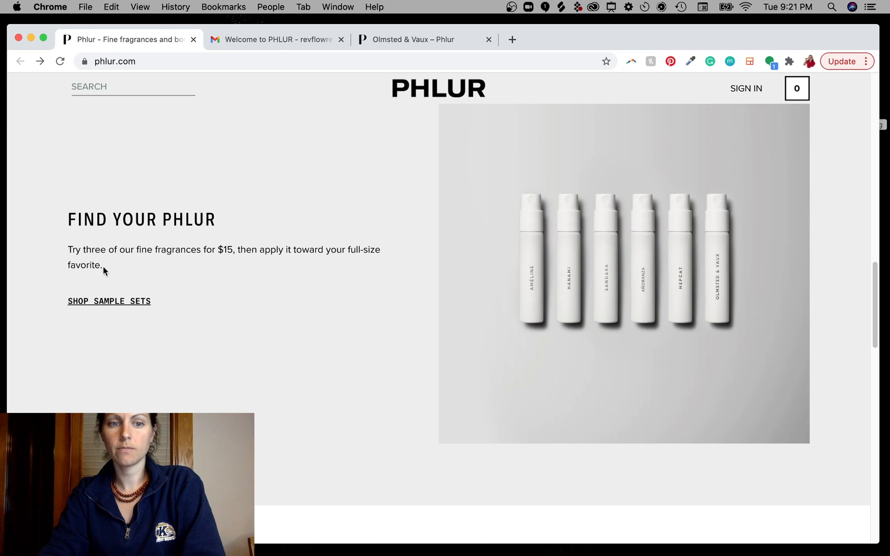
pyautogui.moveTo(103, 266); pyautogui.dragTo(74, 246)
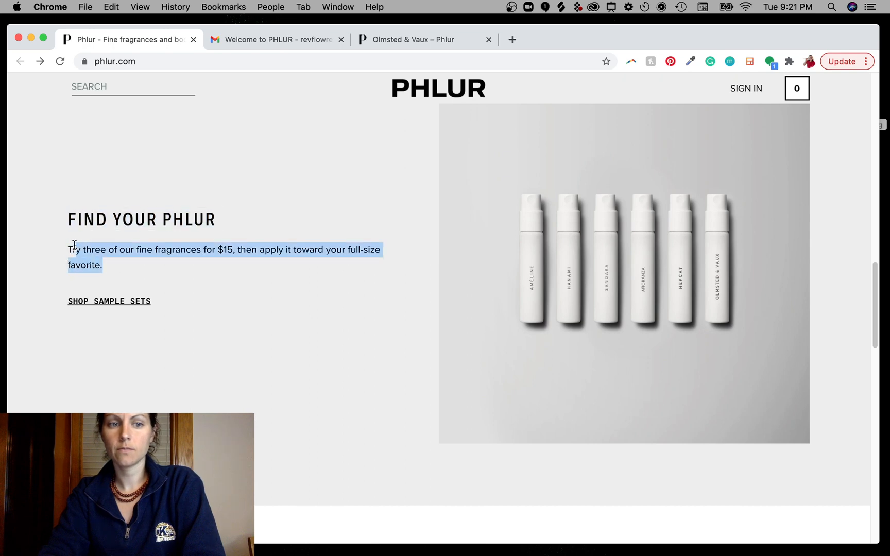
pyautogui.click(365, 250)
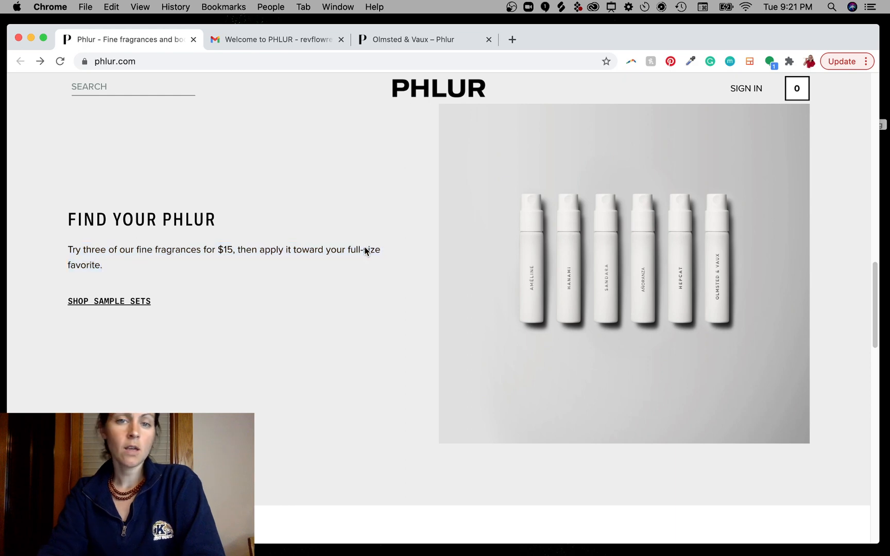
pyautogui.scroll(1, 365, 250)
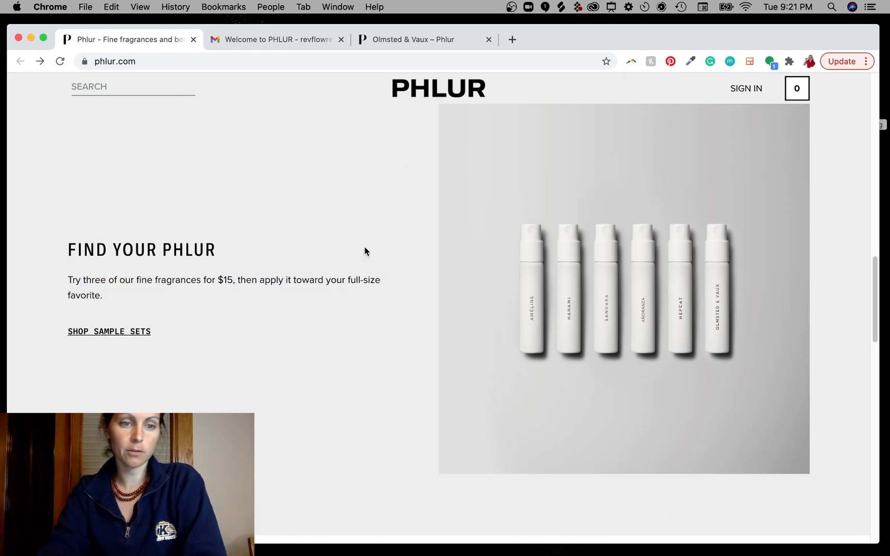
pyautogui.scroll(1, 364, 251)
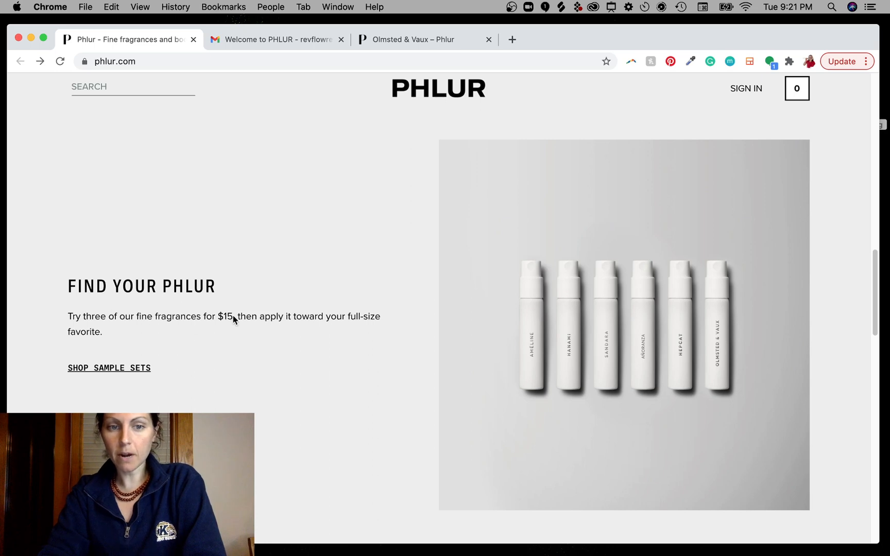
# Highlight "Try three of our fine fragrances for $15" beside the vials image, and clear the selection.
pyautogui.moveTo(233, 316); pyautogui.dragTo(70, 319)
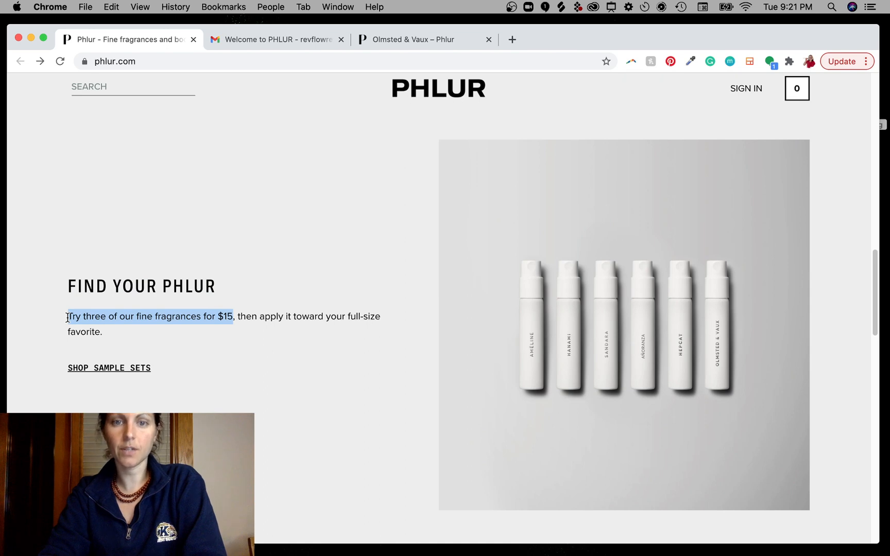
pyautogui.moveTo(68, 317); pyautogui.dragTo(68, 322)
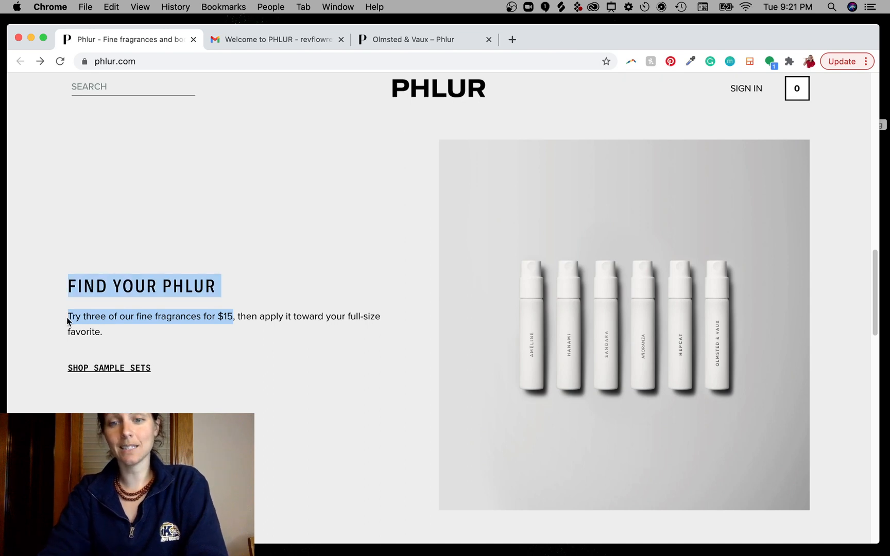
pyautogui.click(151, 320)
pyautogui.moveTo(231, 320); pyautogui.dragTo(69, 319)
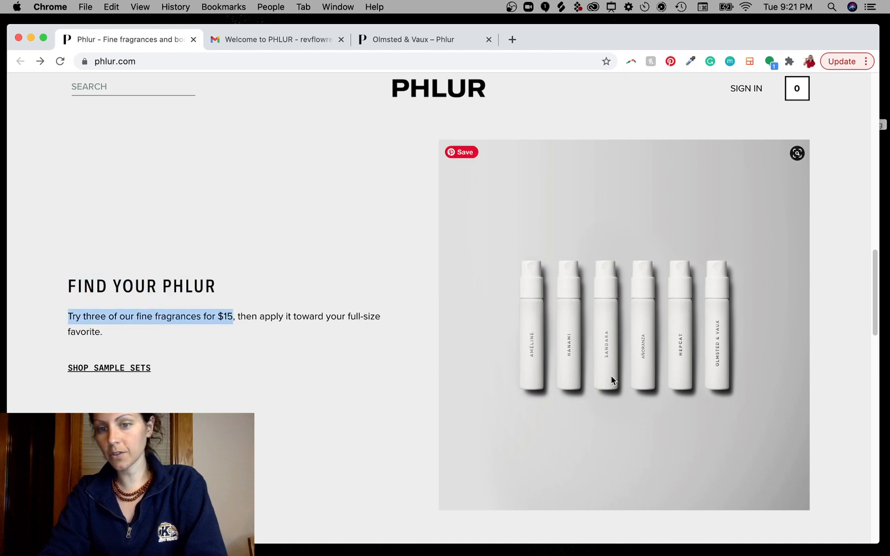
pyautogui.click(237, 360)
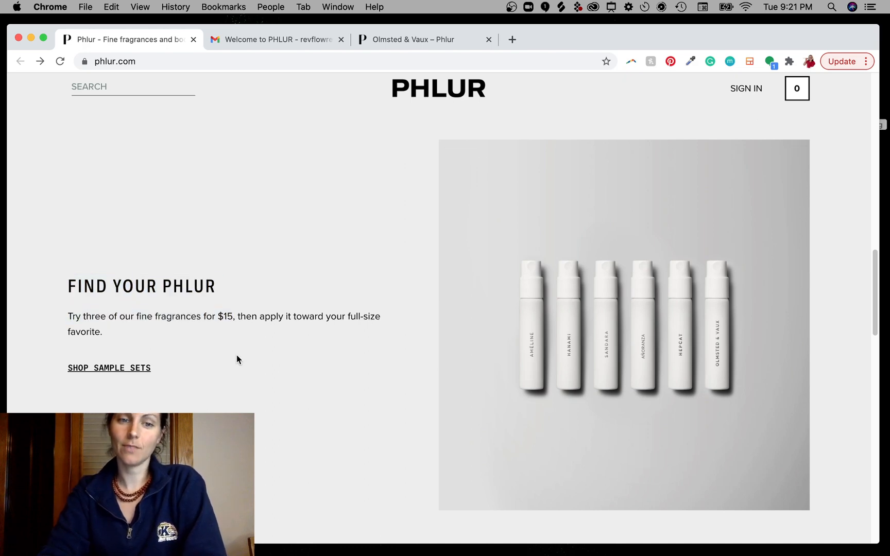
# Close the Olmsted & Vaux page, keeping the Phlur homepage in view.
pyautogui.click(385, 40)
pyautogui.click(160, 45)
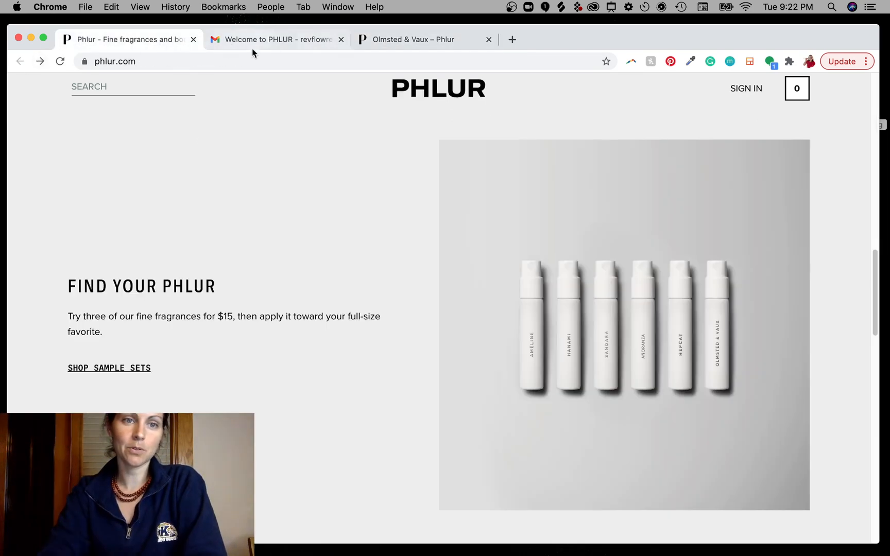
pyautogui.click(489, 39)
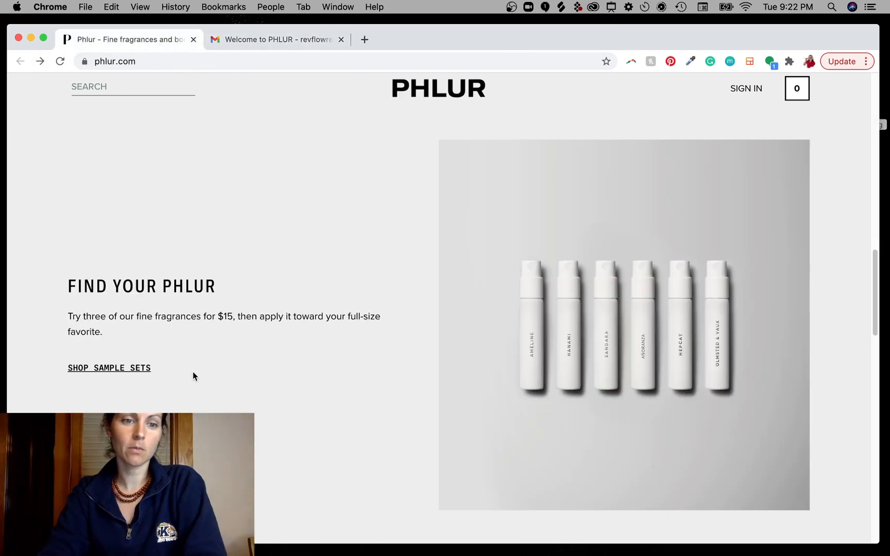
# Open the Best Sellers set through the homepage's Shop Sample Sets link, and turn on the annotation tools.
pyautogui.click(120, 368)
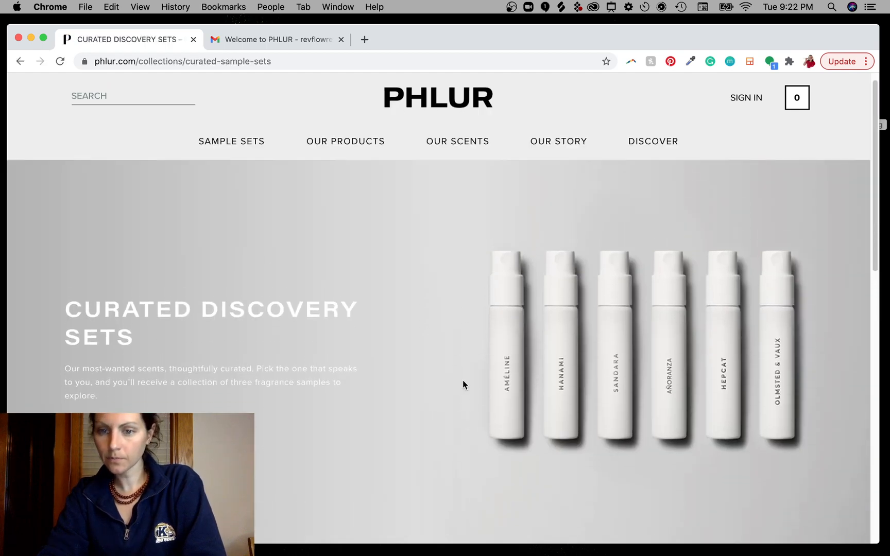
pyautogui.scroll(-5, 463, 383)
pyautogui.scroll(-3, 465, 386)
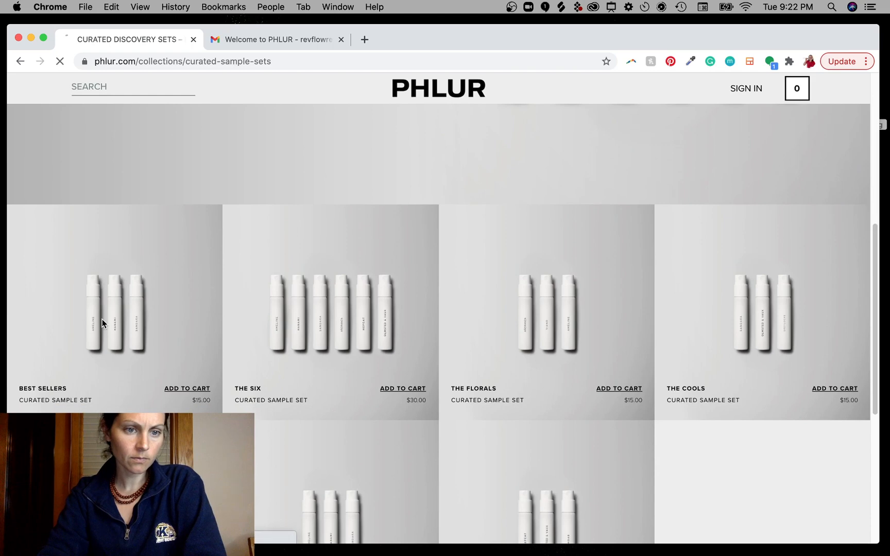
pyautogui.click(102, 323)
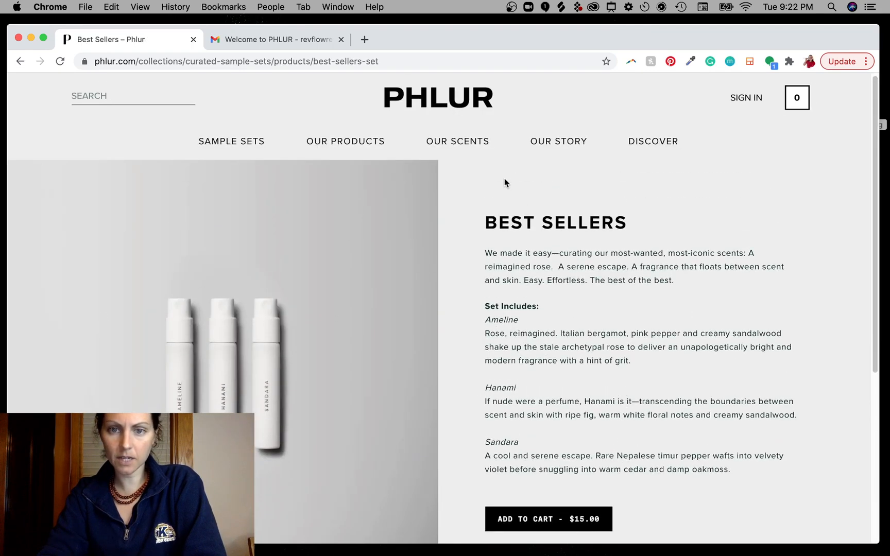
pyautogui.hotkey('ctrl', 'alt', 'a')
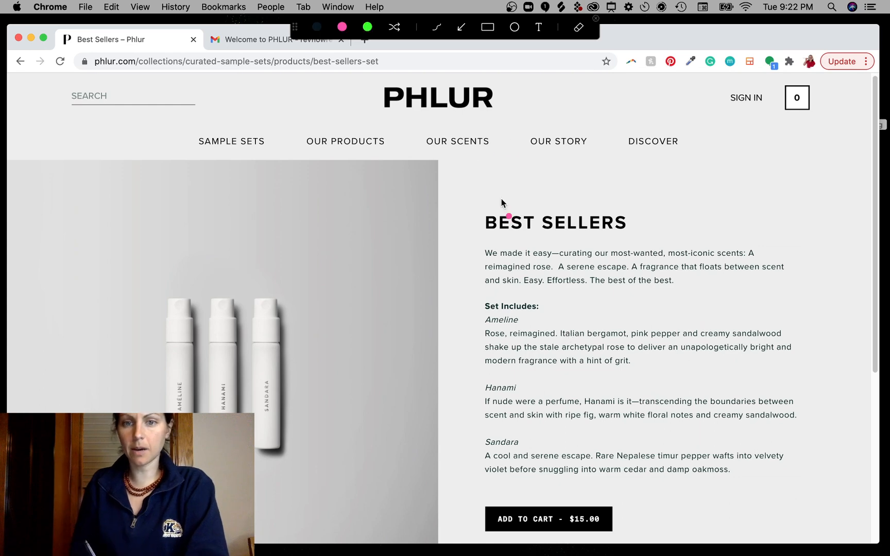
# Mark the Best Sellers description with a pink bracket, clear the annotation, and browse the set's product images.
pyautogui.moveTo(505, 198)
pyautogui.mouseDown()
pyautogui.moveTo(462, 414)
pyautogui.moveTo(503, 493)
pyautogui.mouseUp()
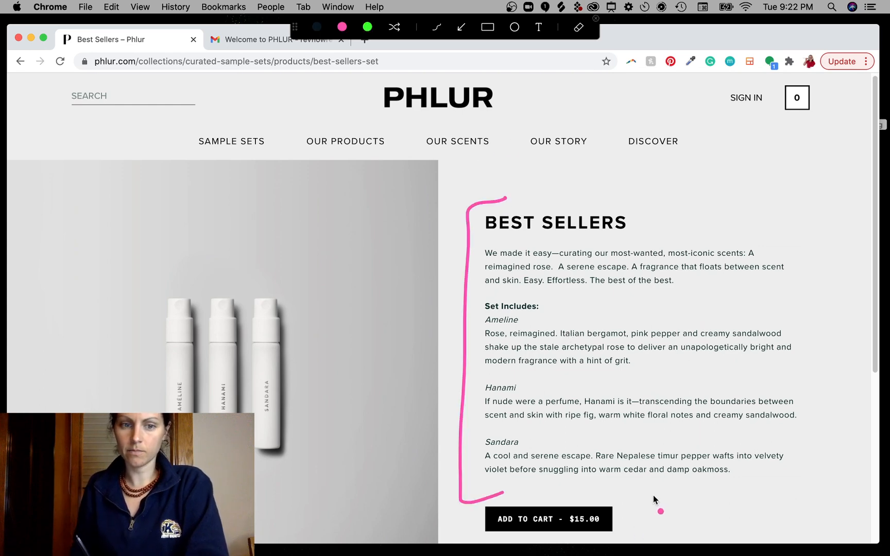
pyautogui.press('Escape')
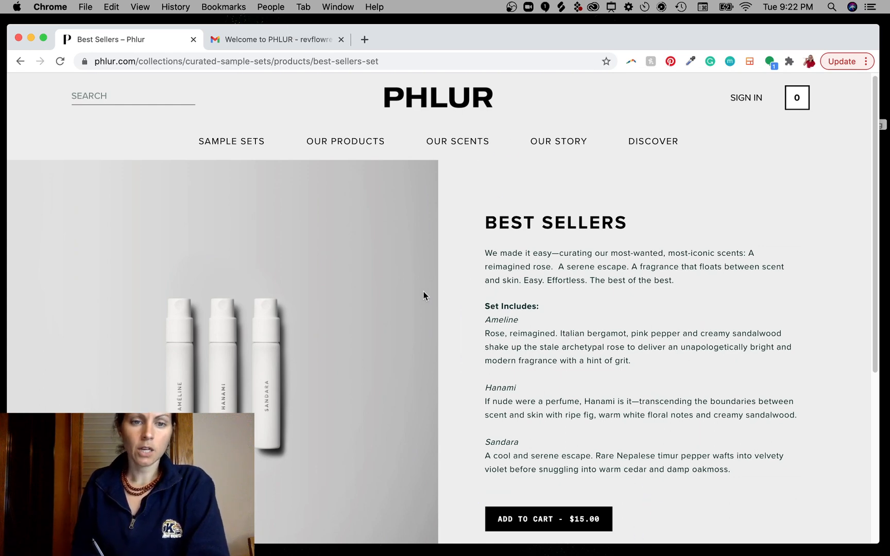
pyautogui.scroll(-2, 229, 335)
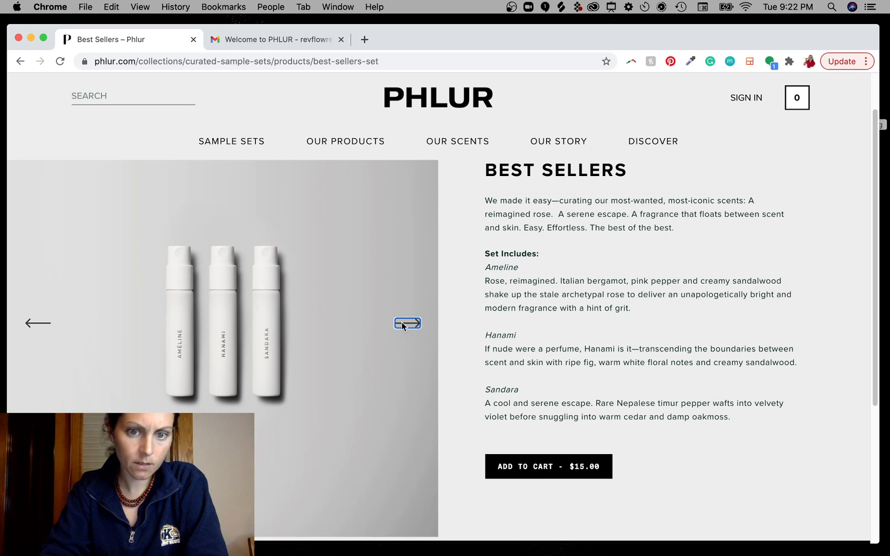
pyautogui.click(39, 324)
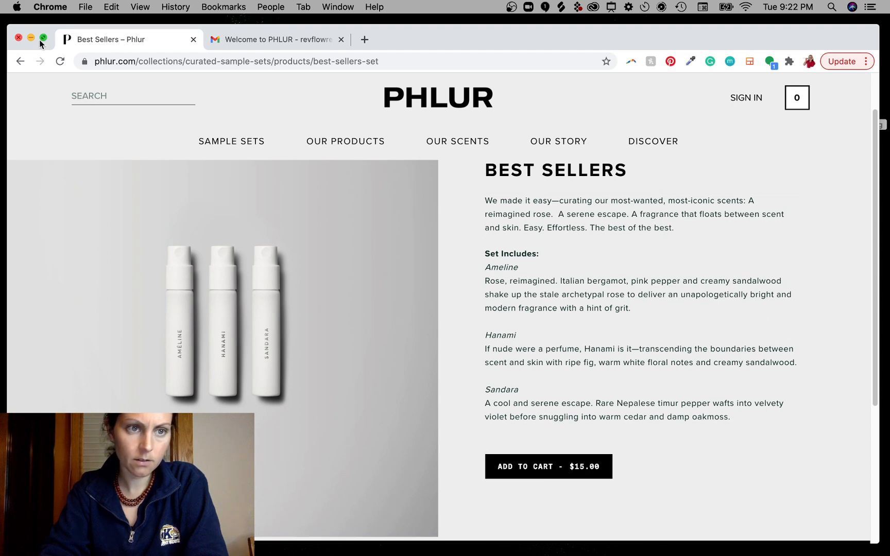
# Return to the curated sample sets, open The Six, and review its image and scent descriptions.
pyautogui.click(20, 61)
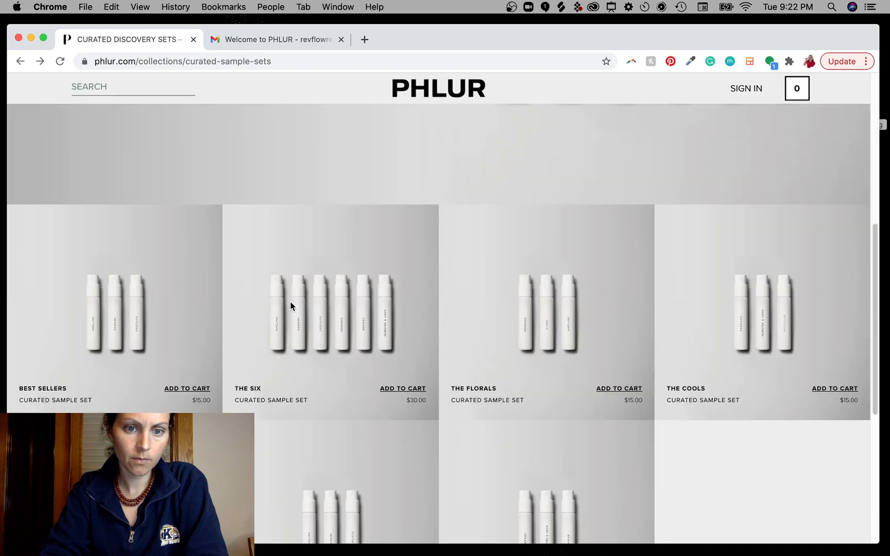
pyautogui.click(357, 308)
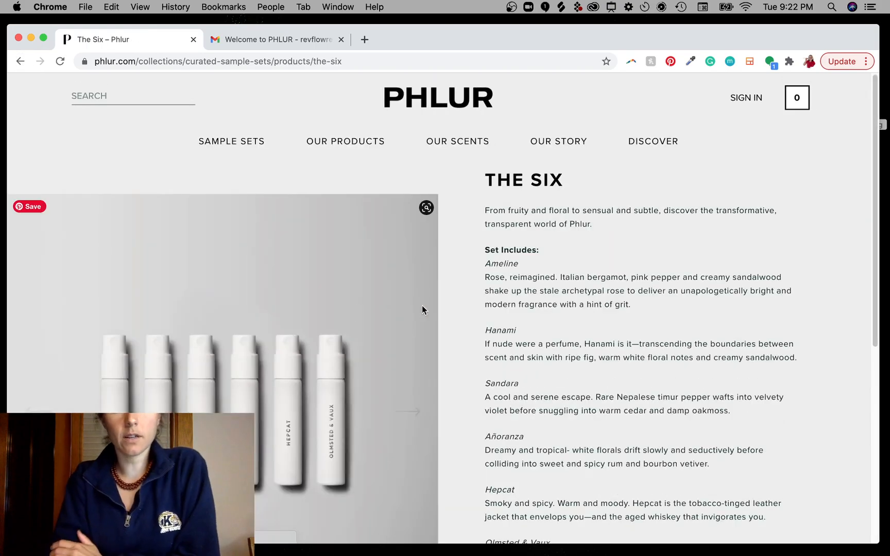
pyautogui.scroll(-8, 468, 349)
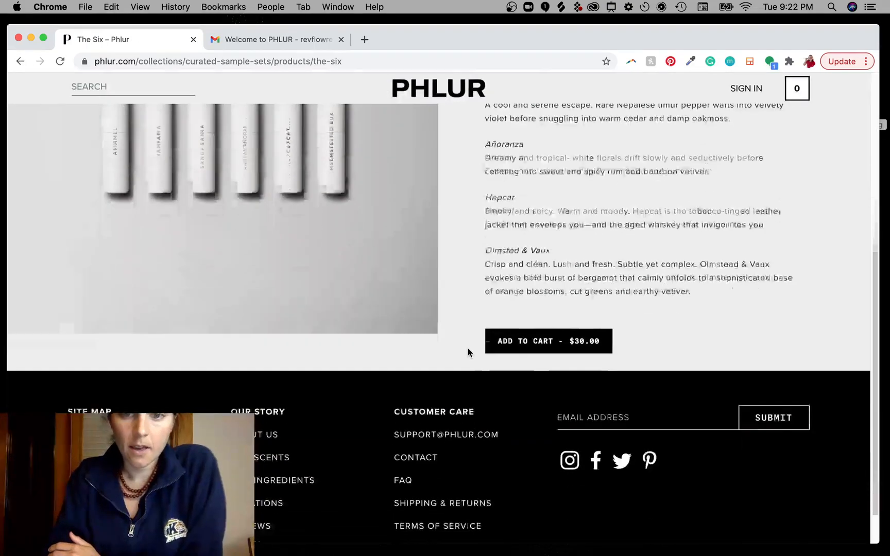
pyautogui.scroll(10, 468, 348)
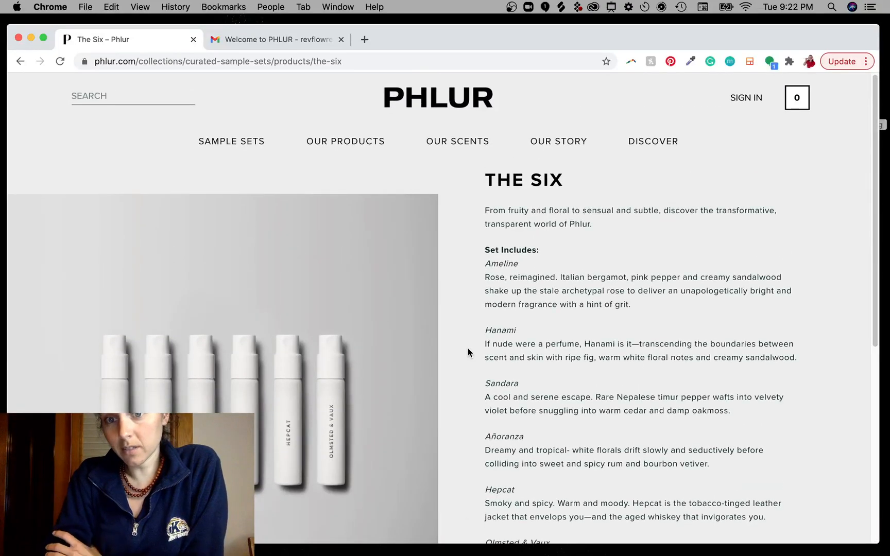
pyautogui.scroll(-8, 468, 348)
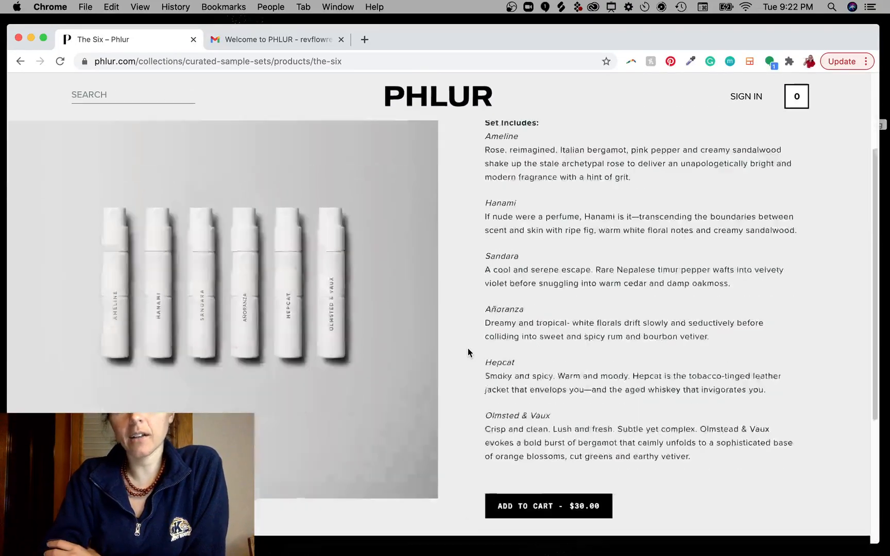
pyautogui.scroll(10, 469, 348)
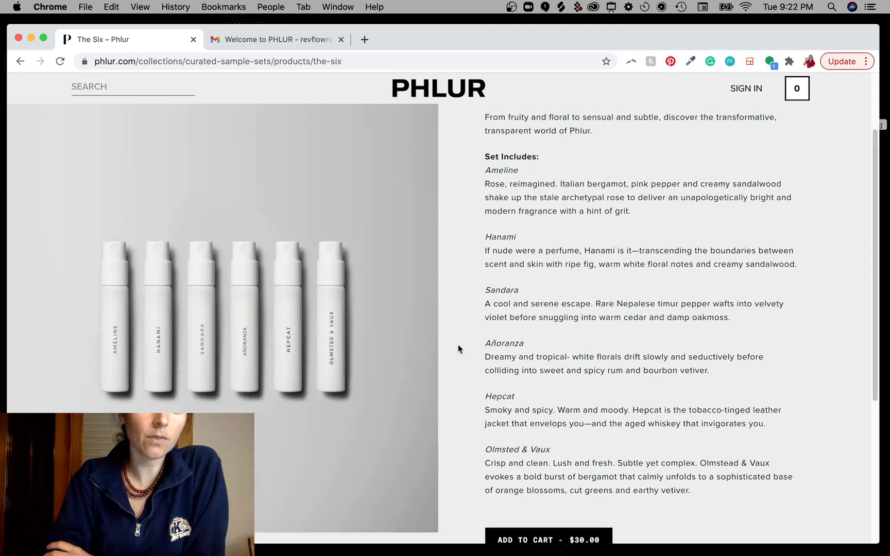
# Go back to the Curated Discovery Sets page and compare its banner text about three fragrance samples with the listed sets.
pyautogui.click(20, 59)
pyautogui.scroll(5, 457, 318)
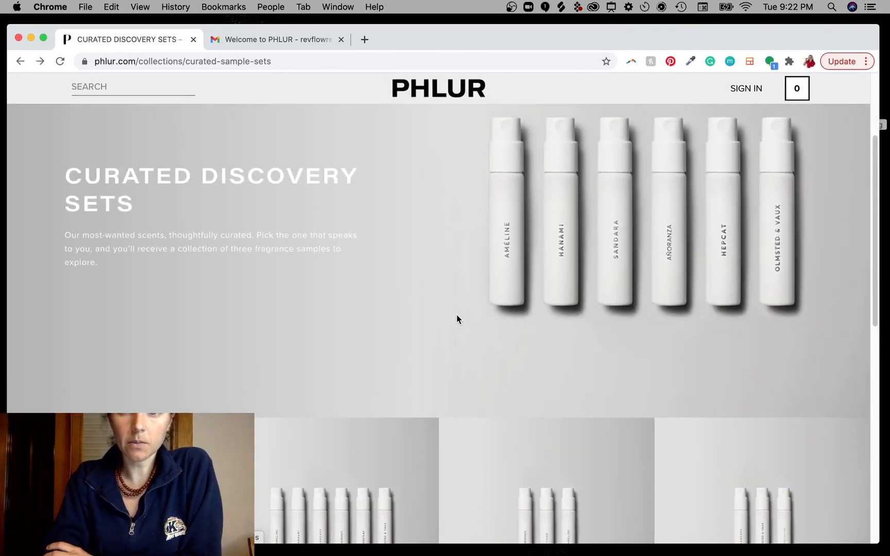
pyautogui.scroll(3, 456, 320)
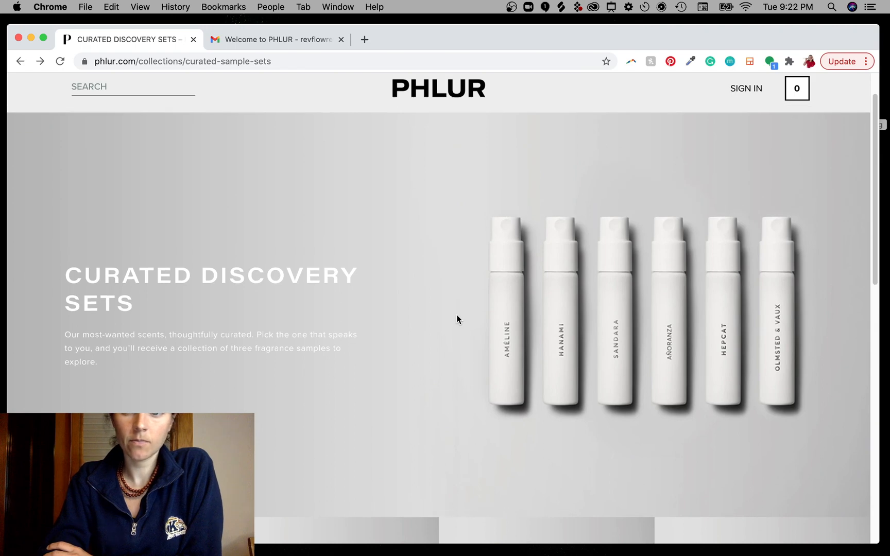
pyautogui.scroll(-8, 456, 315)
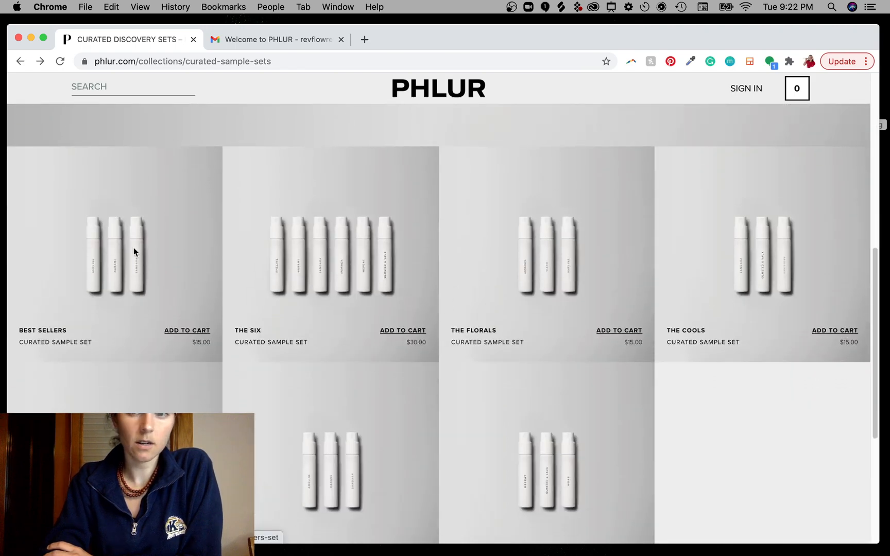
pyautogui.scroll(1, 134, 251)
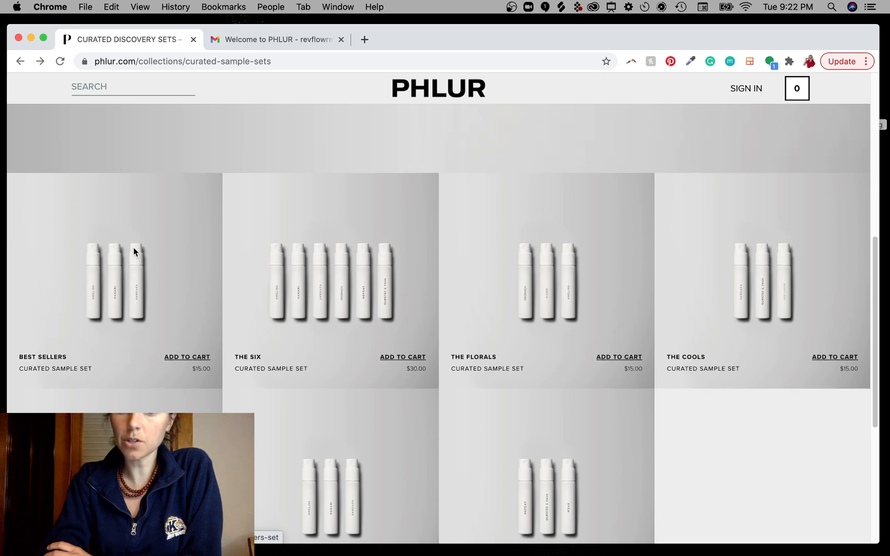
pyautogui.scroll(6, 134, 251)
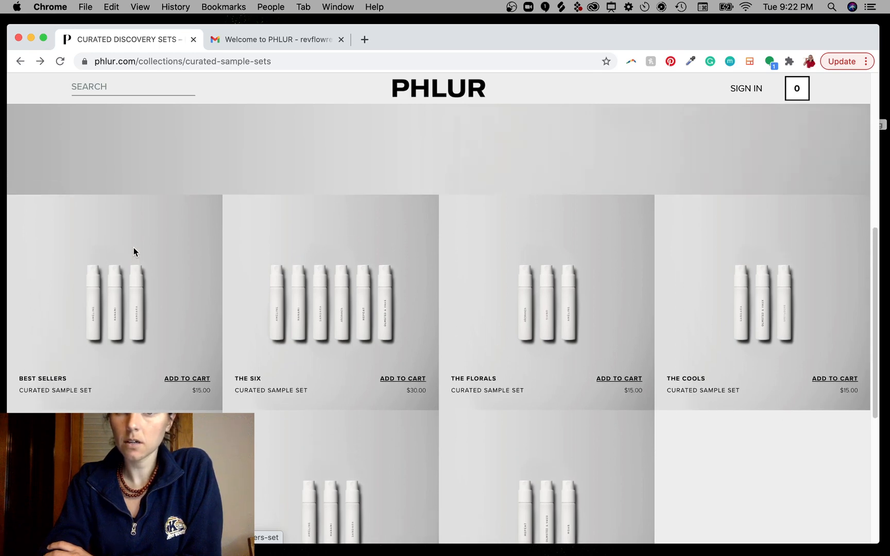
pyautogui.scroll(3, 133, 248)
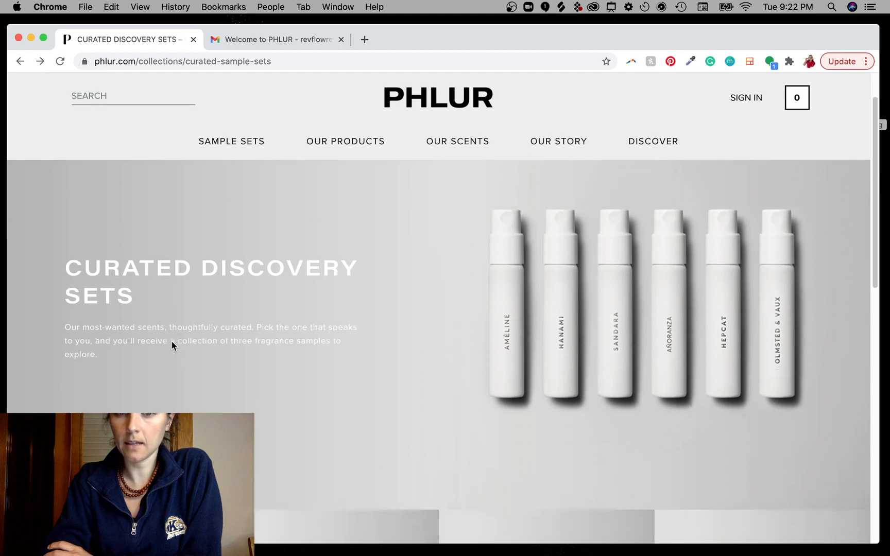
pyautogui.scroll(-4, 171, 341)
pyautogui.scroll(4, 172, 341)
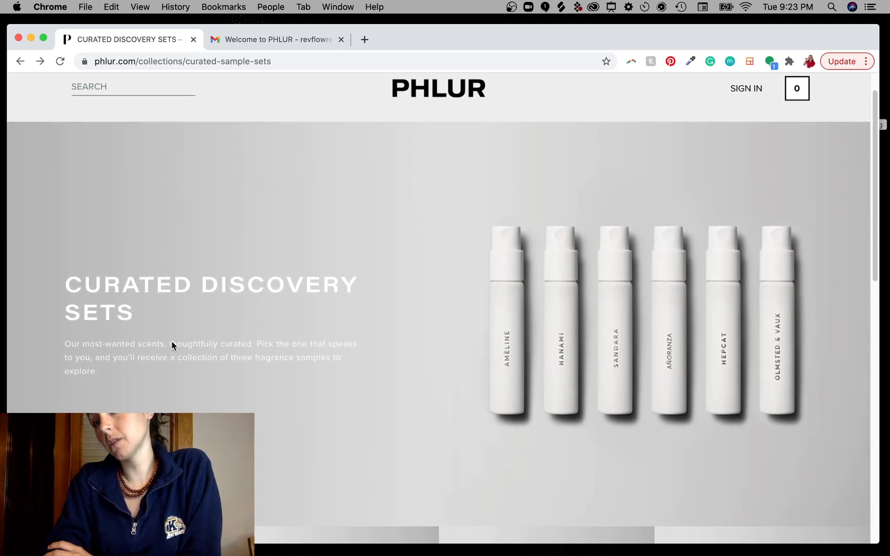
pyautogui.scroll(-7, 172, 341)
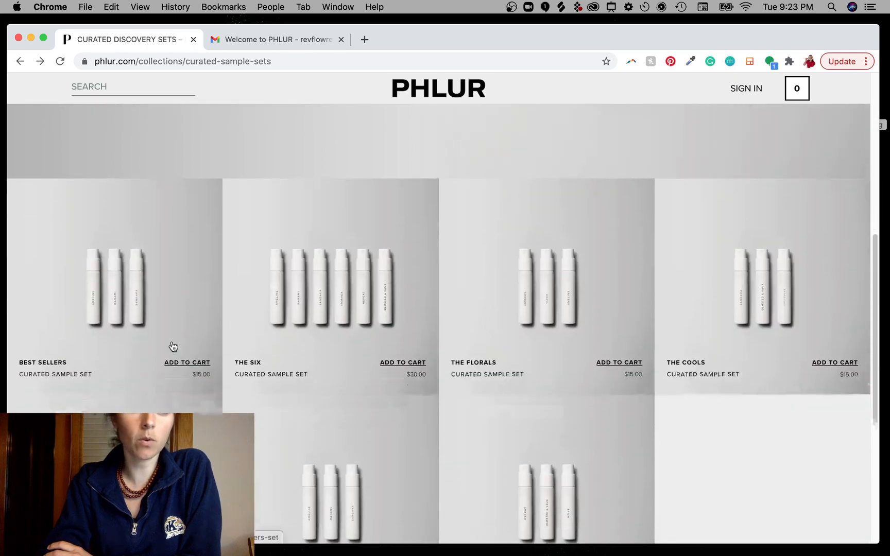
# Open the Best Sellers set and capture a screenshot of its three-vial product image.
pyautogui.click(137, 261)
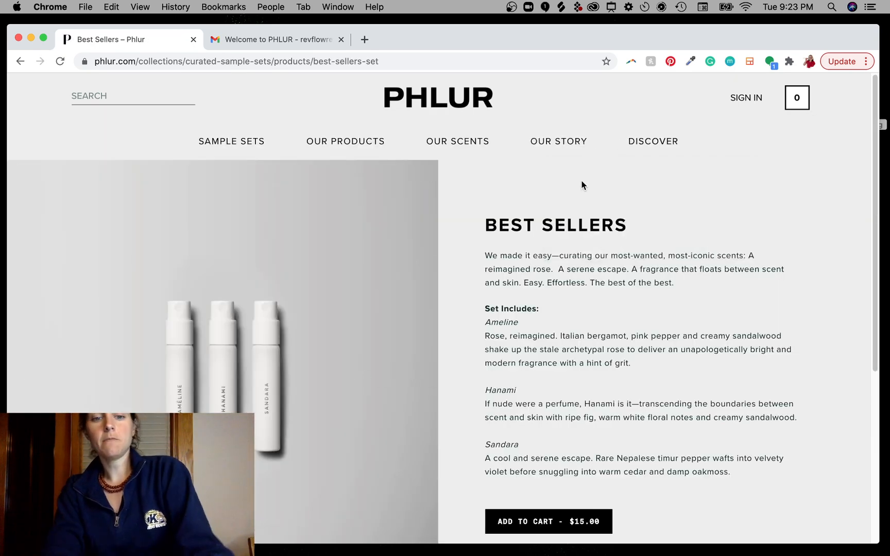
pyautogui.scroll(-1, 611, 379)
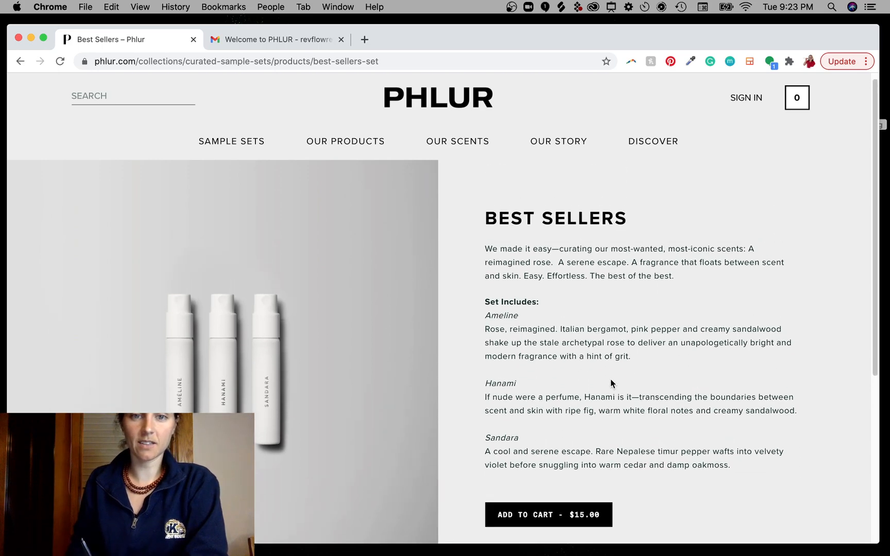
pyautogui.scroll(1, 611, 402)
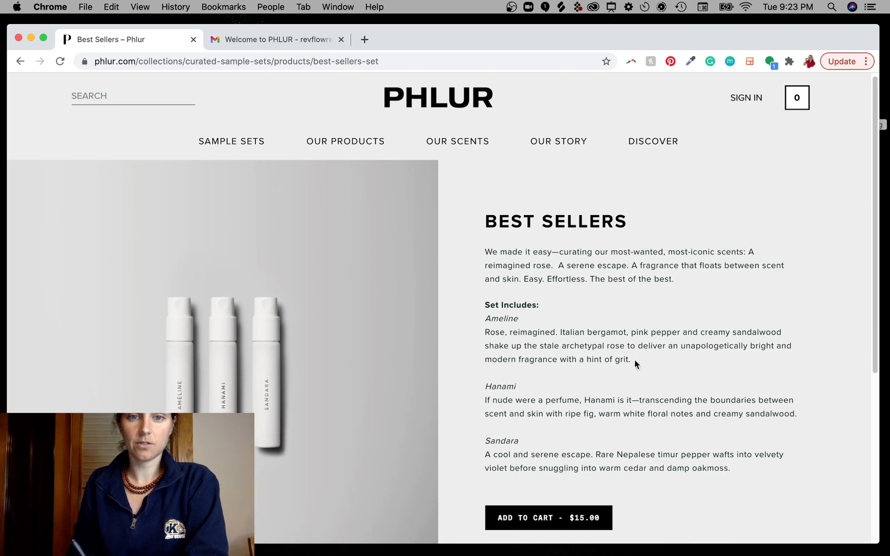
pyautogui.moveTo(7, 158); pyautogui.dragTo(442, 534)
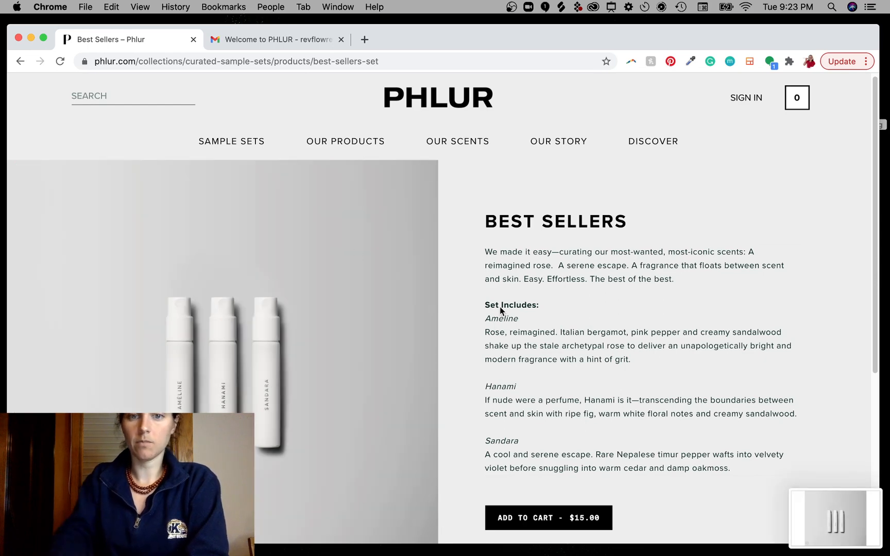
# Go back to the Curated Discovery Sets page, review its six-vial banner, and return to the Phlur homepage.
pyautogui.click(20, 61)
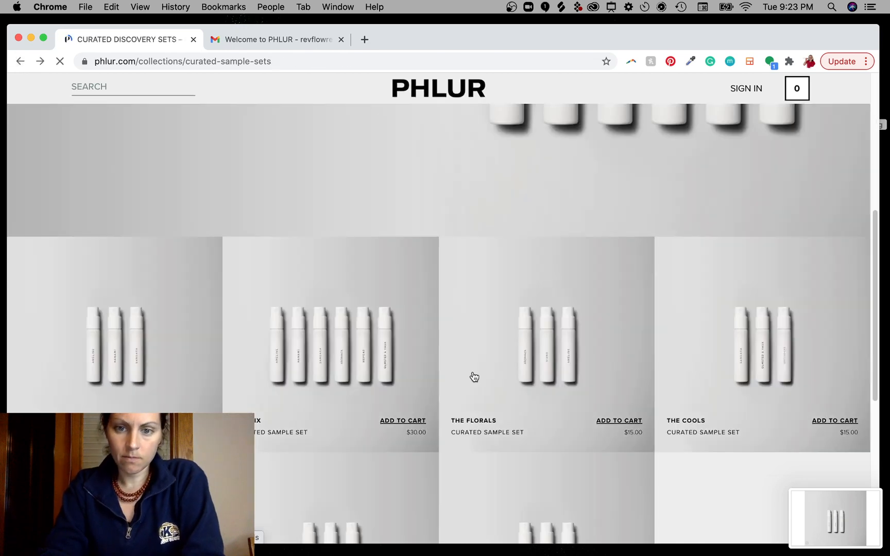
pyautogui.scroll(4, 474, 376)
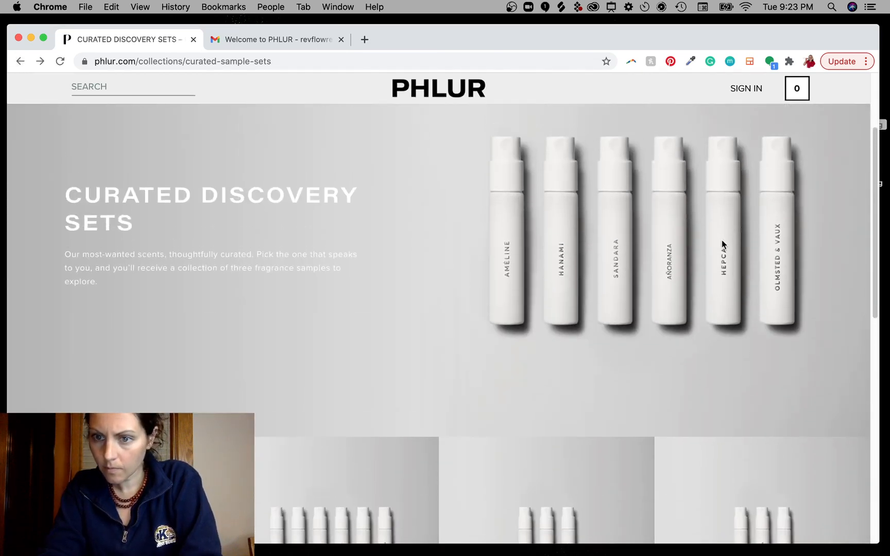
pyautogui.scroll(3, 465, 334)
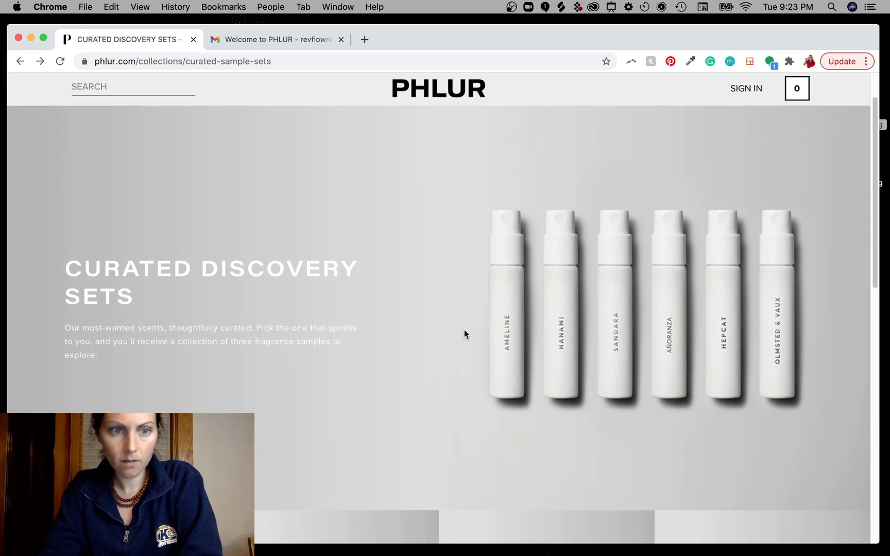
pyautogui.click(20, 62)
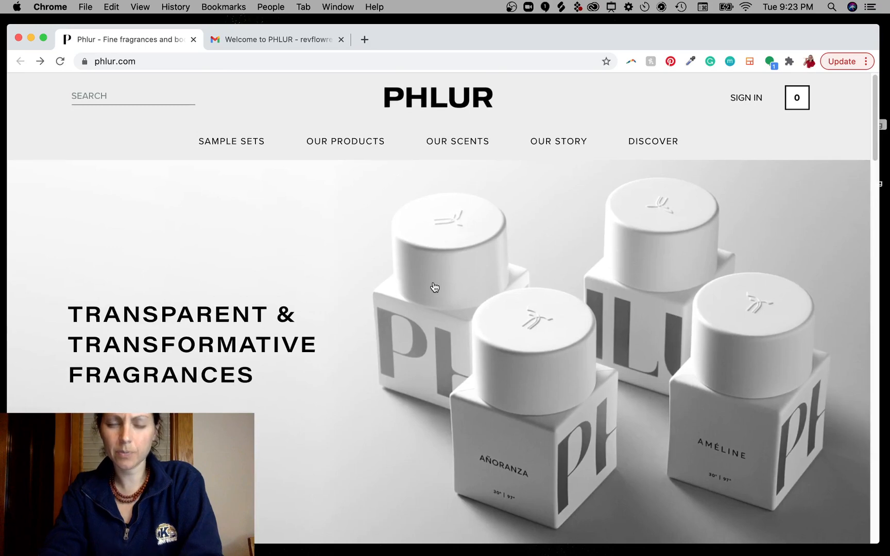
# Open the All Products page from the homepage and go to its Custom Sample Sets collection.
pyautogui.scroll(-10, 433, 283)
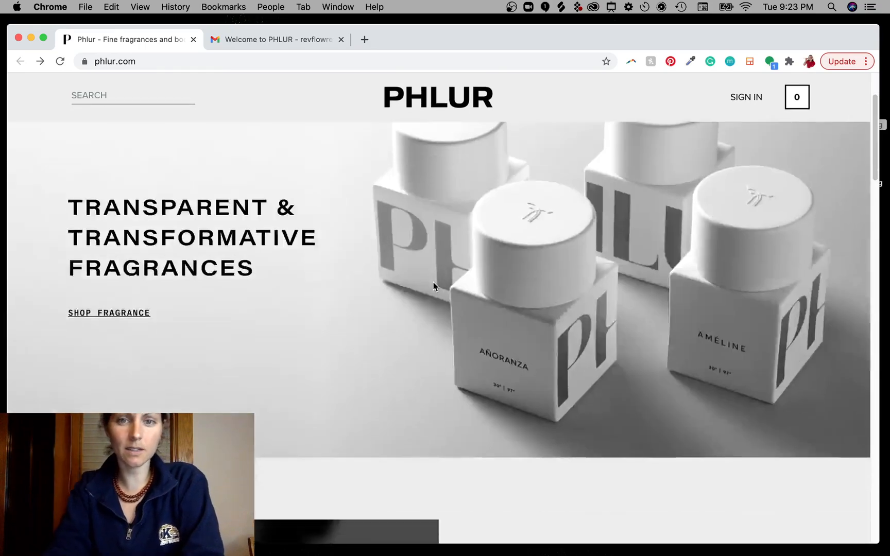
pyautogui.scroll(10, 433, 286)
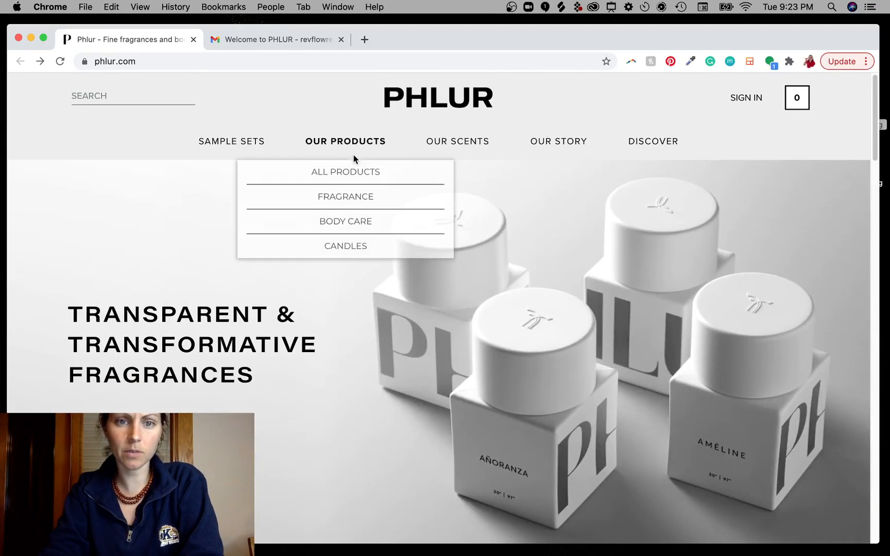
pyautogui.click(367, 149)
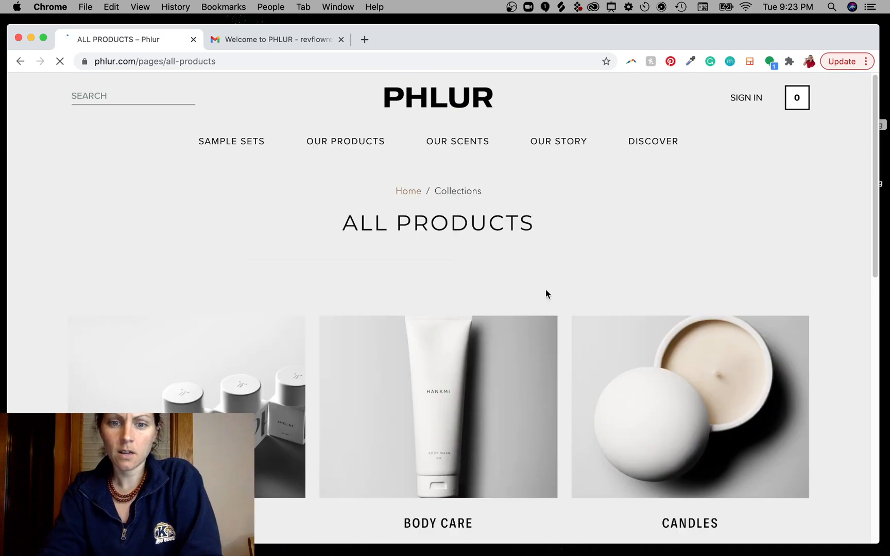
pyautogui.scroll(-7, 563, 295)
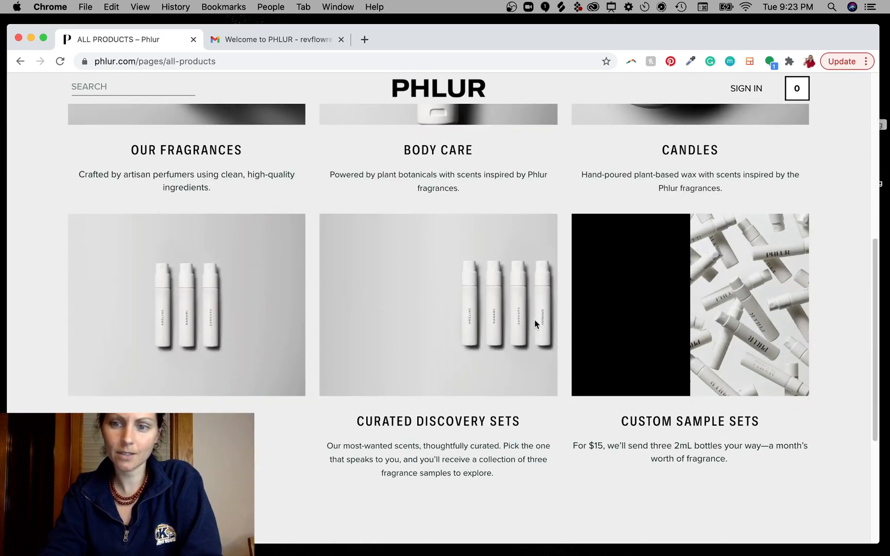
pyautogui.click(762, 310)
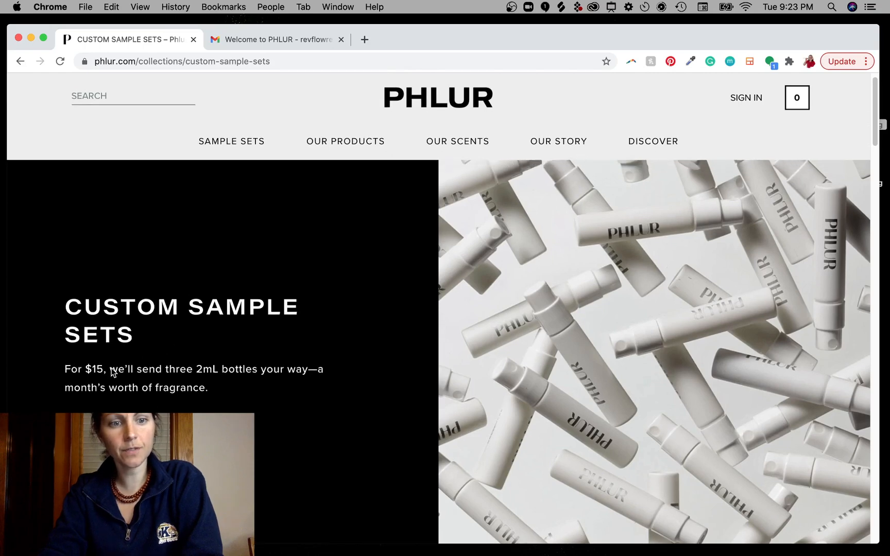
# Highlight the custom set text about sending three 2mL bottles, clear the selection, and look through the selectable samples.
pyautogui.moveTo(116, 375); pyautogui.dragTo(308, 378)
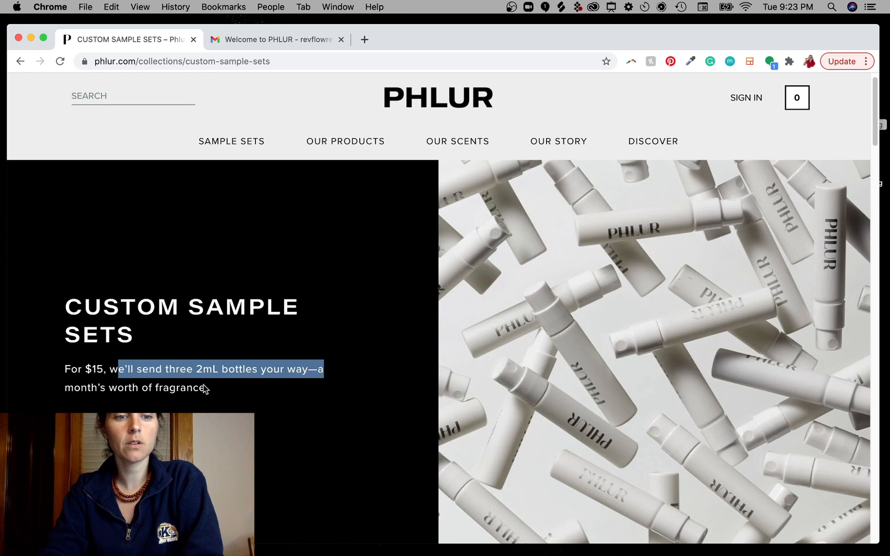
pyautogui.click(127, 392)
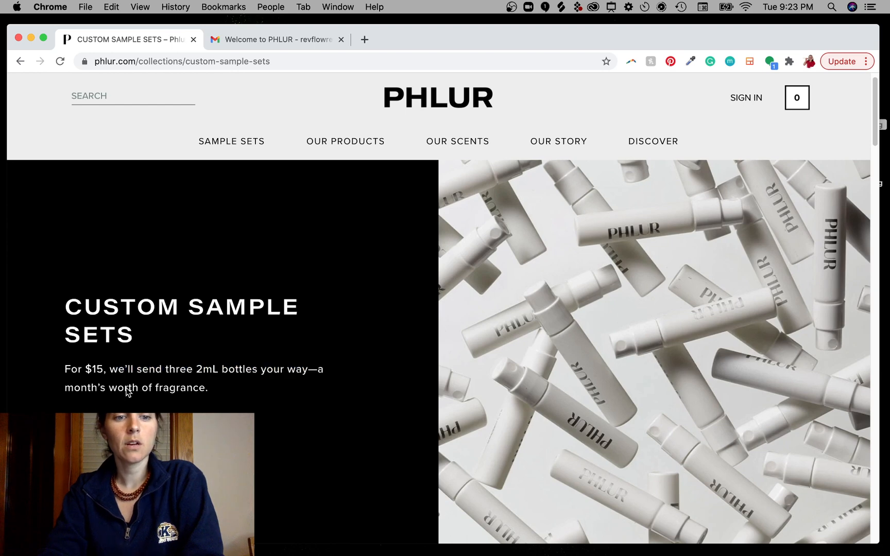
pyautogui.click(245, 389)
pyautogui.scroll(-5, 633, 424)
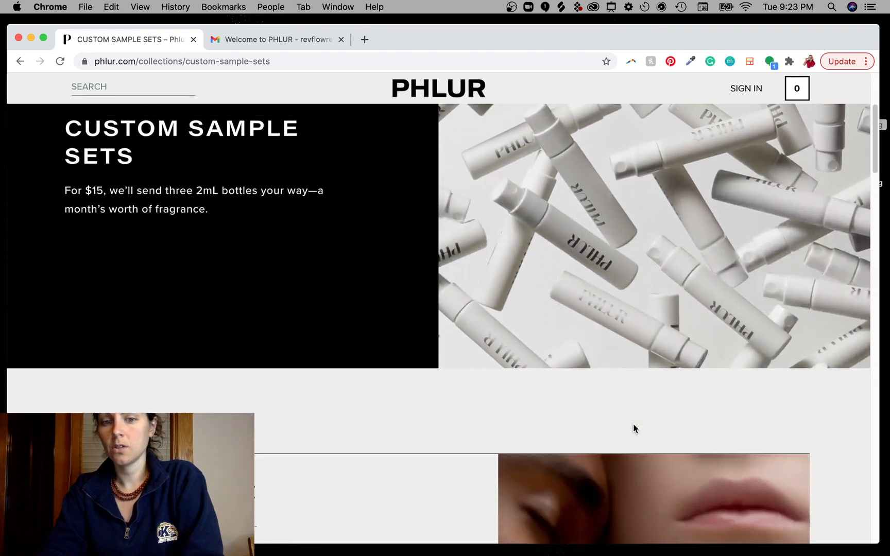
pyautogui.scroll(-20, 633, 427)
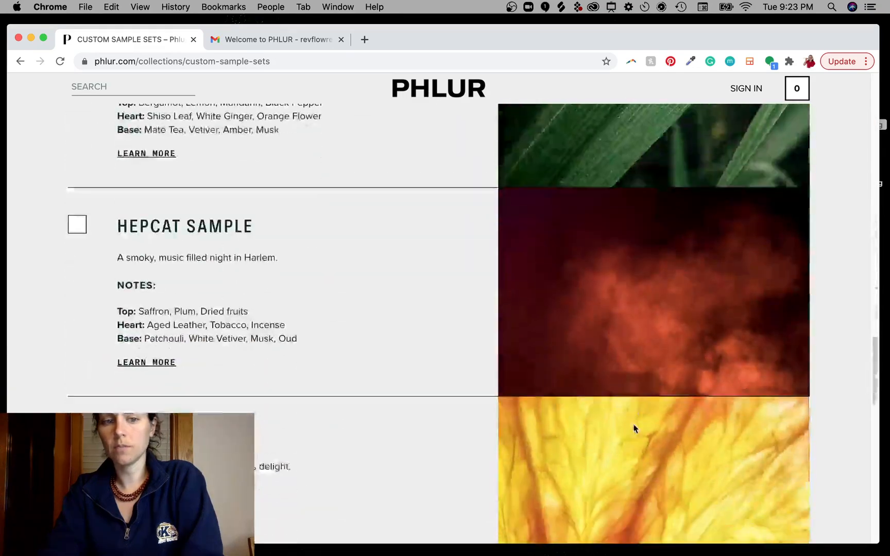
# Return to the Custom Sample Sets banner and capture a screenshot of its scattered white vials image.
pyautogui.scroll(-10, 634, 429)
pyautogui.scroll(20, 632, 428)
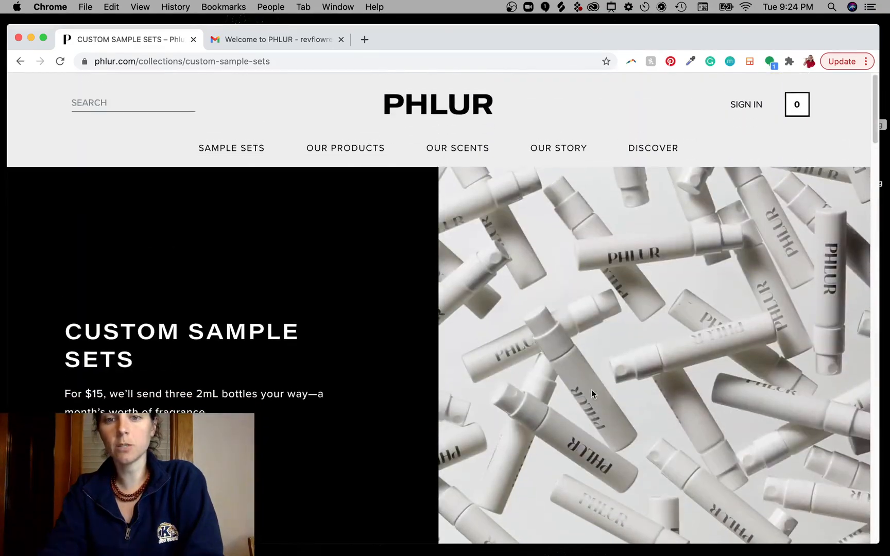
pyautogui.scroll(-2, 397, 327)
pyautogui.scroll(2, 398, 327)
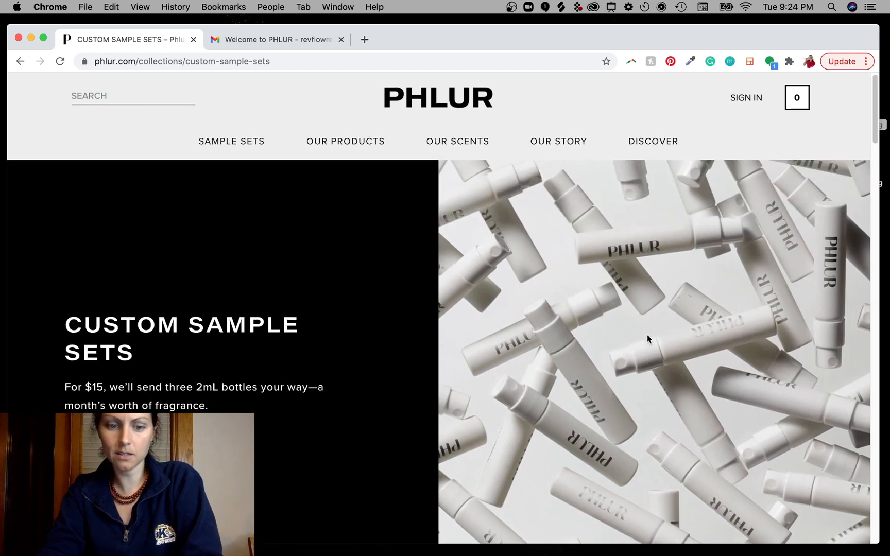
pyautogui.moveTo(443, 163); pyautogui.dragTo(871, 543)
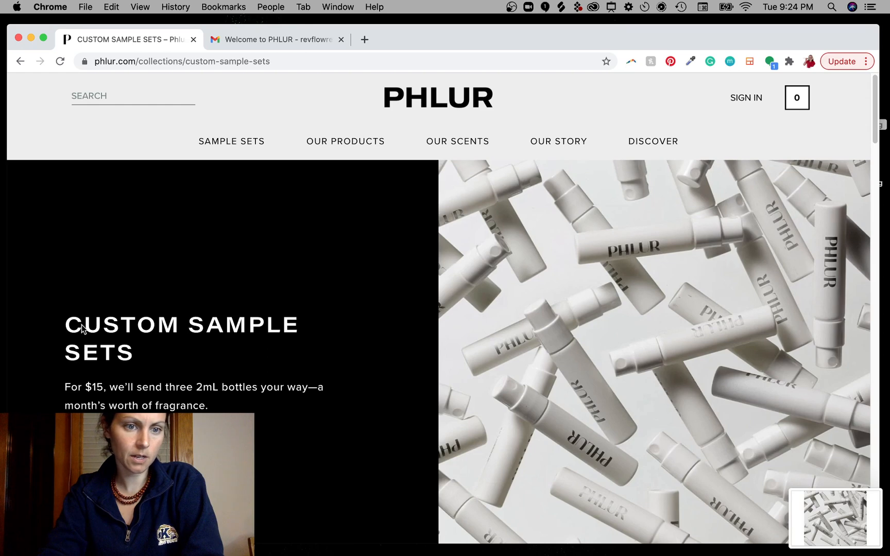
# Highlight the CUSTOM SAMPLE SETS heading, clear the selection, and inspect the heading in the developer tools.
pyautogui.moveTo(135, 362); pyautogui.dragTo(63, 322)
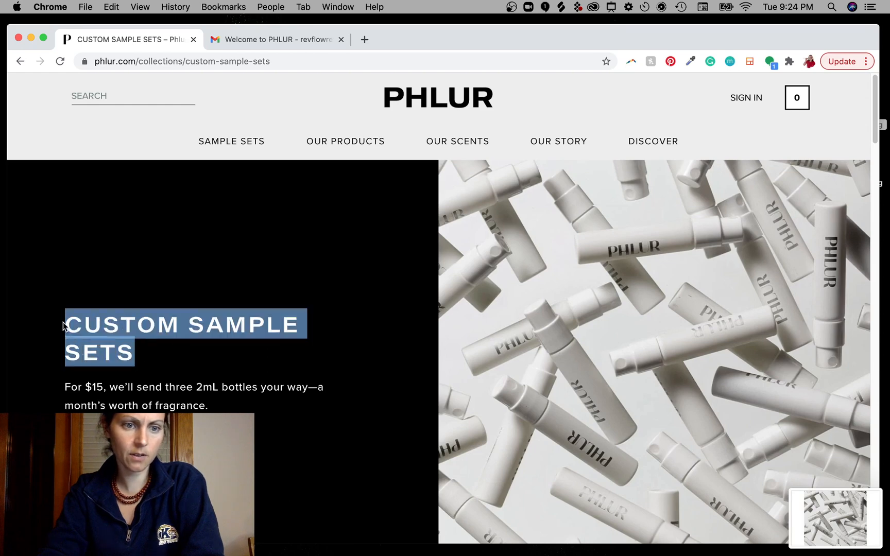
pyautogui.click(201, 323)
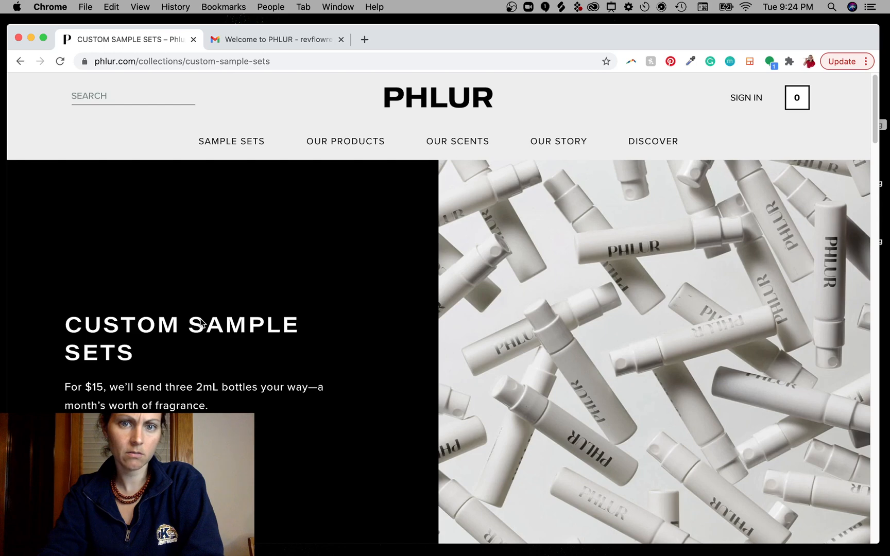
pyautogui.moveTo(130, 364); pyautogui.dragTo(109, 330)
pyautogui.click(109, 330)
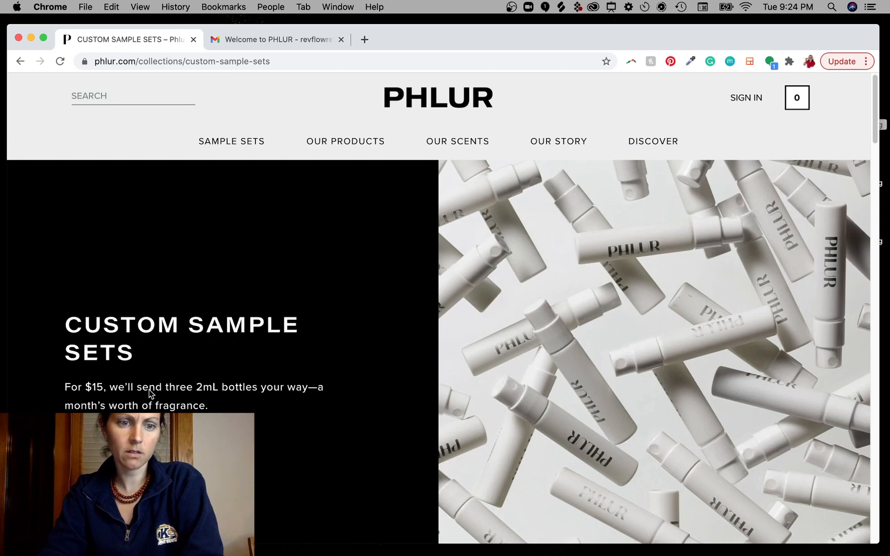
pyautogui.rightClick(117, 324)
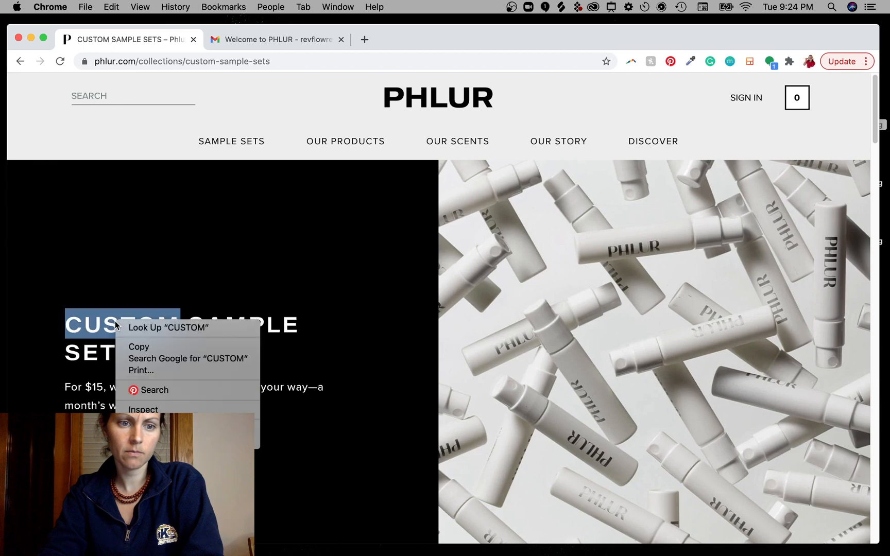
pyautogui.click(170, 411)
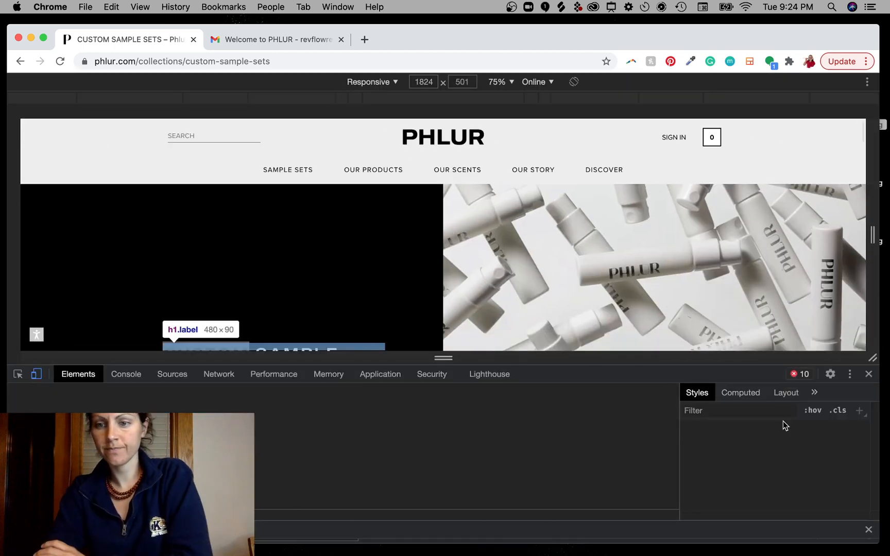
# Examine the heading's font family, weight and size rules in the inspected styles, and close the developer tools.
pyautogui.scroll(-5, 727, 478)
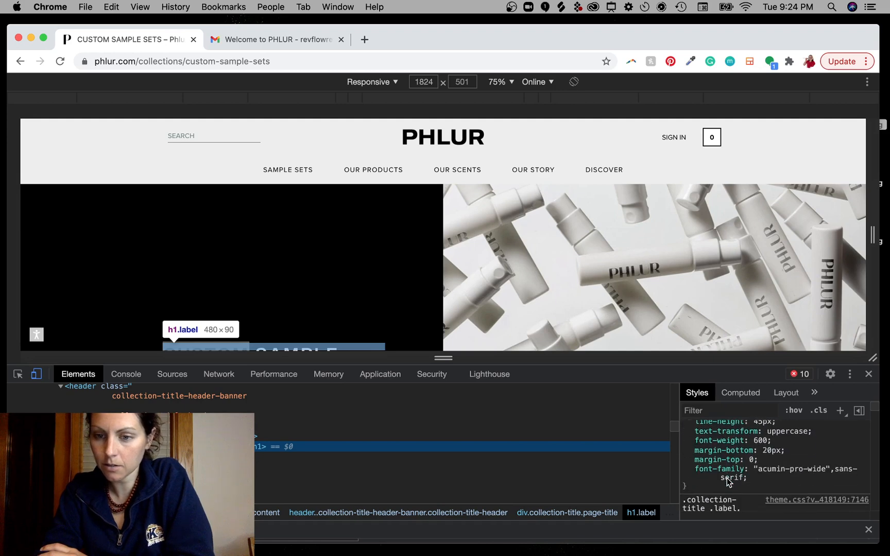
pyautogui.scroll(-10, 727, 481)
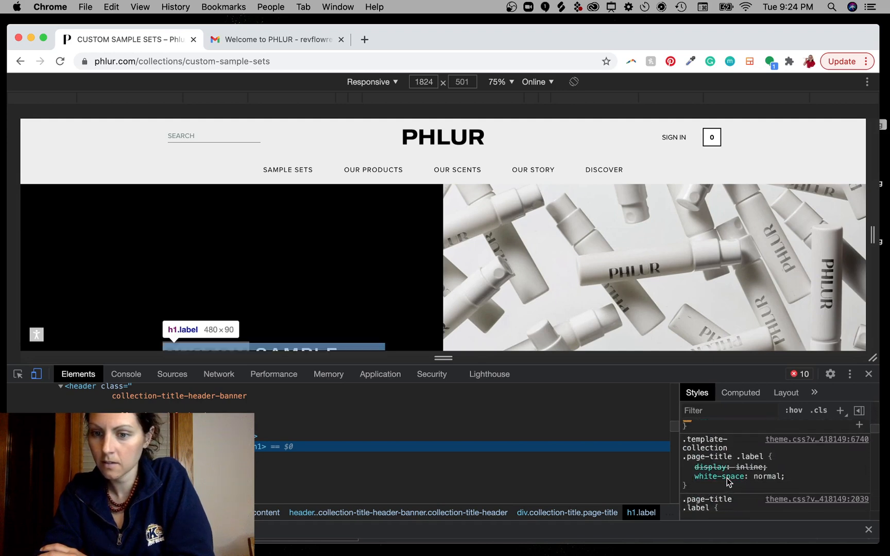
pyautogui.scroll(-5, 727, 482)
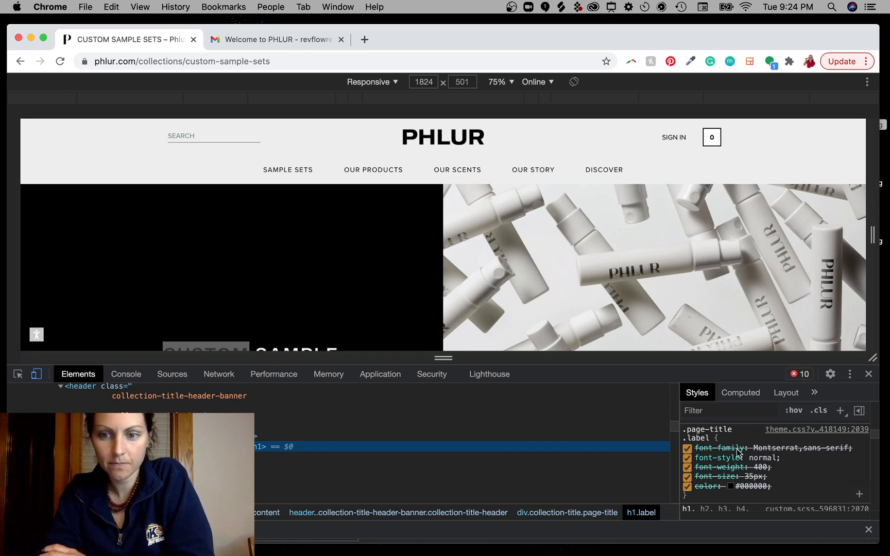
pyautogui.scroll(-5, 284, 279)
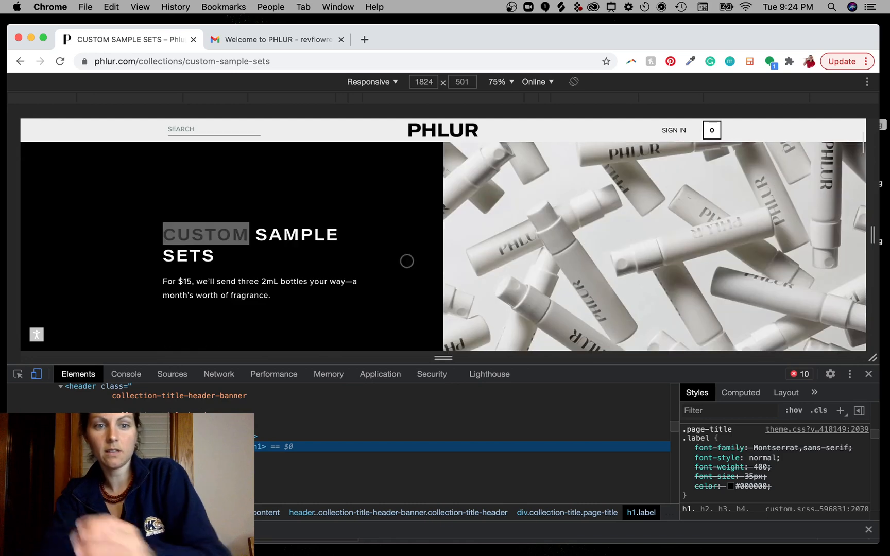
pyautogui.click(471, 254)
pyautogui.click(869, 375)
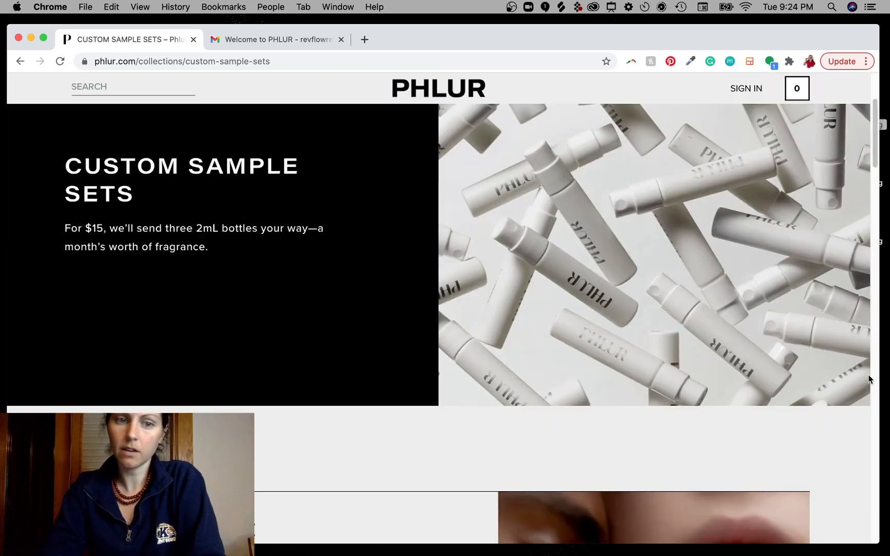
# Look through the selectable fragrance samples and their images from Hanami down to Siano.
pyautogui.scroll(-5, 316, 335)
pyautogui.scroll(1, 316, 335)
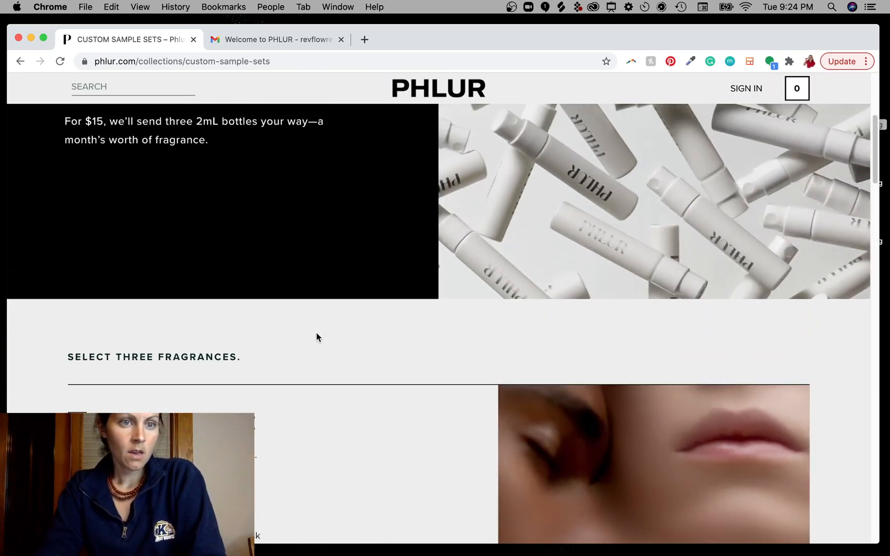
pyautogui.scroll(-4, 316, 335)
pyautogui.scroll(-4, 497, 420)
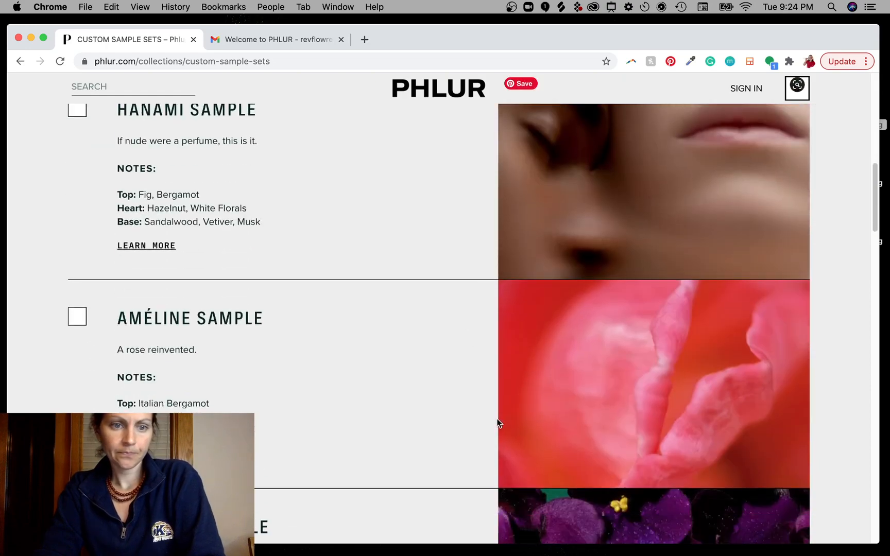
pyautogui.scroll(1, 498, 420)
pyautogui.scroll(-8, 381, 417)
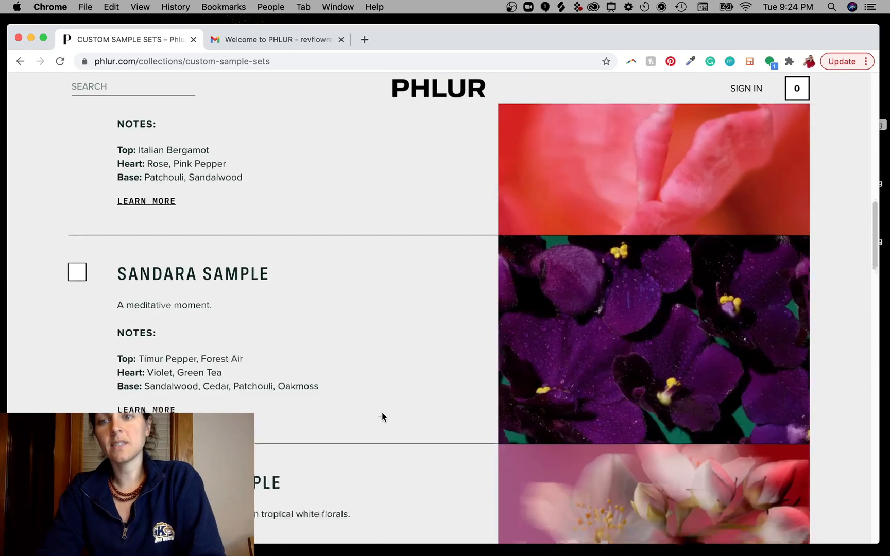
pyautogui.scroll(-5, 420, 345)
pyautogui.scroll(-12, 421, 349)
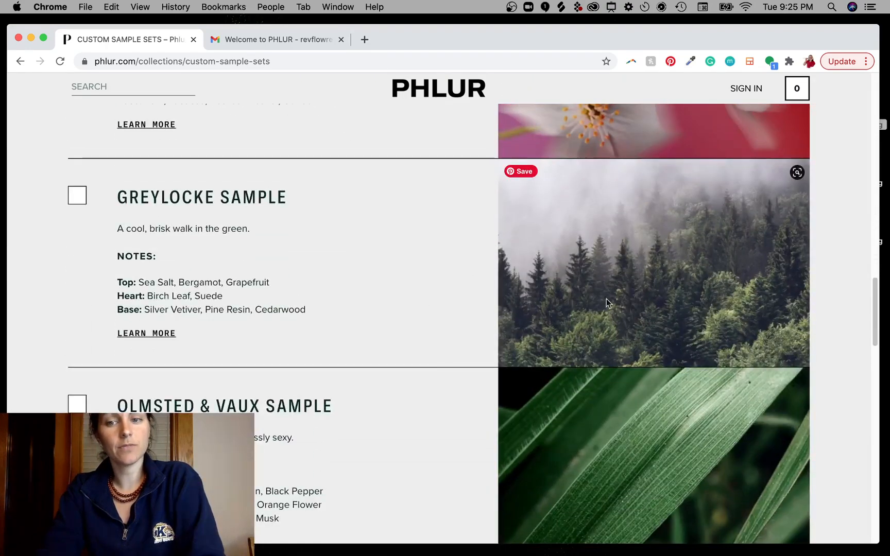
pyautogui.scroll(-9, 441, 437)
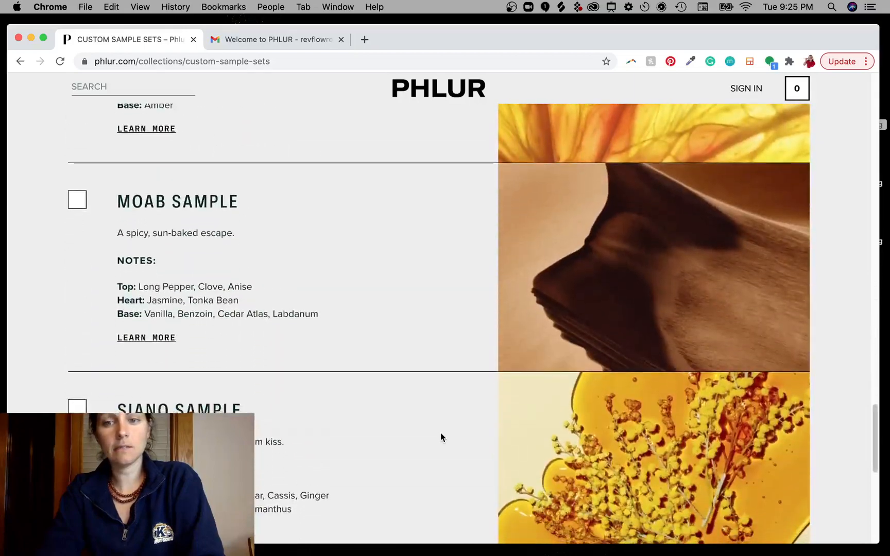
pyautogui.scroll(4, 440, 437)
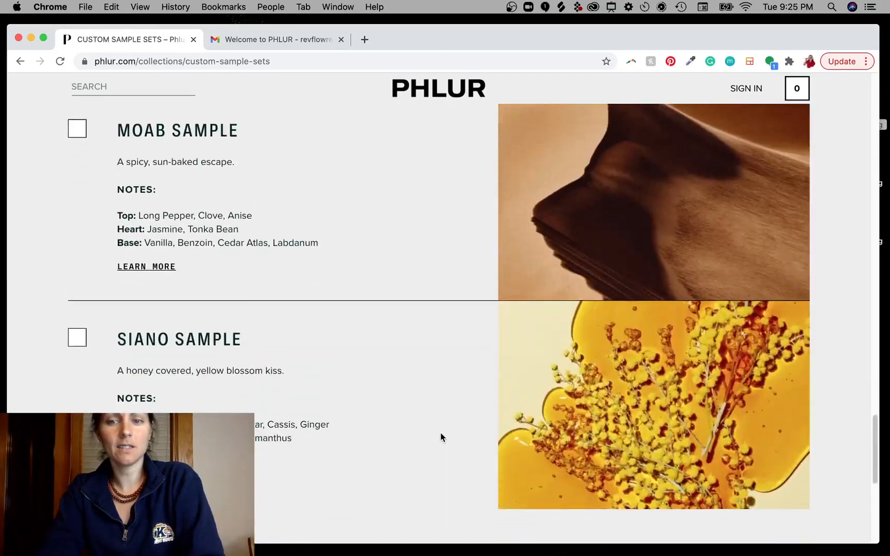
pyautogui.scroll(-1, 440, 437)
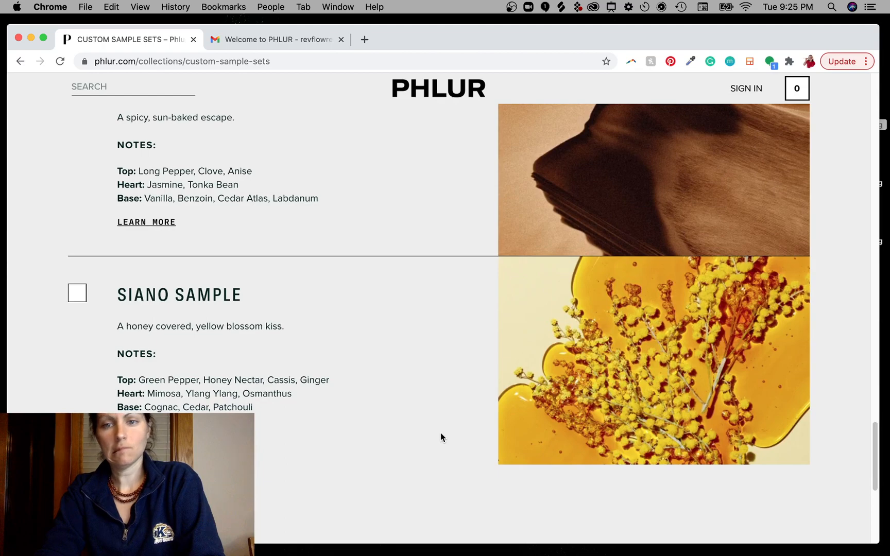
# Look back over the fragrance samples from Siano up to Hanami and return to the Custom Sample Sets banner.
pyautogui.scroll(15, 441, 437)
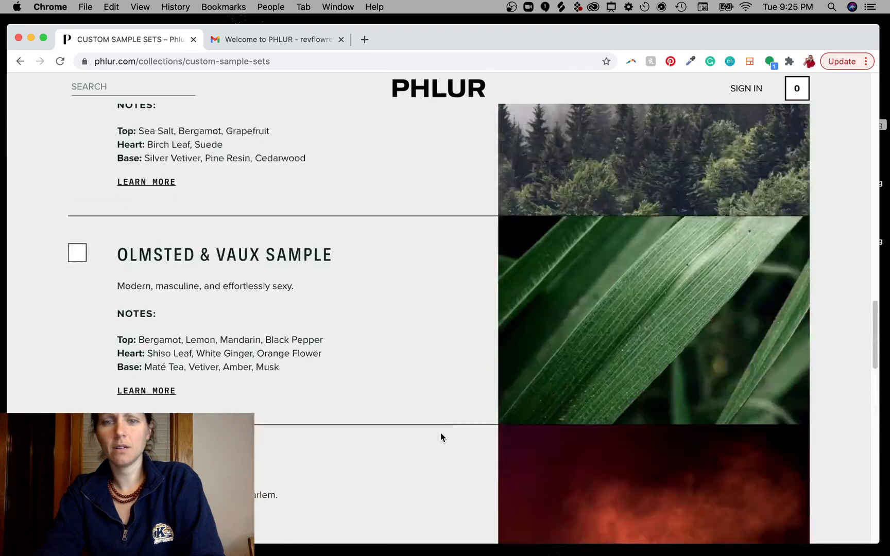
pyautogui.scroll(12, 441, 437)
pyautogui.scroll(-6, 441, 437)
pyautogui.scroll(1, 441, 437)
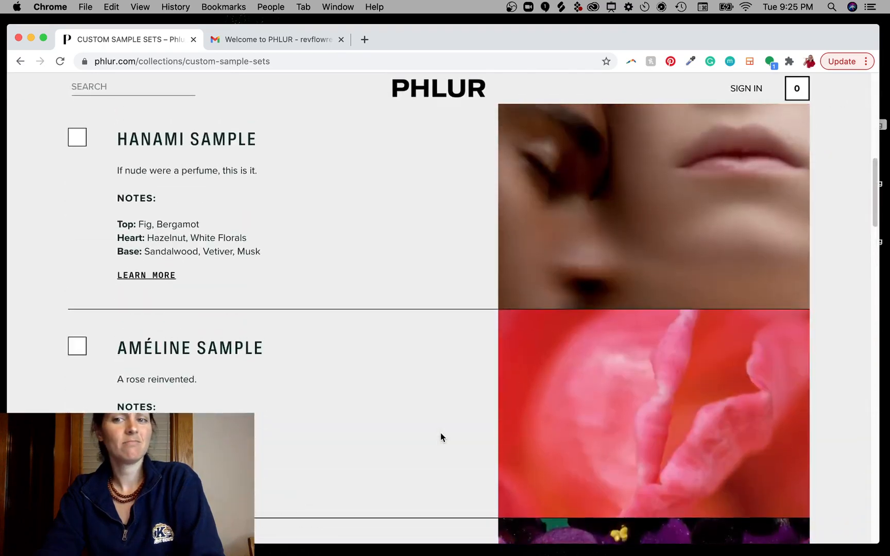
pyautogui.scroll(5, 441, 437)
pyautogui.scroll(-2, 441, 437)
pyautogui.scroll(8, 441, 436)
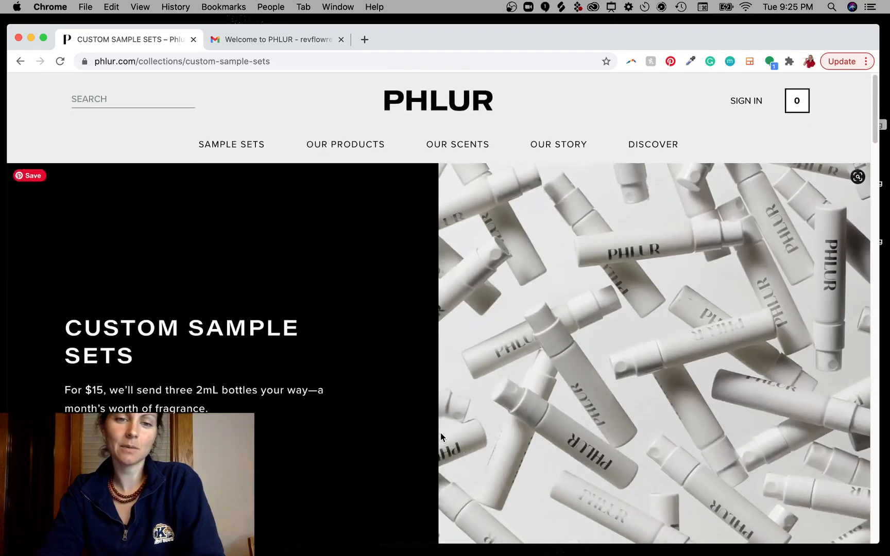
pyautogui.scroll(-1, 421, 412)
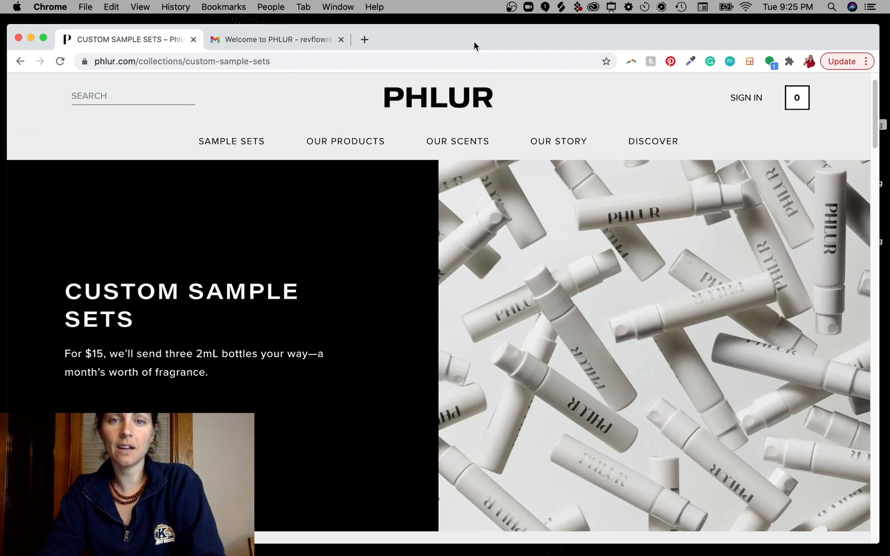
# Move the browser window down and back up, and review the sample images down to S.C. 59 before returning to the banner.
pyautogui.moveTo(497, 37); pyautogui.dragTo(481, 370)
pyautogui.moveTo(473, 262); pyautogui.dragTo(543, 25)
pyautogui.scroll(-15, 582, 322)
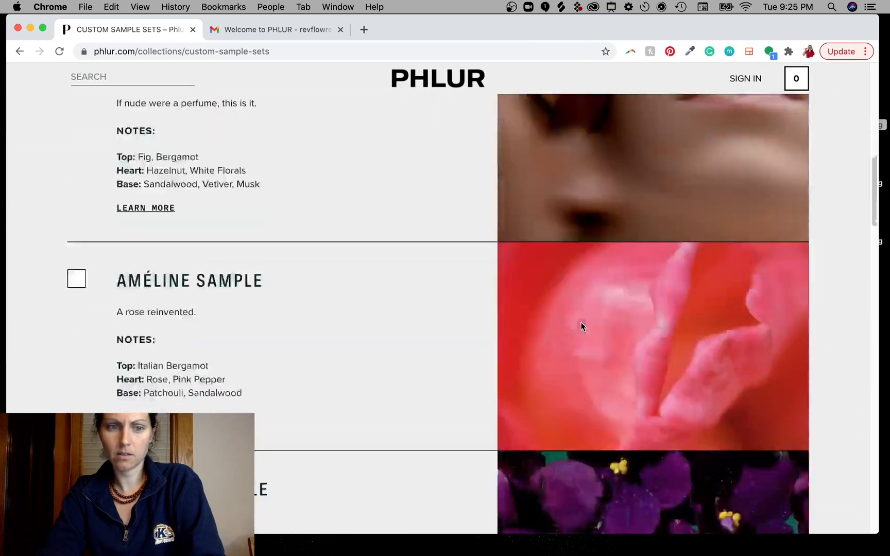
pyautogui.scroll(-15, 580, 318)
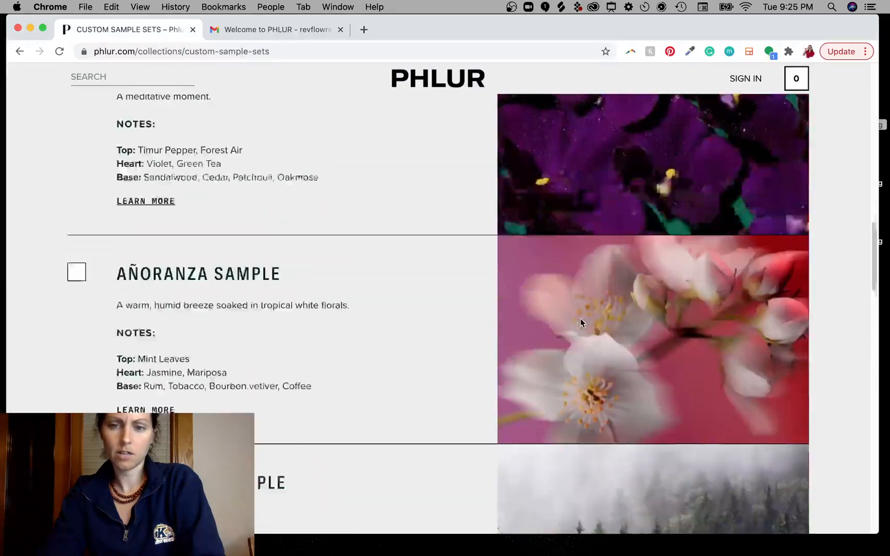
pyautogui.scroll(-10, 645, 429)
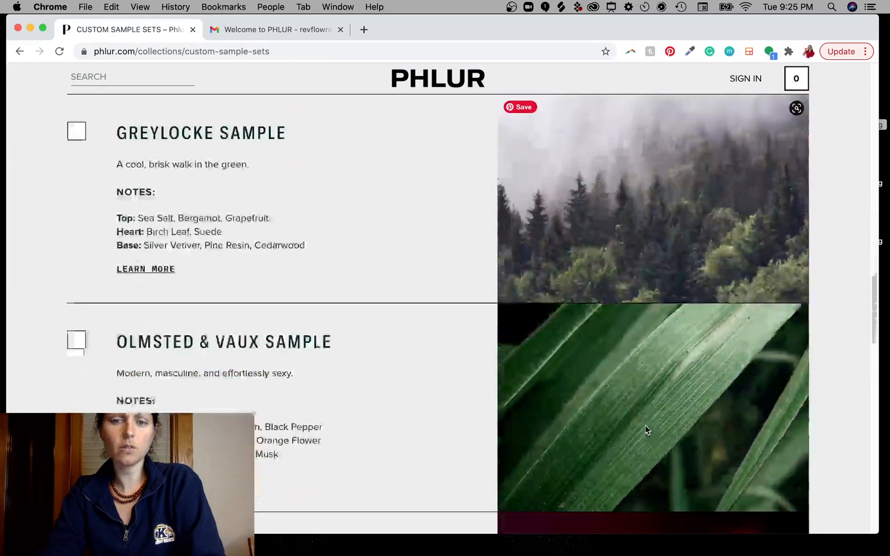
pyautogui.scroll(-10, 592, 438)
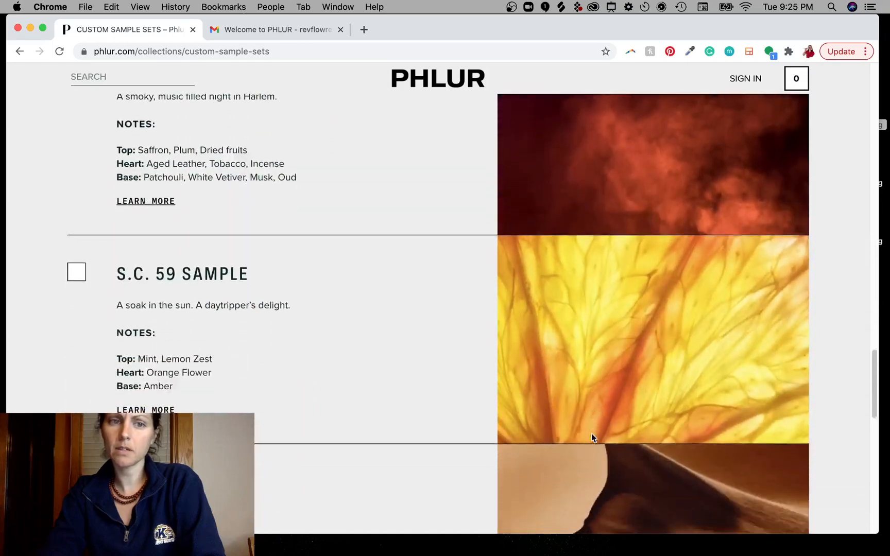
pyautogui.scroll(20, 591, 438)
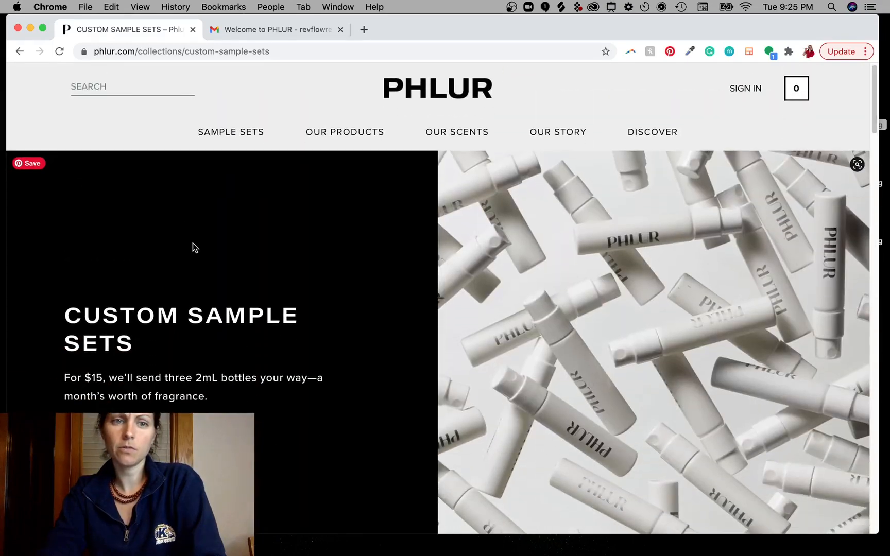
# Place the scattered vials screenshot from the desktop into the Photoshop email mockup as the hero image directly below the PHLUR logo.
pyautogui.moveTo(459, 29); pyautogui.dragTo(465, 50)
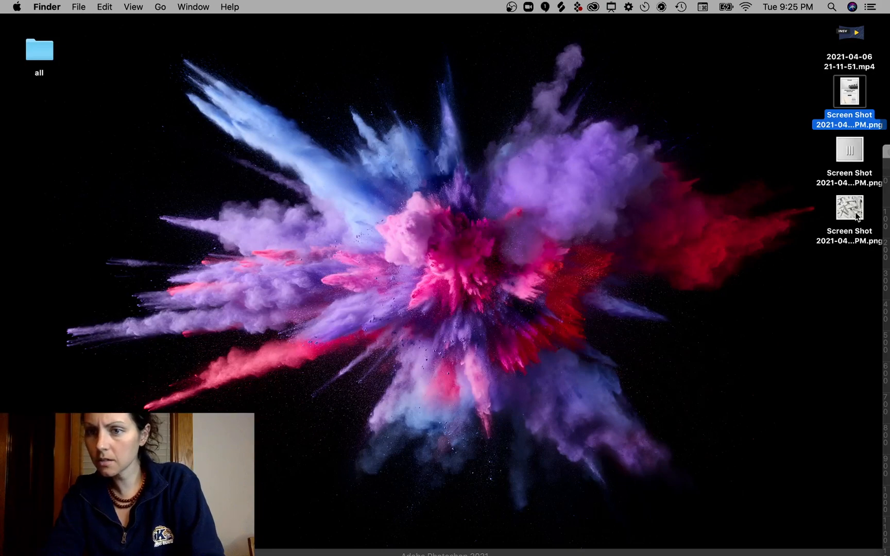
pyautogui.moveTo(853, 244); pyautogui.dragTo(569, 255)
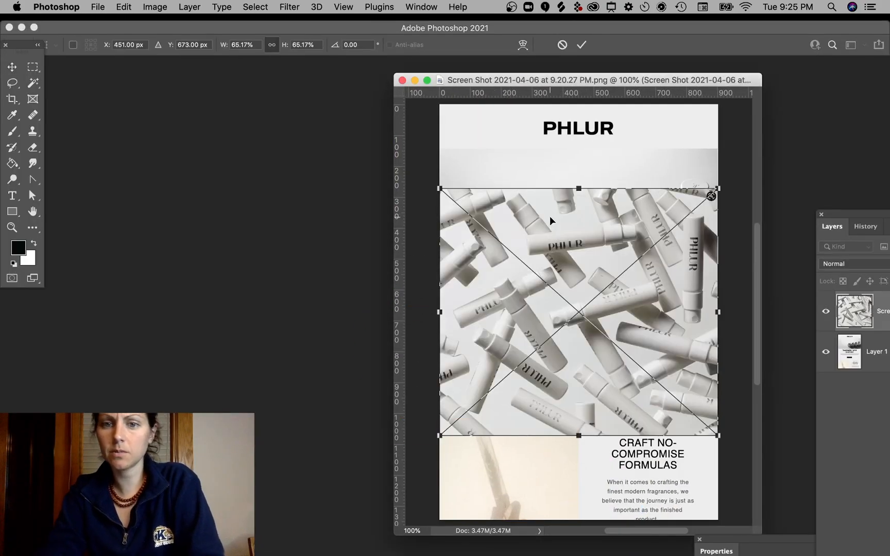
pyautogui.moveTo(659, 338)
pyautogui.mouseDown()
pyautogui.moveTo(668, 351)
pyautogui.moveTo(668, 322)
pyautogui.moveTo(658, 493)
pyautogui.moveTo(677, 354)
pyautogui.moveTo(668, 312)
pyautogui.moveTo(669, 325)
pyautogui.mouseUp()
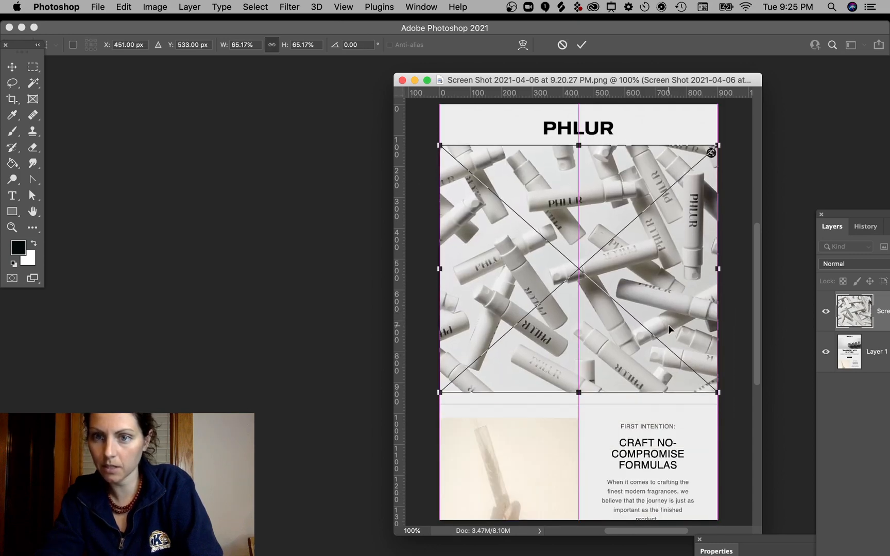
pyautogui.press('Return')
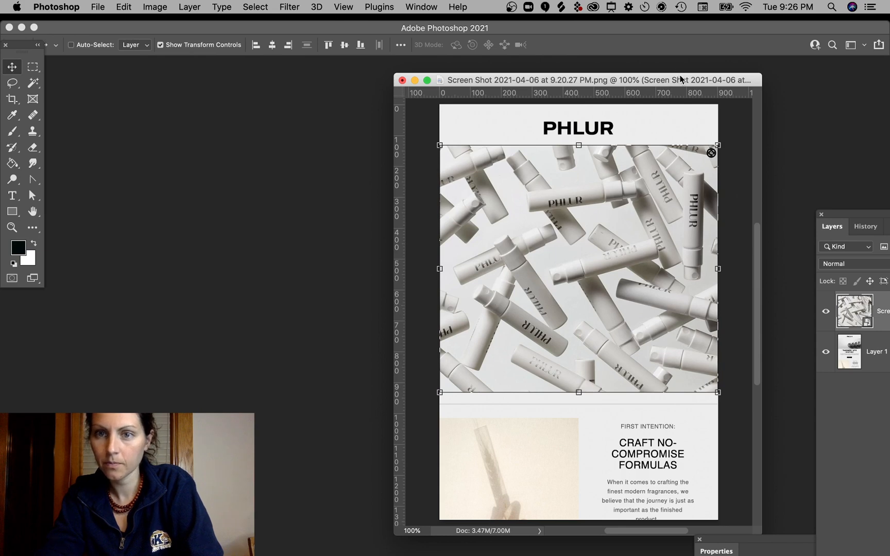
pyautogui.moveTo(685, 78); pyautogui.dragTo(530, 89)
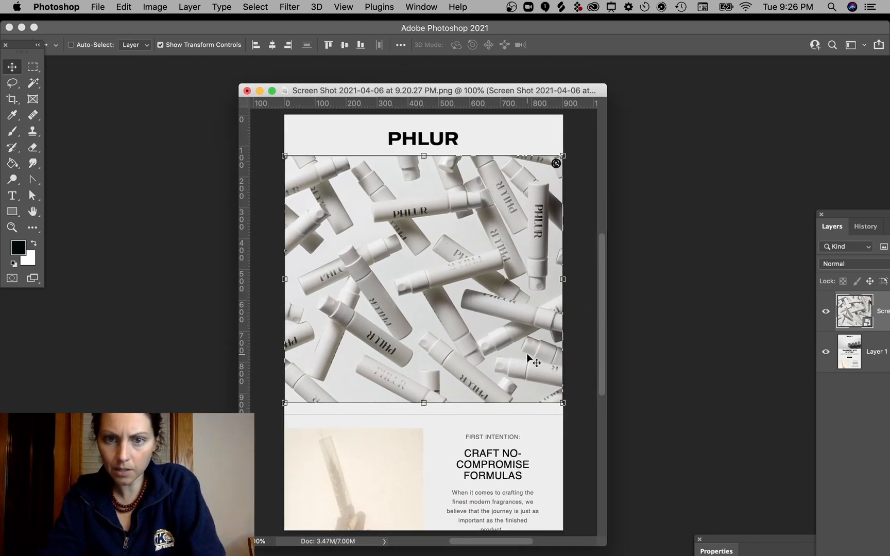
pyautogui.click(583, 239)
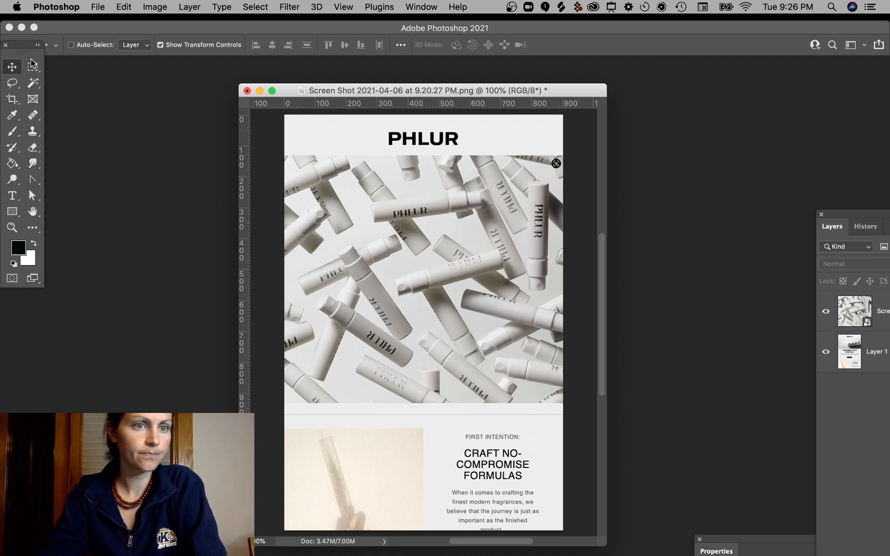
# Copy the header strip with the PHLUR logo from the email screenshot onto its own layer.
pyautogui.press('m')
pyautogui.moveTo(280, 113); pyautogui.dragTo(578, 166)
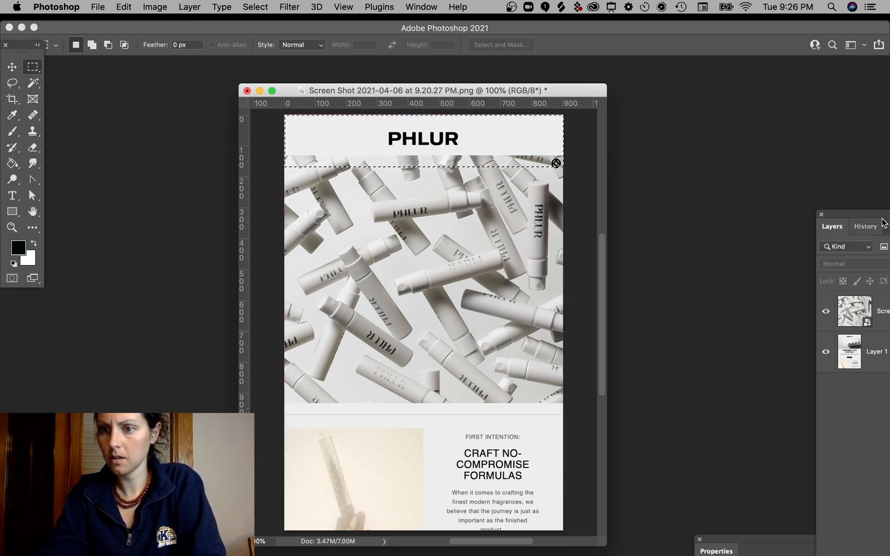
pyautogui.moveTo(881, 214); pyautogui.dragTo(737, 107)
pyautogui.press('super+j')
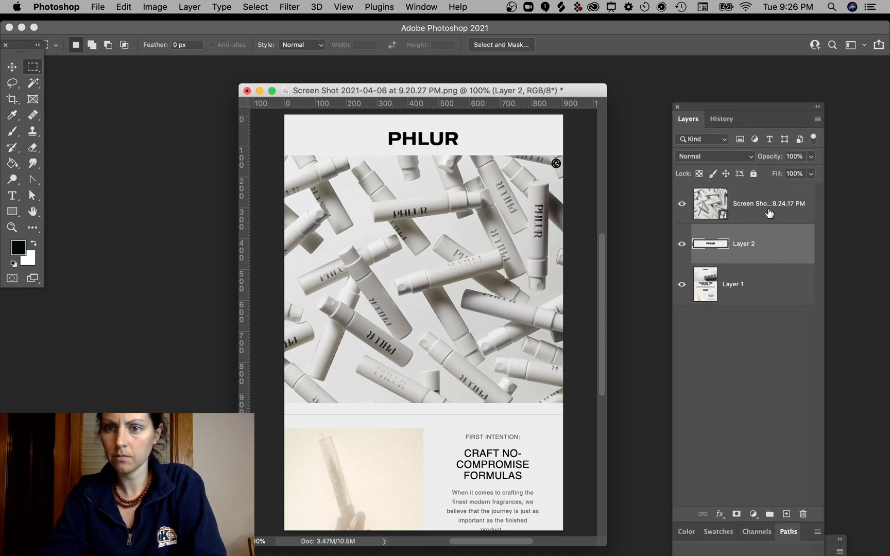
# Cover the original email screenshot layer with a Color Overlay in the header's light grey, #ededed.
pyautogui.click(768, 286)
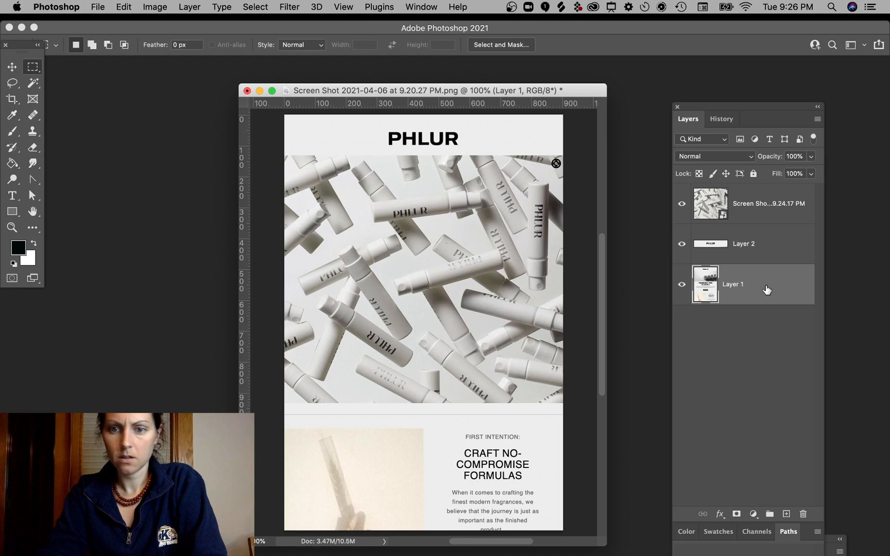
pyautogui.doubleClick(768, 290)
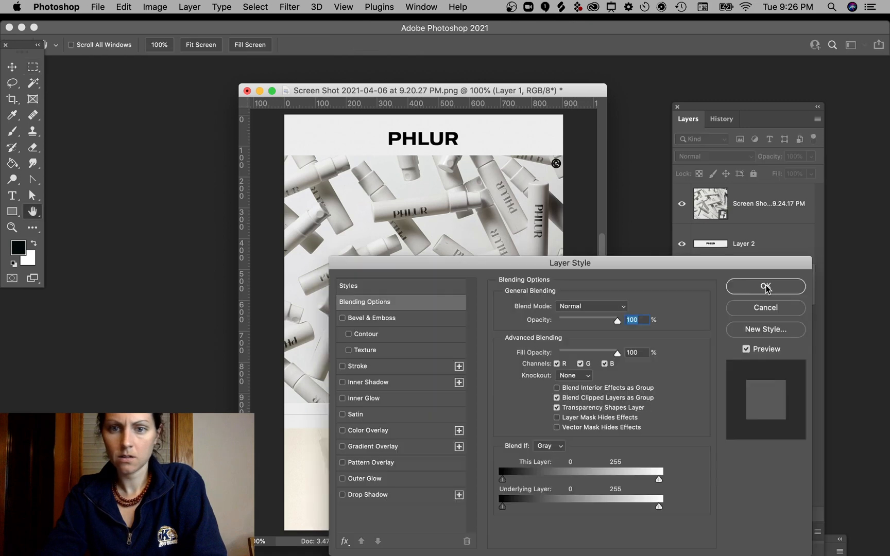
pyautogui.click(342, 431)
pyautogui.click(370, 432)
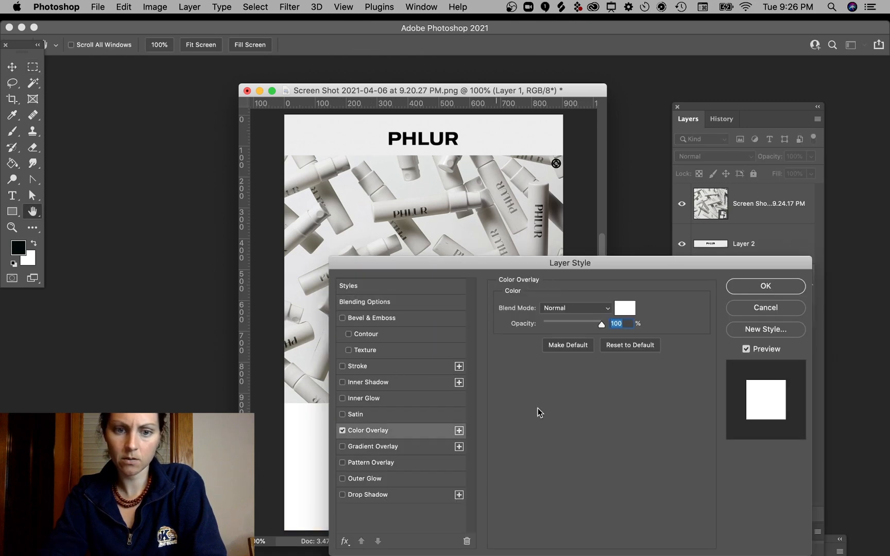
pyautogui.click(632, 310)
pyautogui.click(531, 117)
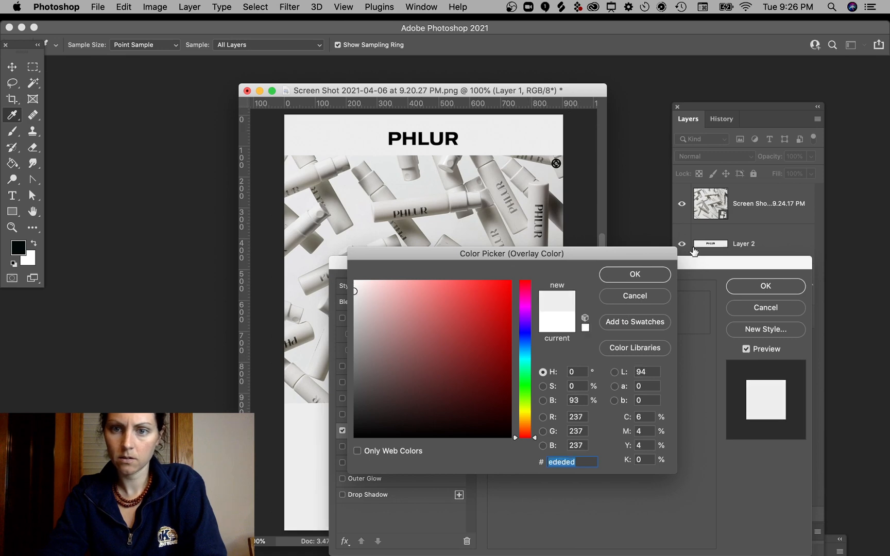
pyautogui.click(648, 276)
pyautogui.click(780, 288)
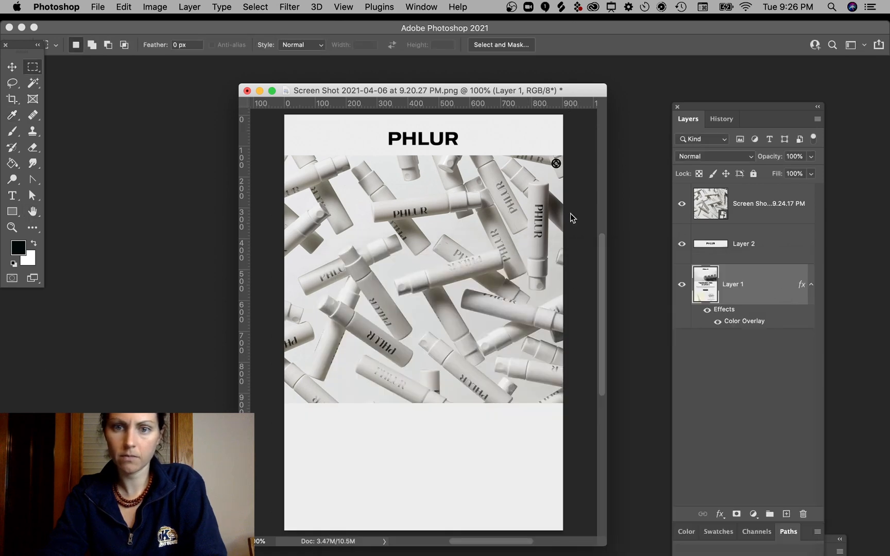
# Scale the vials hero image to 69.40% and position it across the full email width directly below the header.
pyautogui.click(12, 66)
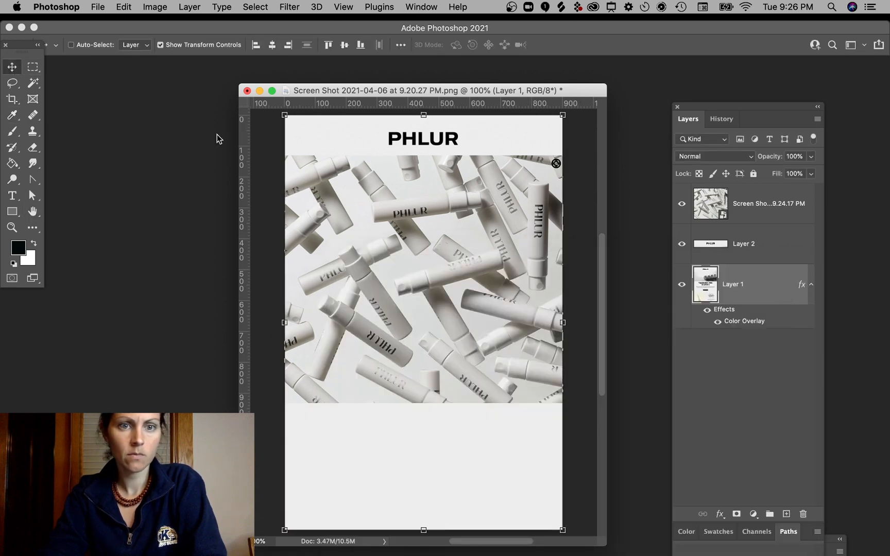
pyautogui.press('super+t')
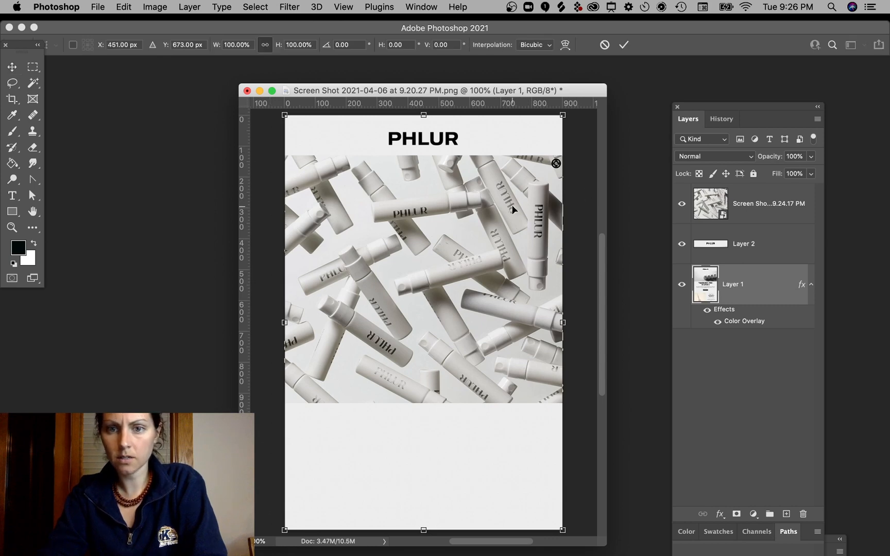
pyautogui.click(744, 201)
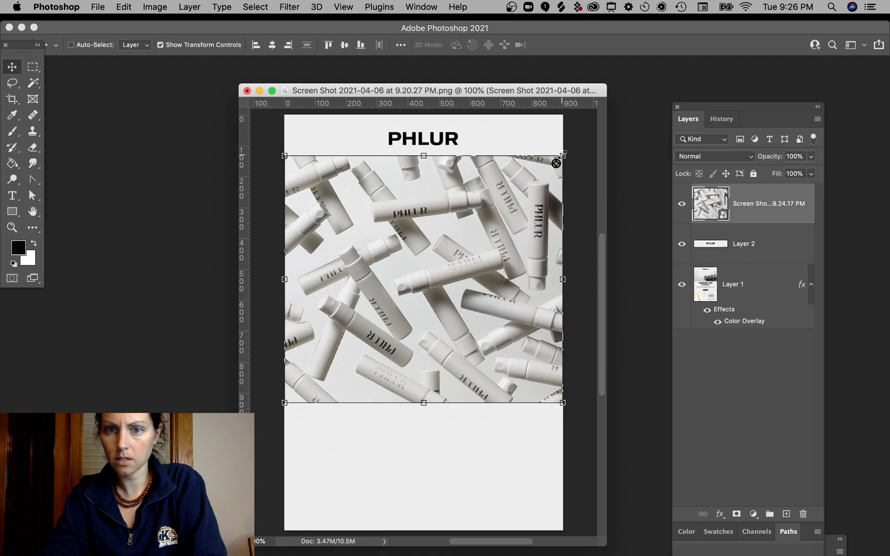
pyautogui.moveTo(562, 155); pyautogui.dragTo(580, 138)
pyautogui.moveTo(547, 188); pyautogui.dragTo(510, 196)
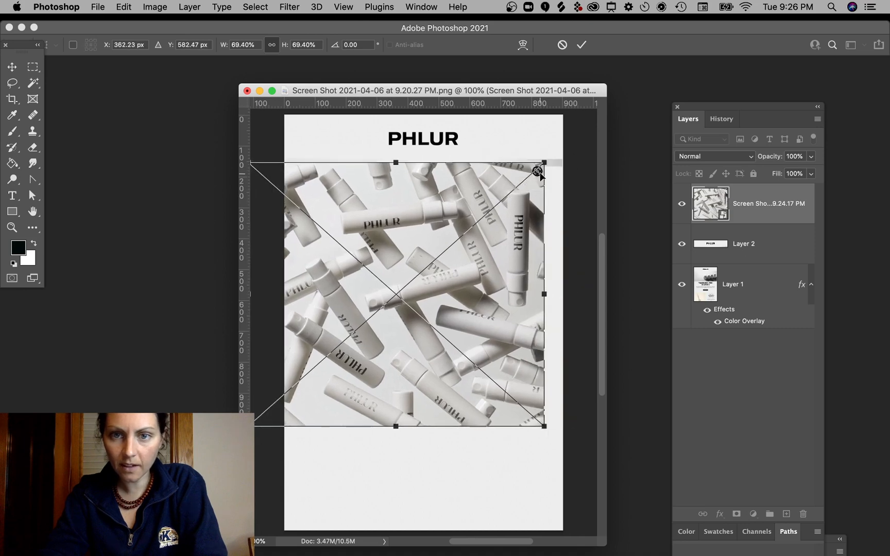
pyautogui.moveTo(491, 235); pyautogui.dragTo(520, 225)
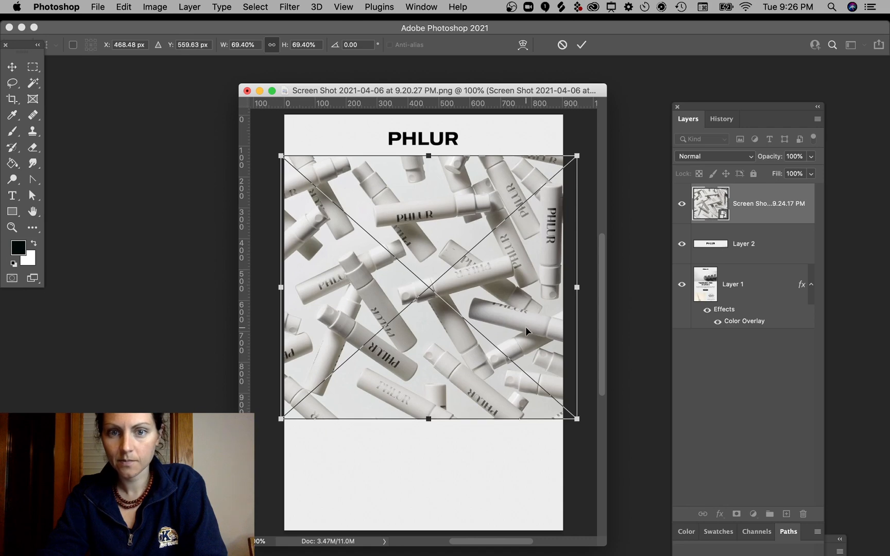
pyautogui.press('Return')
# Add an empty layer above the vials hero image.
pyautogui.click(760, 329)
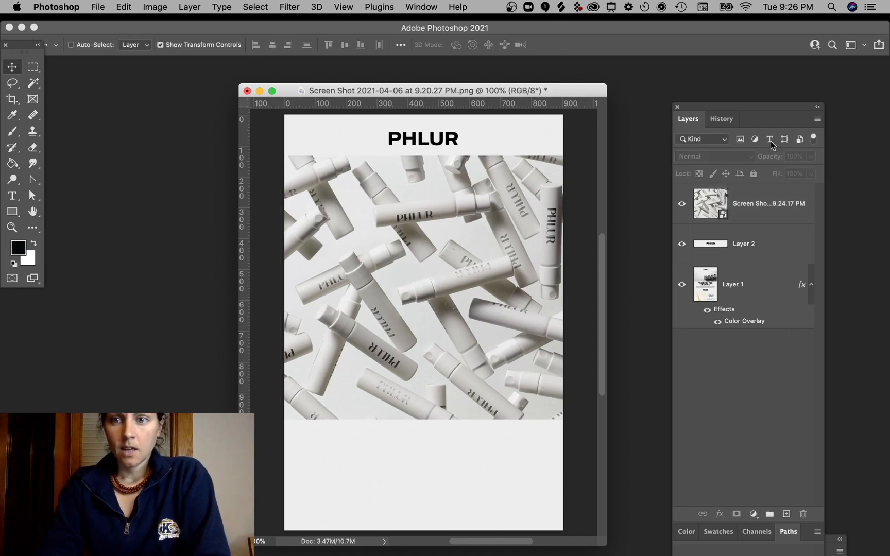
pyautogui.click(787, 513)
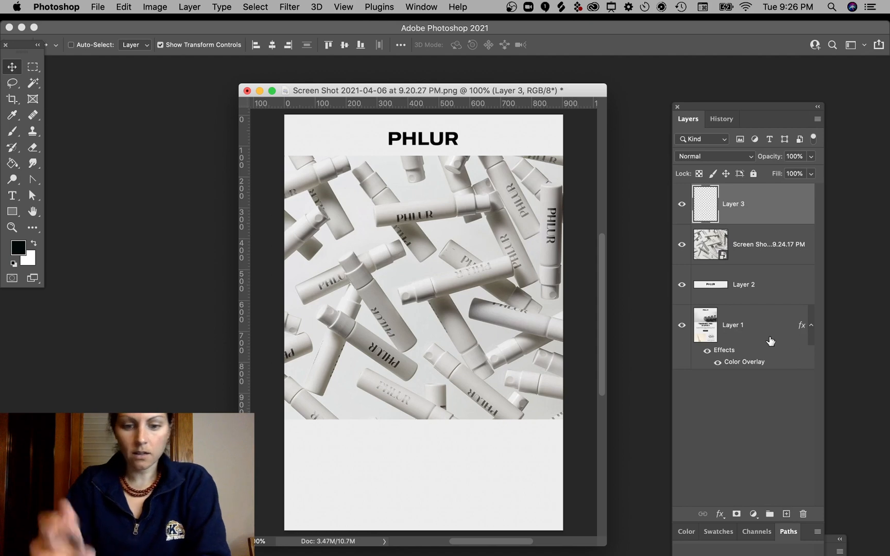
# Try covering the centre of the vials image with a grey sampled from it, using a soft 400 px brush.
pyautogui.press('i')
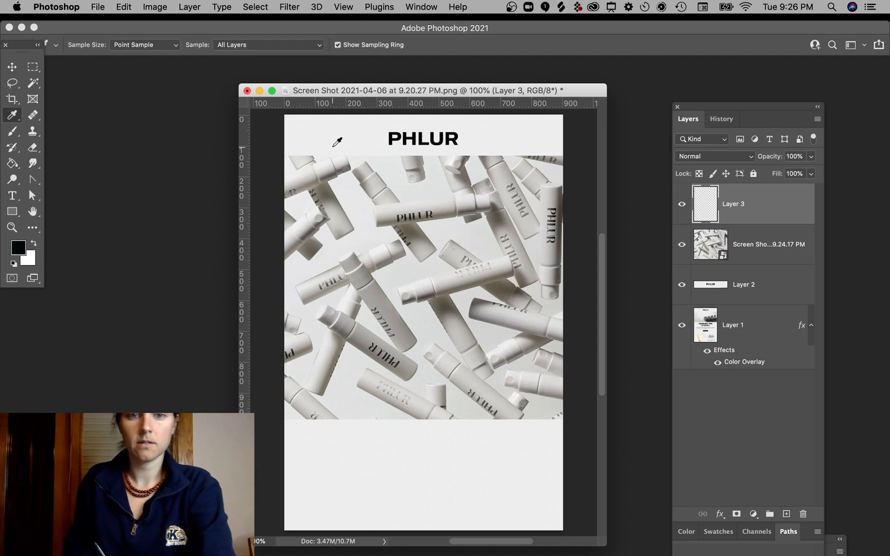
pyautogui.click(466, 202)
pyautogui.press('b')
pyautogui.moveTo(434, 245)
pyautogui.mouseDown()
pyautogui.moveTo(464, 288)
pyautogui.moveTo(388, 288)
pyautogui.moveTo(391, 340)
pyautogui.moveTo(351, 324)
pyautogui.moveTo(427, 258)
pyautogui.moveTo(317, 298)
pyautogui.moveTo(417, 219)
pyautogui.moveTo(420, 227)
pyautogui.mouseUp()
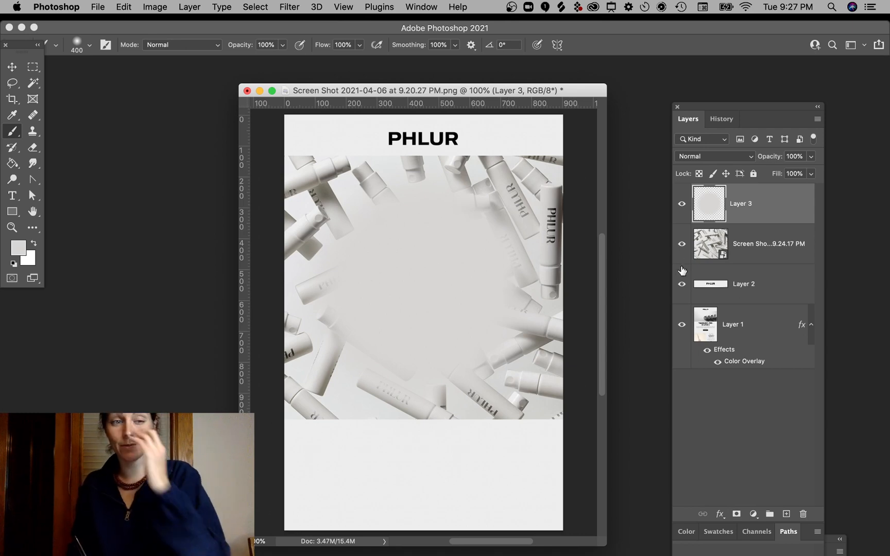
pyautogui.hotkey('ctrl', 'z')
# Try painting over the centre of the vials again with a lighter grey sampled from the image background.
pyautogui.press('i')
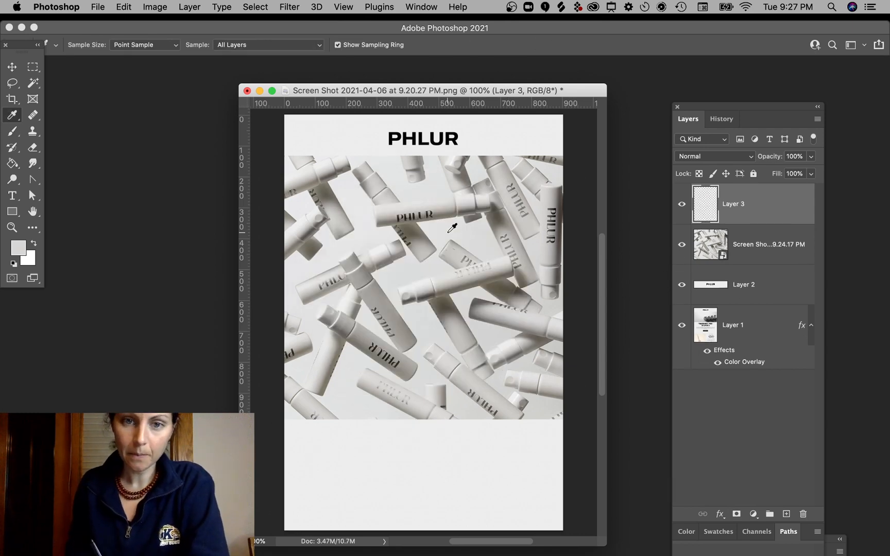
pyautogui.click(450, 232)
pyautogui.press('b')
pyautogui.moveTo(412, 216)
pyautogui.mouseDown()
pyautogui.moveTo(389, 235)
pyautogui.moveTo(433, 320)
pyautogui.moveTo(402, 231)
pyautogui.moveTo(383, 359)
pyautogui.moveTo(474, 242)
pyautogui.moveTo(344, 240)
pyautogui.moveTo(455, 348)
pyautogui.moveTo(477, 204)
pyautogui.moveTo(310, 328)
pyautogui.moveTo(485, 442)
pyautogui.moveTo(548, 406)
pyautogui.mouseUp()
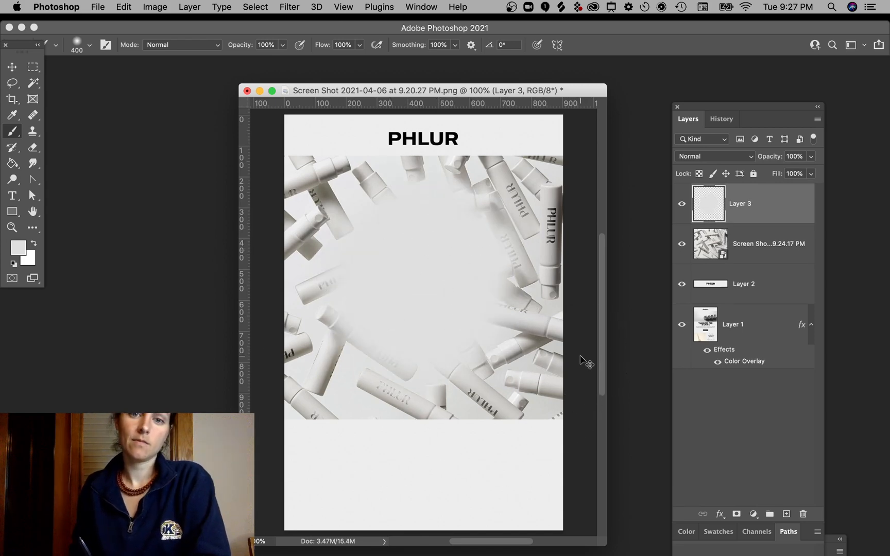
pyautogui.press('super+z')
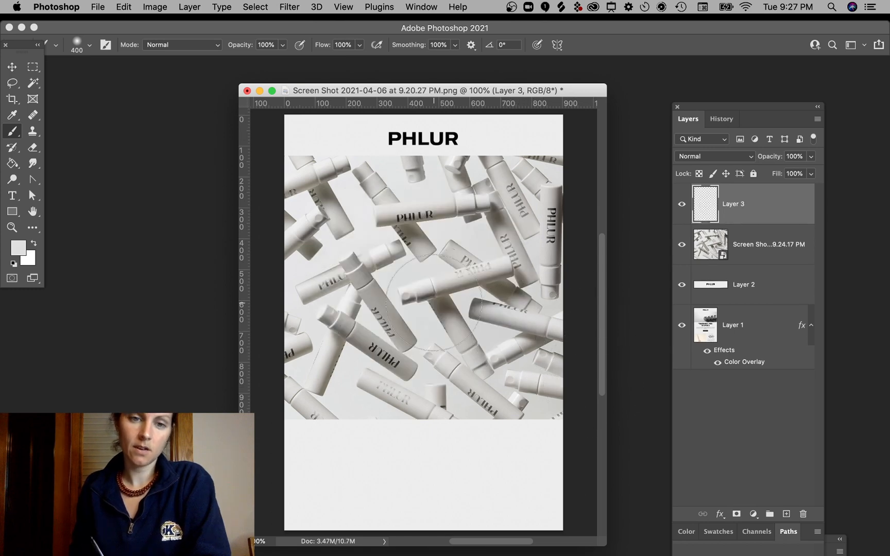
pyautogui.press('i')
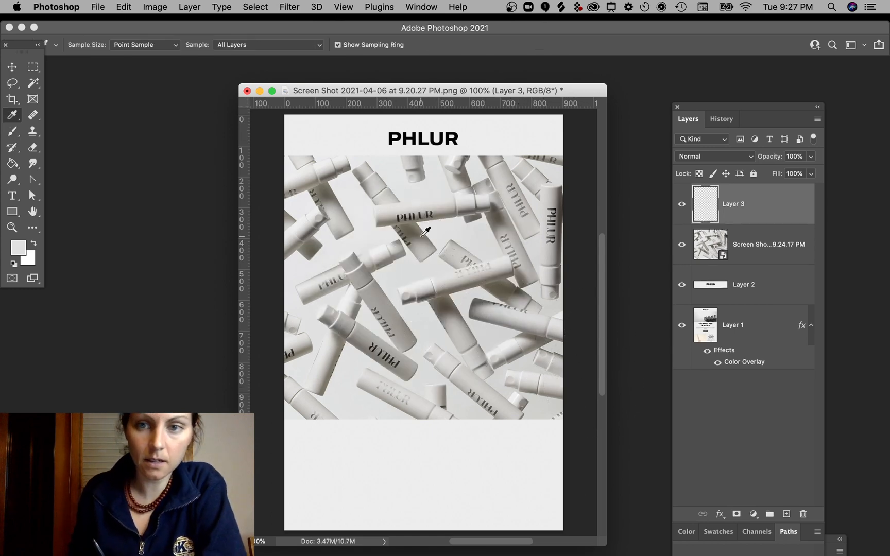
# Outline the central cluster of vials on the hero image layer with a freehand lasso selection.
pyautogui.click(724, 256)
pyautogui.press('l')
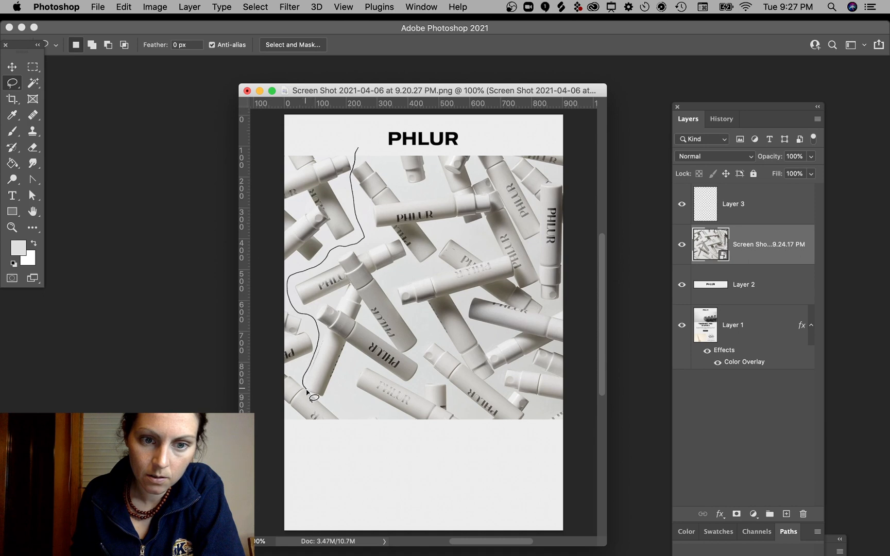
pyautogui.moveTo(319, 401); pyautogui.dragTo(378, 422)
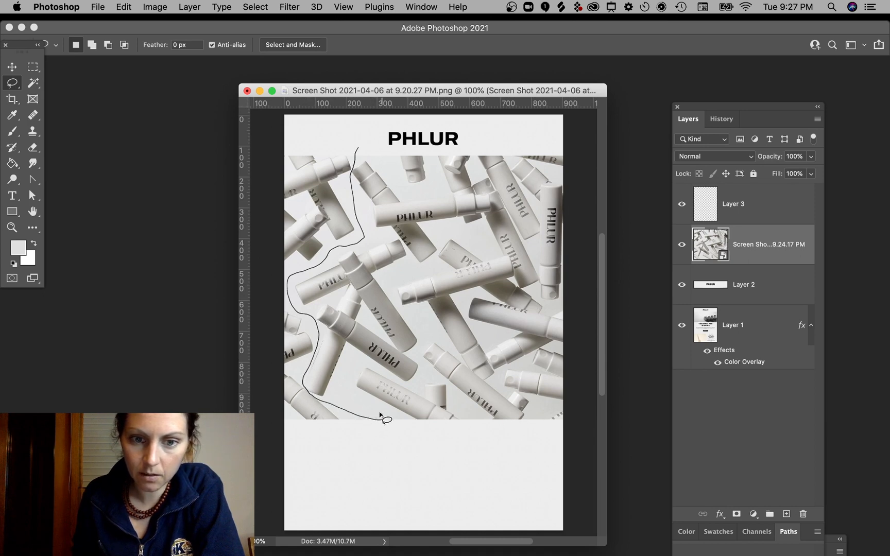
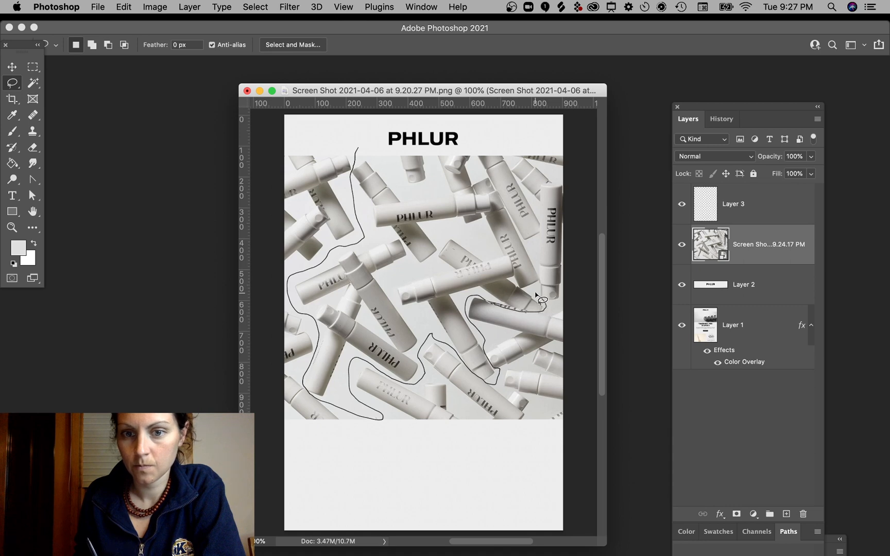
pyautogui.moveTo(473, 173); pyautogui.dragTo(475, 185)
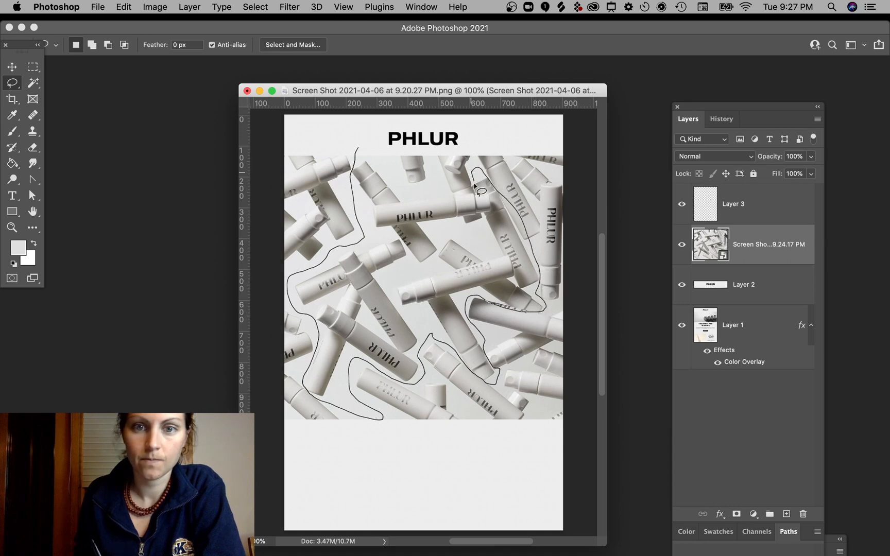
pyautogui.moveTo(405, 194); pyautogui.dragTo(367, 149)
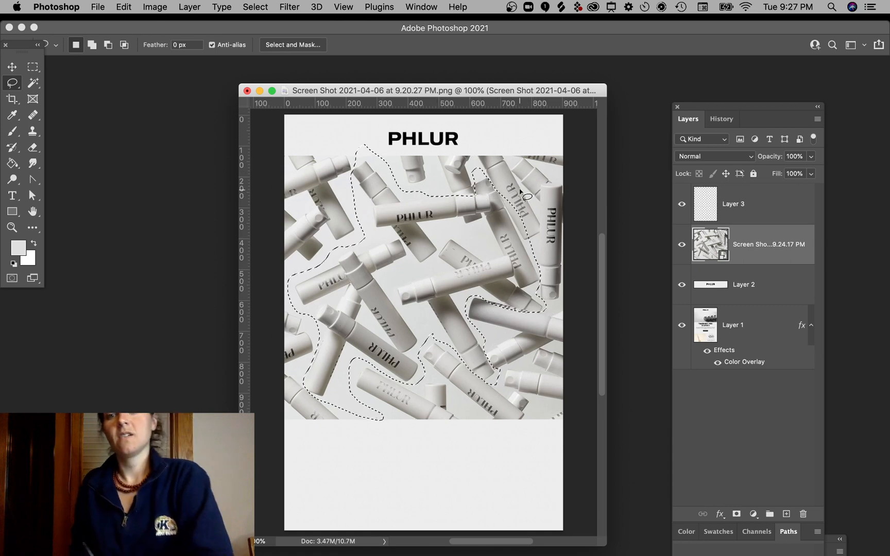
# Try hiding the central vials with a layer mask from the inverted selection, and clear the selection.
pyautogui.press('shift+super+i')
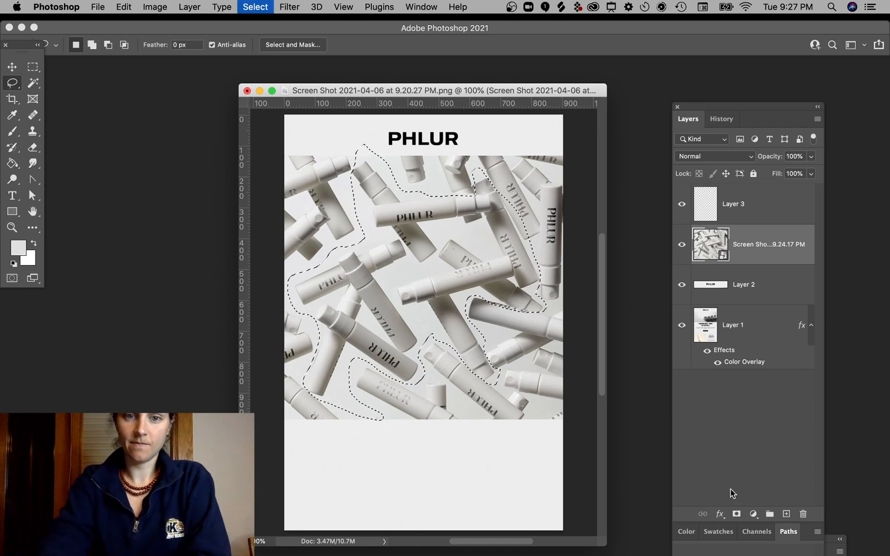
pyautogui.click(737, 514)
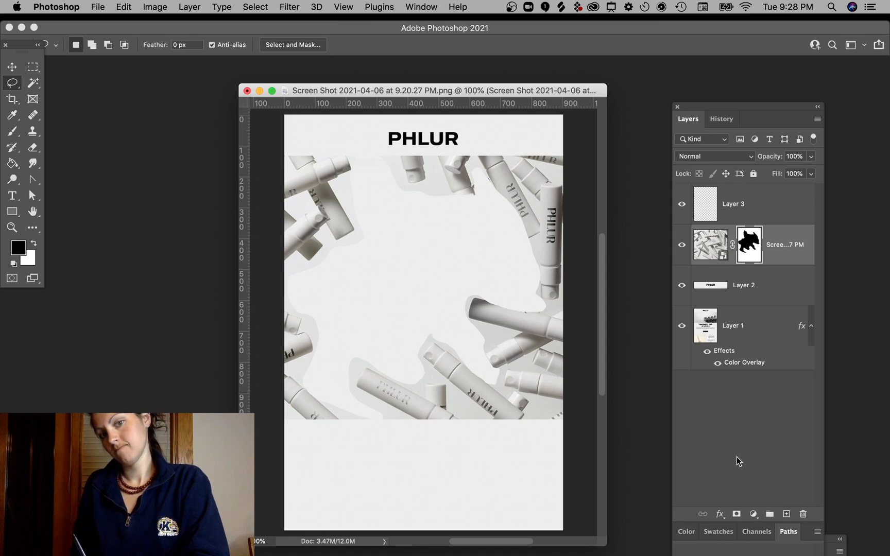
pyautogui.press('super+z')
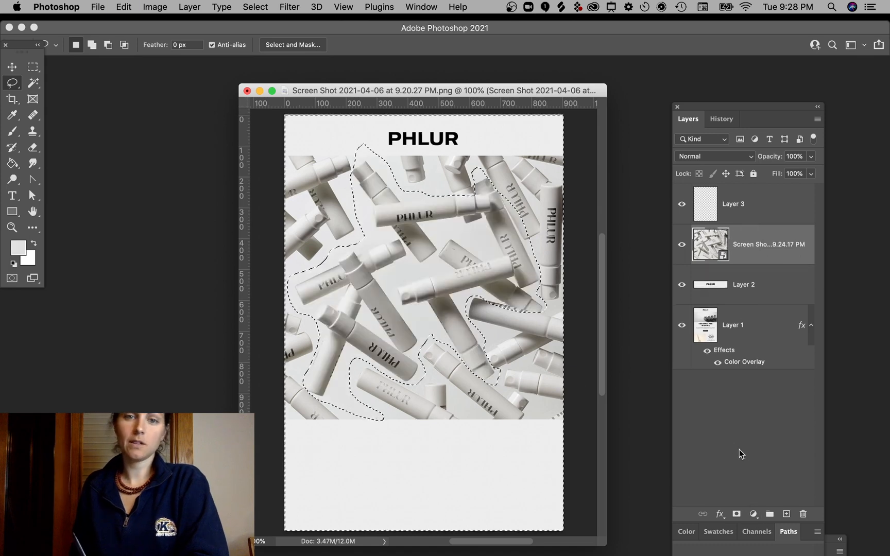
pyautogui.press('m')
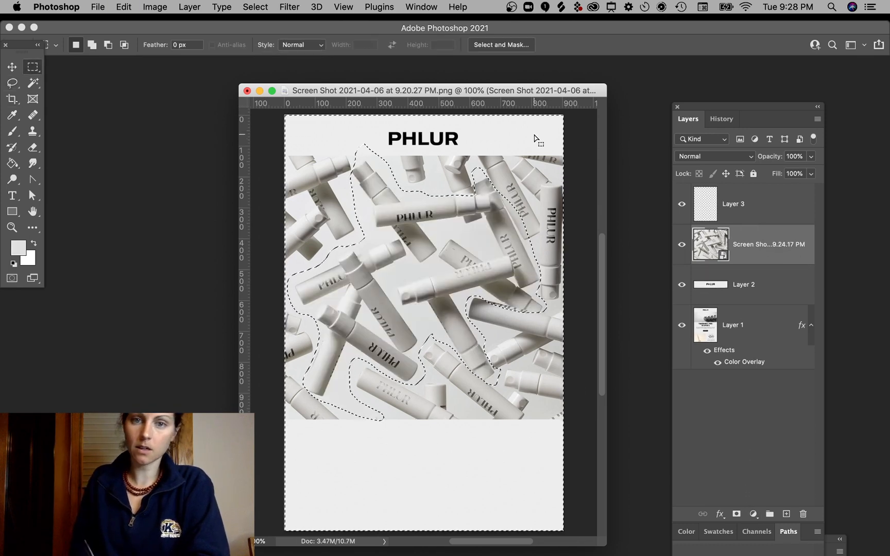
pyautogui.click(578, 134)
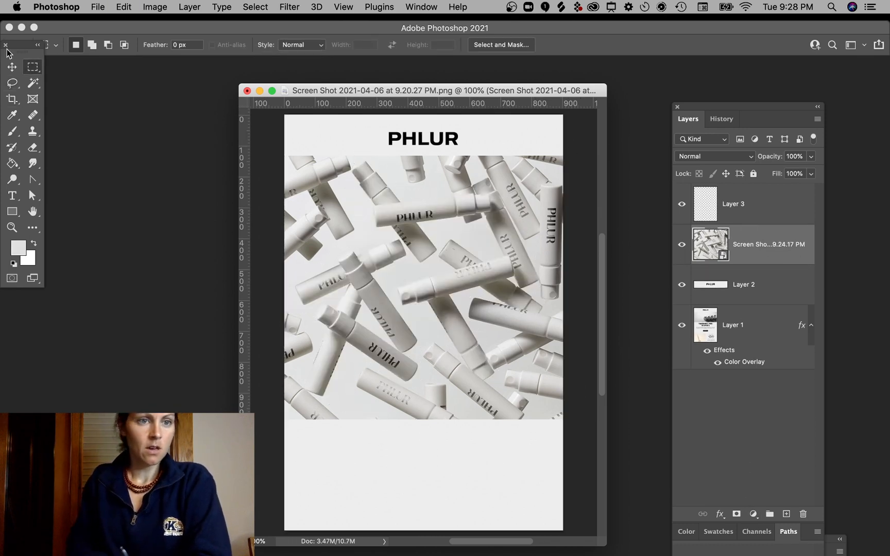
# Add a layer mask to the vials image and fade out its centre in black with a soft brush, enlarged to 1000 px.
pyautogui.click(12, 67)
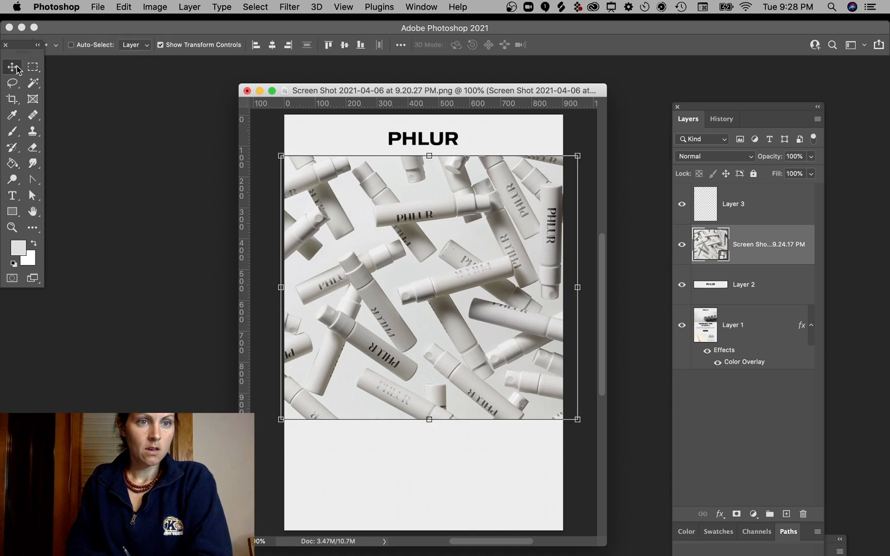
pyautogui.click(740, 514)
pyautogui.press('d')
pyautogui.press('b')
pyautogui.moveTo(379, 258)
pyautogui.mouseDown()
pyautogui.moveTo(410, 272)
pyautogui.moveTo(378, 282)
pyautogui.moveTo(473, 322)
pyautogui.moveTo(420, 256)
pyautogui.moveTo(467, 276)
pyautogui.moveTo(411, 235)
pyautogui.moveTo(423, 299)
pyautogui.moveTo(473, 314)
pyautogui.moveTo(417, 351)
pyautogui.moveTo(417, 338)
pyautogui.moveTo(435, 341)
pyautogui.moveTo(418, 341)
pyautogui.moveTo(477, 299)
pyautogui.moveTo(487, 322)
pyautogui.moveTo(427, 298)
pyautogui.moveTo(424, 283)
pyautogui.moveTo(421, 297)
pyautogui.mouseUp()
pyautogui.press(']')
pyautogui.press(']')
pyautogui.press(']')
pyautogui.press(']')
pyautogui.press(']')
pyautogui.press(']')
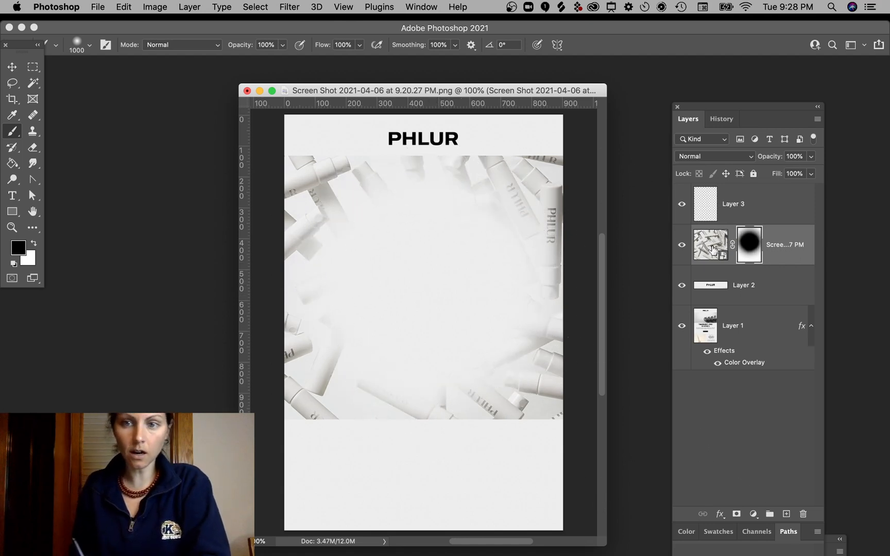
# Restore the vials along the hero image's upper edge by painting white on the mask with a 300 px brush.
pyautogui.press('x')
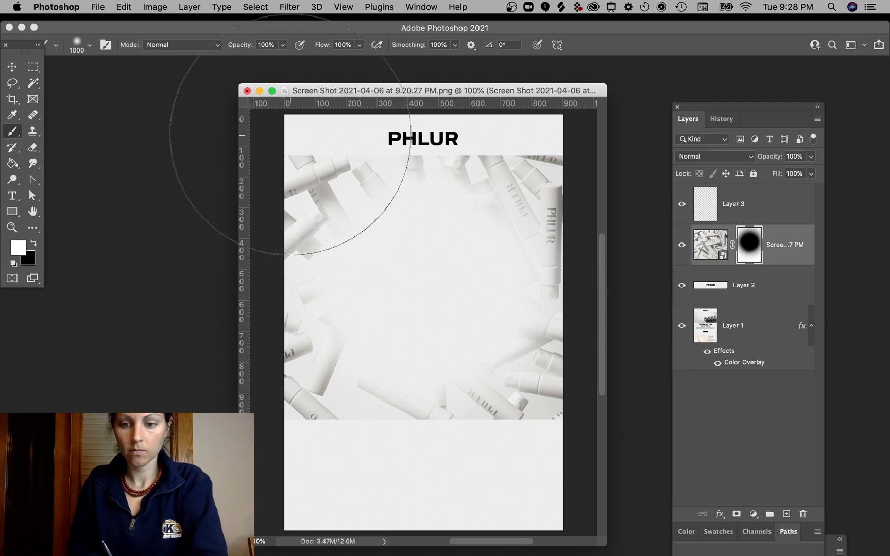
pyautogui.press('[')
pyautogui.press('[')
pyautogui.press('[')
pyautogui.press('[')
pyautogui.press('[')
pyautogui.press('[')
pyautogui.press('[')
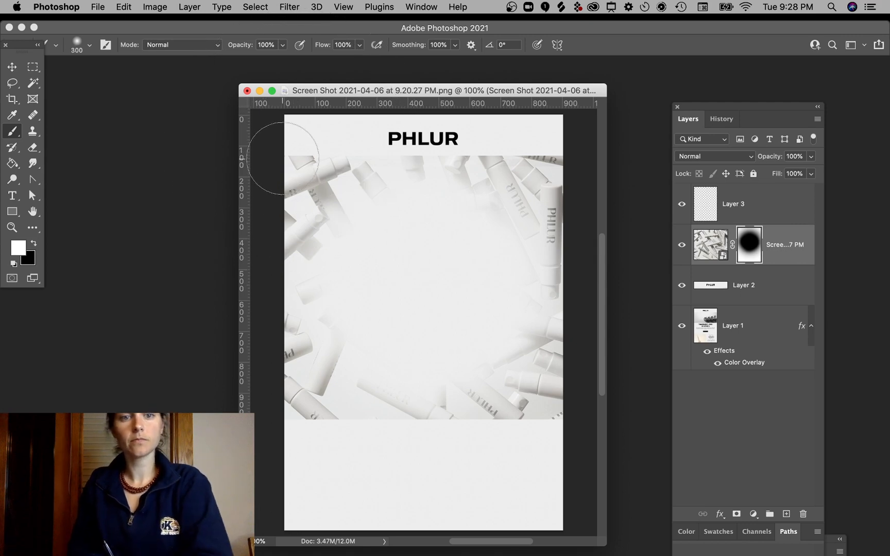
pyautogui.moveTo(283, 158); pyautogui.dragTo(515, 138)
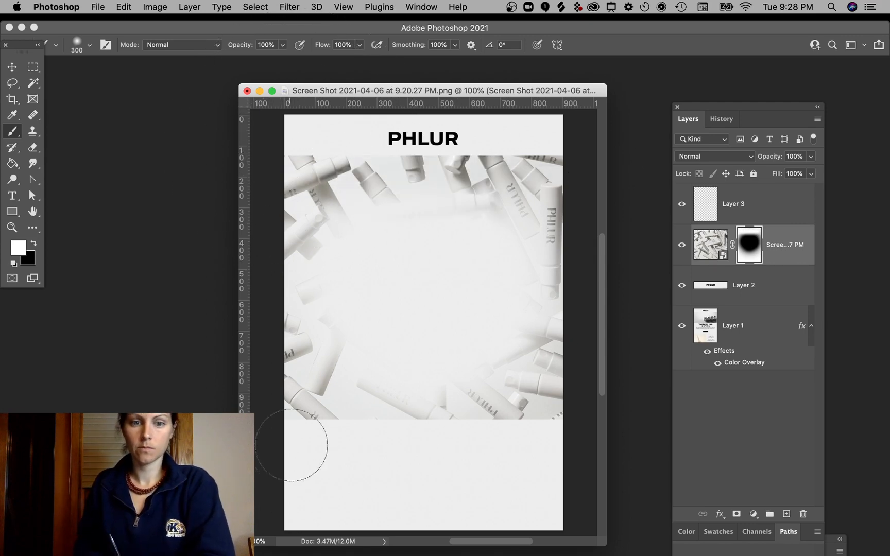
# Restore the vials along the hero image's lower edge and both sides by painting white on the mask with the 300 px brush.
pyautogui.moveTo(290, 422)
pyautogui.mouseDown()
pyautogui.moveTo(500, 415)
pyautogui.moveTo(501, 408)
pyautogui.mouseUp()
pyautogui.press('super+z')
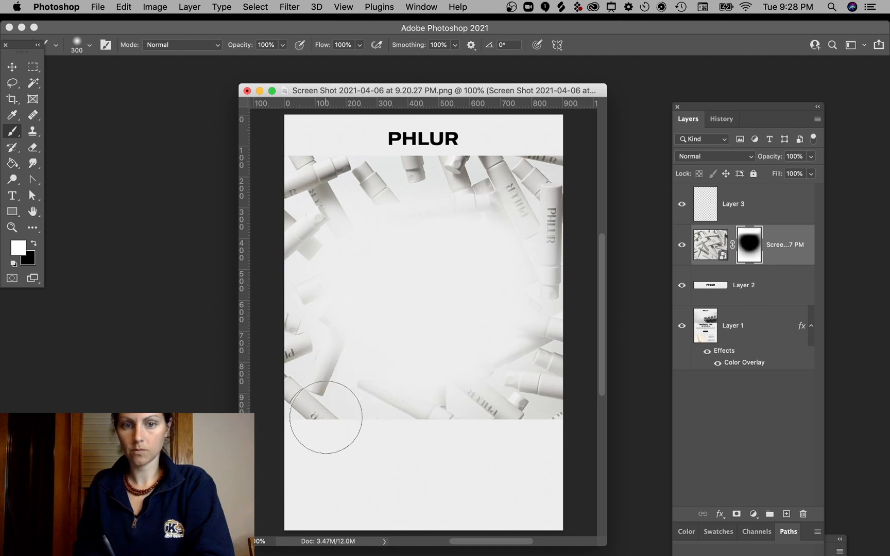
pyautogui.moveTo(382, 427)
pyautogui.mouseDown()
pyautogui.moveTo(639, 422)
pyautogui.moveTo(552, 441)
pyautogui.moveTo(540, 149)
pyautogui.moveTo(536, 154)
pyautogui.mouseUp()
pyautogui.moveTo(332, 178)
pyautogui.mouseDown()
pyautogui.moveTo(293, 142)
pyautogui.moveTo(308, 517)
pyautogui.mouseUp()
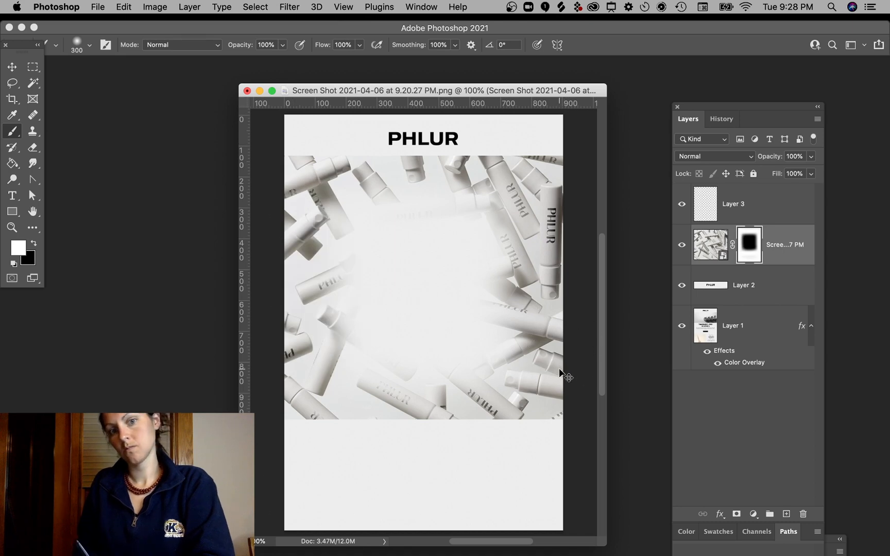
# Fade out the centre of the vials image evenly by dabbing black on the mask with a 900 px brush.
pyautogui.press(']')
pyautogui.press(']')
pyautogui.press(']')
pyautogui.press(']')
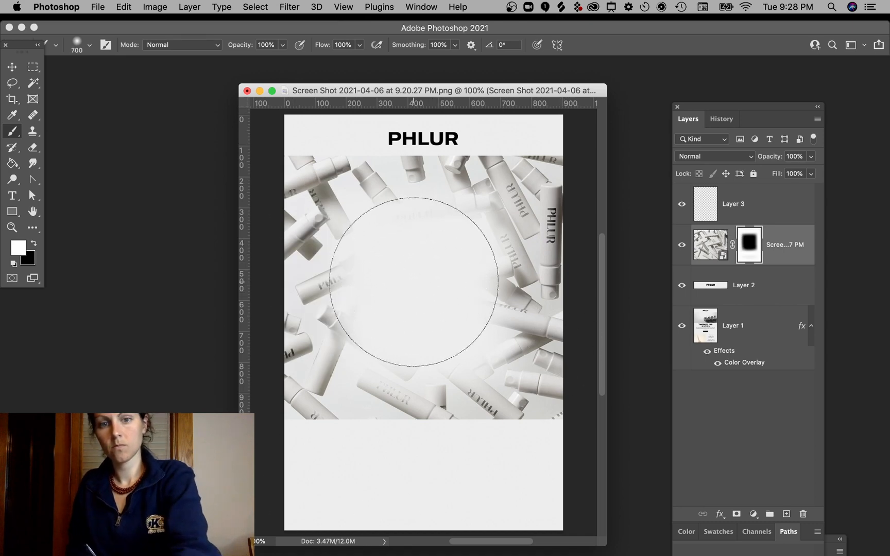
pyautogui.press(']')
pyautogui.press(']')
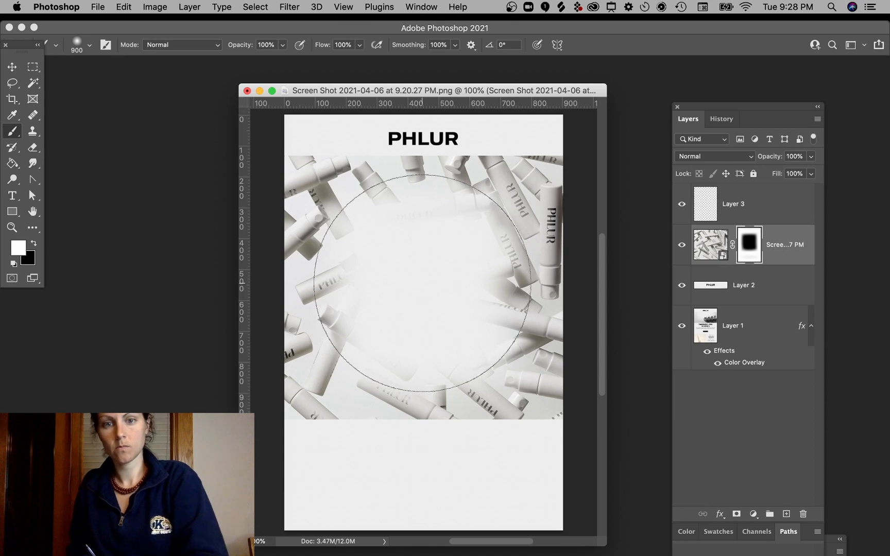
pyautogui.press('x')
pyautogui.click(421, 283)
pyautogui.click(425, 291)
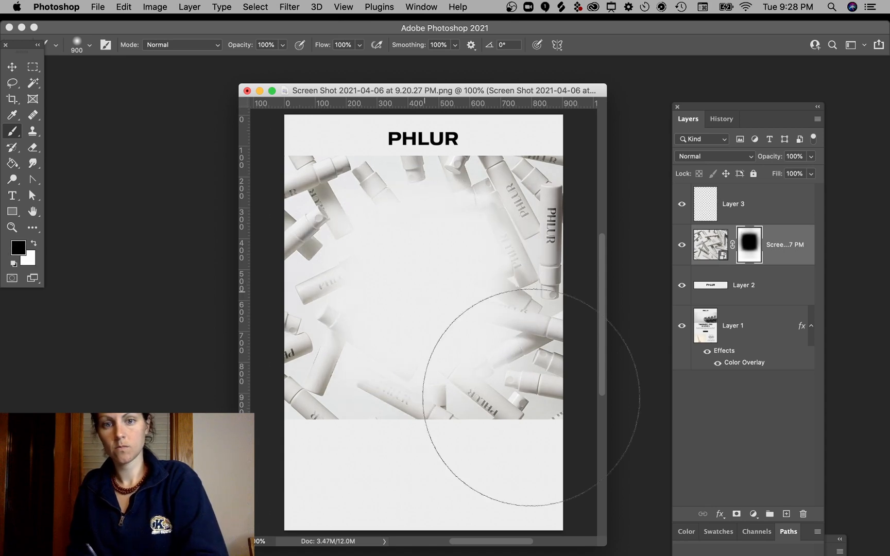
pyautogui.click(463, 284)
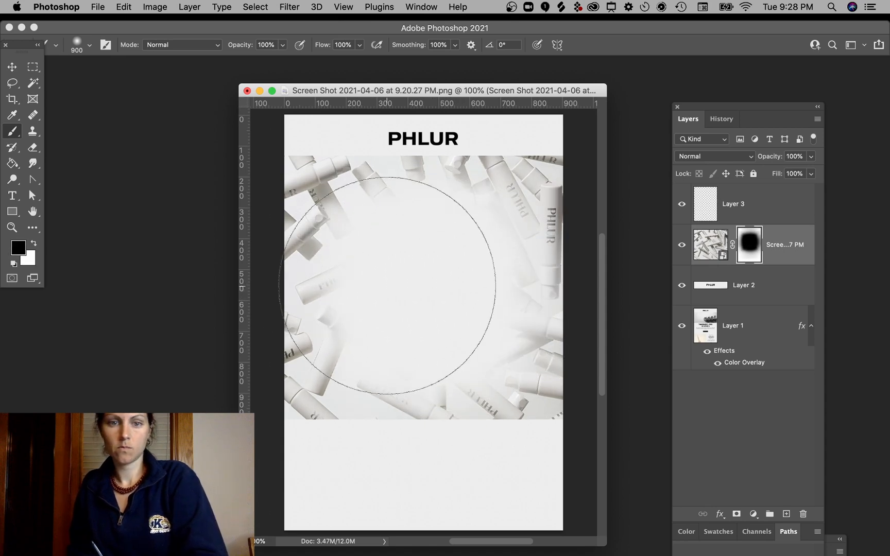
pyautogui.click(381, 295)
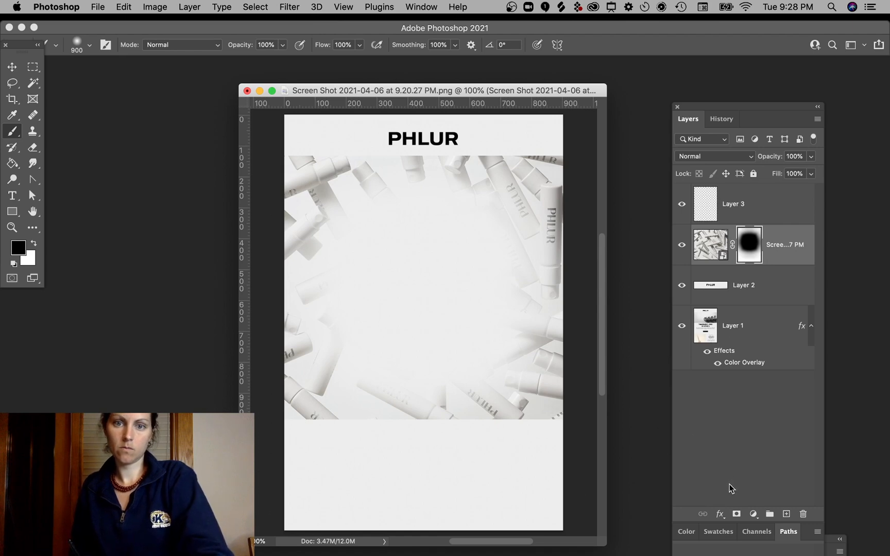
# Try restoring the upper vials in white on the mask, undo the painting, and reduce the brush size to 500 px.
pyautogui.press('x')
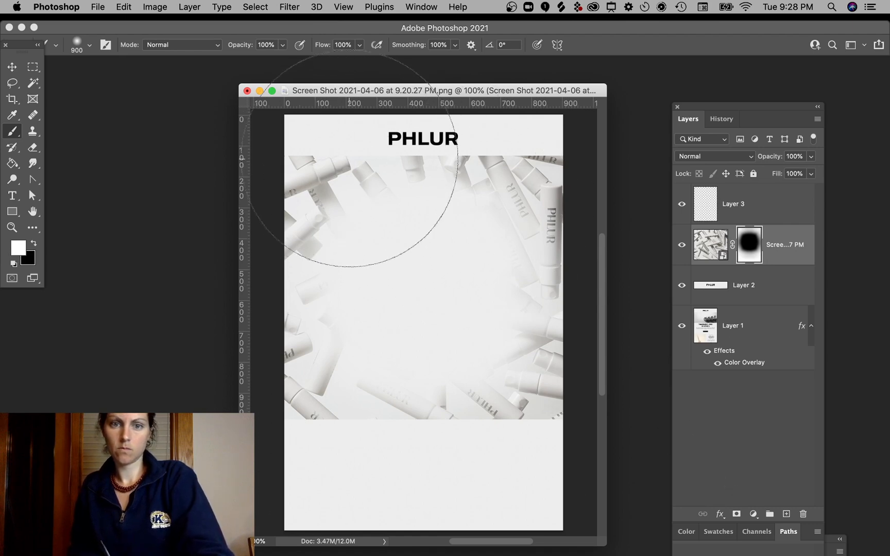
pyautogui.moveTo(357, 169)
pyautogui.mouseDown()
pyautogui.moveTo(441, 128)
pyautogui.moveTo(536, 142)
pyautogui.mouseUp()
pyautogui.press('[')
pyautogui.press('[')
pyautogui.press('super+z')
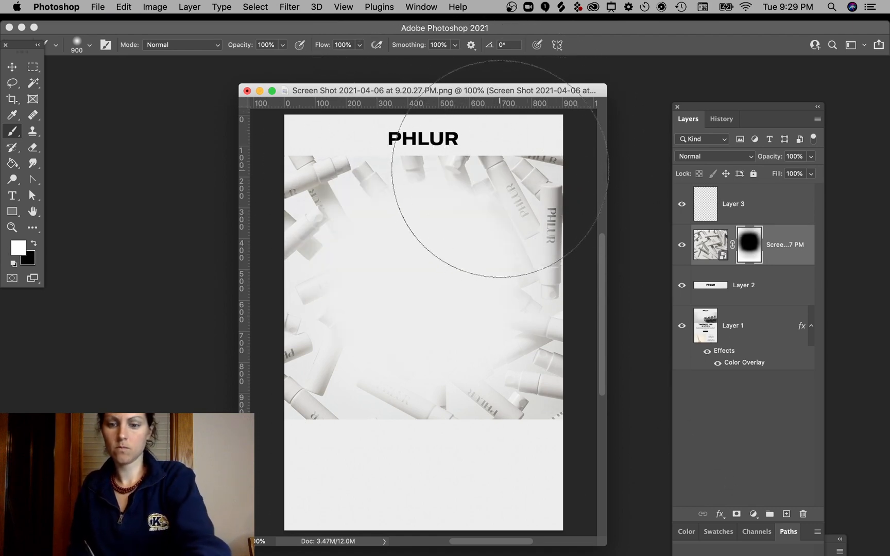
pyautogui.press('[')
pyautogui.press('[')
pyautogui.press('shift+super+z')
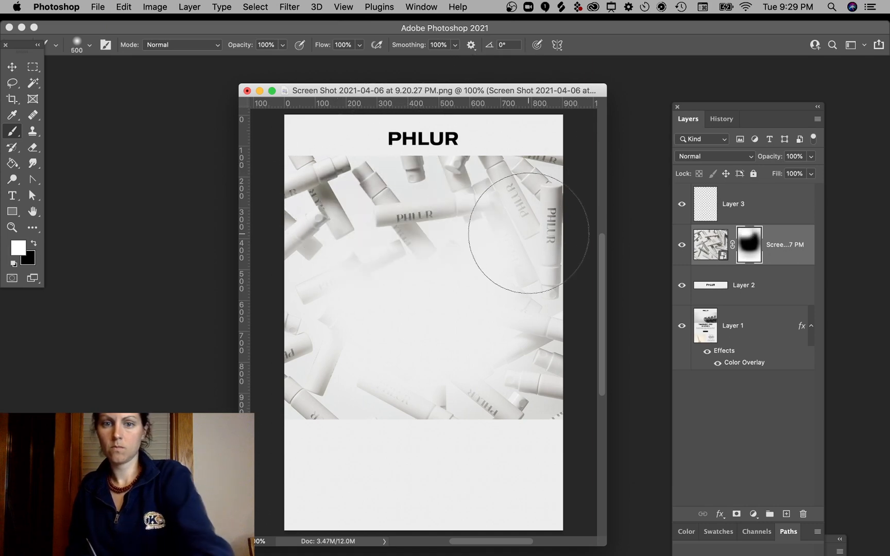
pyautogui.press('super+z')
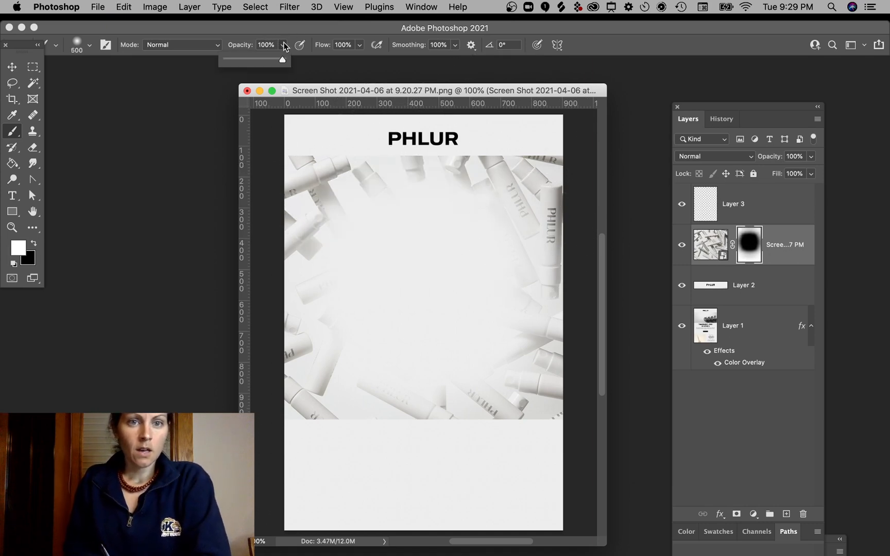
# Partly restore the upper and lower vials in white on the mask at 43% brush opacity, and fade the centre again in black.
pyautogui.click(251, 61)
pyautogui.moveTo(358, 199)
pyautogui.mouseDown()
pyautogui.moveTo(483, 175)
pyautogui.moveTo(485, 193)
pyautogui.mouseUp()
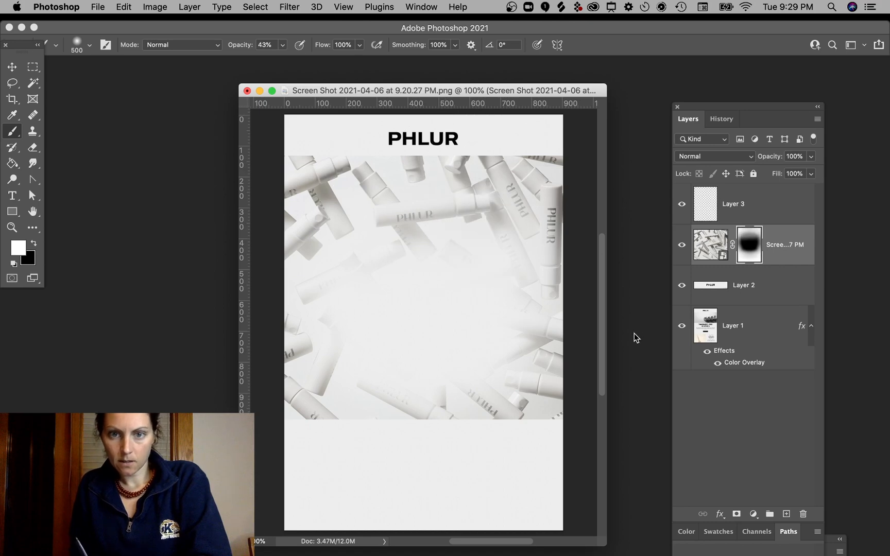
pyautogui.moveTo(495, 408)
pyautogui.mouseDown()
pyautogui.moveTo(345, 372)
pyautogui.moveTo(509, 406)
pyautogui.moveTo(568, 398)
pyautogui.moveTo(512, 376)
pyautogui.moveTo(592, 357)
pyautogui.mouseUp()
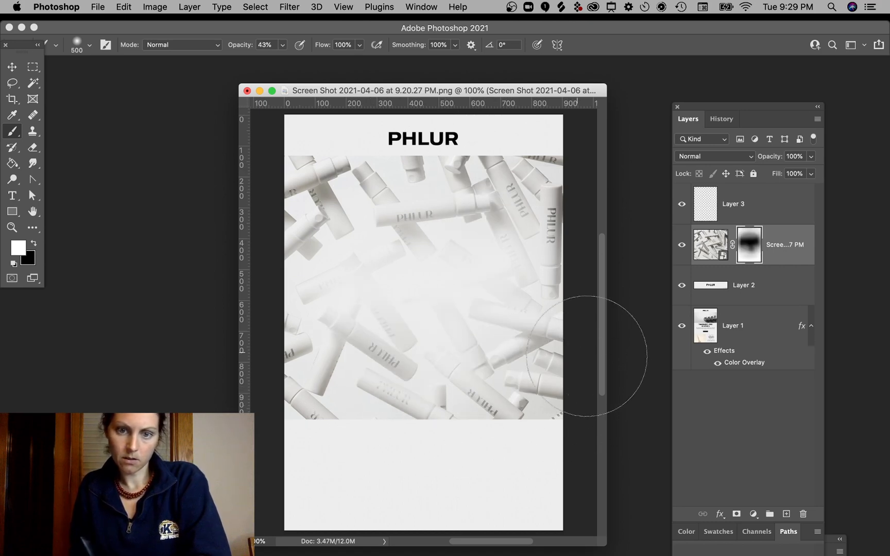
pyautogui.press('x')
pyautogui.moveTo(424, 224)
pyautogui.mouseDown()
pyautogui.moveTo(407, 245)
pyautogui.moveTo(381, 217)
pyautogui.moveTo(446, 207)
pyautogui.moveTo(495, 266)
pyautogui.moveTo(481, 332)
pyautogui.moveTo(370, 329)
pyautogui.moveTo(348, 390)
pyautogui.moveTo(352, 334)
pyautogui.moveTo(423, 352)
pyautogui.moveTo(373, 322)
pyautogui.moveTo(468, 357)
pyautogui.moveTo(443, 335)
pyautogui.moveTo(477, 336)
pyautogui.moveTo(426, 236)
pyautogui.moveTo(364, 236)
pyautogui.moveTo(397, 309)
pyautogui.mouseUp()
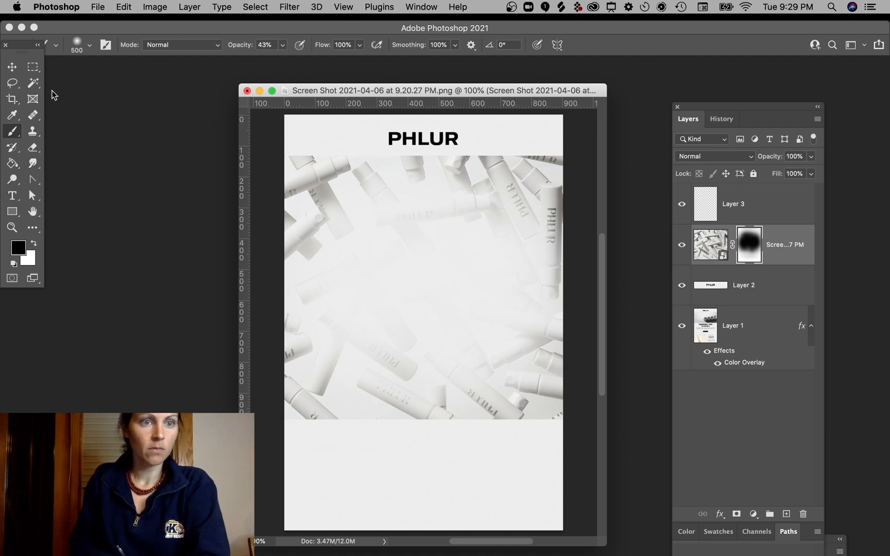
# Add the pasted text "Try three of our fine fragrances for $15" on a new layer above Layer 3 and move it below the hero image.
pyautogui.click(11, 68)
pyautogui.click(12, 196)
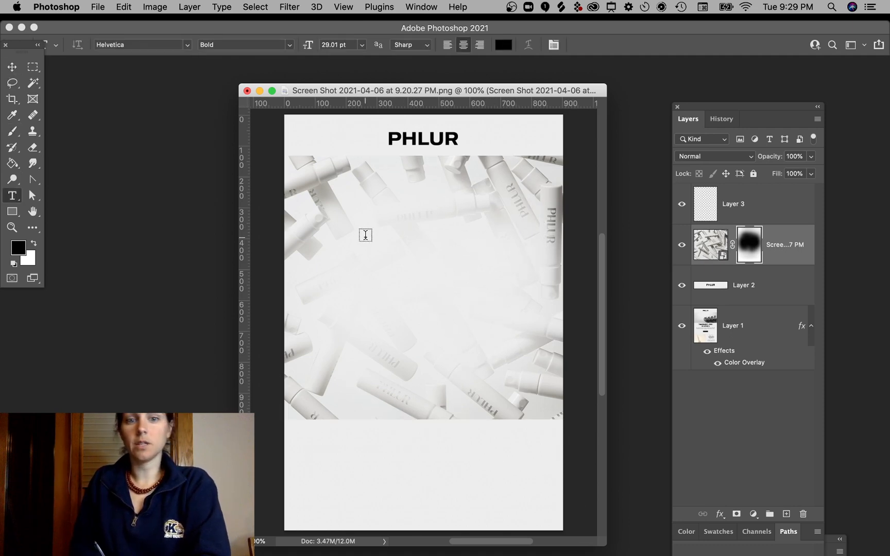
pyautogui.click(700, 197)
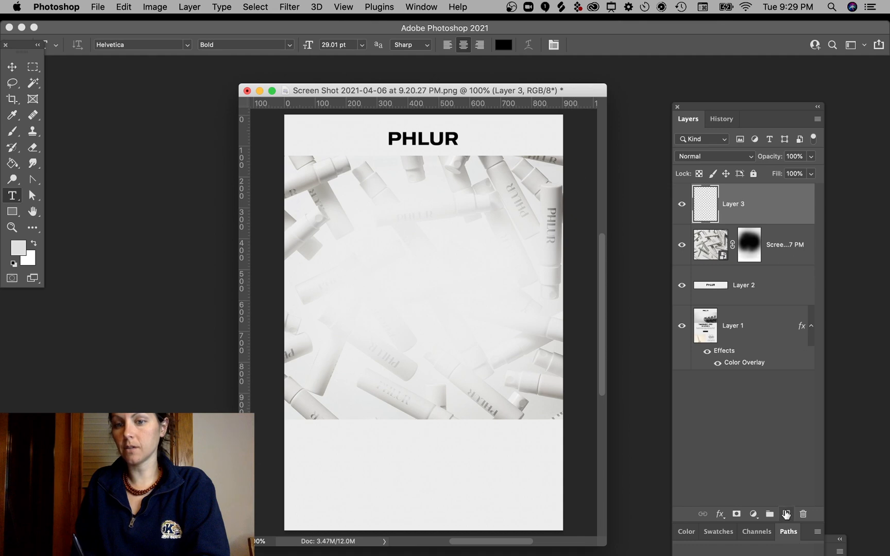
pyautogui.click(786, 514)
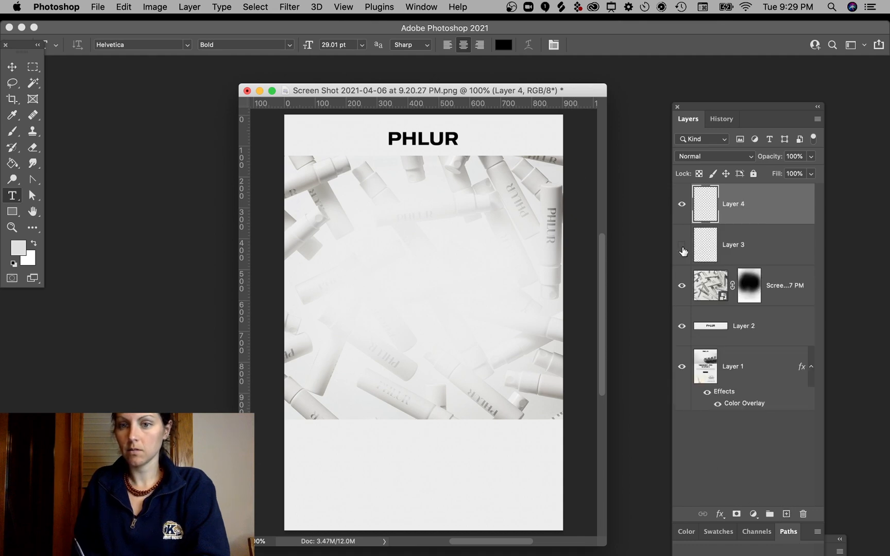
pyautogui.click(371, 242)
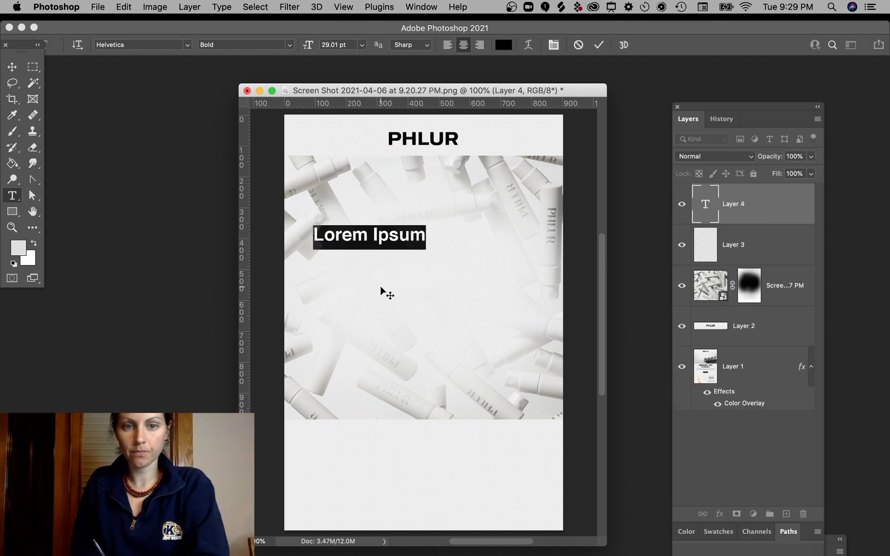
pyautogui.press('super+v')
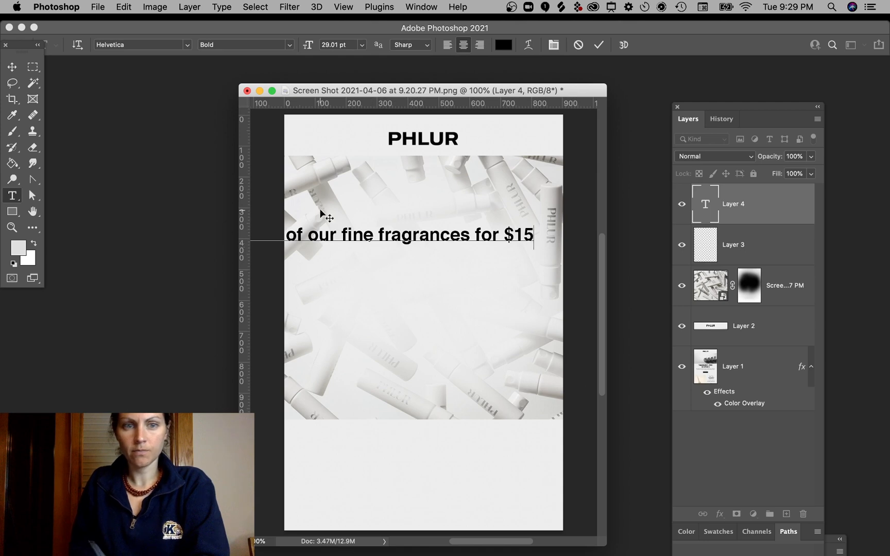
pyautogui.click(16, 66)
pyautogui.moveTo(371, 239); pyautogui.dragTo(449, 472)
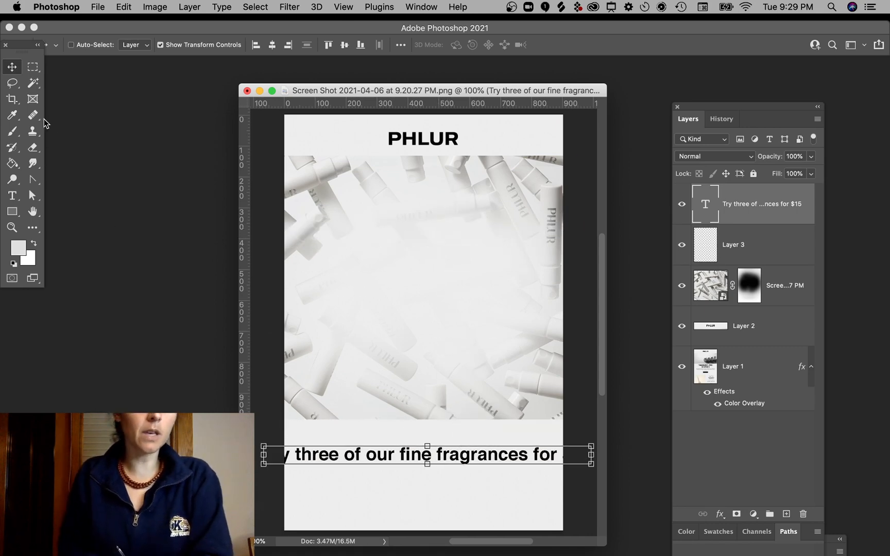
# Start a new text line over the upper part of the hero image and set its font to Montserrat Alternates Regular.
pyautogui.click(15, 195)
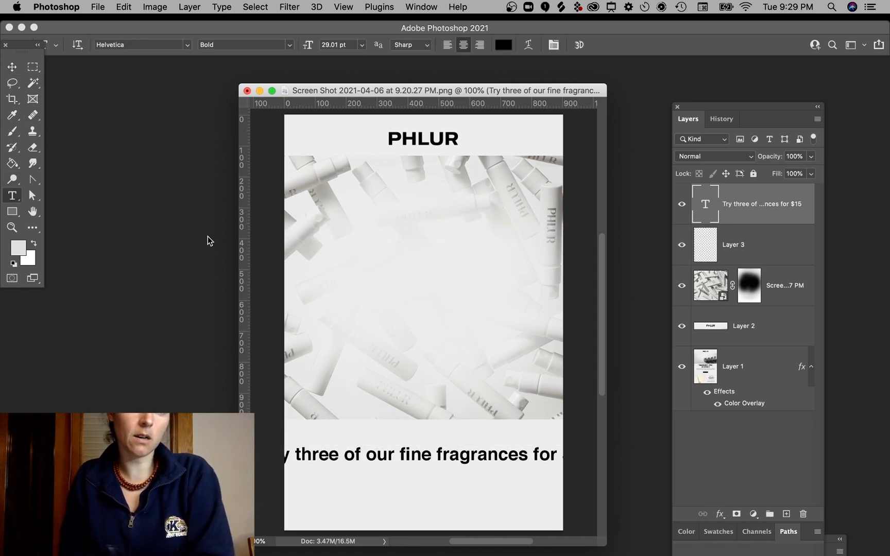
pyautogui.click(352, 224)
pyautogui.click(169, 46)
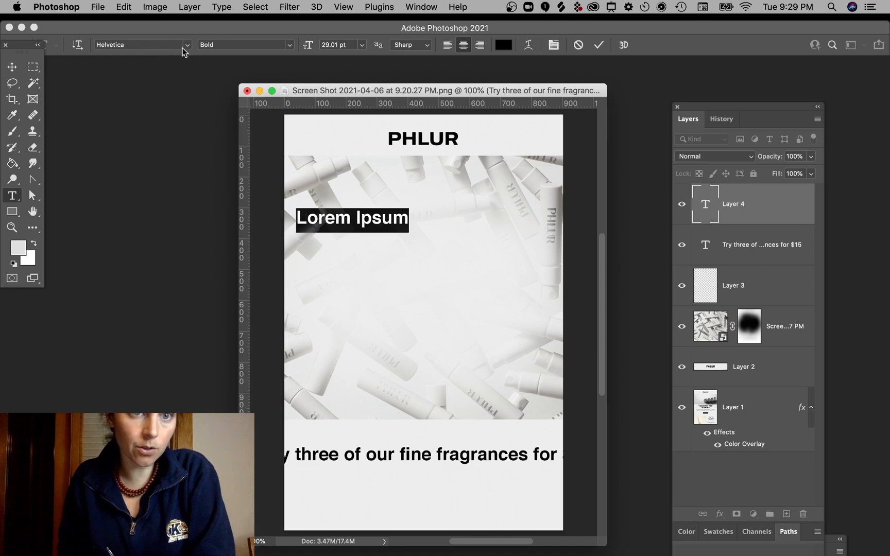
pyautogui.click(187, 46)
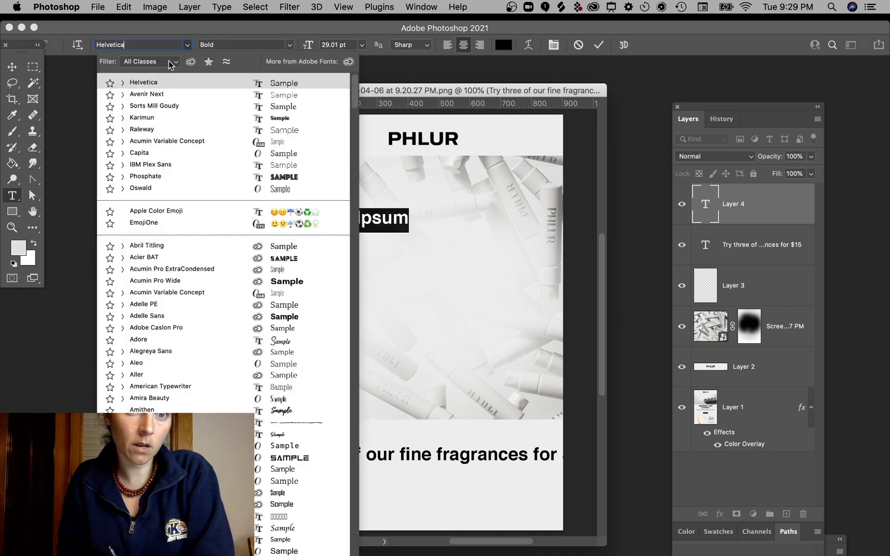
pyautogui.press('BackSpace')
pyautogui.press('BackSpace')
pyautogui.press('BackSpace')
pyautogui.press('BackSpace')
pyautogui.press('BackSpace')
pyautogui.press('BackSpace')
pyautogui.press('BackSpace')
pyautogui.press('BackSpace')
pyautogui.press('BackSpace')
pyautogui.write('M')
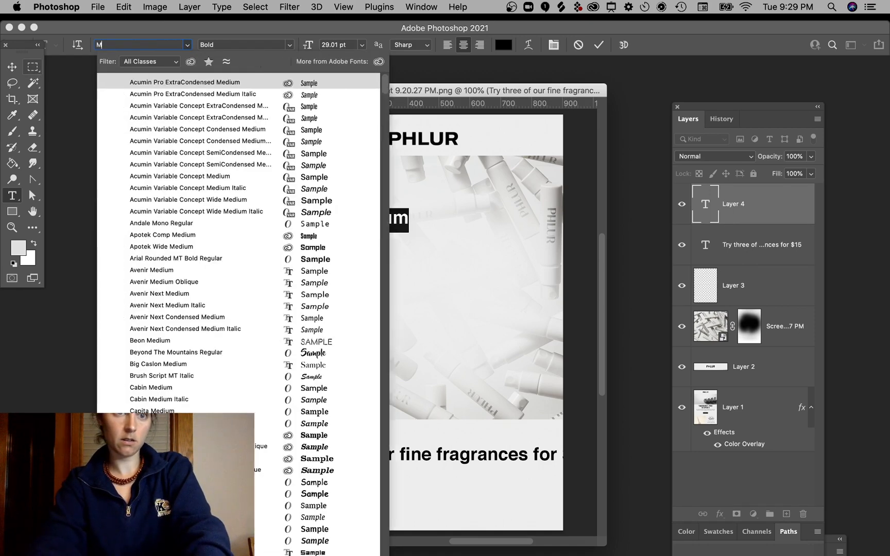
pyautogui.write('ontserrat Alternates')
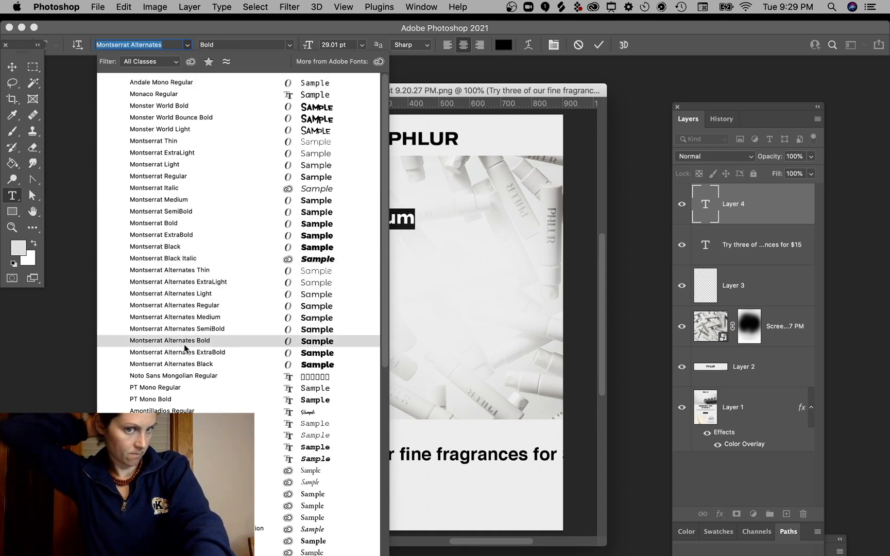
pyautogui.press('Down')
pyautogui.press('Down')
pyautogui.press('Down')
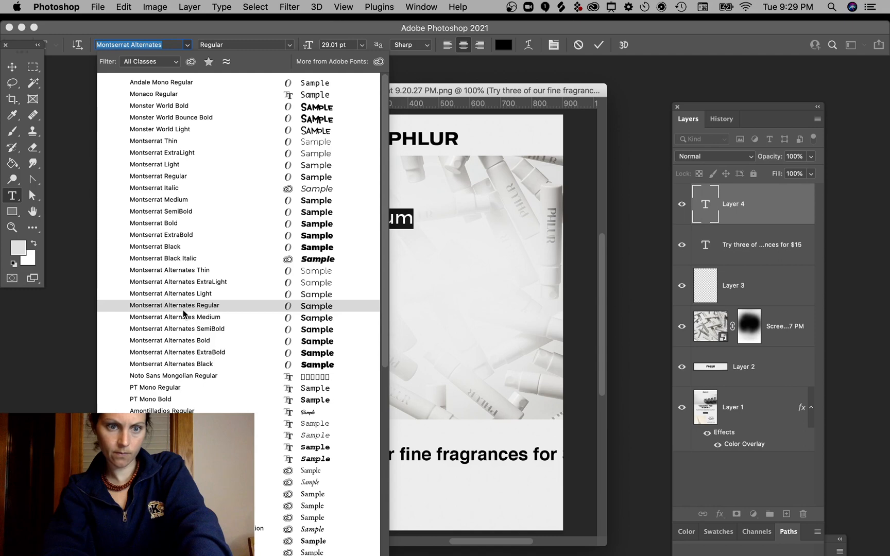
# Set the new "Lorem Ipsum" placeholder text to Montserrat SemiBold.
pyautogui.click(203, 329)
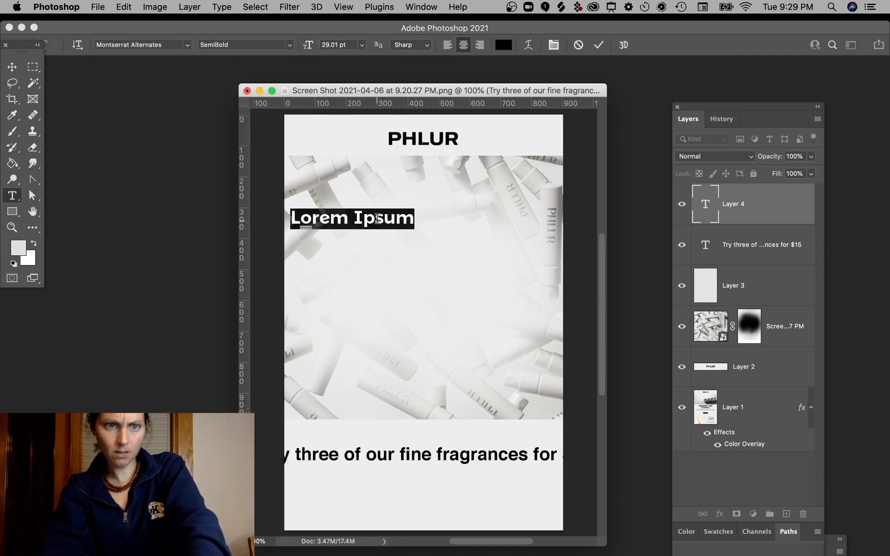
pyautogui.click(188, 45)
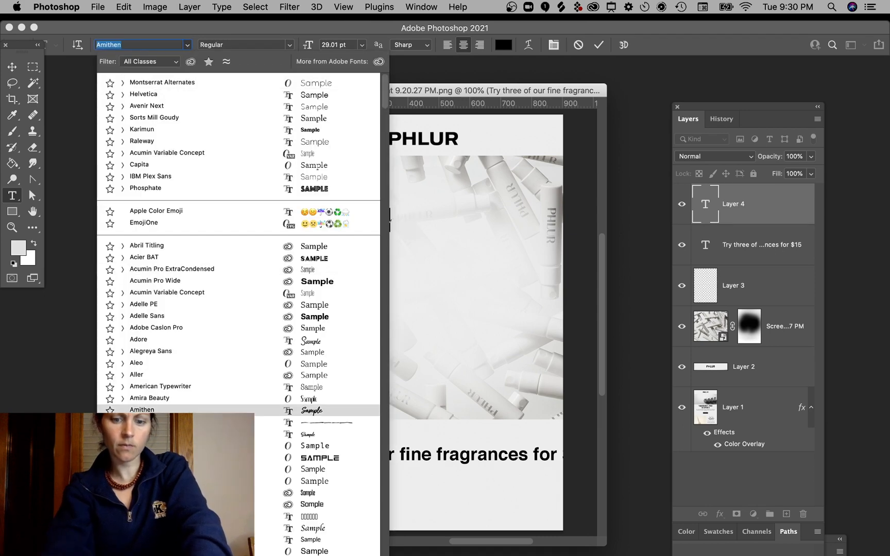
pyautogui.write('mon')
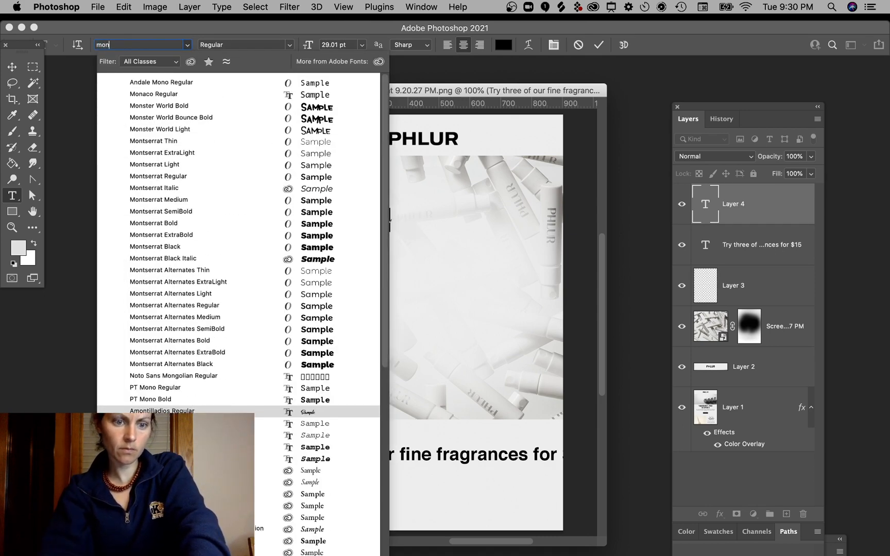
pyautogui.write('se')
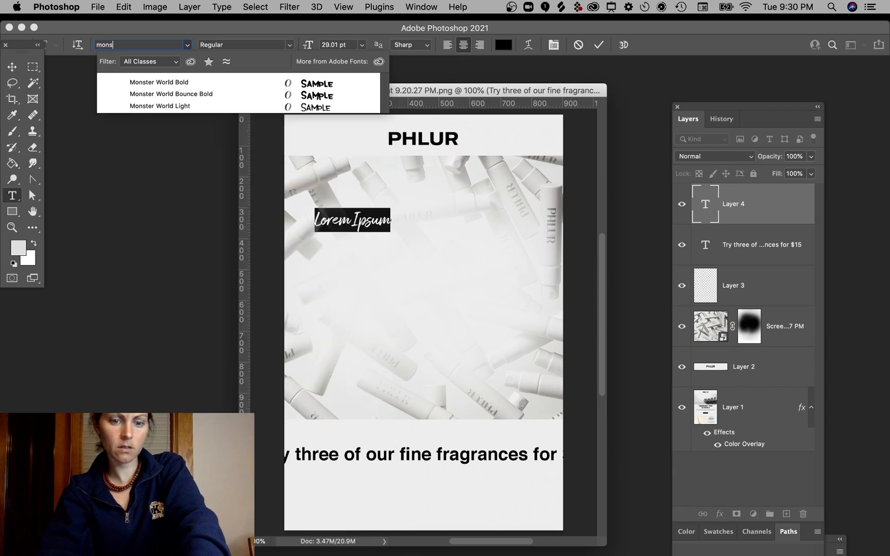
pyautogui.press('BackSpace')
pyautogui.press('BackSpace')
pyautogui.write('tserrat')
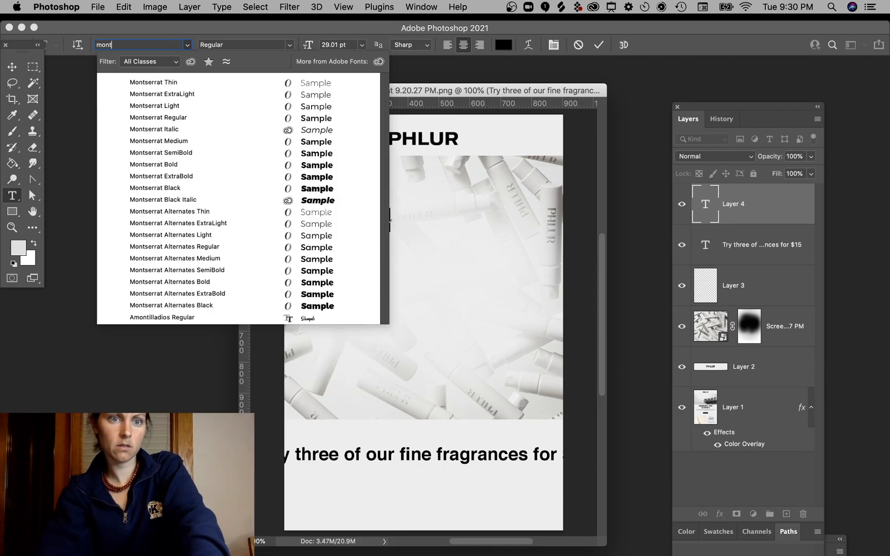
pyautogui.click(169, 156)
# Replace the placeholder with "Try three of our fine fragrances for $15" and move it beneath the matching line below the photo.
pyautogui.click(369, 219)
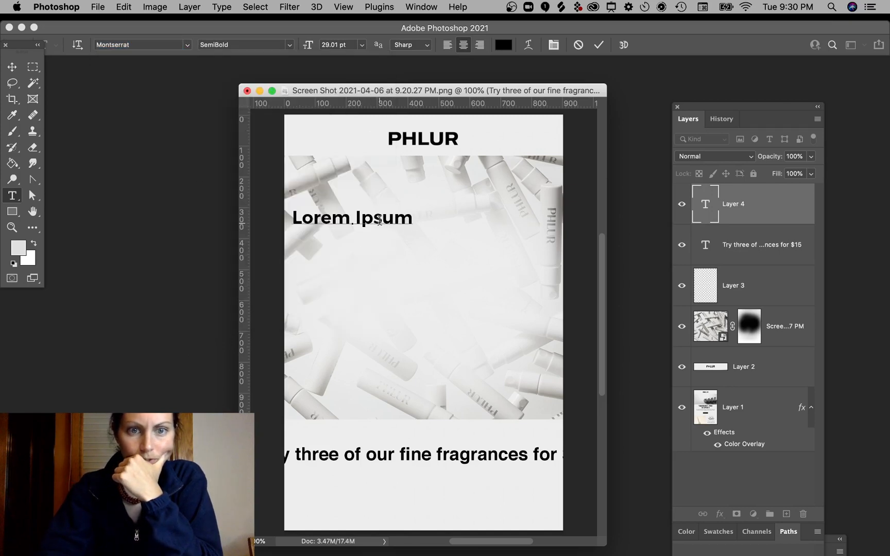
pyautogui.press('super+a')
pyautogui.write('Try three of our fine fragrances for $15')
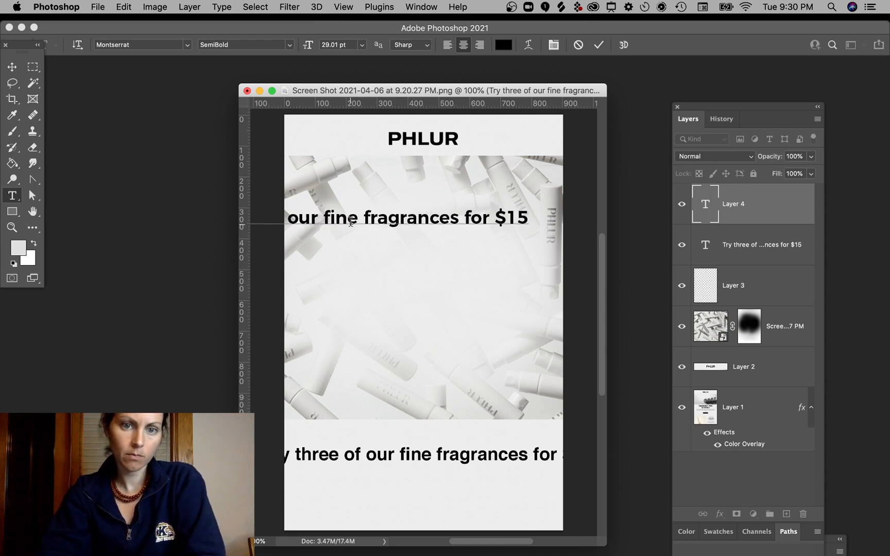
pyautogui.click(12, 67)
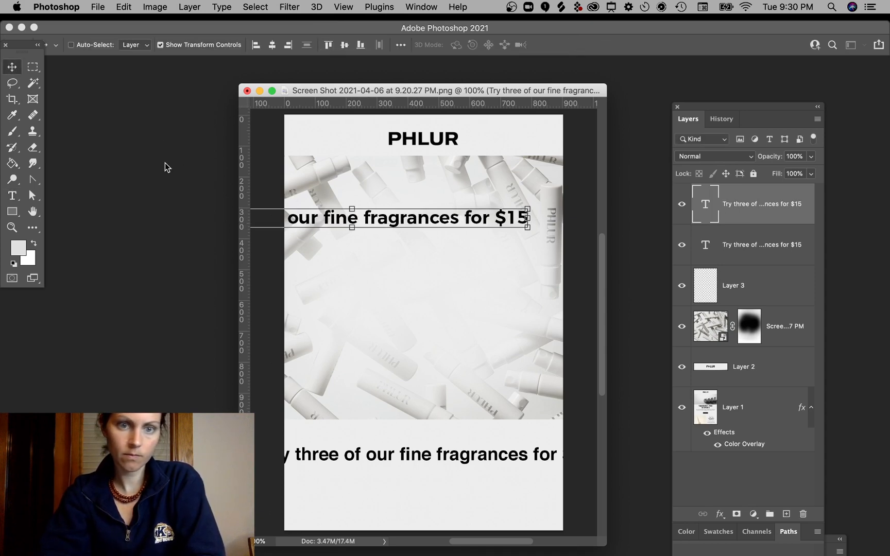
pyautogui.moveTo(439, 221); pyautogui.dragTo(504, 499)
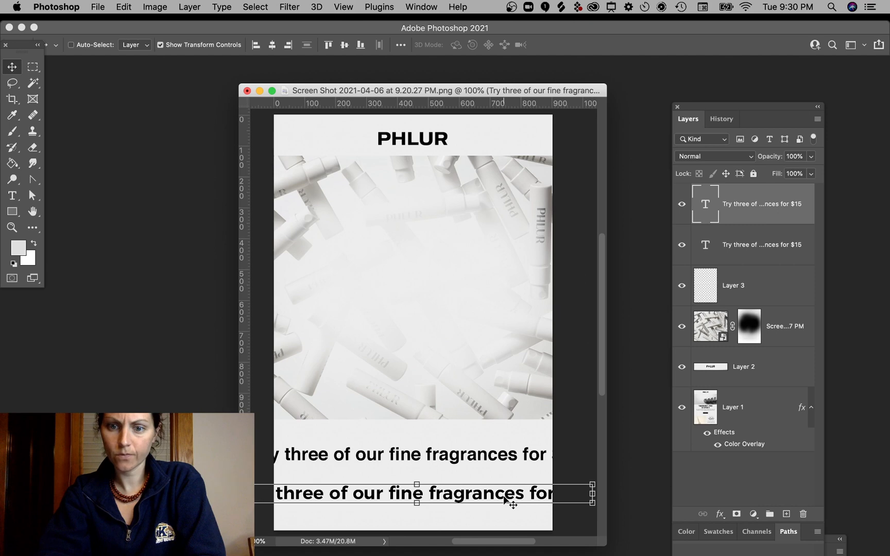
# Duplicate the Montserrat text line and place the copy over the lower half of the photo.
pyautogui.press('t')
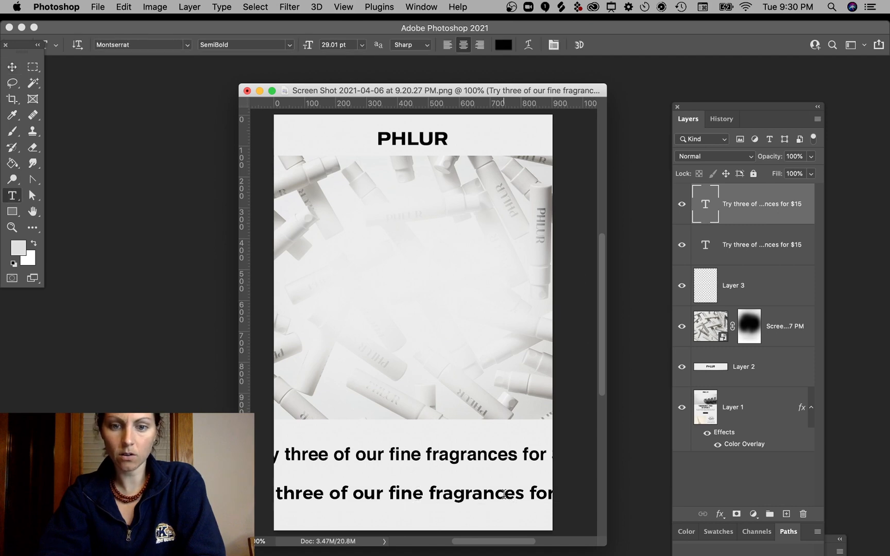
pyautogui.tripleClick(505, 495)
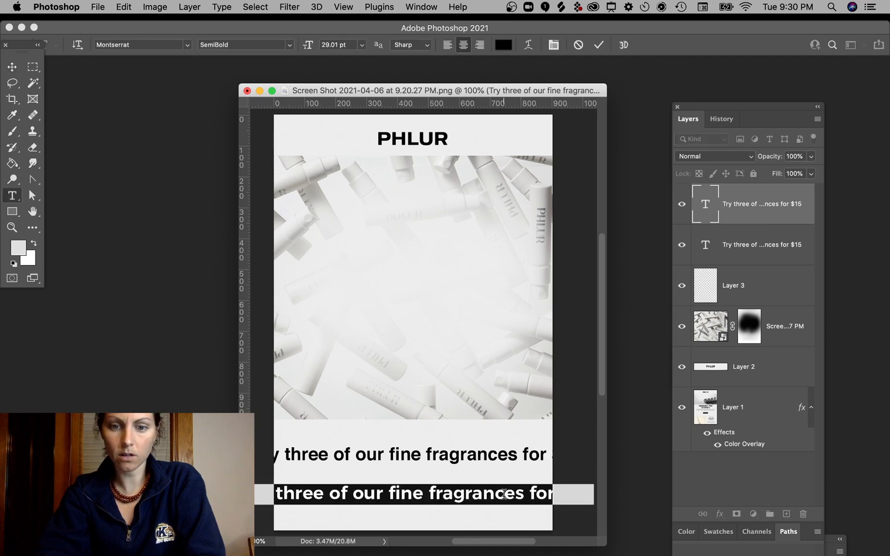
pyautogui.click(13, 68)
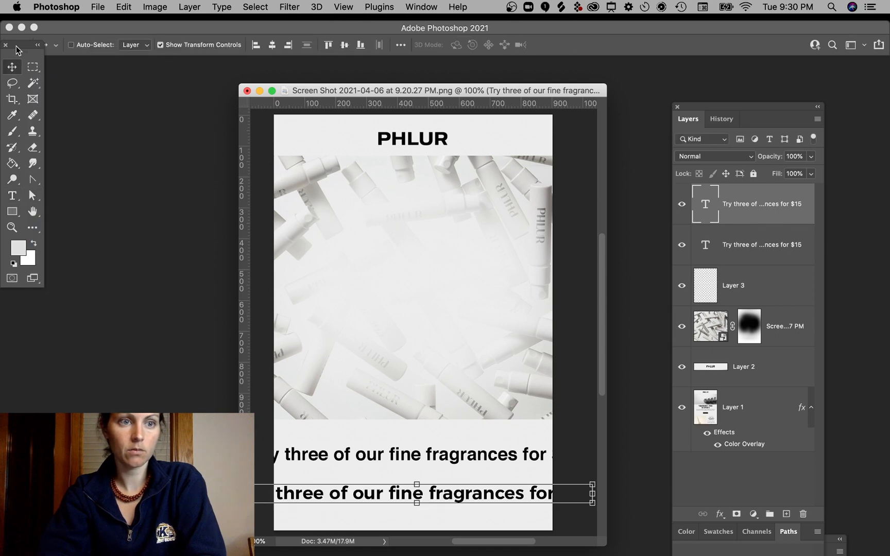
pyautogui.moveTo(458, 500); pyautogui.dragTo(485, 335)
# Apply All Caps to the copied text line on the photo.
pyautogui.doubleClick(479, 328)
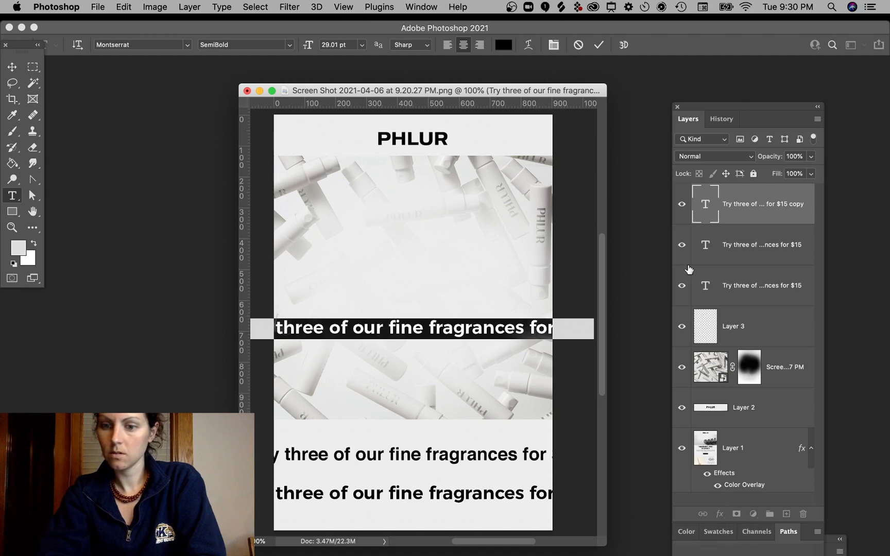
pyautogui.click(379, 7)
pyautogui.moveTo(421, 8)
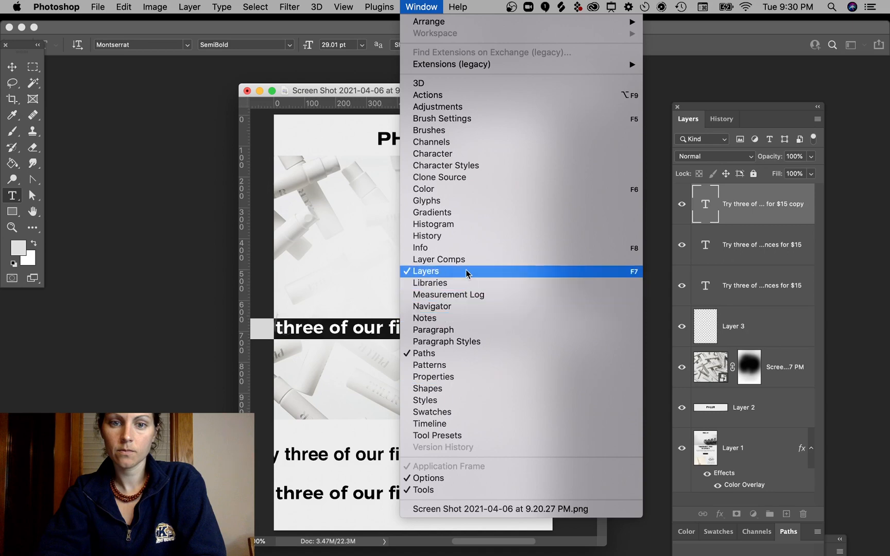
pyautogui.click(464, 153)
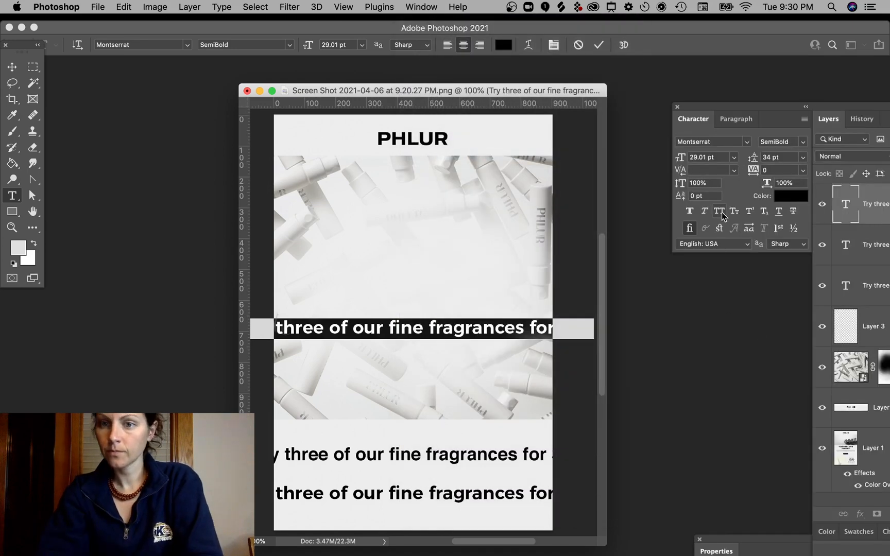
pyautogui.click(719, 212)
# Set the tracking of the all-caps text to 40.
pyautogui.doubleClick(448, 331)
pyautogui.press('super+a')
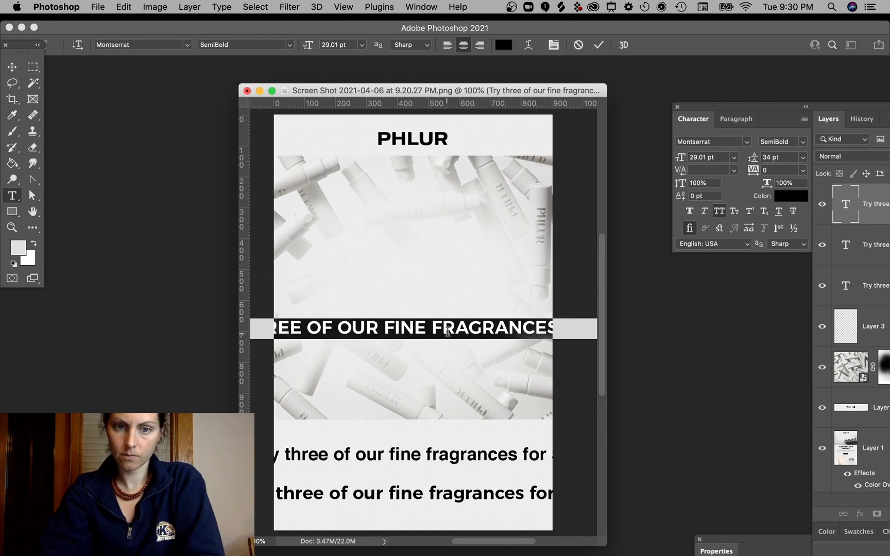
pyautogui.hotkey('alt', 'Right')
pyautogui.hotkey('alt', 'Right')
pyautogui.click(448, 331)
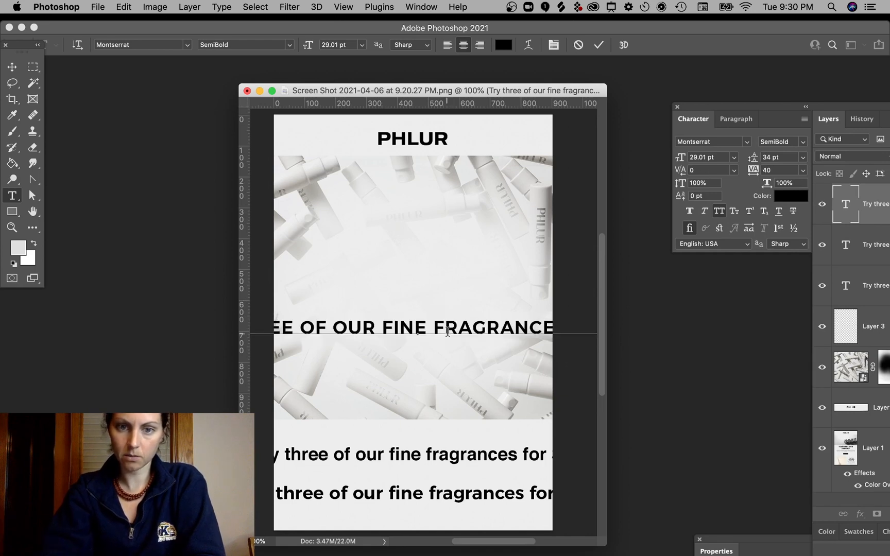
# Break the all-caps headline before "FINE" and position it near the horizontal centre of the photo's upper part.
pyautogui.click(12, 67)
pyautogui.moveTo(413, 338); pyautogui.dragTo(525, 231)
pyautogui.doubleClick(497, 230)
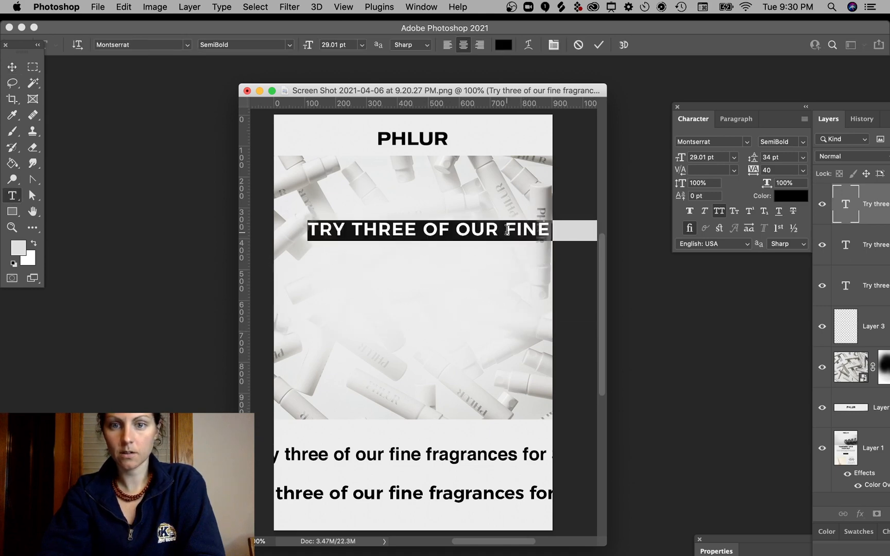
pyautogui.click(507, 230)
pyautogui.press('BackSpace')
pyautogui.press('Return')
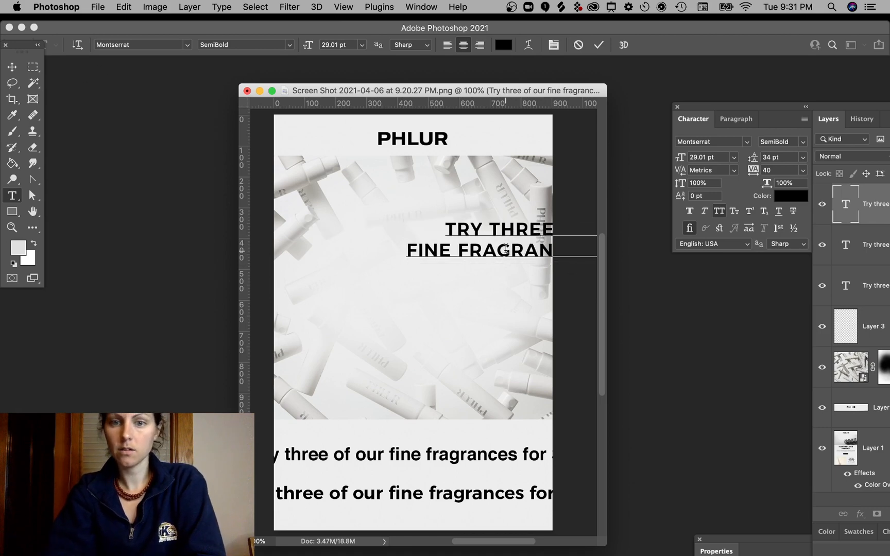
pyautogui.click(10, 64)
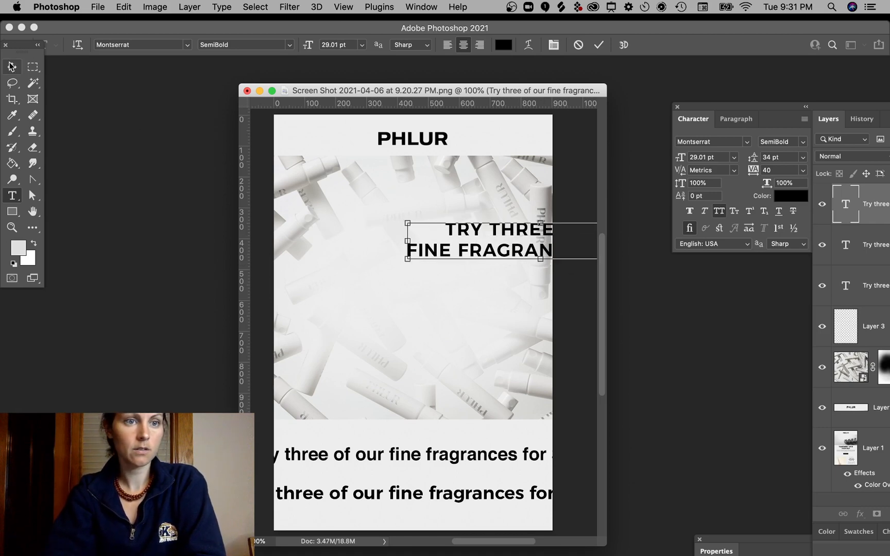
pyautogui.moveTo(522, 249); pyautogui.dragTo(406, 242)
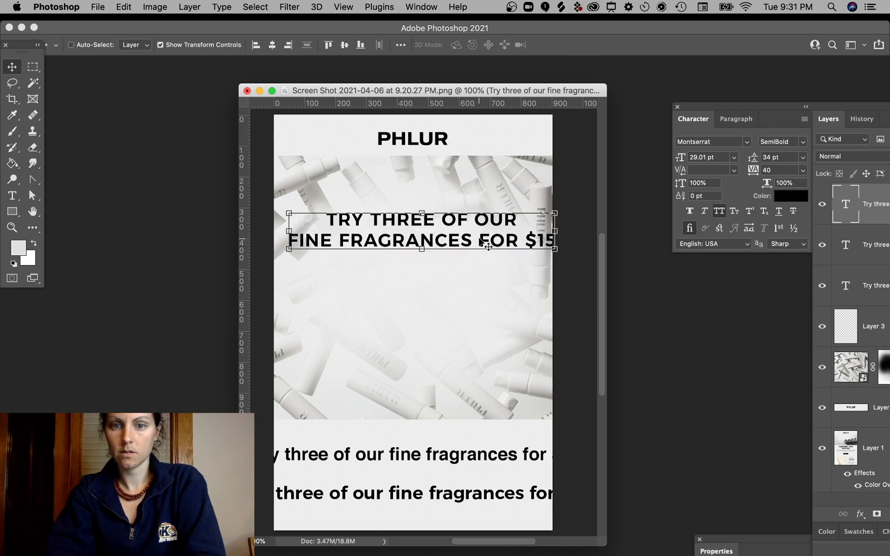
# Replace the space before "$15" with a line break so the price sits on a third headline line.
pyautogui.doubleClick(487, 244)
pyautogui.click(480, 241)
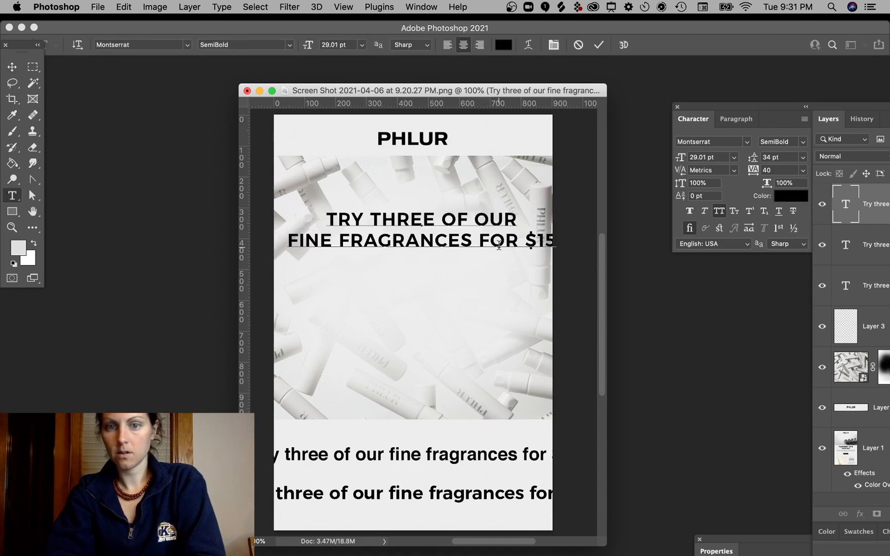
pyautogui.press('BackSpace')
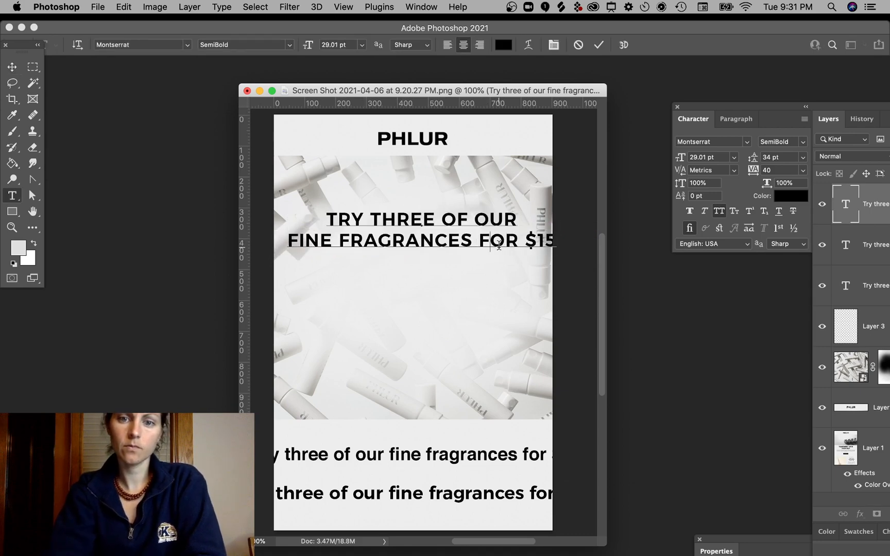
pyautogui.press('BackSpace')
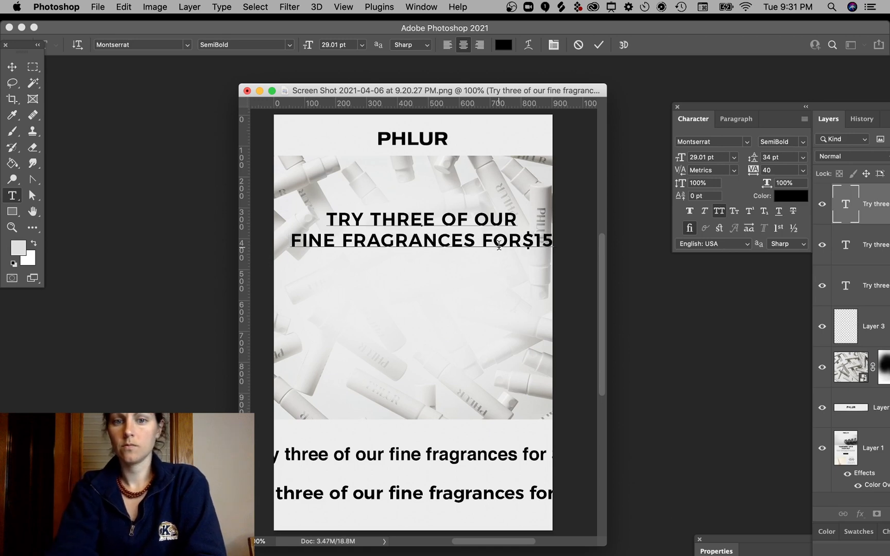
pyautogui.press('Return')
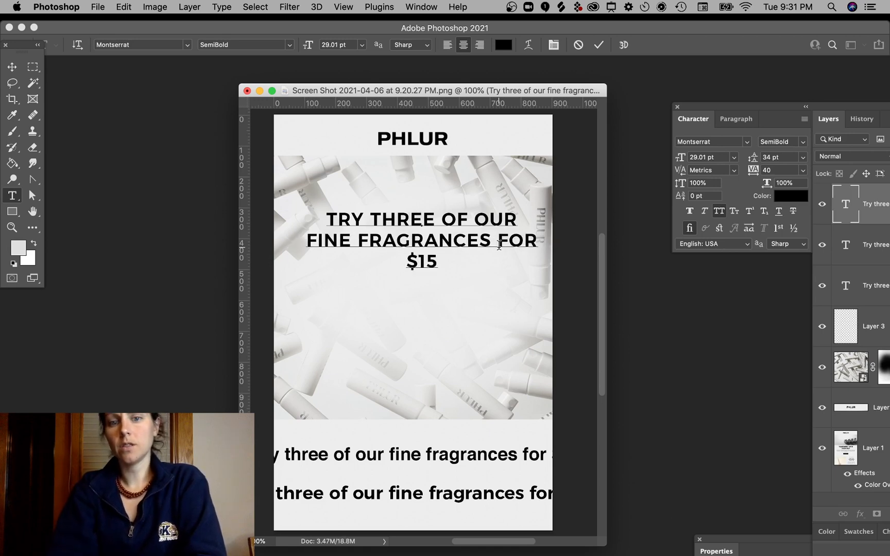
# Delete "$15" from the headline, leaving "TRY THREE OF OUR FINE FRAGRANCES FOR".
pyautogui.moveTo(444, 260); pyautogui.dragTo(391, 263)
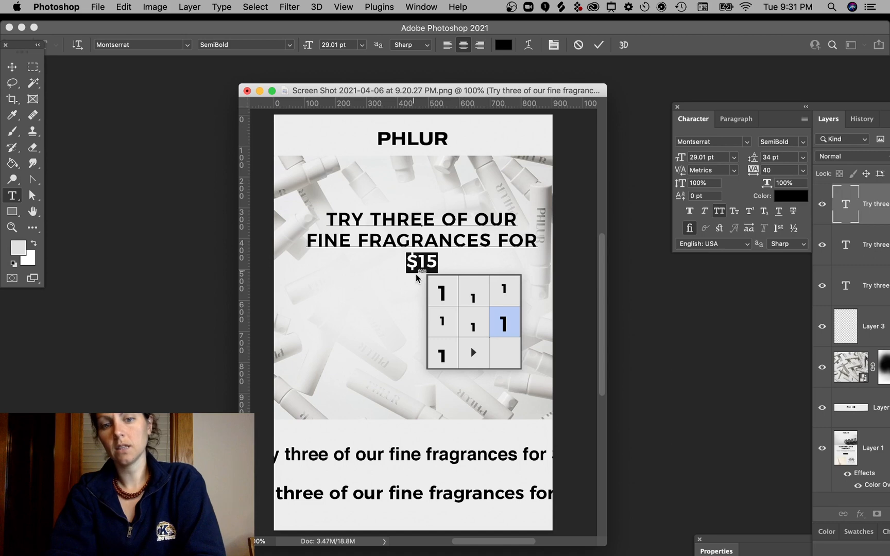
pyautogui.press('super')
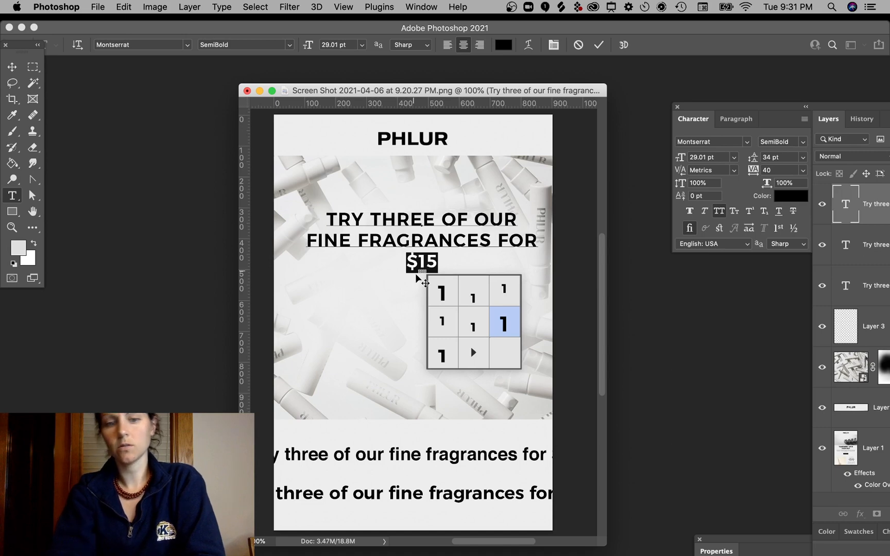
pyautogui.press('super')
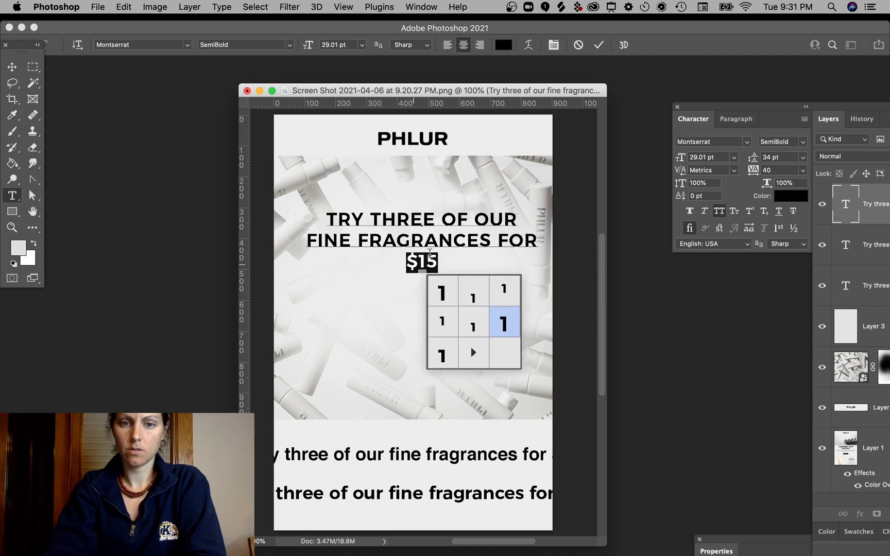
pyautogui.click(430, 253)
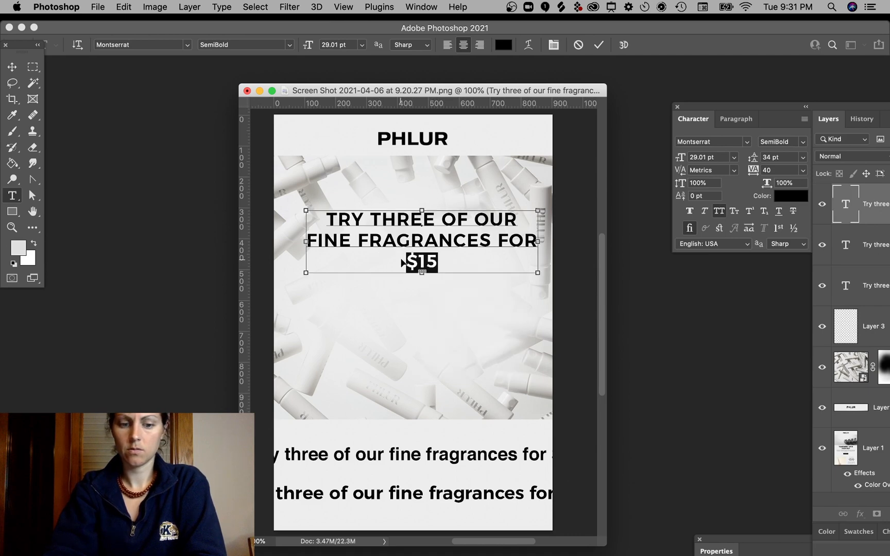
pyautogui.press('BackSpace')
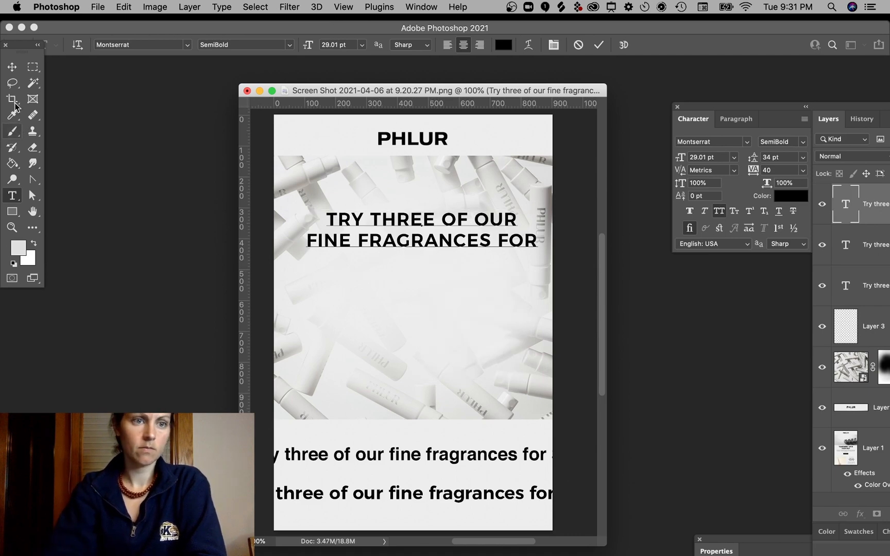
# Scale the headline down to about 26.29 pt, move it slightly lower and centre it horizontally on the canvas.
pyautogui.click(12, 66)
pyautogui.moveTo(500, 252)
pyautogui.mouseDown()
pyautogui.moveTo(496, 268)
pyautogui.moveTo(530, 274)
pyautogui.moveTo(490, 255)
pyautogui.mouseUp()
pyautogui.press('Return')
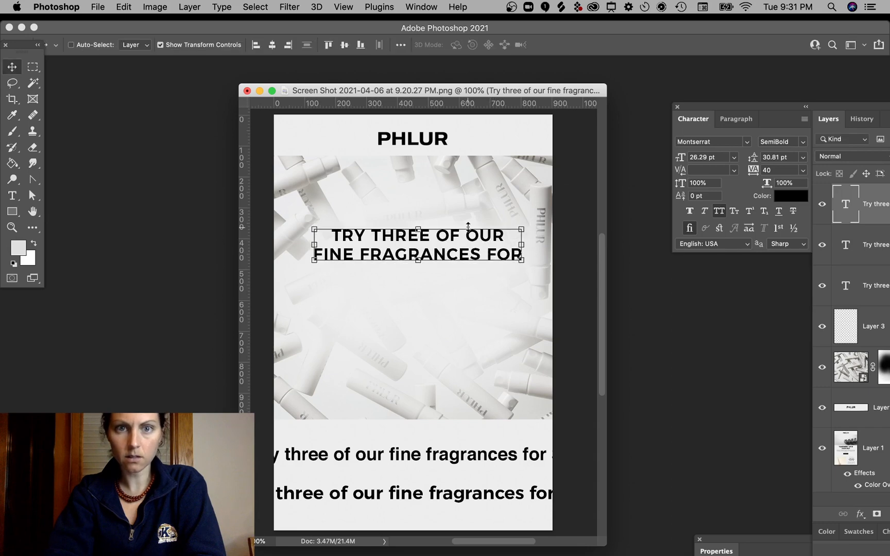
pyautogui.click(274, 45)
pyautogui.click(577, 298)
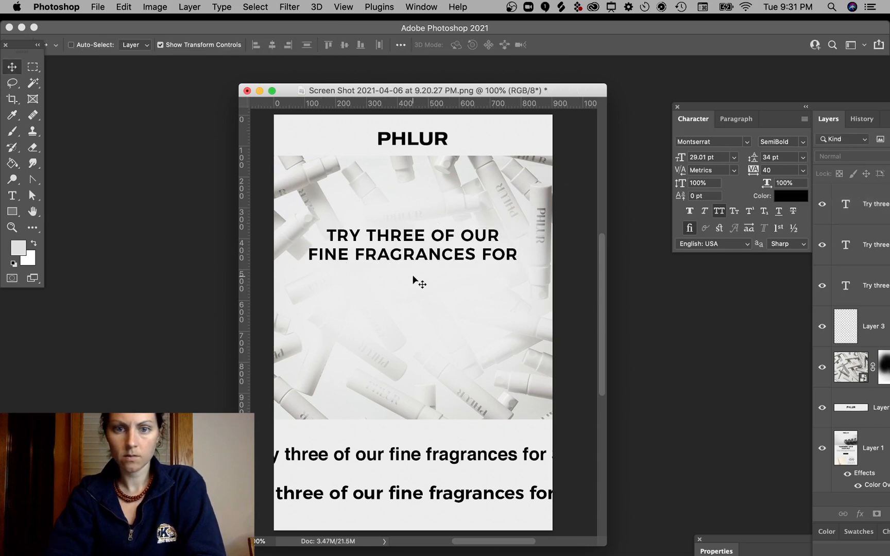
# Duplicate the two-line headline below itself and replace the copy's text with "$15".
pyautogui.moveTo(421, 257); pyautogui.dragTo(437, 314)
pyautogui.press('t')
pyautogui.click(437, 313)
pyautogui.press('super+a')
pyautogui.write('$15')
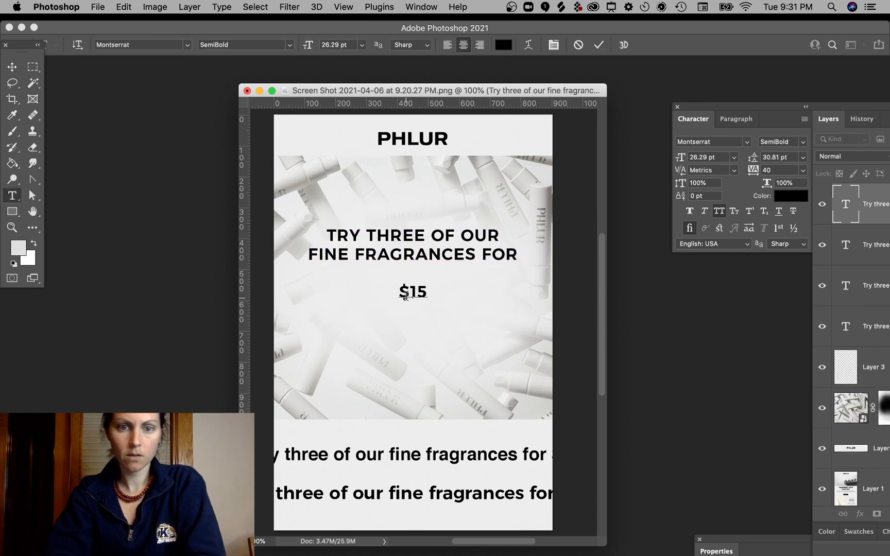
# Enlarge the "$15" text to about 90 pt under the headline and centre it horizontally on the canvas.
pyautogui.click(12, 67)
pyautogui.press('super+t')
pyautogui.moveTo(428, 301); pyautogui.dragTo(454, 322)
pyautogui.moveTo(447, 303); pyautogui.dragTo(440, 317)
pyautogui.press('Return')
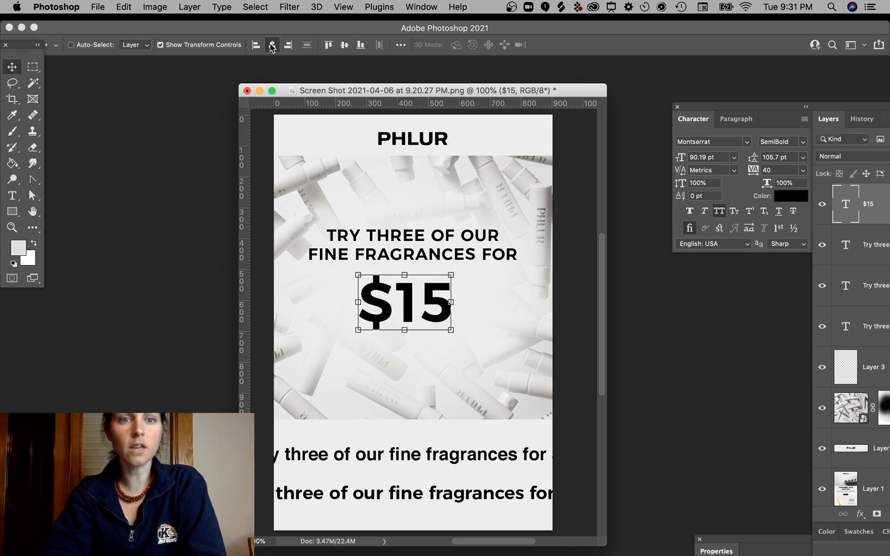
pyautogui.click(272, 45)
pyautogui.keyDown('super'); pyautogui.click(575, 301); pyautogui.keyUp('super')
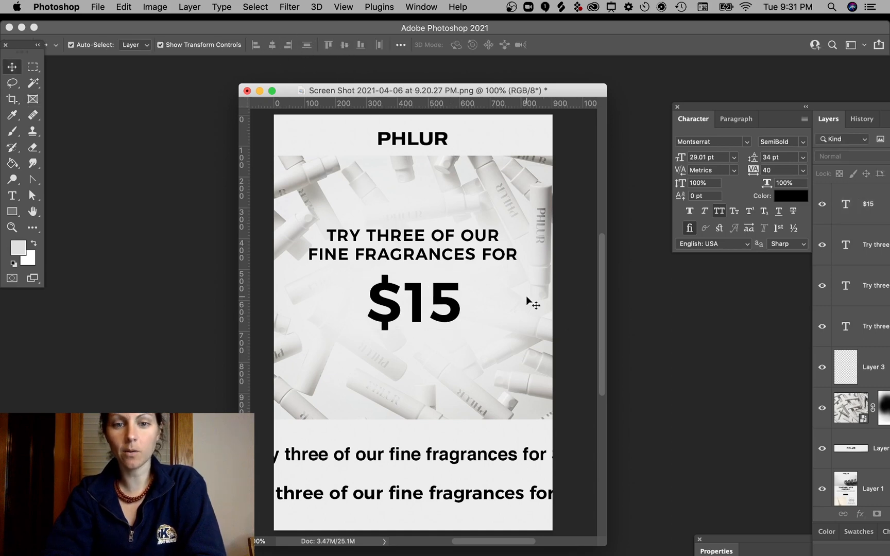
# Shift the "$15" text slightly left under the headline and scale it down to about 69.78 pt.
pyautogui.keyDown('super'); pyautogui.click(440, 300); pyautogui.keyUp('super')
pyautogui.moveTo(453, 304); pyautogui.dragTo(447, 304)
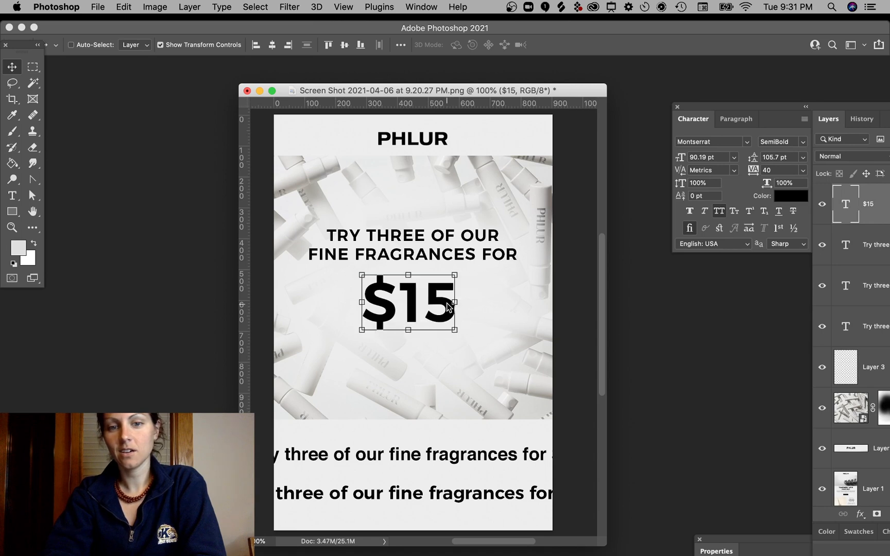
pyautogui.keyDown('super'); pyautogui.click(575, 316); pyautogui.keyUp('super')
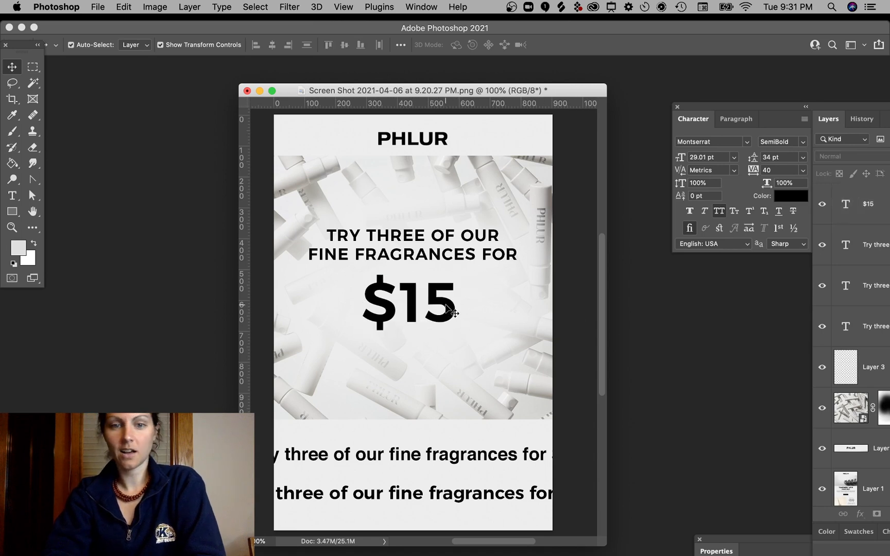
pyautogui.click(446, 309)
pyautogui.moveTo(457, 329); pyautogui.dragTo(437, 302)
pyautogui.press('Return')
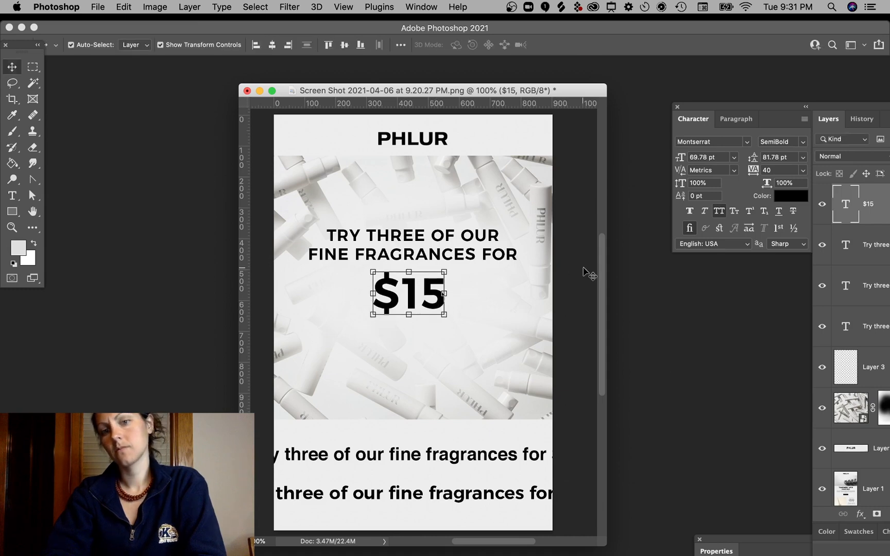
pyautogui.keyDown('super'); pyautogui.click(584, 268); pyautogui.keyUp('super')
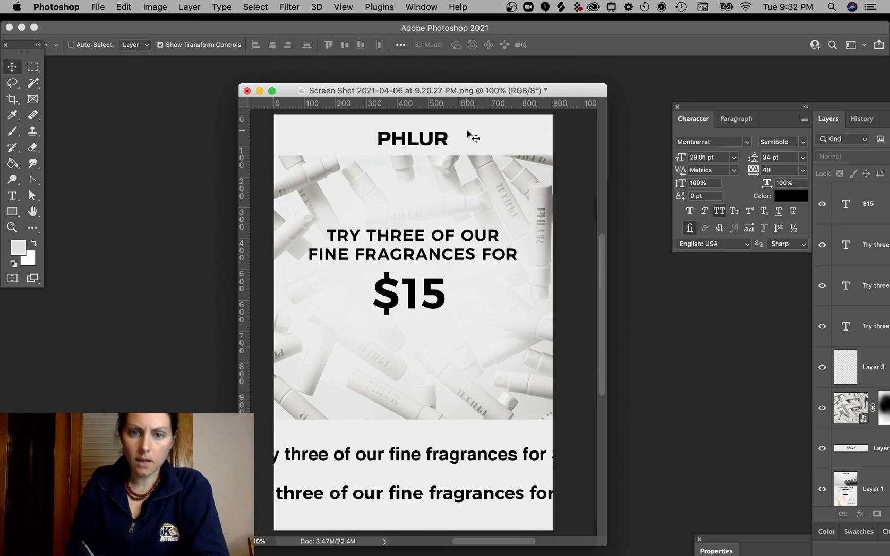
# Brush black at 43% opacity, size 500, on the product photo's layer mask to fade the bottles further around the text.
pyautogui.keyDown('super'); pyautogui.click(505, 361); pyautogui.keyUp('super')
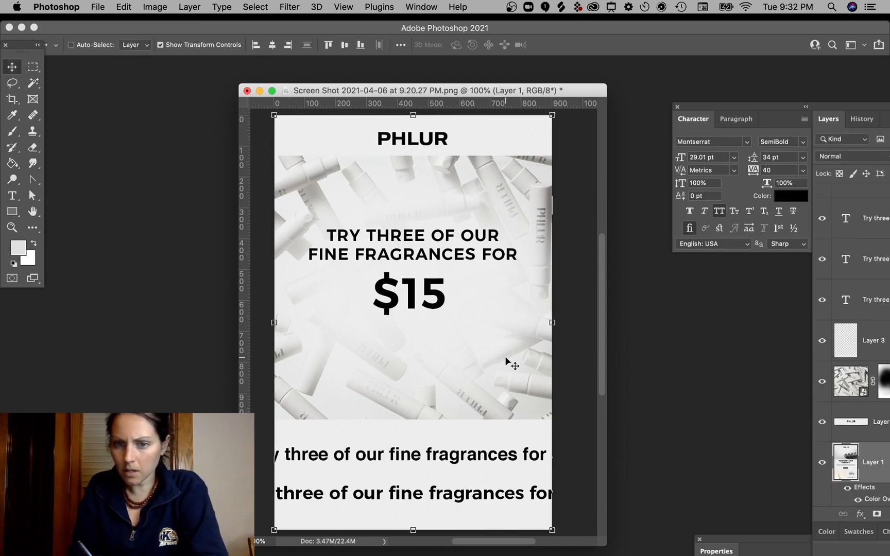
pyautogui.click(884, 385)
pyautogui.moveTo(832, 108); pyautogui.dragTo(746, 89)
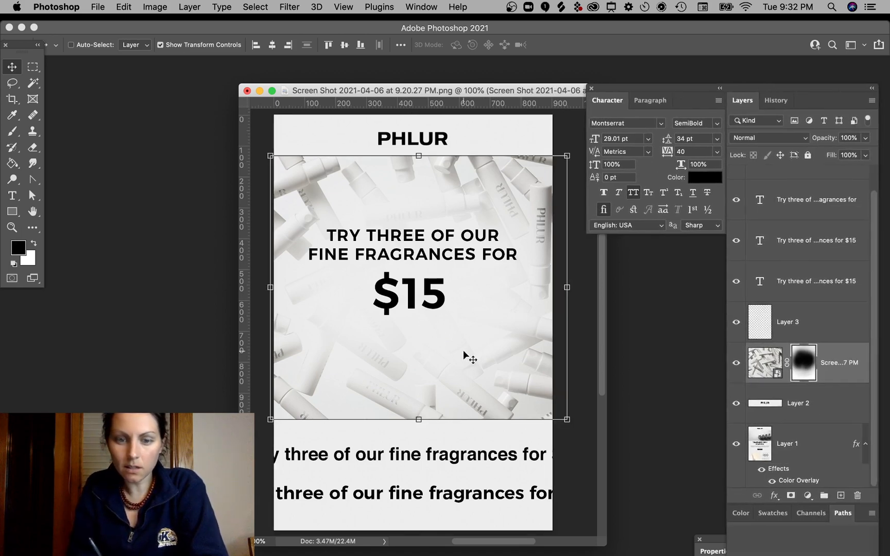
pyautogui.press('b')
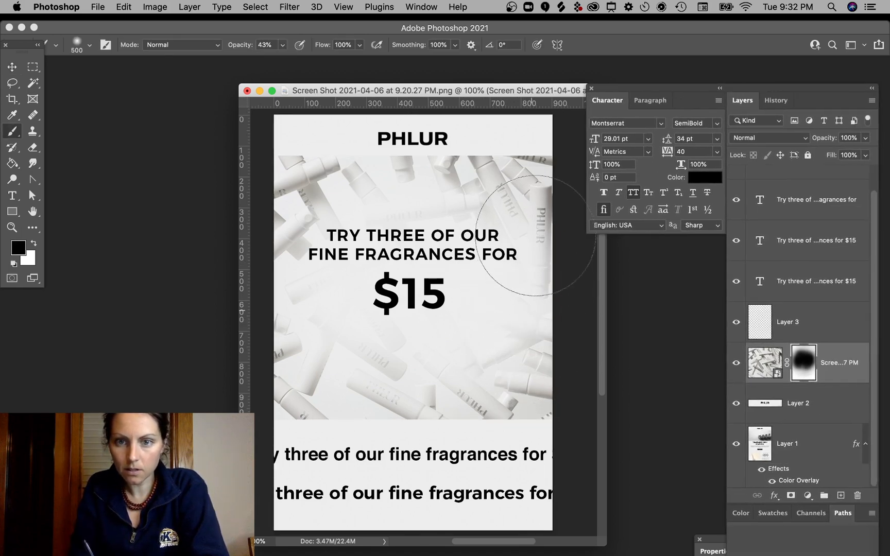
pyautogui.moveTo(366, 177)
pyautogui.mouseDown()
pyautogui.moveTo(348, 203)
pyautogui.moveTo(354, 365)
pyautogui.moveTo(533, 320)
pyautogui.mouseUp()
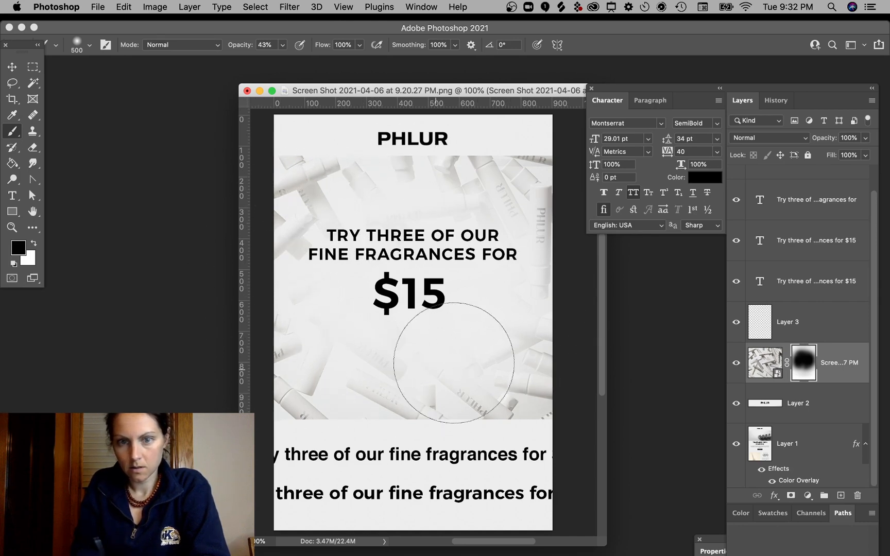
# Brush white at 21% opacity over the product photo's layer mask to softly bring the faded bottles back.
pyautogui.press('x')
pyautogui.moveTo(510, 173)
pyautogui.mouseDown()
pyautogui.moveTo(518, 297)
pyautogui.moveTo(474, 406)
pyautogui.moveTo(493, 421)
pyautogui.mouseUp()
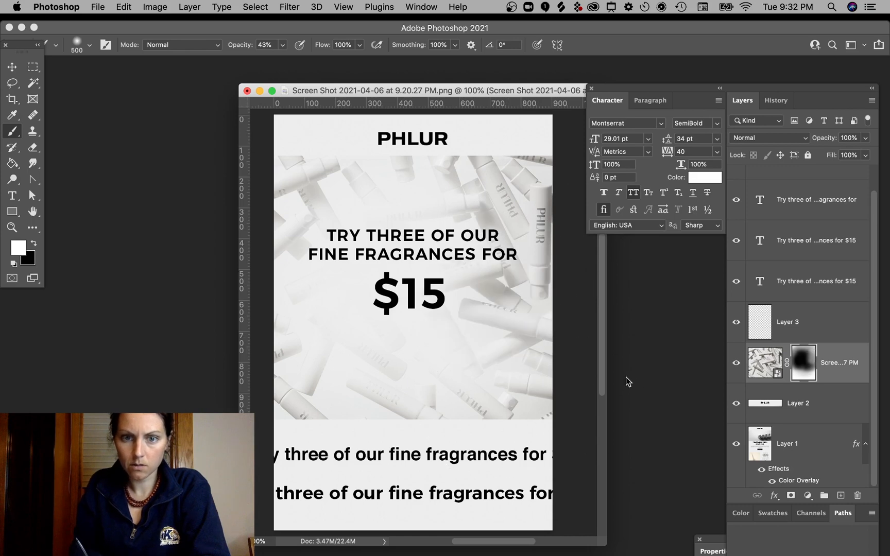
pyautogui.press('super+z')
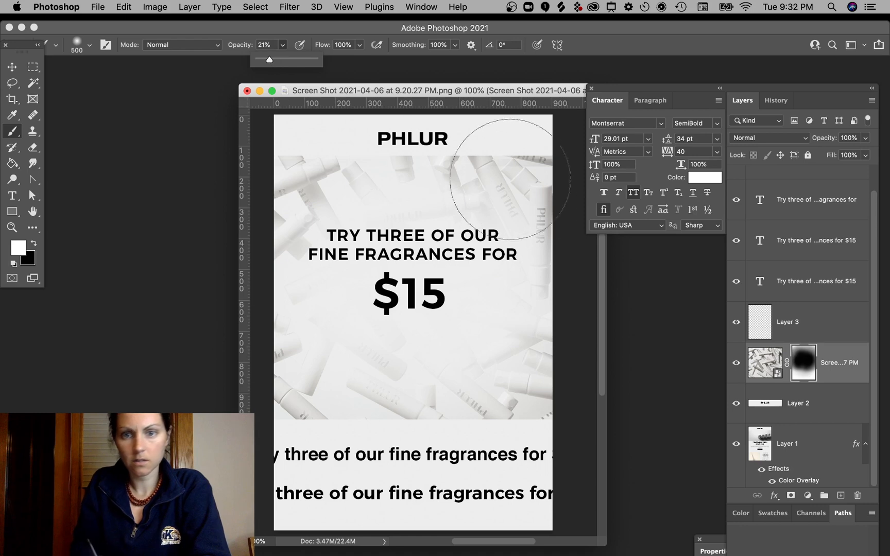
pyautogui.moveTo(510, 179)
pyautogui.mouseDown()
pyautogui.moveTo(528, 314)
pyautogui.moveTo(505, 346)
pyautogui.moveTo(465, 255)
pyautogui.moveTo(388, 176)
pyautogui.moveTo(311, 242)
pyautogui.moveTo(309, 341)
pyautogui.moveTo(330, 401)
pyautogui.moveTo(451, 422)
pyautogui.moveTo(520, 411)
pyautogui.moveTo(405, 383)
pyautogui.moveTo(518, 371)
pyautogui.moveTo(520, 386)
pyautogui.moveTo(546, 389)
pyautogui.moveTo(433, 370)
pyautogui.moveTo(465, 380)
pyautogui.moveTo(429, 278)
pyautogui.moveTo(469, 201)
pyautogui.moveTo(456, 282)
pyautogui.mouseUp()
pyautogui.moveTo(400, 198)
pyautogui.mouseDown()
pyautogui.moveTo(473, 228)
pyautogui.moveTo(437, 180)
pyautogui.moveTo(504, 216)
pyautogui.mouseUp()
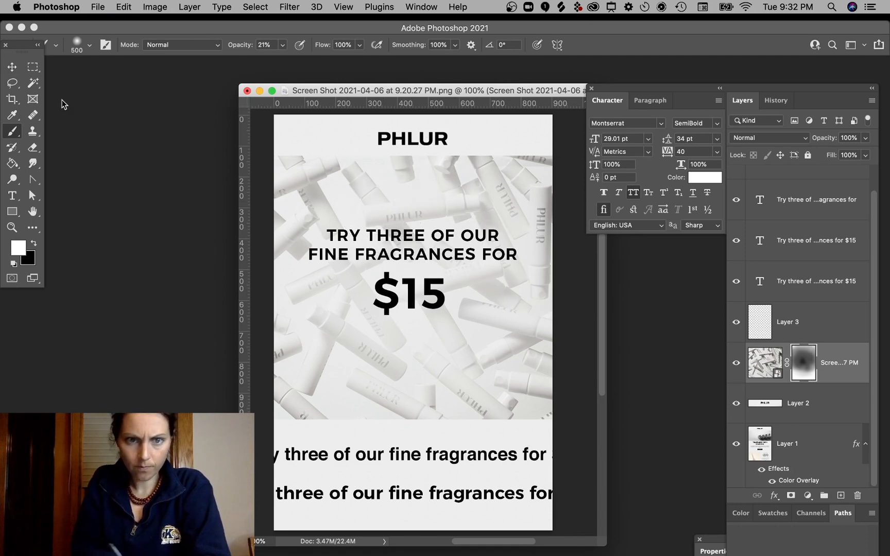
# Nudge the two-line headline slightly down, closer to the "$15" price.
pyautogui.press('v')
pyautogui.keyDown('super'); pyautogui.click(474, 255); pyautogui.keyUp('super')
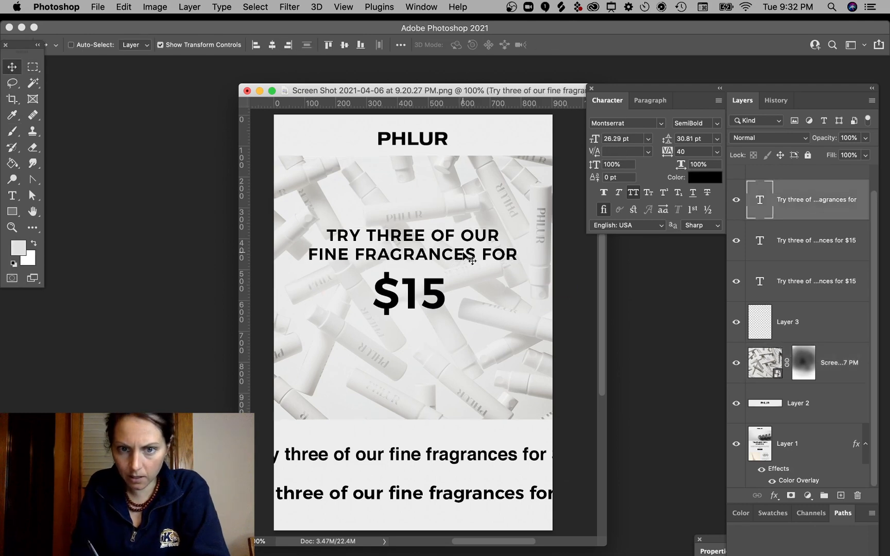
pyautogui.moveTo(468, 255); pyautogui.dragTo(466, 258)
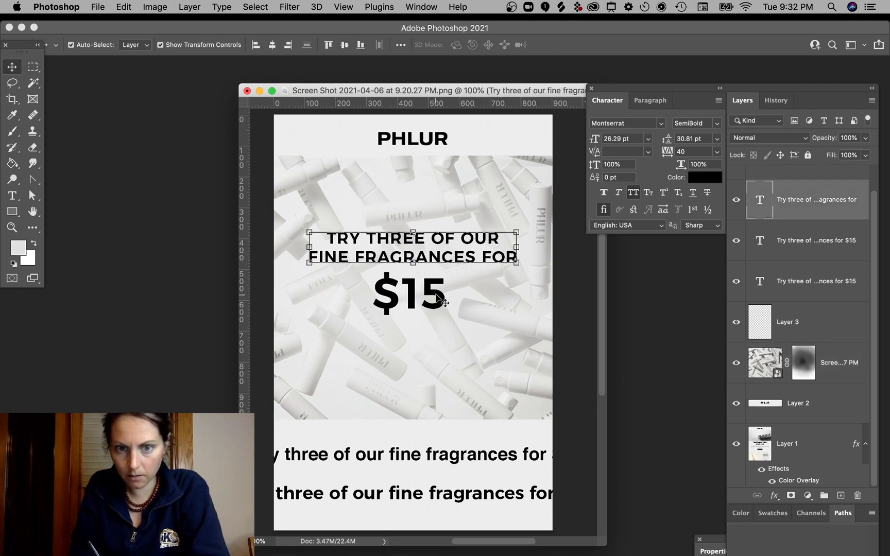
pyautogui.keyDown('super'); pyautogui.click(440, 299); pyautogui.keyUp('super')
pyautogui.doubleClick(433, 305)
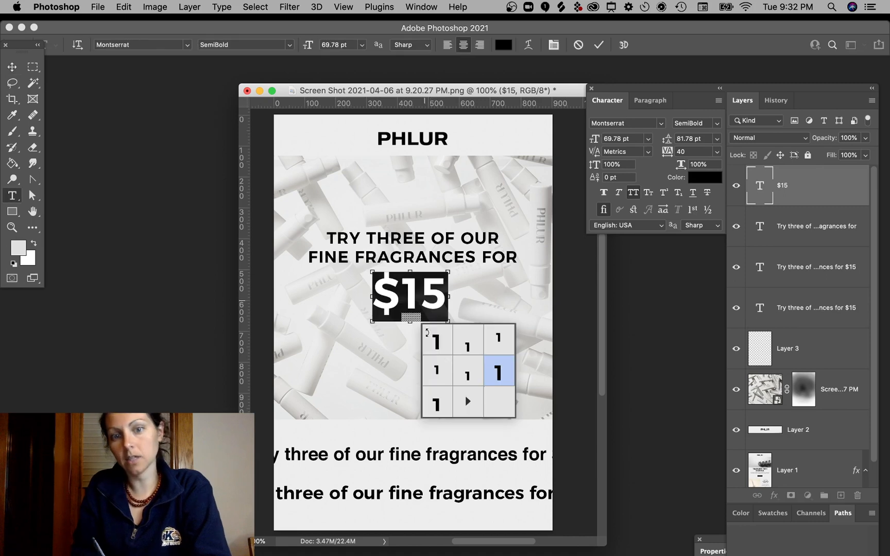
pyautogui.press('Escape')
pyautogui.keyDown('super'); pyautogui.click(587, 318); pyautogui.keyUp('super')
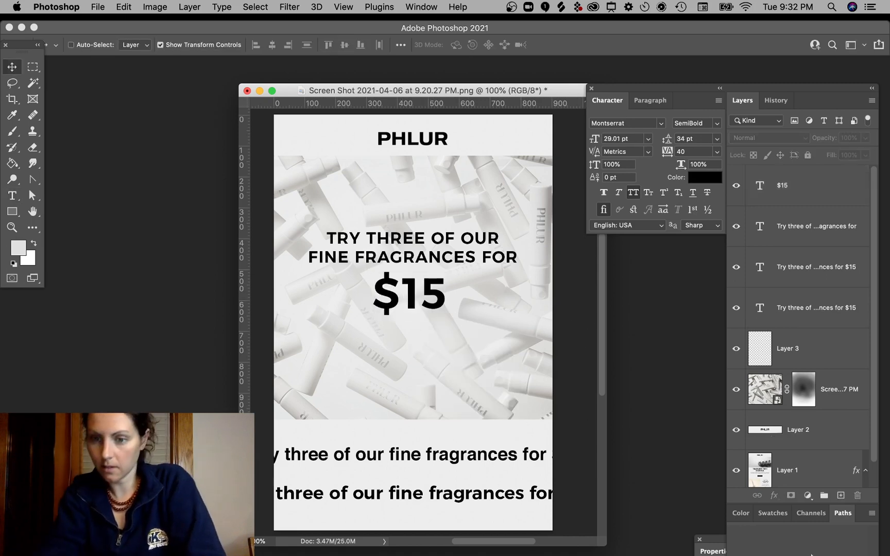
# Duplicate Layer 1 to the top of the layer stack and hide the copy's Color Overlay effect to reveal the original email screenshot.
pyautogui.click(821, 474)
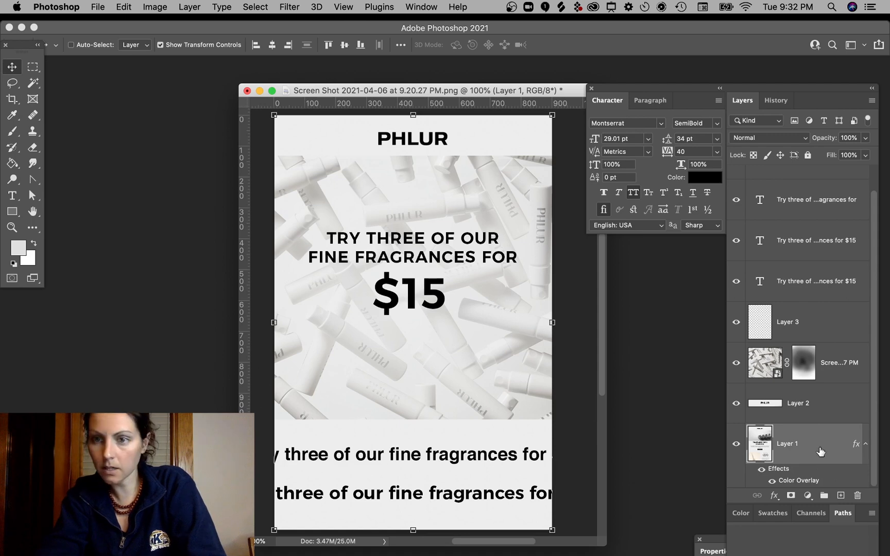
pyautogui.moveTo(821, 451); pyautogui.dragTo(812, 164)
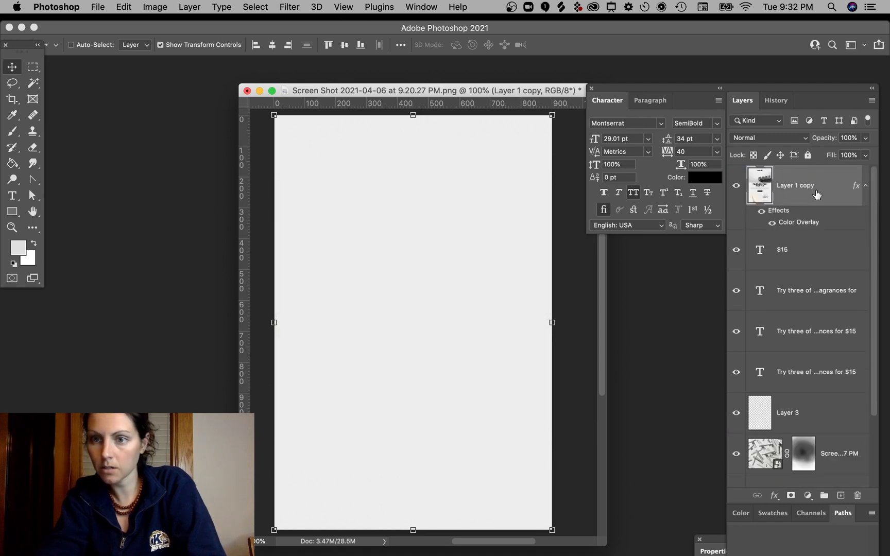
pyautogui.click(772, 225)
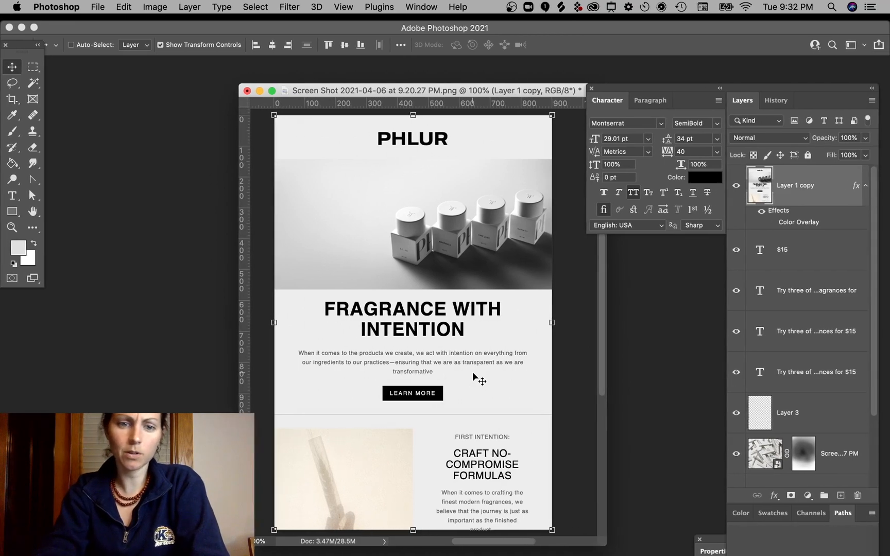
# Switch to Chrome and examine call-to-action styling on the PHLUR custom sample sets, all products and home pages.
pyautogui.press('super+Tab')
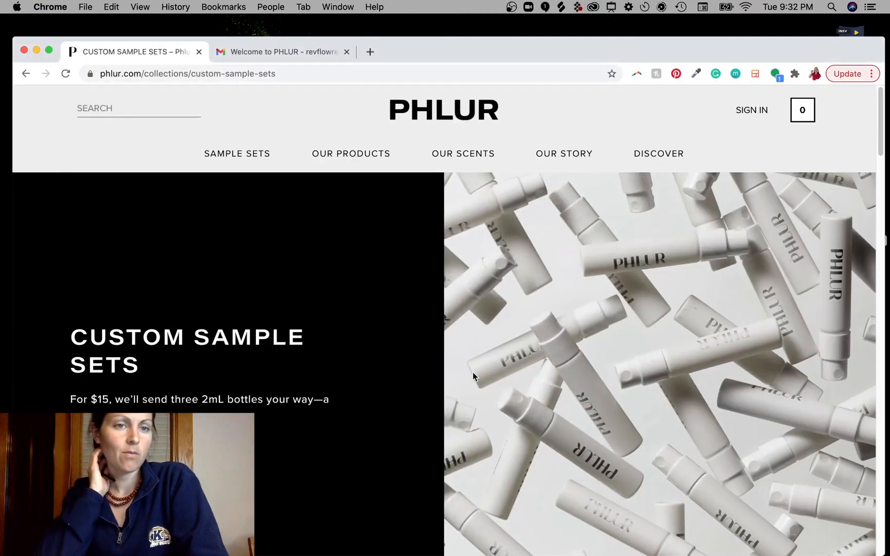
pyautogui.scroll(-5, 473, 375)
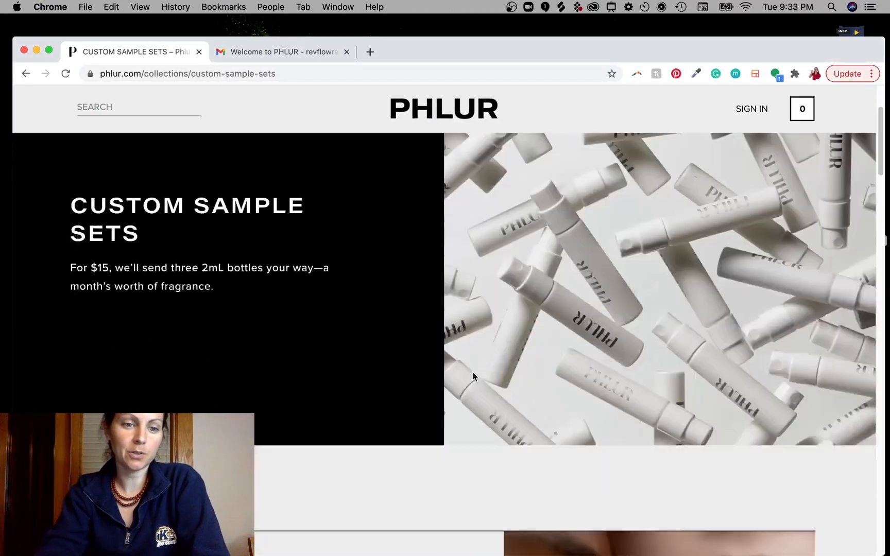
pyautogui.scroll(-4, 473, 373)
pyautogui.scroll(8, 474, 374)
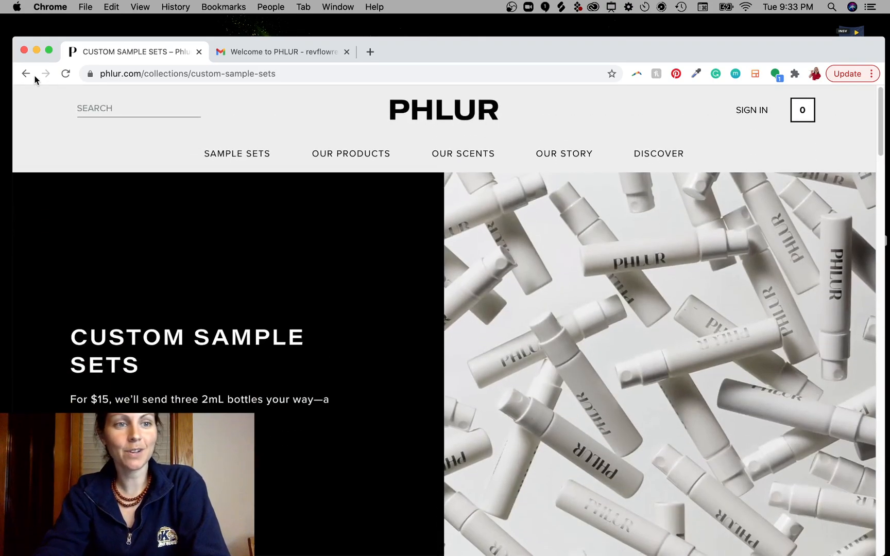
pyautogui.click(26, 73)
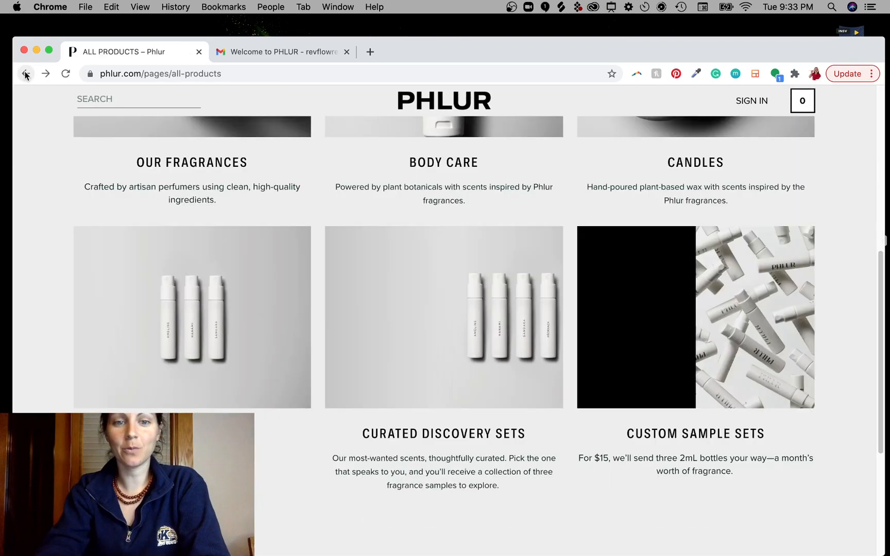
pyautogui.scroll(10, 300, 262)
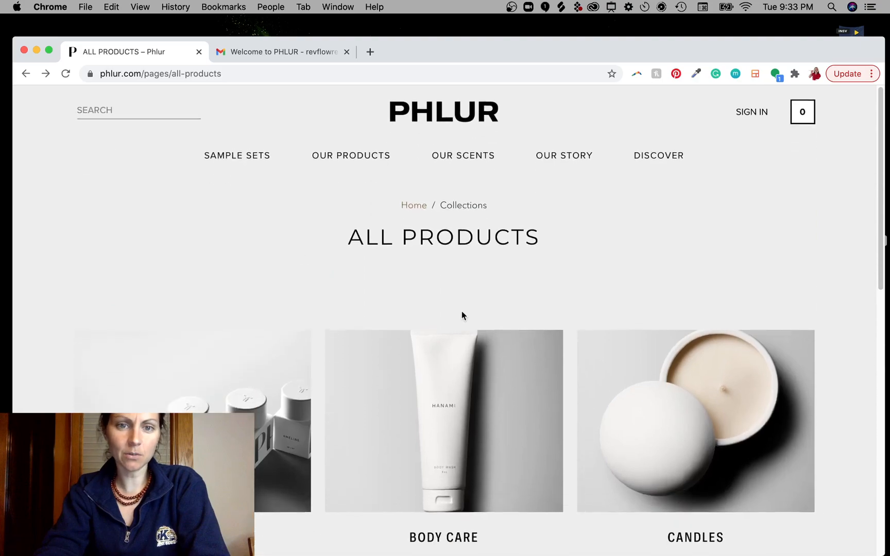
pyautogui.click(26, 73)
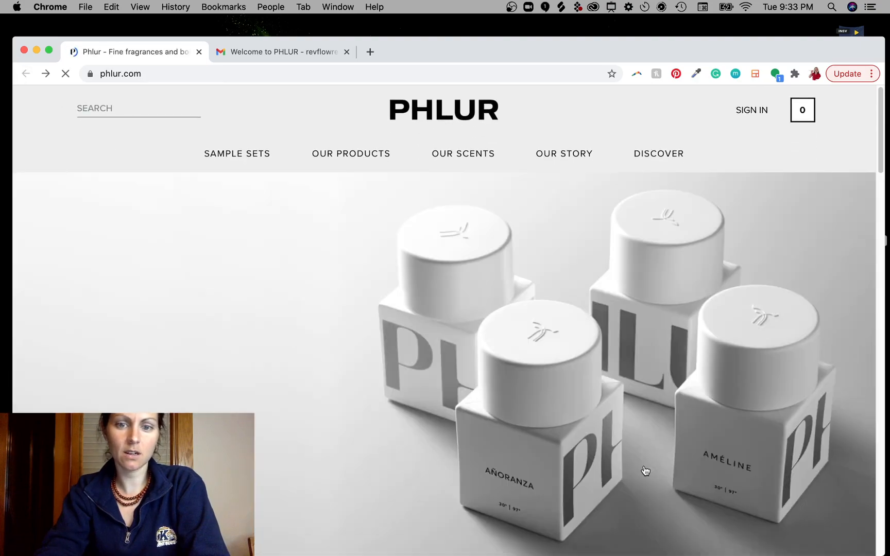
pyautogui.scroll(-15, 644, 466)
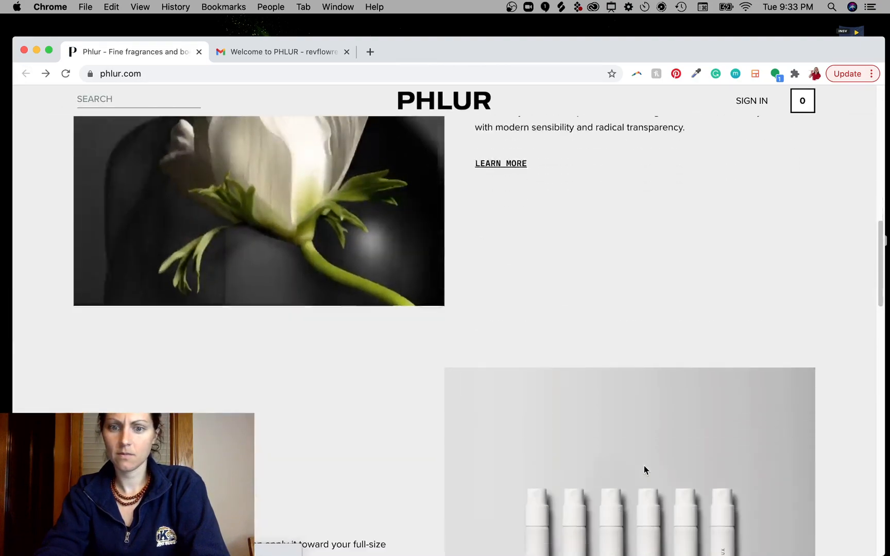
pyautogui.scroll(-10, 644, 466)
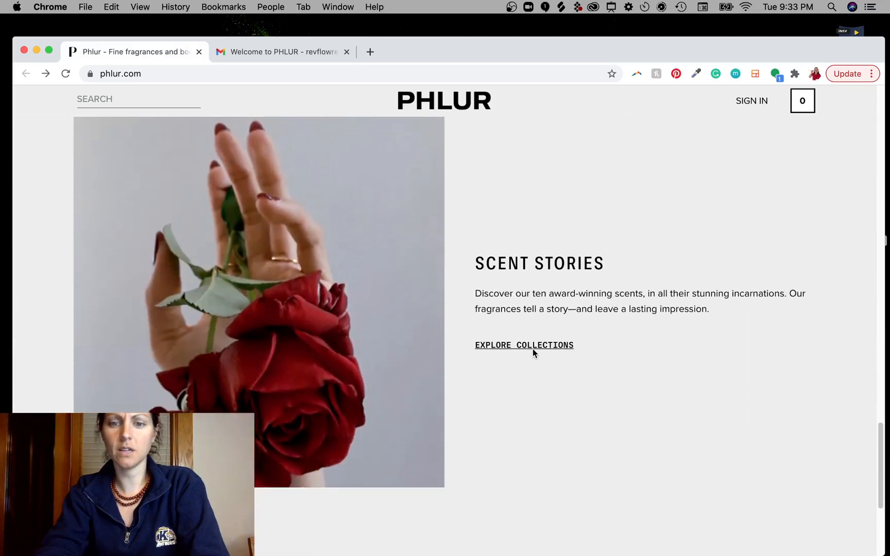
pyautogui.scroll(20, 653, 399)
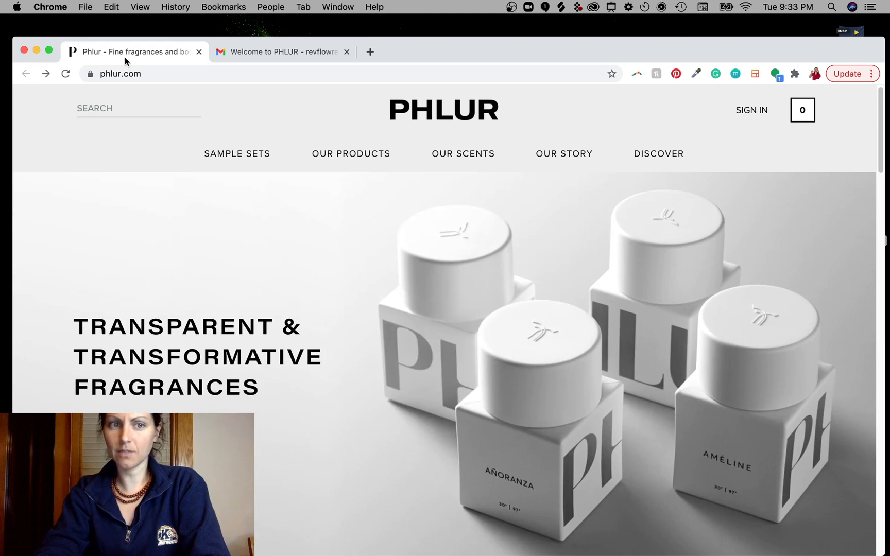
pyautogui.scroll(-3, 111, 339)
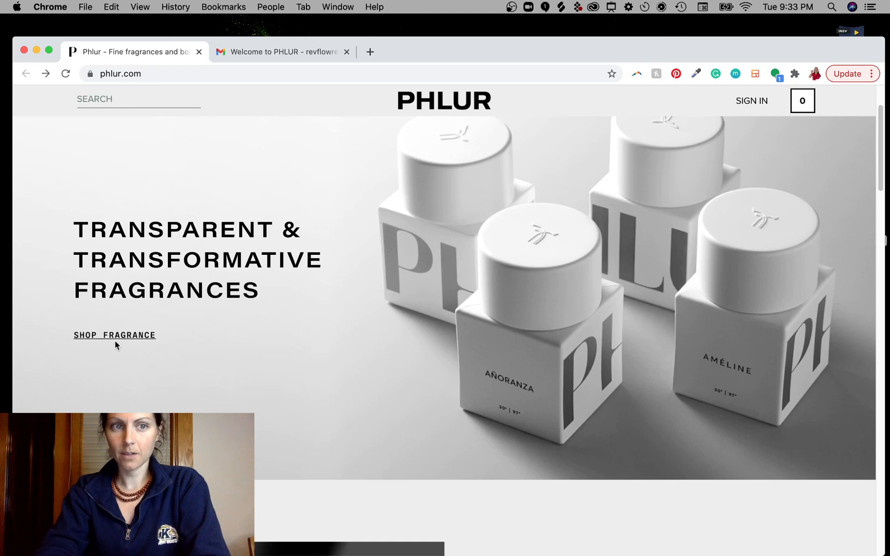
pyautogui.scroll(3, 115, 341)
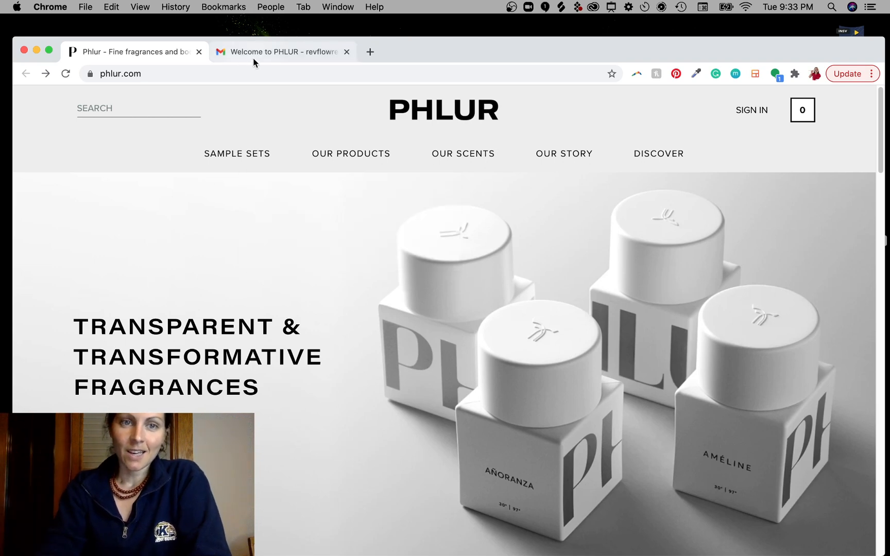
# Open the PHLUR welcome email in Gmail and inspect the page code of its "LEARN MORE" button.
pyautogui.click(266, 54)
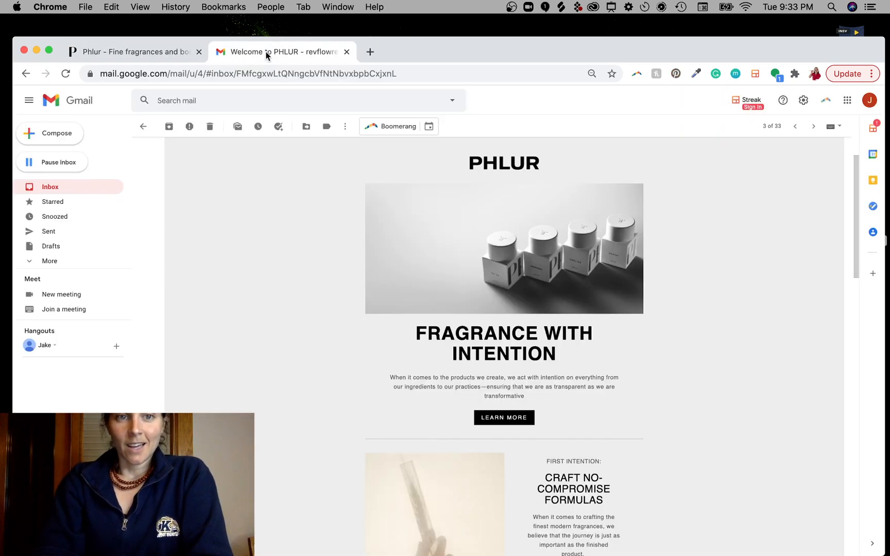
pyautogui.rightClick(520, 421)
pyautogui.click(547, 513)
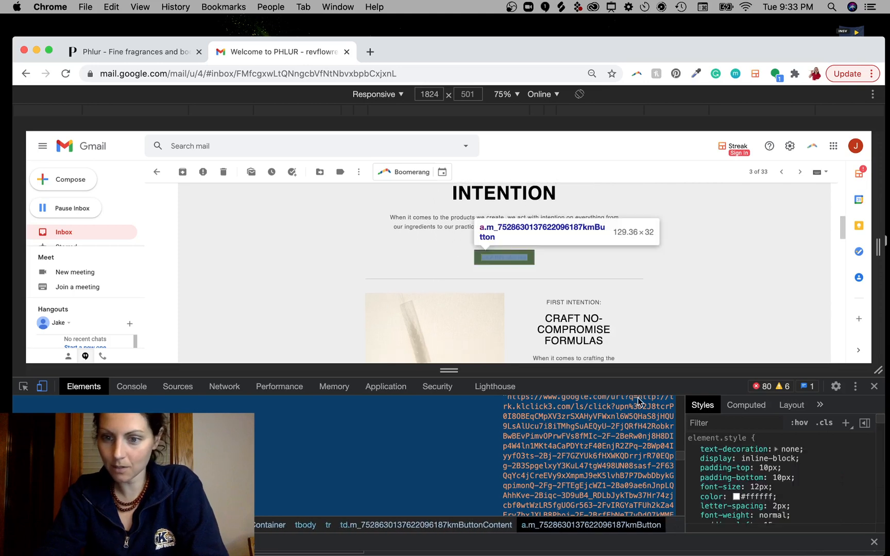
# Change the inspected button's link text from "LEARN MORE" to "SHOP NOW" in the page code.
pyautogui.scroll(3, 345, 458)
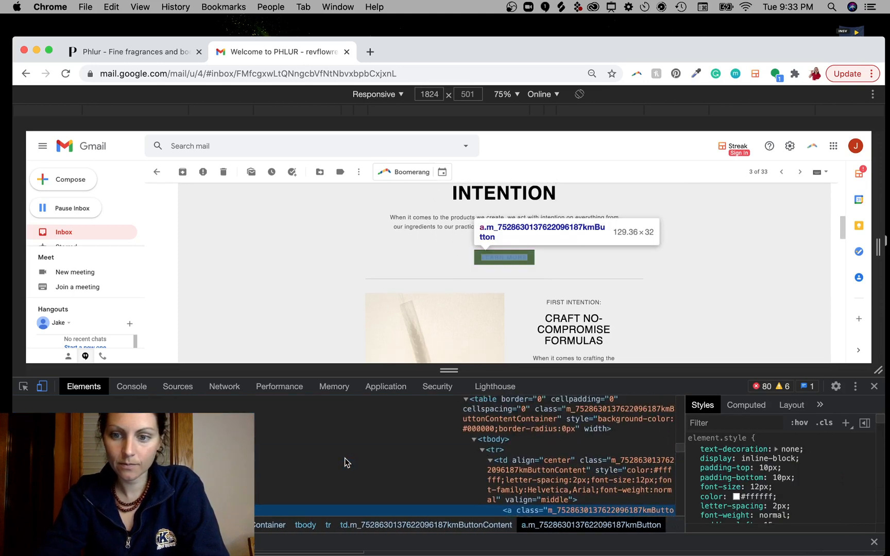
pyautogui.scroll(-1, 345, 459)
pyautogui.scroll(3, 345, 458)
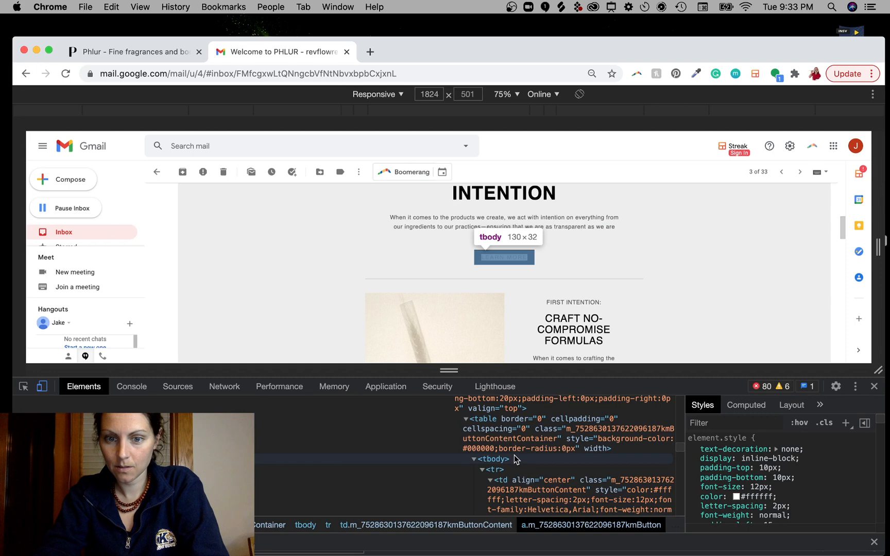
pyautogui.scroll(-6, 551, 487)
pyautogui.scroll(-8, 551, 487)
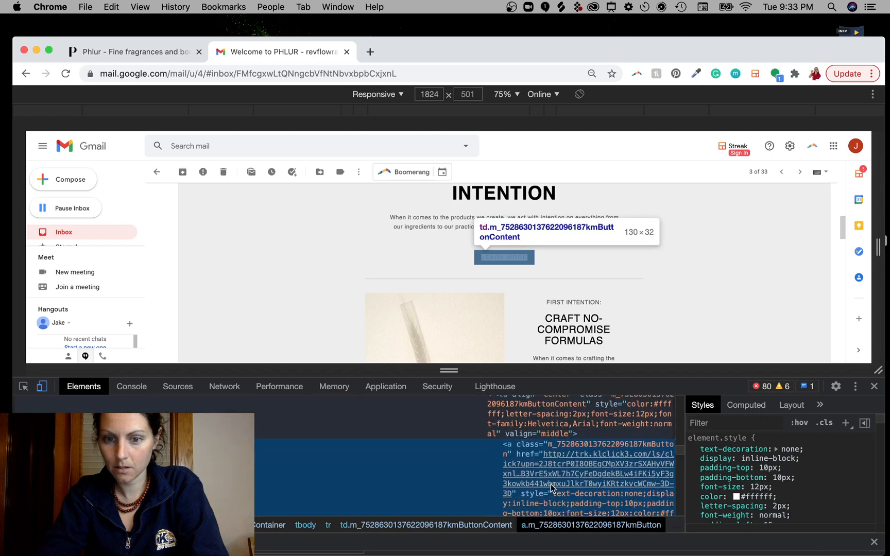
pyautogui.scroll(-3, 551, 487)
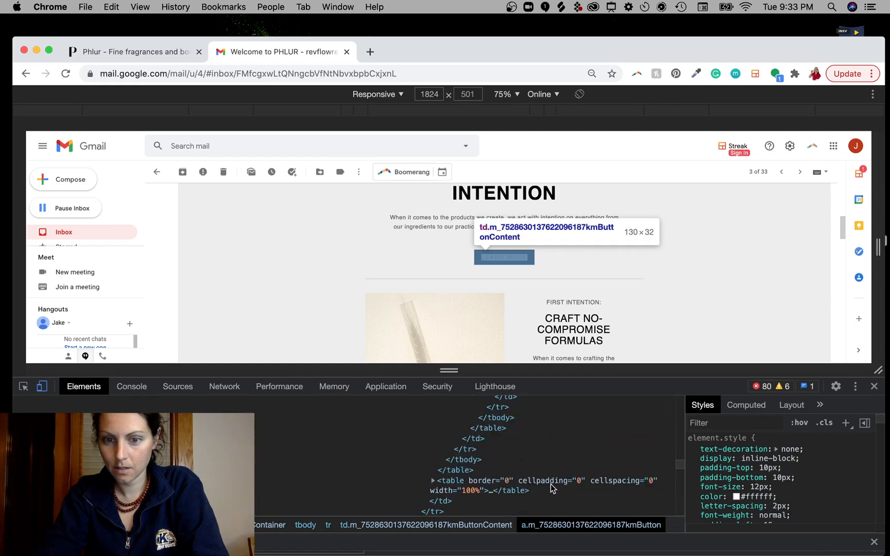
pyautogui.scroll(2, 551, 487)
pyautogui.doubleClick(570, 460)
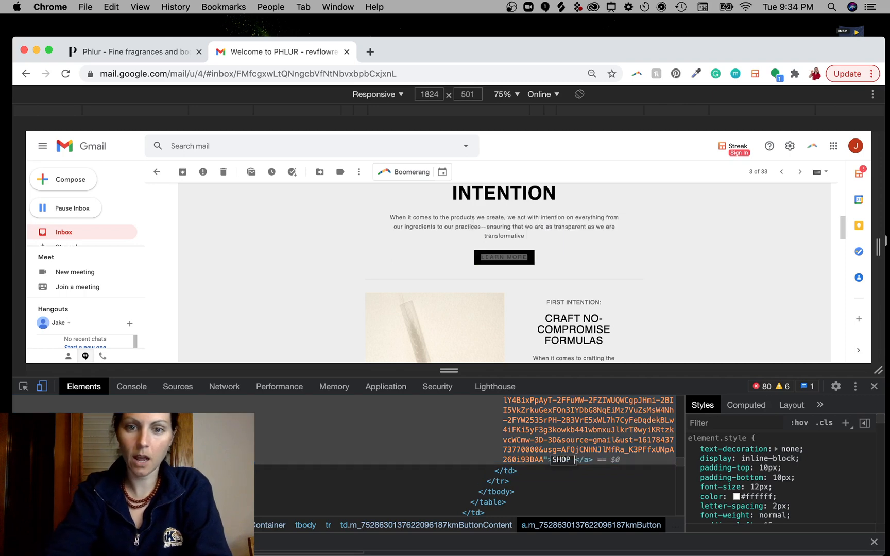
pyautogui.click(612, 482)
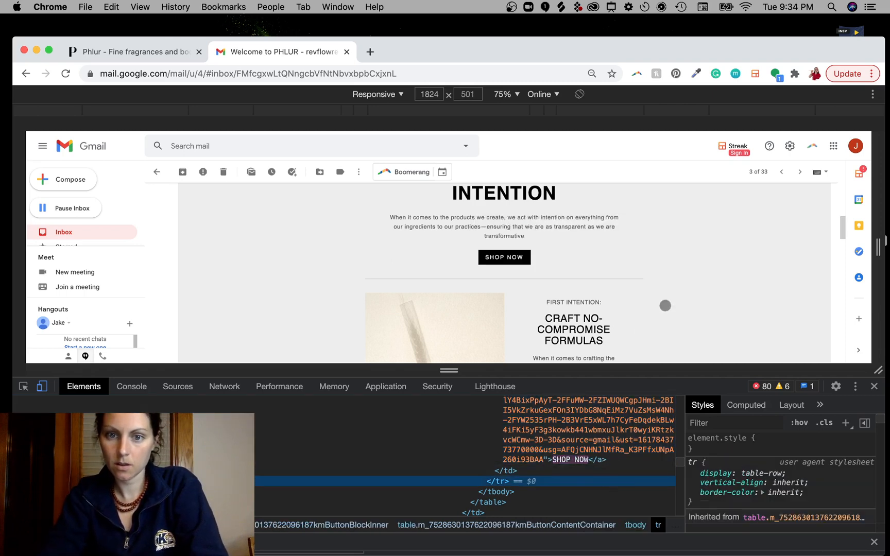
# Enlarge the email and capture a screenshot of the black "SHOP NOW" button with a small margin around it.
pyautogui.scroll(5, 558, 270)
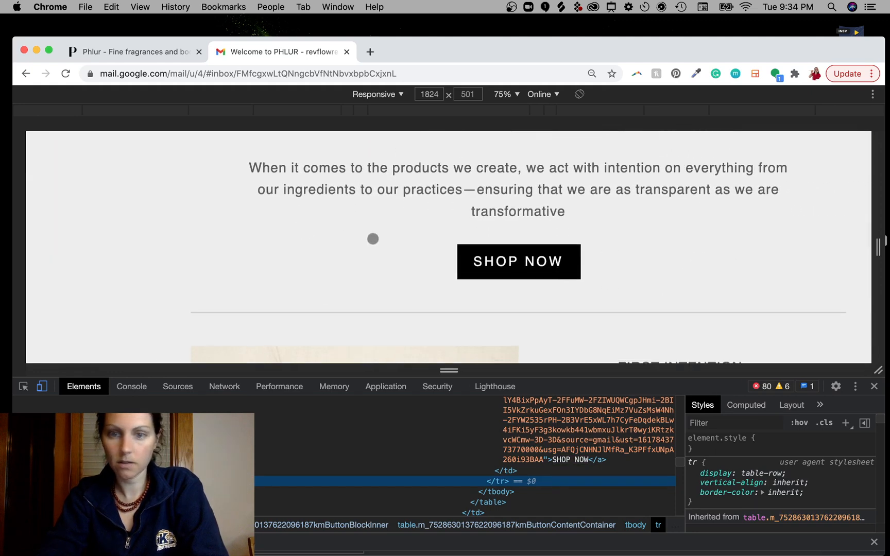
pyautogui.moveTo(436, 231); pyautogui.dragTo(594, 296)
pyautogui.scroll(-5, 591, 297)
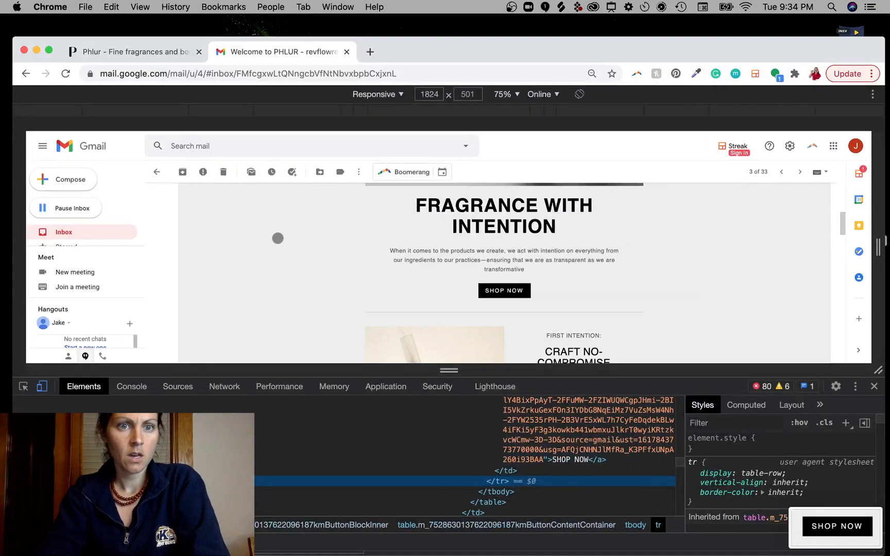
pyautogui.click(111, 52)
pyautogui.moveTo(463, 135)
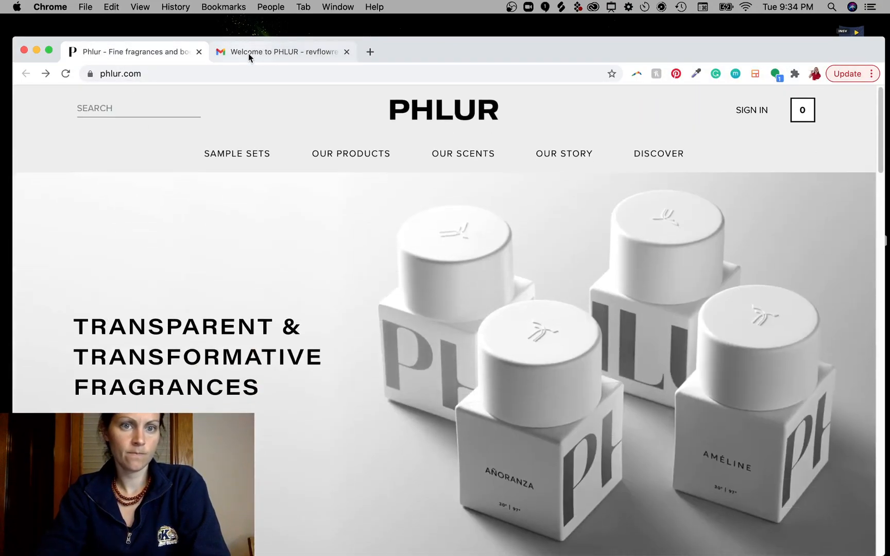
pyautogui.click(248, 53)
# Switch to Photoshop, place the "SHOP NOW" screenshot from the desktop below the "$15" price, and hide Layer 1 copy.
pyautogui.click(36, 51)
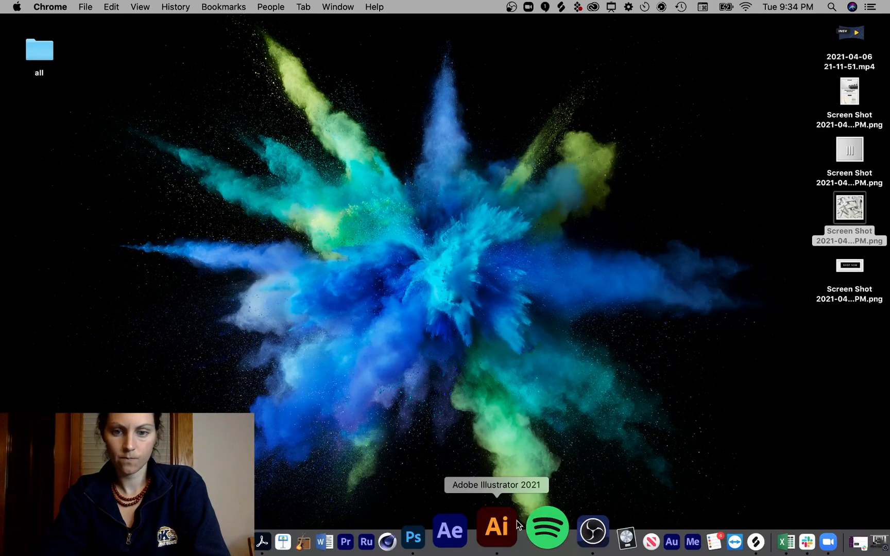
pyautogui.click(573, 311)
pyautogui.hotkey('ctrl', 'Left')
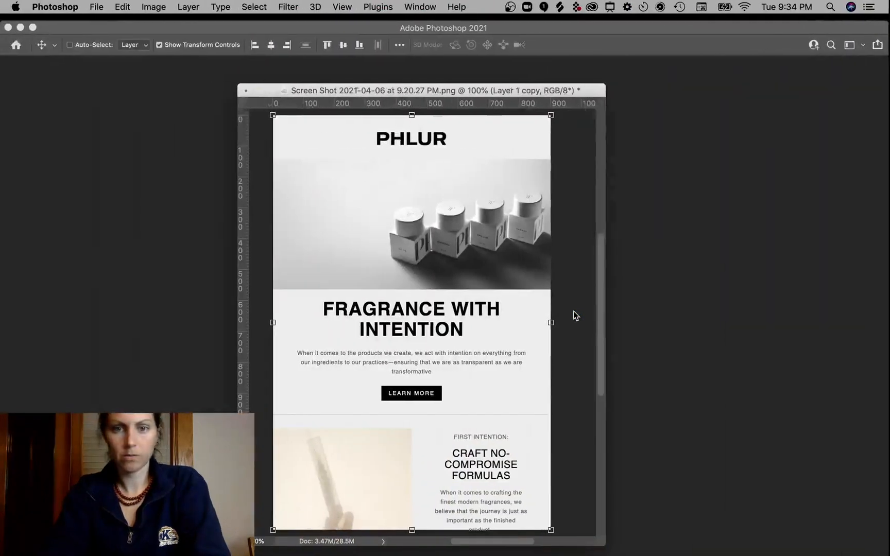
pyautogui.press('F11')
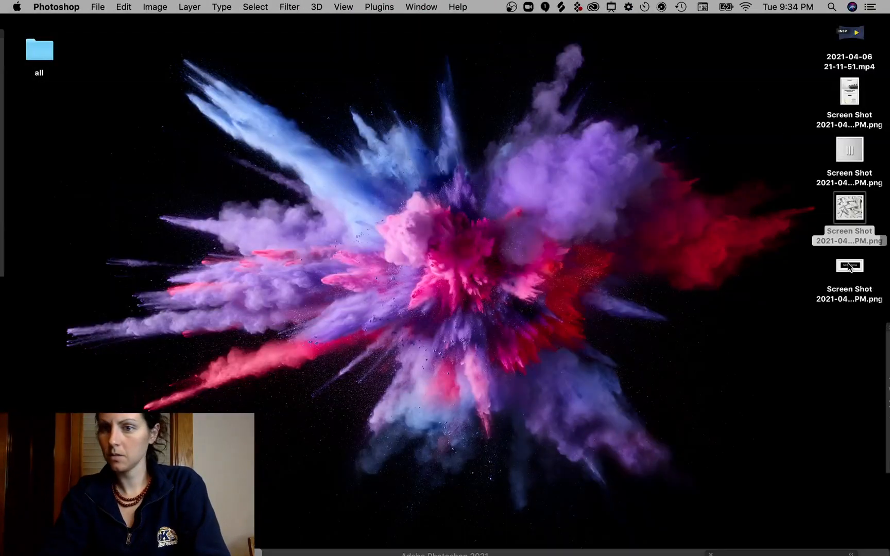
pyautogui.moveTo(849, 266); pyautogui.dragTo(496, 351)
pyautogui.press('F11')
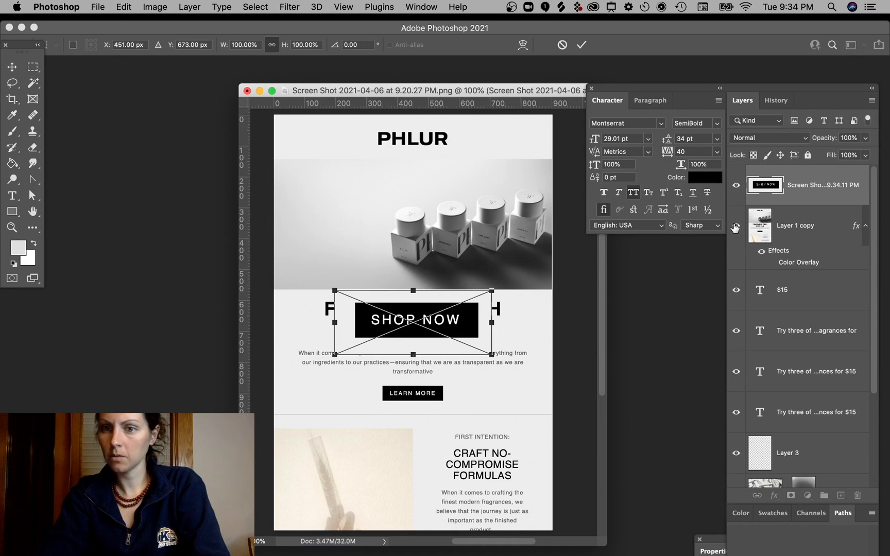
pyautogui.press('Return')
pyautogui.click(736, 227)
pyautogui.moveTo(459, 328); pyautogui.dragTo(461, 370)
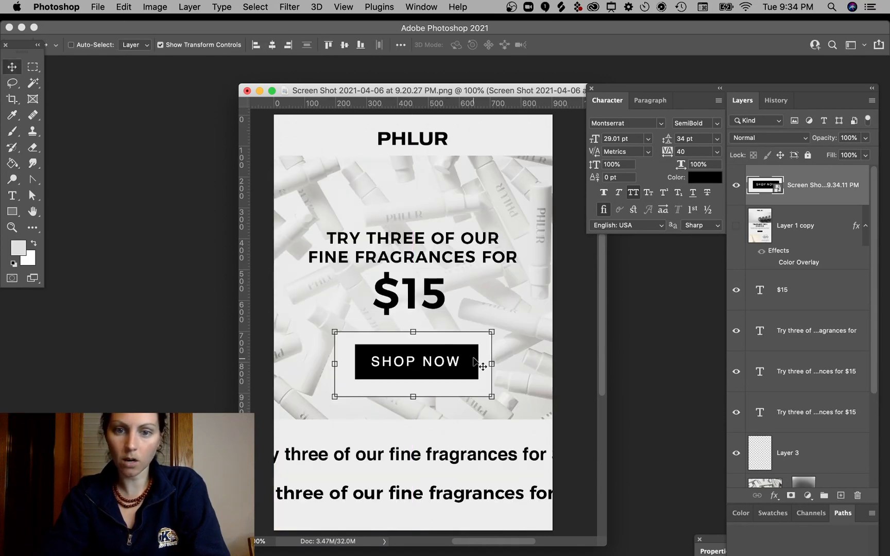
# Select the grey border around the "SHOP NOW" button, correct the selection with the Rectangular Marquee tool, and hide the border with a layer mask.
pyautogui.click(34, 84)
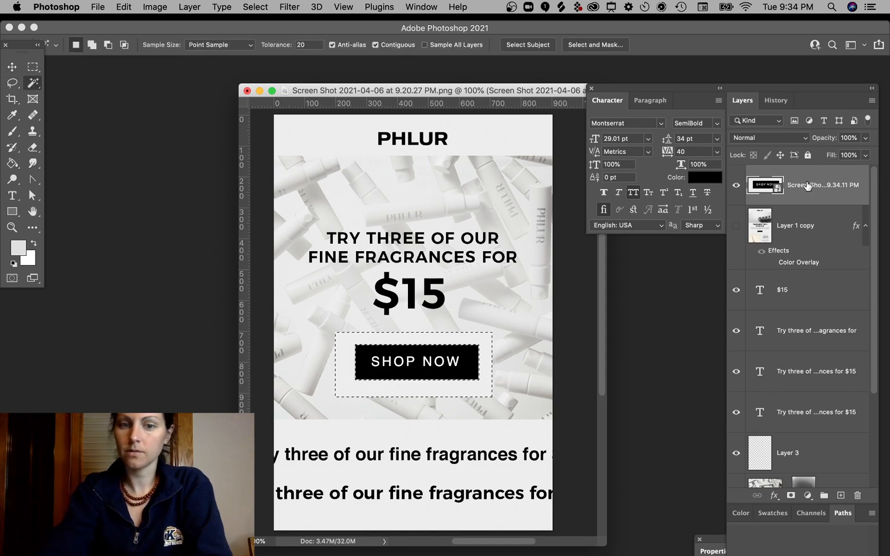
pyautogui.press('super+shift+i')
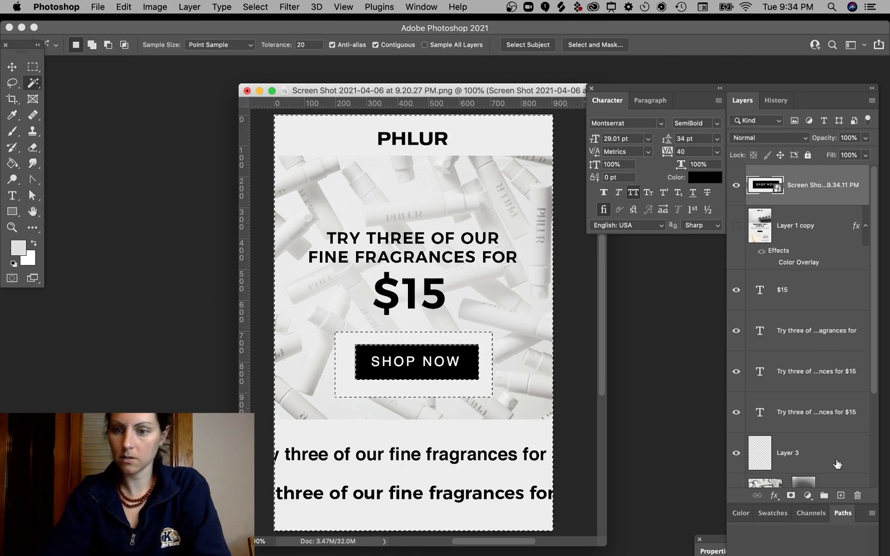
pyautogui.press('m')
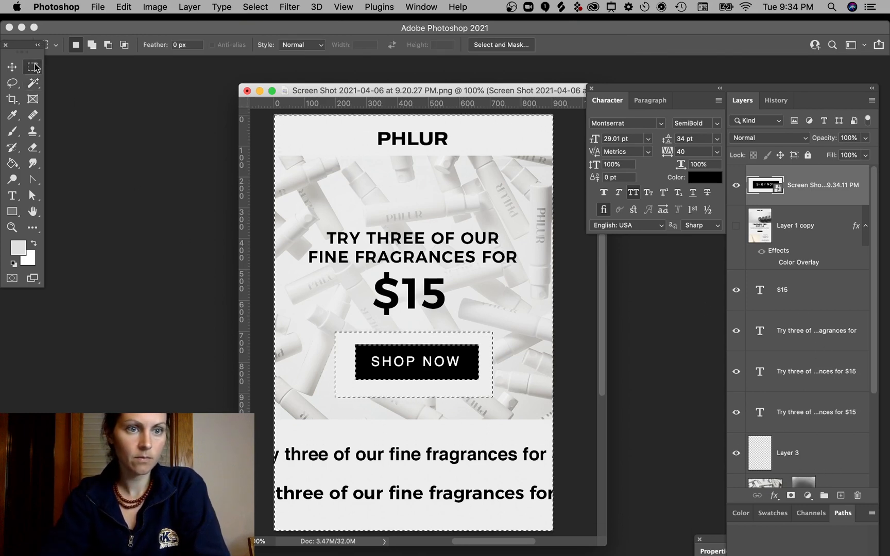
pyautogui.moveTo(305, 301); pyautogui.dragTo(547, 338)
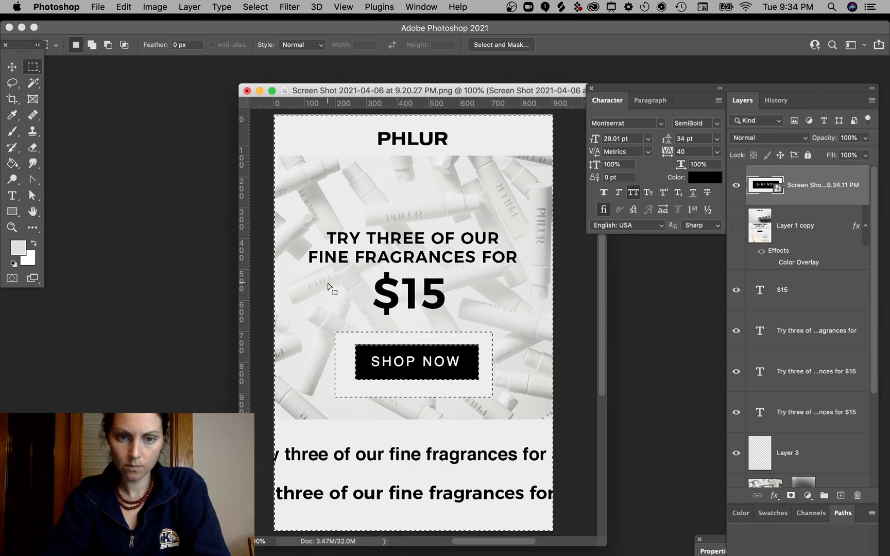
pyautogui.moveTo(320, 314); pyautogui.dragTo(501, 406)
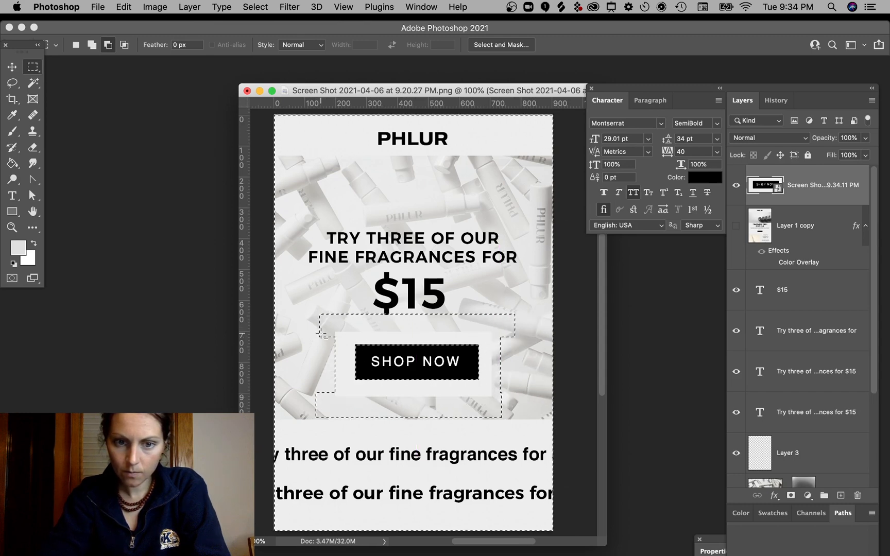
pyautogui.moveTo(319, 330); pyautogui.dragTo(316, 325)
pyautogui.moveTo(343, 427); pyautogui.dragTo(343, 428)
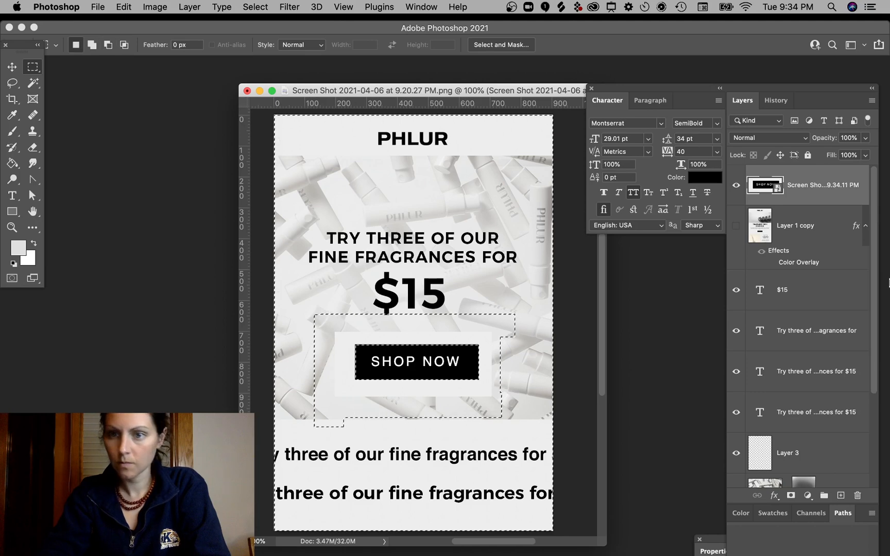
pyautogui.click(792, 496)
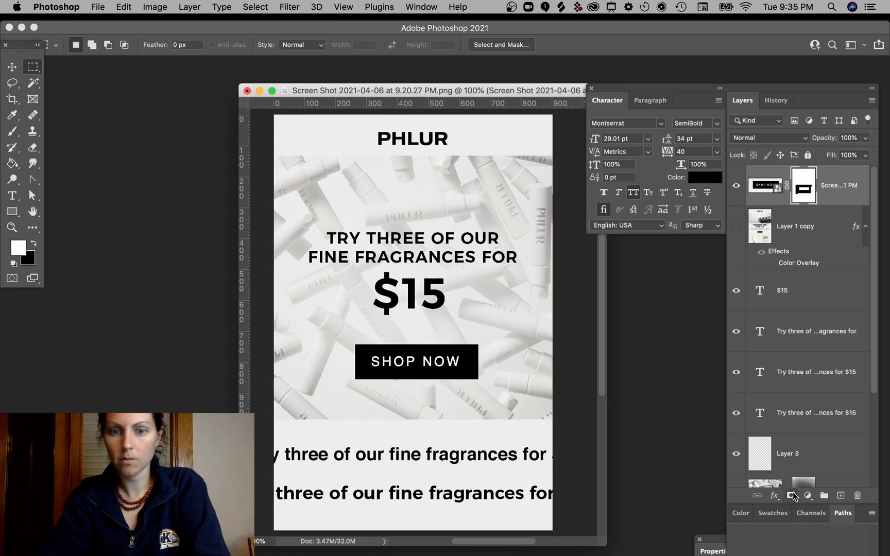
# Scale the "SHOP NOW" button to about 66% and place it centered just beneath the "$15" price.
pyautogui.press('v')
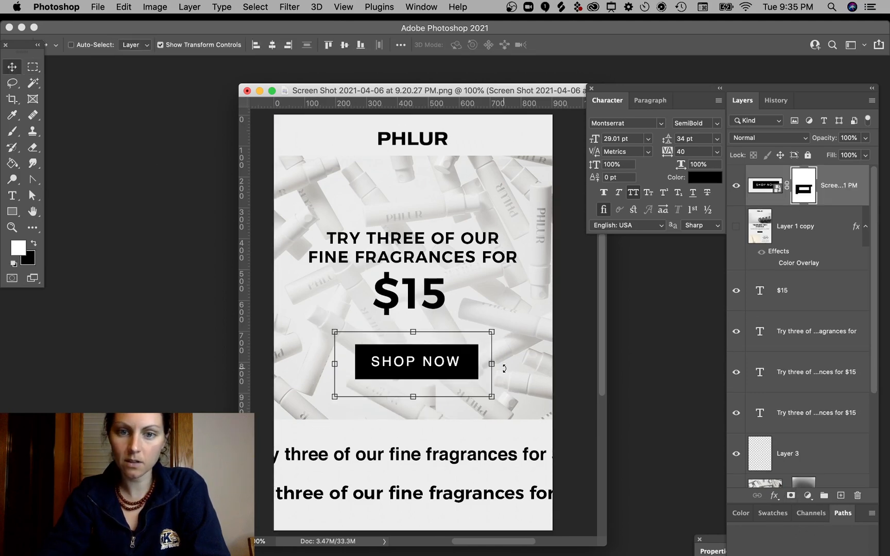
pyautogui.moveTo(496, 332); pyautogui.dragTo(437, 339)
pyautogui.moveTo(479, 318); pyautogui.dragTo(435, 355)
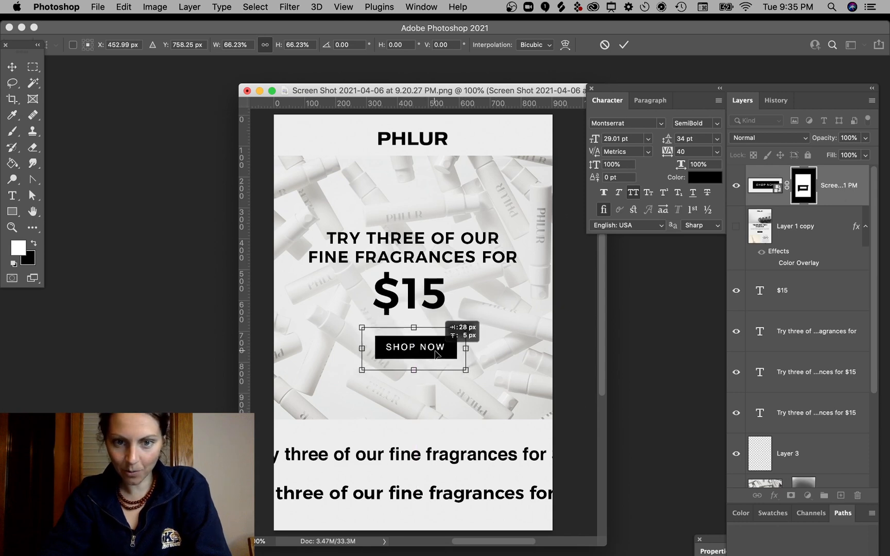
pyautogui.press('Return')
pyautogui.click(576, 316)
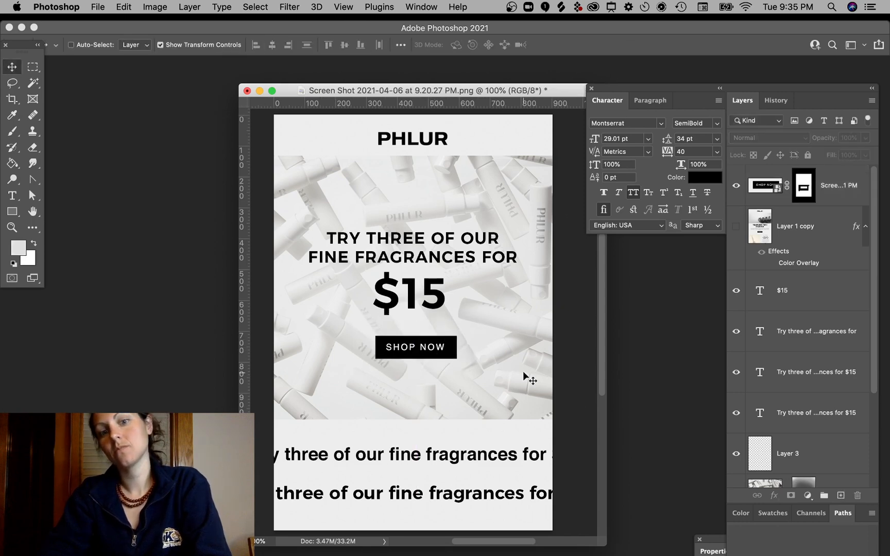
# Move the "$15" price slightly down and align its horizontal center with the two-line headline.
pyautogui.click(431, 300)
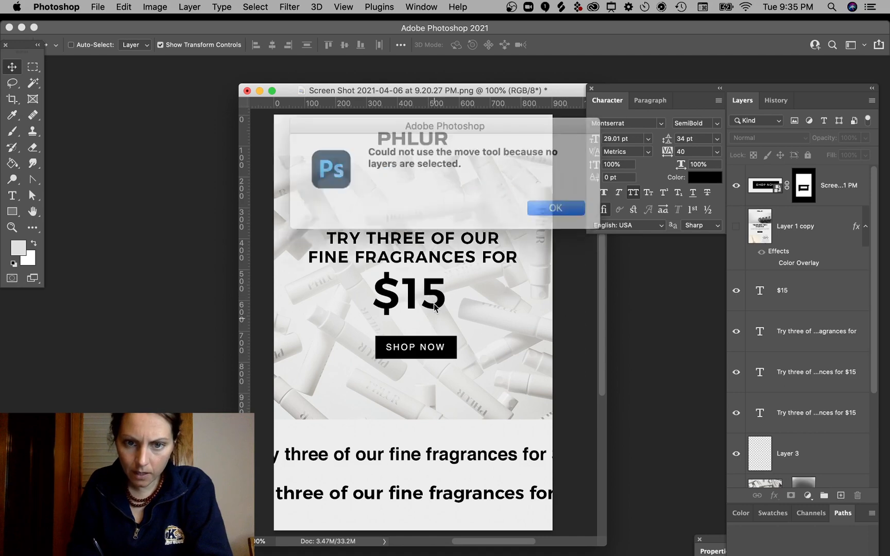
pyautogui.press('Return')
pyautogui.moveTo(431, 302); pyautogui.dragTo(438, 305)
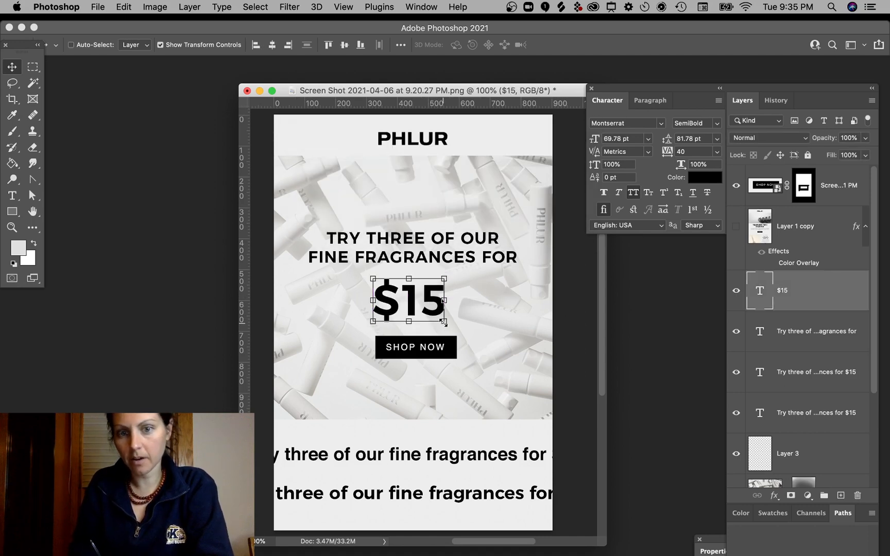
pyautogui.keyDown('super'); pyautogui.click(457, 250); pyautogui.keyUp('super')
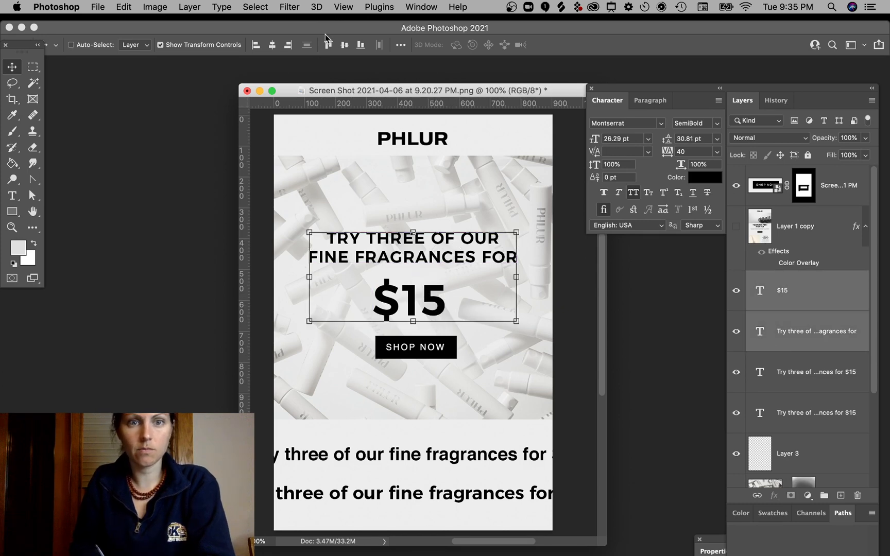
pyautogui.click(269, 46)
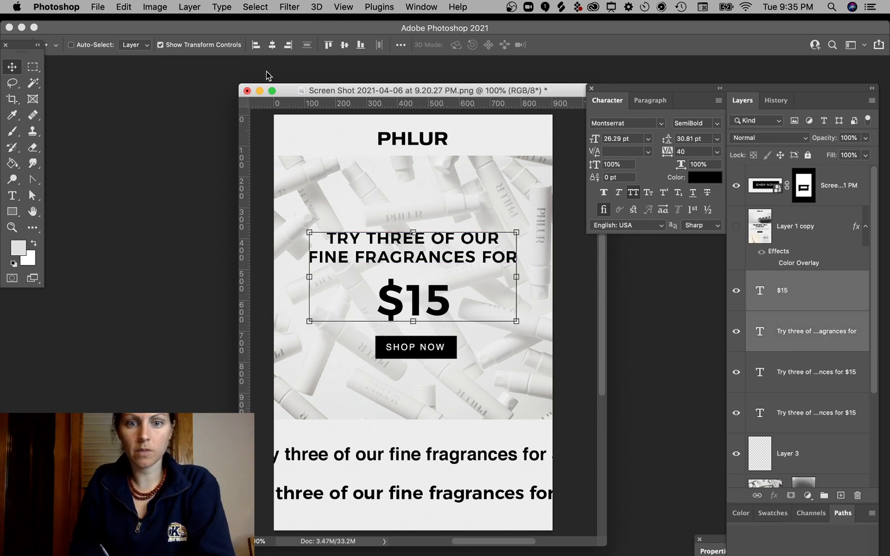
pyautogui.click(575, 355)
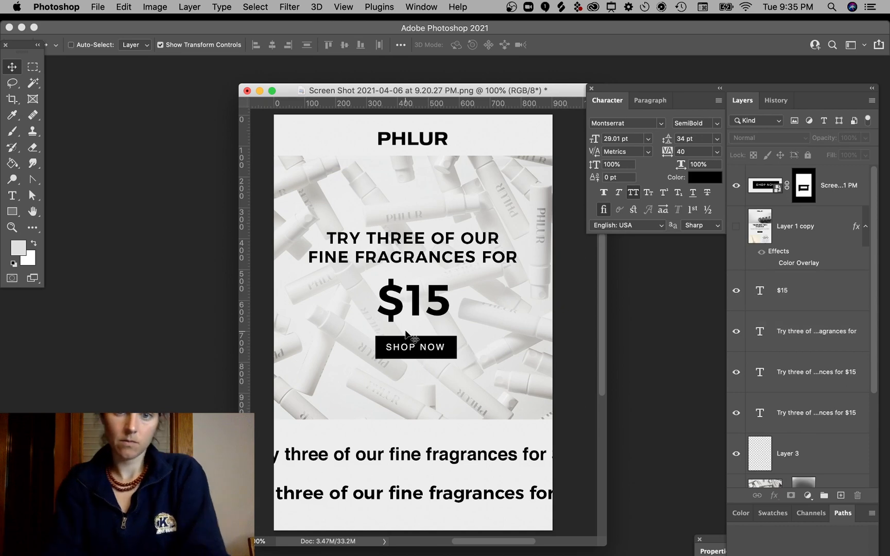
# Nudge the "SHOP NOW" button slightly down, away from the "$15" price, and deselect it.
pyautogui.click(427, 356)
pyautogui.press('Down')
pyautogui.press('Down')
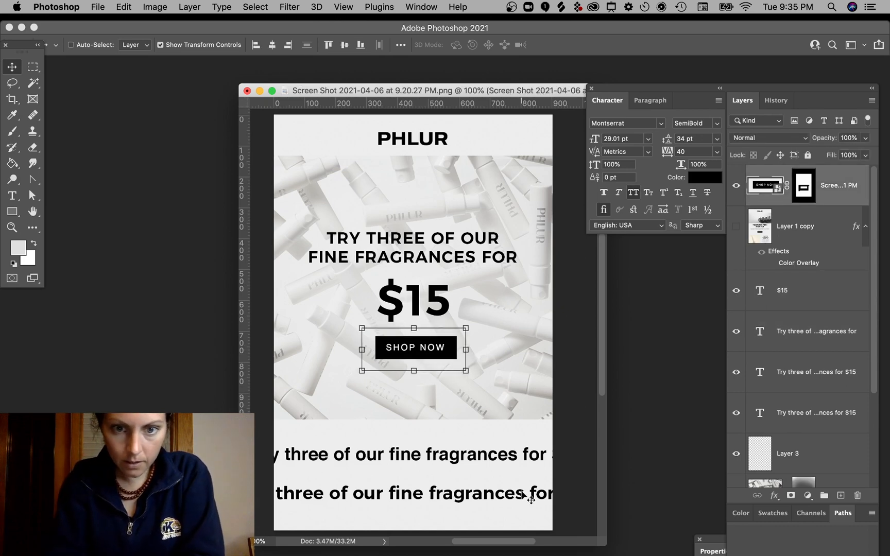
pyautogui.press('Down')
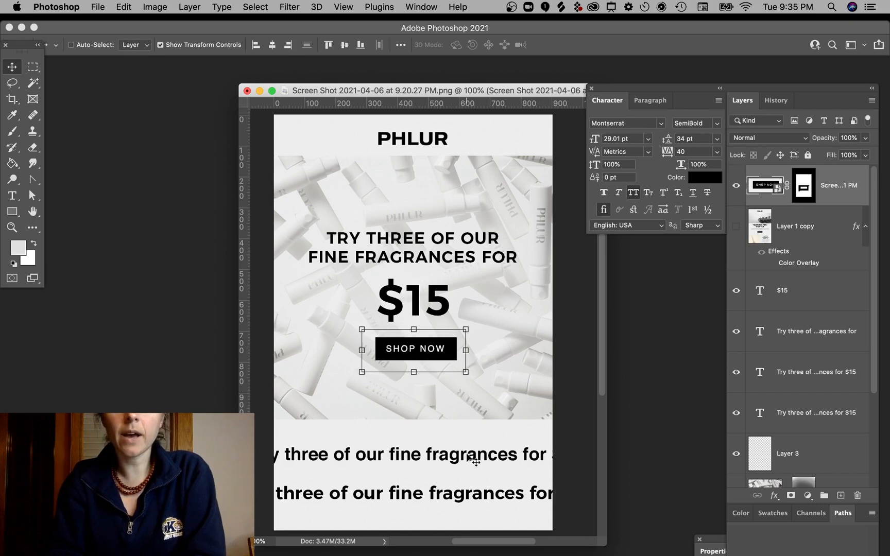
pyautogui.click(260, 166)
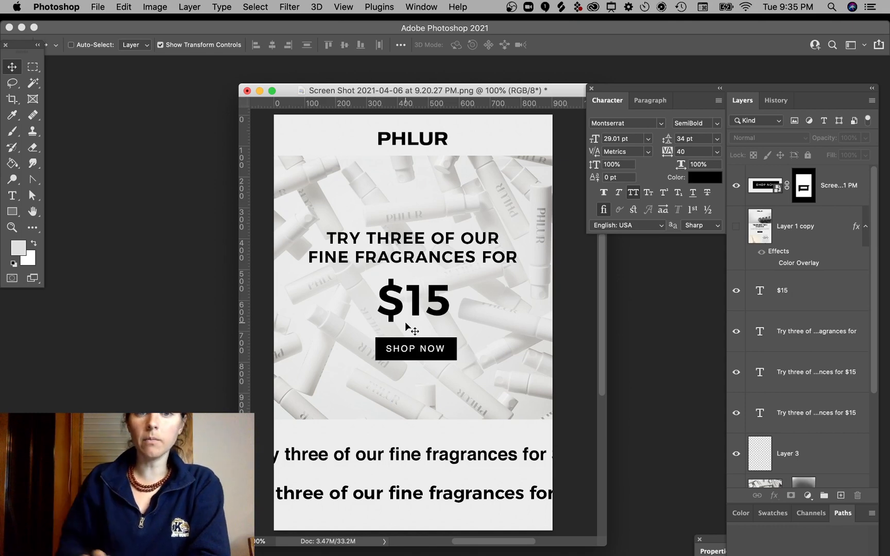
# Delete the two leftover "Try three of our fine fragrances for $15" text lines below the product photo.
pyautogui.click(464, 460)
pyautogui.keyDown('shift'); pyautogui.click(466, 493); pyautogui.keyUp('shift')
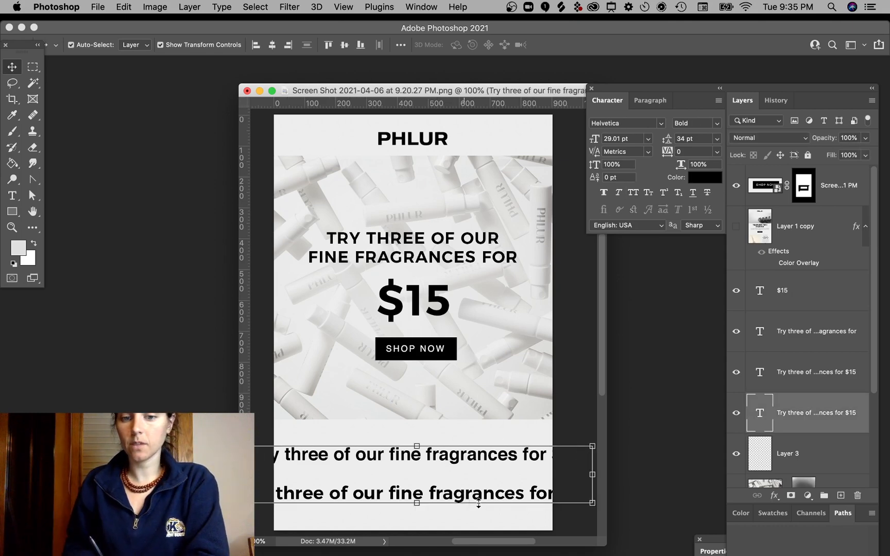
pyautogui.press('BackSpace')
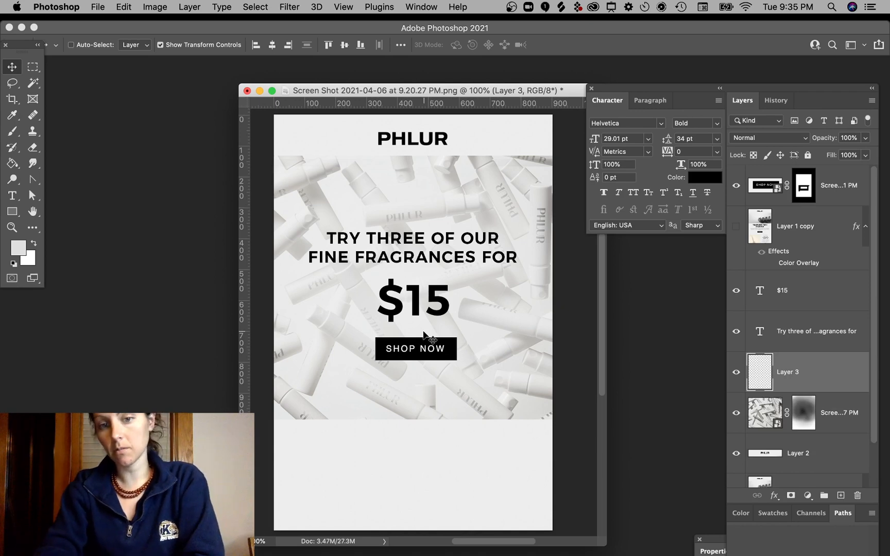
# Extend the canvas downward with the Crop tool by more than half of its height.
pyautogui.scroll(-3, 458, 373)
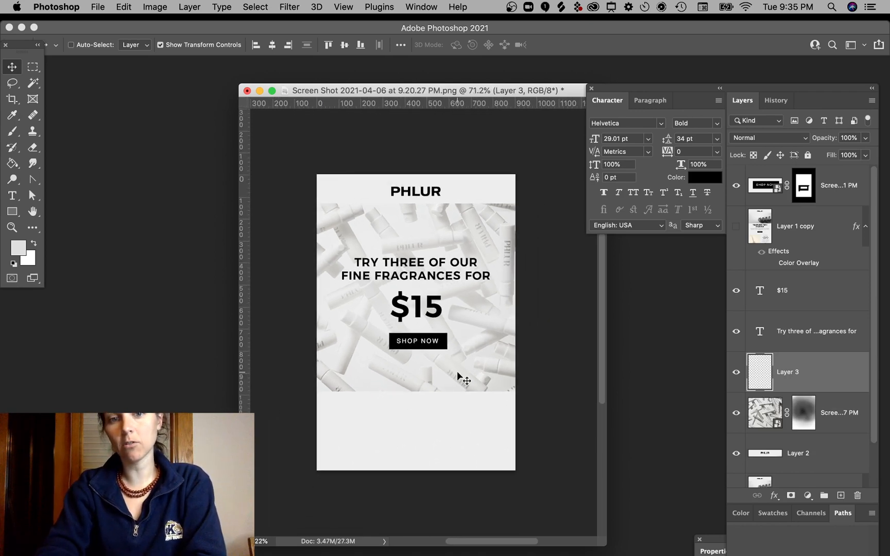
pyautogui.scroll(-3, 459, 373)
pyautogui.scroll(2, 459, 373)
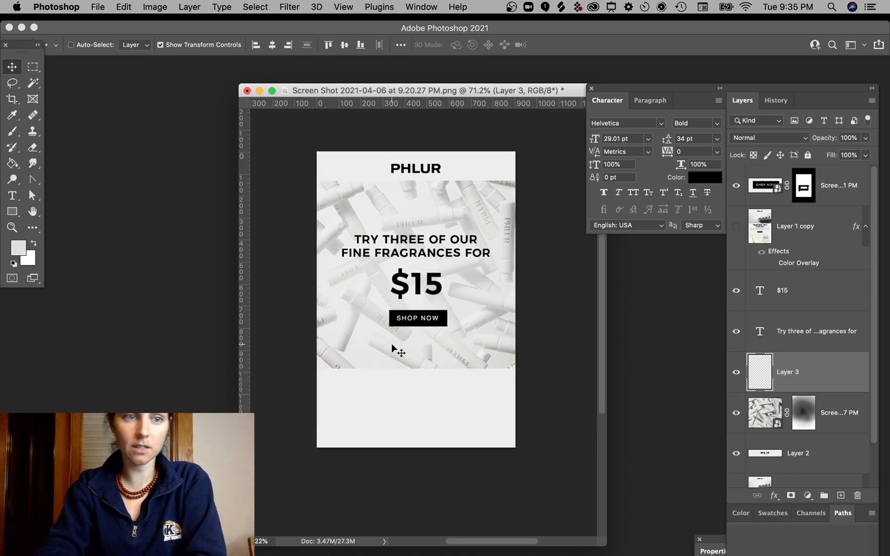
pyautogui.click(12, 99)
pyautogui.moveTo(420, 449); pyautogui.dragTo(421, 536)
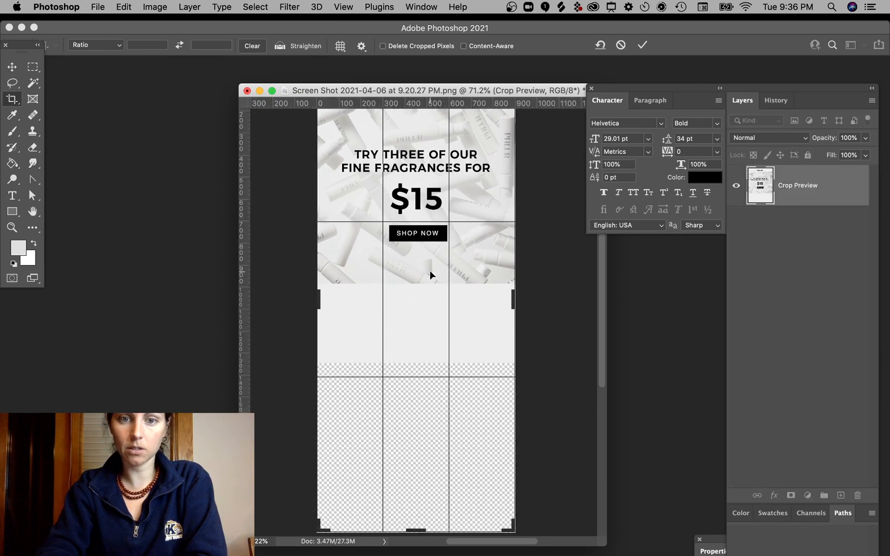
pyautogui.press('Return')
pyautogui.click(13, 68)
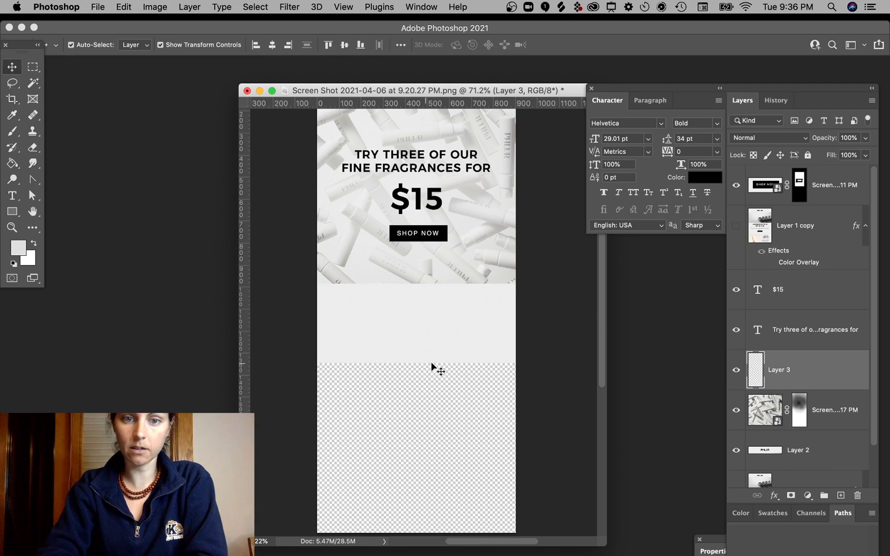
# Stretch the light grey background layer down to fill the empty area at the bottom of the extended canvas.
pyautogui.keyDown('super'); pyautogui.click(432, 361); pyautogui.keyUp('super')
pyautogui.moveTo(416, 363); pyautogui.dragTo(416, 526)
pyautogui.press('Return')
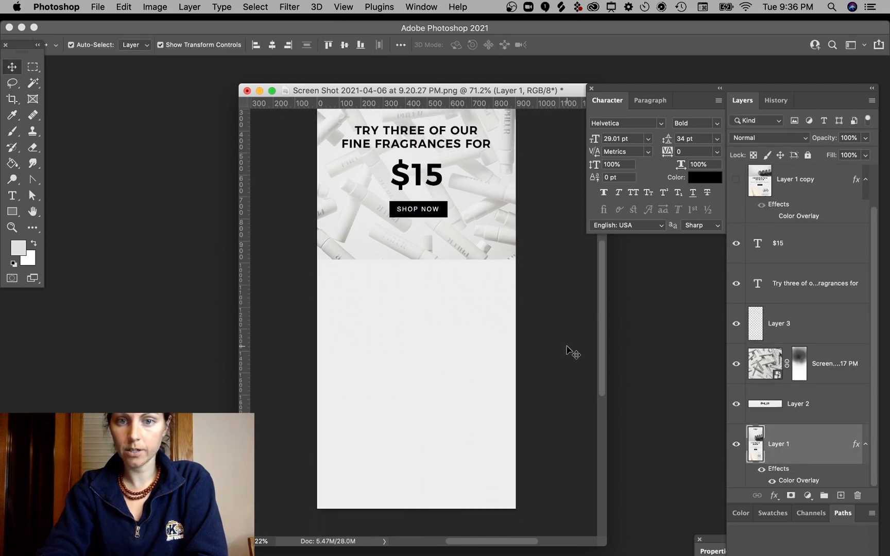
# Duplicate the two-line headline just above itself and replace the copy's text with "WELCOME!".
pyautogui.scroll(5, 513, 326)
pyautogui.scroll(-3, 513, 331)
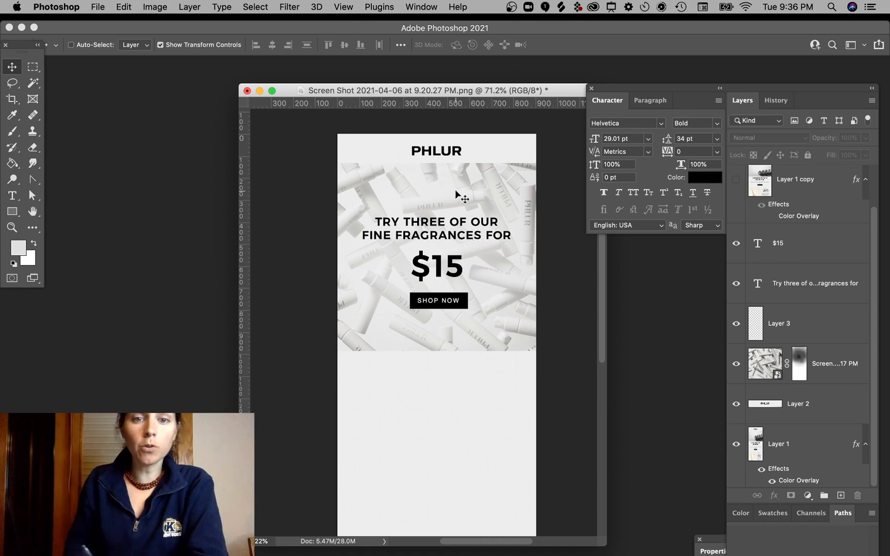
pyautogui.scroll(5, 460, 267)
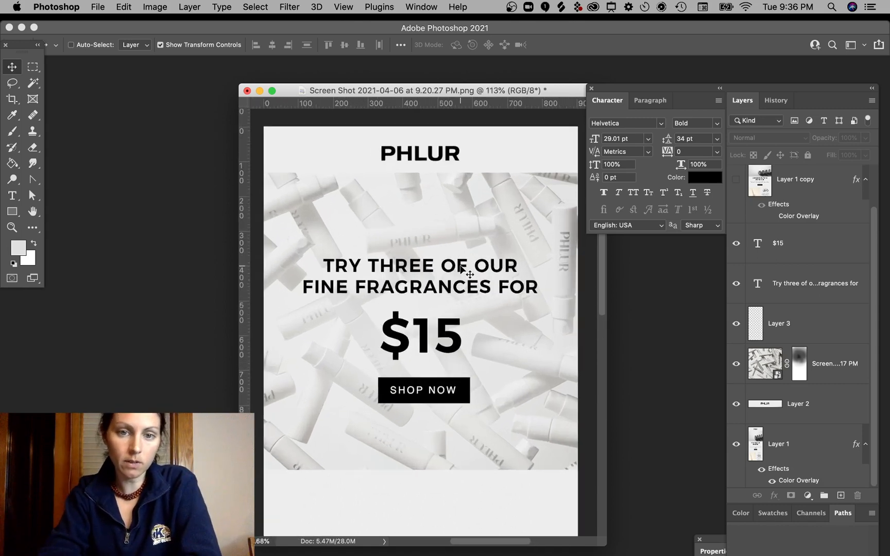
pyautogui.scroll(-3, 460, 266)
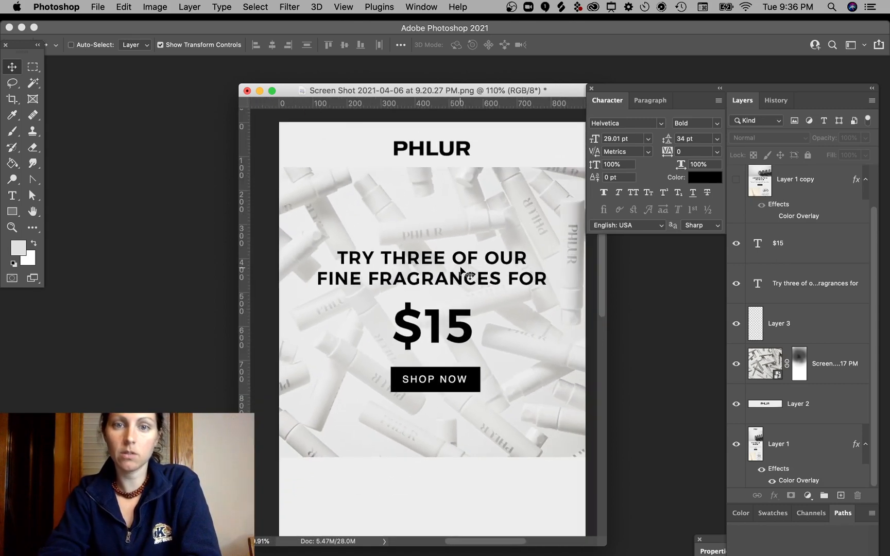
pyautogui.keyDown('super'); pyautogui.click(430, 276); pyautogui.keyUp('super')
pyautogui.moveTo(429, 274); pyautogui.dragTo(424, 234)
pyautogui.doubleClick(424, 234)
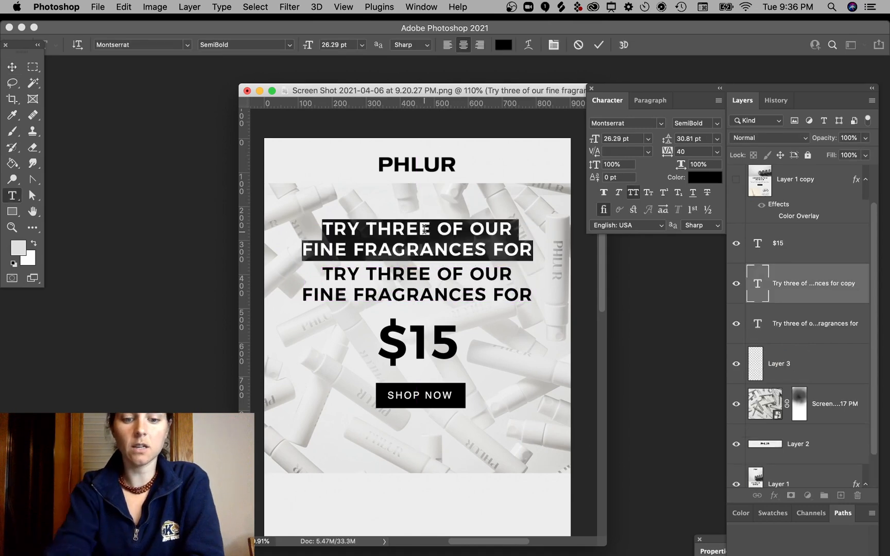
pyautogui.write('WELCOME!')
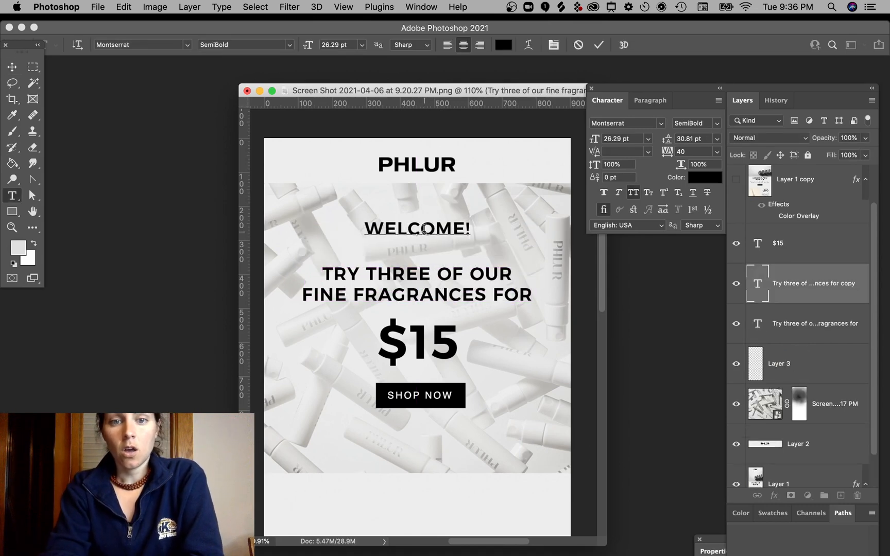
# Scale the "WELCOME!" text down to about 16.1 pt and place it centered just above the PHLUR logo.
pyautogui.click(12, 67)
pyautogui.moveTo(451, 235); pyautogui.dragTo(423, 150)
pyautogui.press('Return')
# Change the "WELCOME!" text above the logo to "WELCOME TO" and deselect it.
pyautogui.doubleClick(423, 149)
pyautogui.click(439, 149)
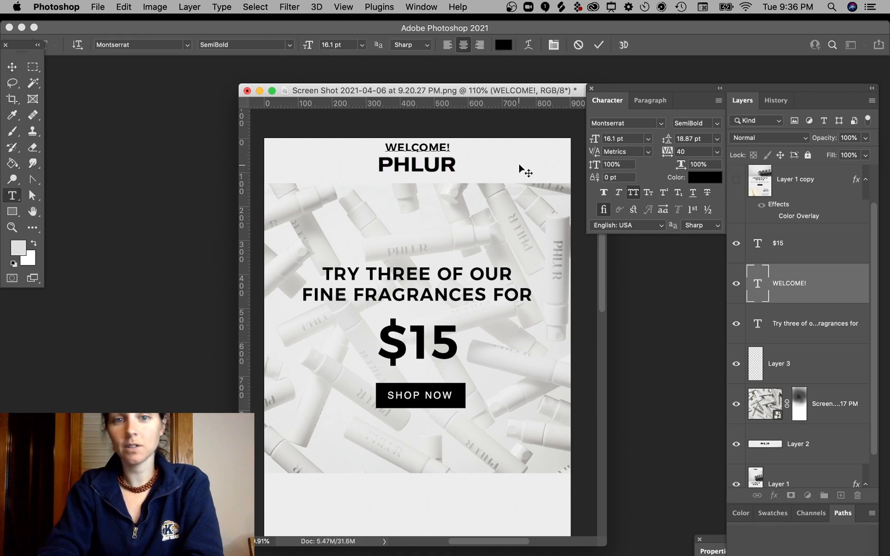
pyautogui.press('BackSpace')
pyautogui.write('TO')
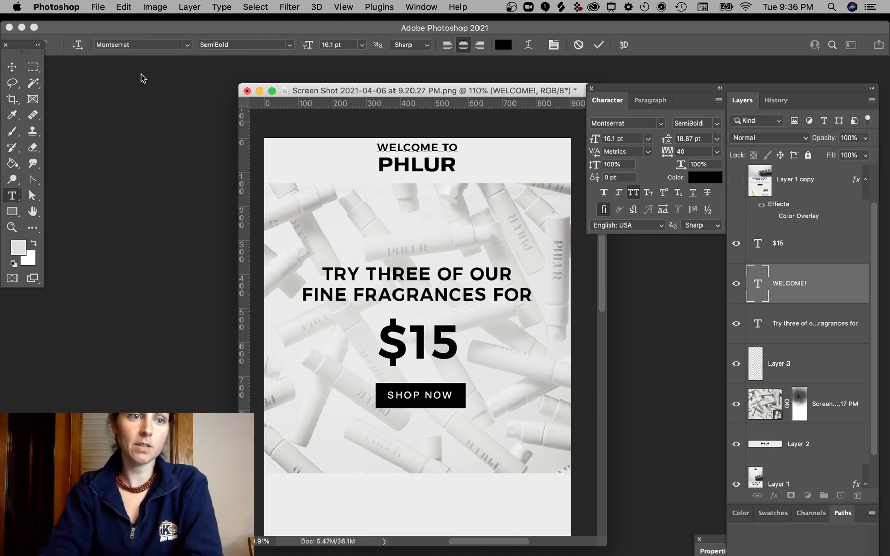
pyautogui.click(11, 67)
pyautogui.click(524, 137)
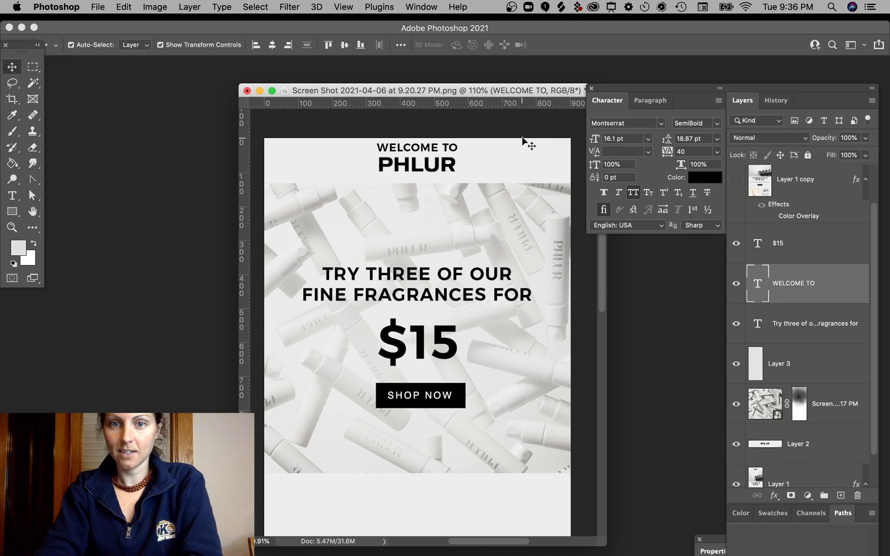
pyautogui.click(457, 147)
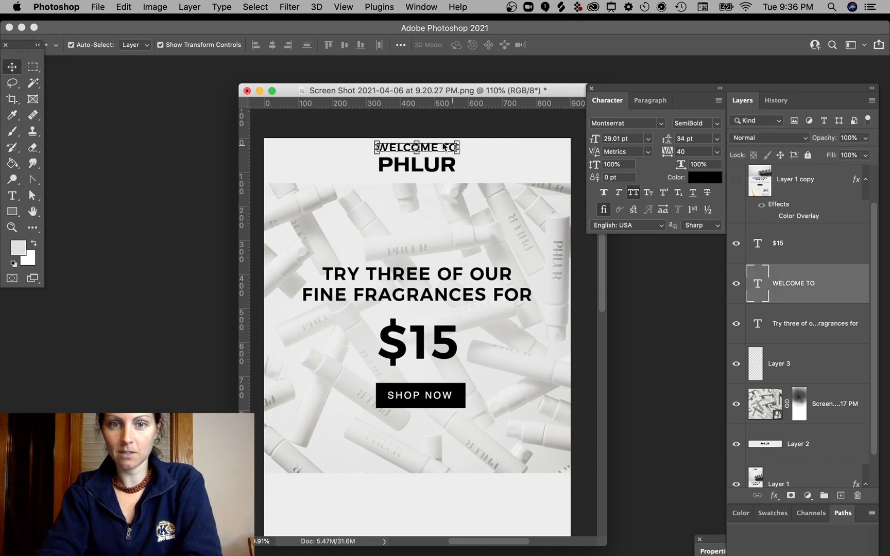
pyautogui.keyDown('super'); pyautogui.click(540, 129); pyautogui.keyUp('super')
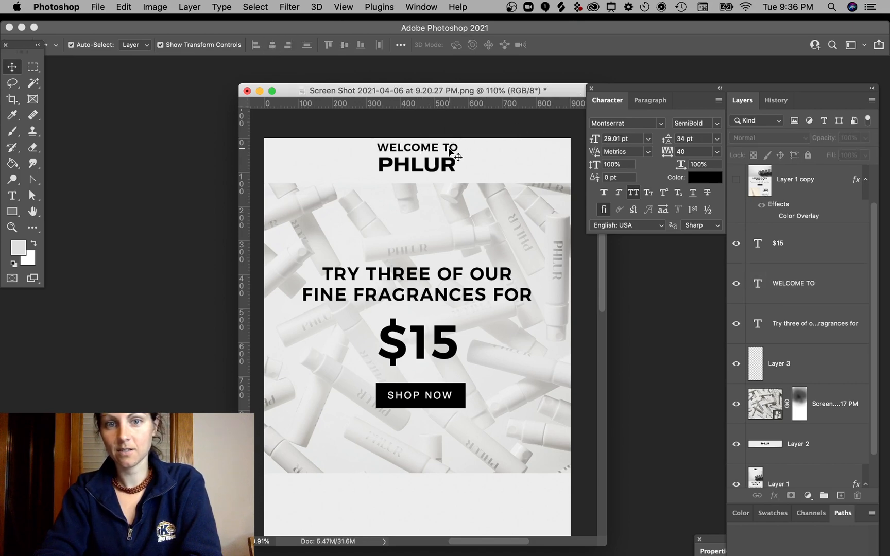
pyautogui.click(452, 150)
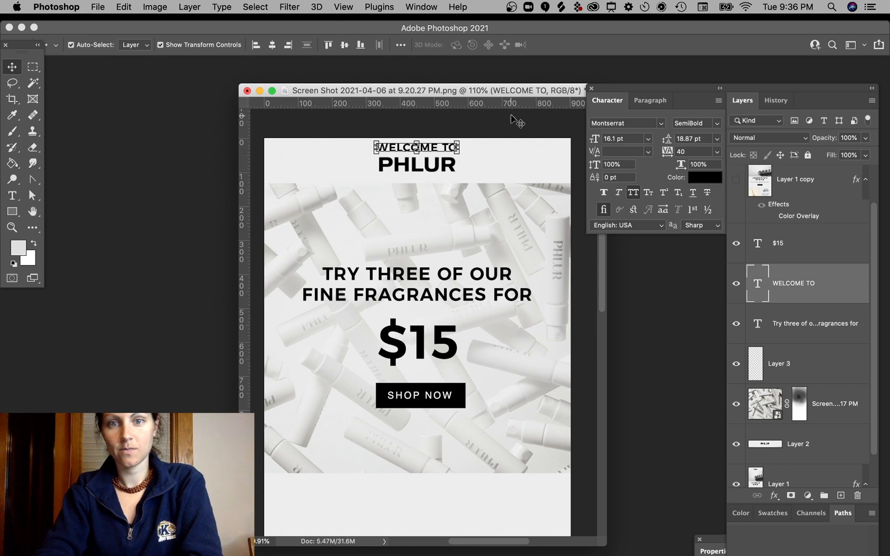
pyautogui.keyDown('super'); pyautogui.click(499, 134); pyautogui.keyUp('super')
pyautogui.keyDown('super'); pyautogui.click(444, 170); pyautogui.keyUp('super')
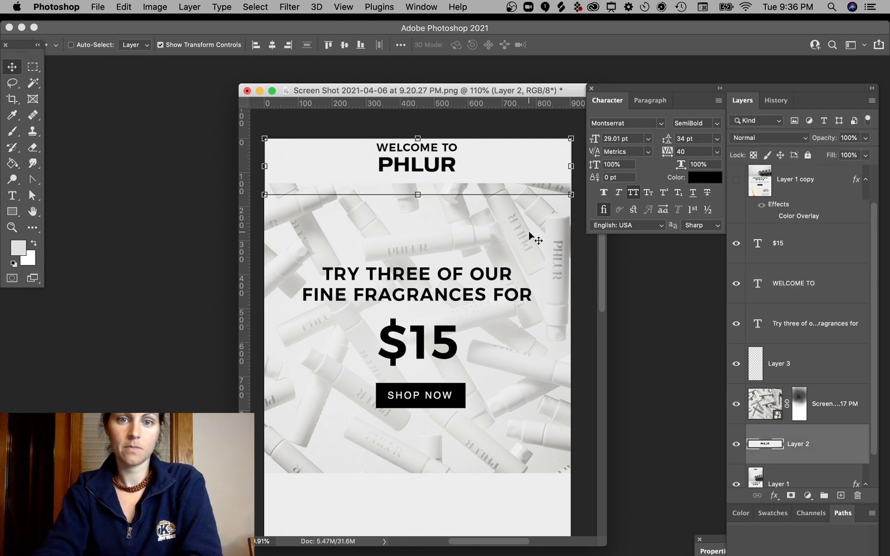
pyautogui.keyDown('super'); pyautogui.click(505, 123); pyautogui.keyUp('super')
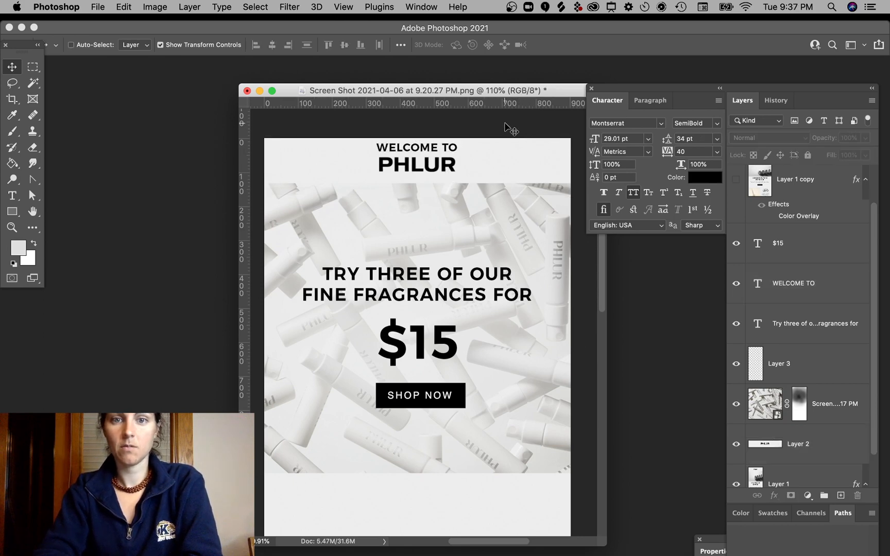
# Scale the "WELCOME TO" text down to about 12.19 pt, nudge it slightly up and deselect it.
pyautogui.keyDown('super'); pyautogui.click(448, 148); pyautogui.keyUp('super')
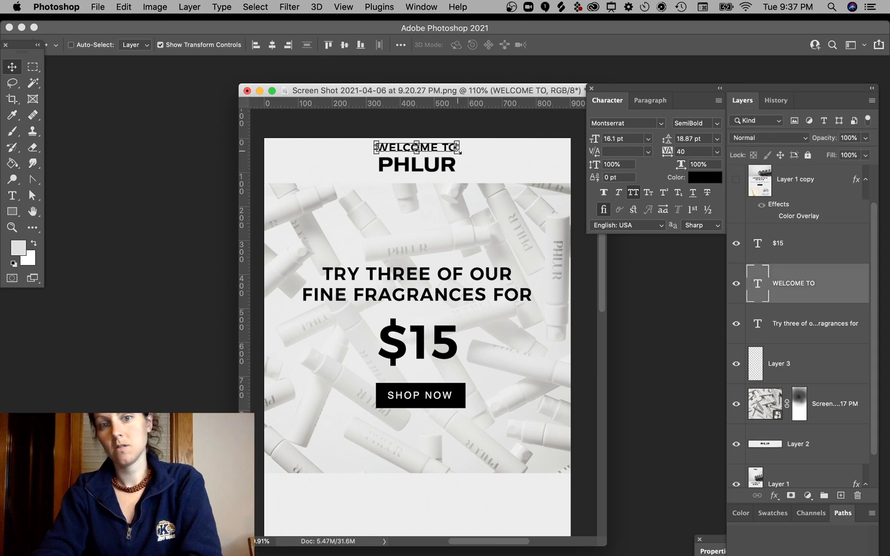
pyautogui.moveTo(459, 151); pyautogui.dragTo(449, 153)
pyautogui.press('Return')
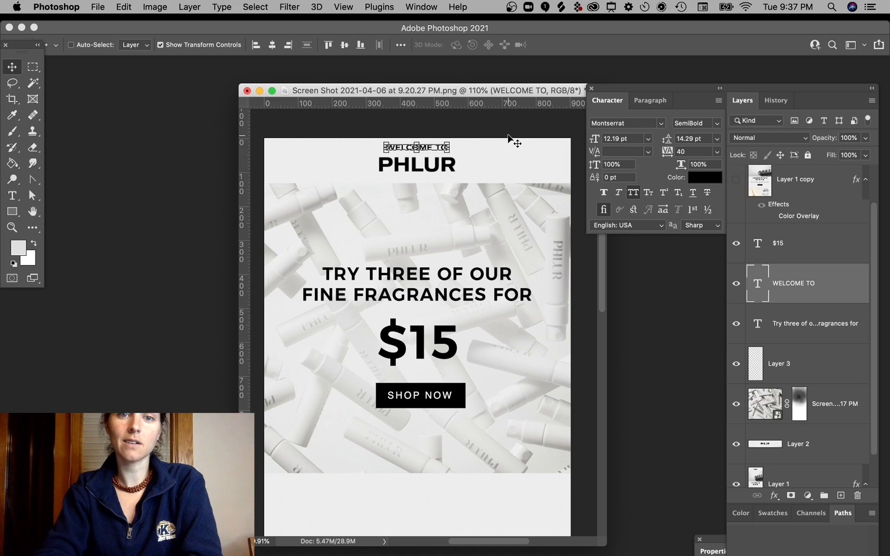
pyautogui.press('Up')
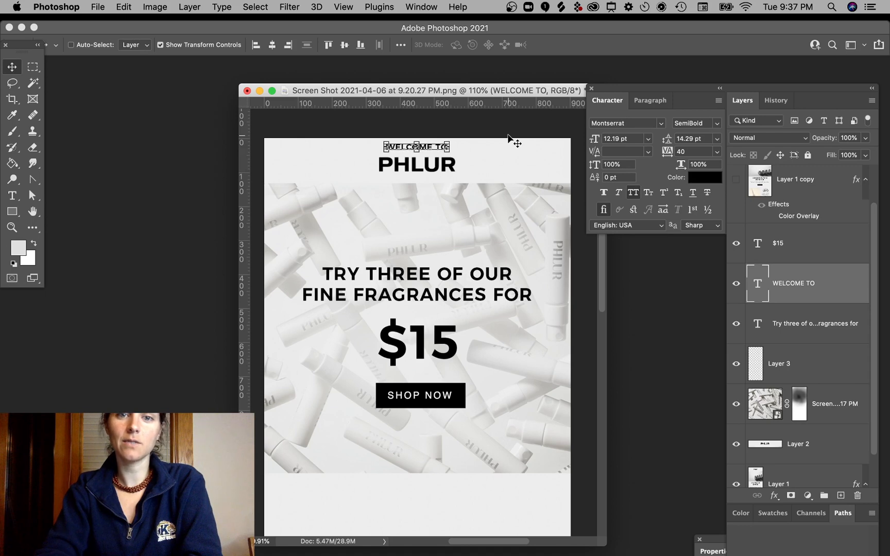
pyautogui.click(273, 46)
pyautogui.press('super+alt+a')
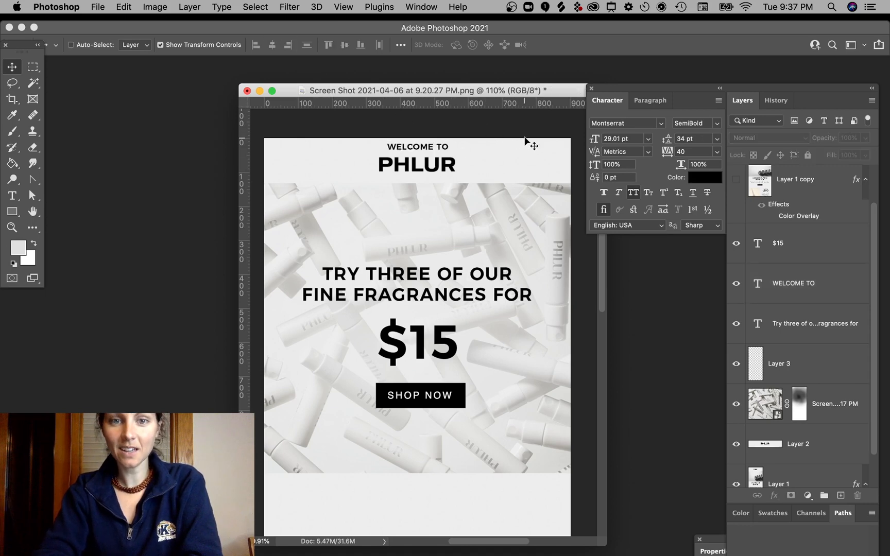
# Nudge the PHLUR logo layer slightly left to center it under "WELCOME TO", and deselect it.
pyautogui.keyDown('super'); pyautogui.click(446, 169); pyautogui.keyUp('super')
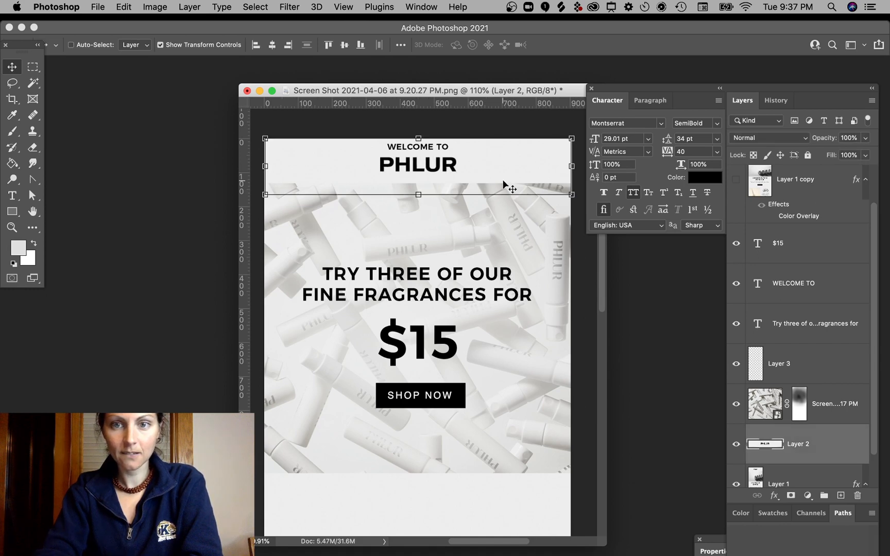
pyautogui.press('Left')
pyautogui.press('Left')
pyautogui.press('Left')
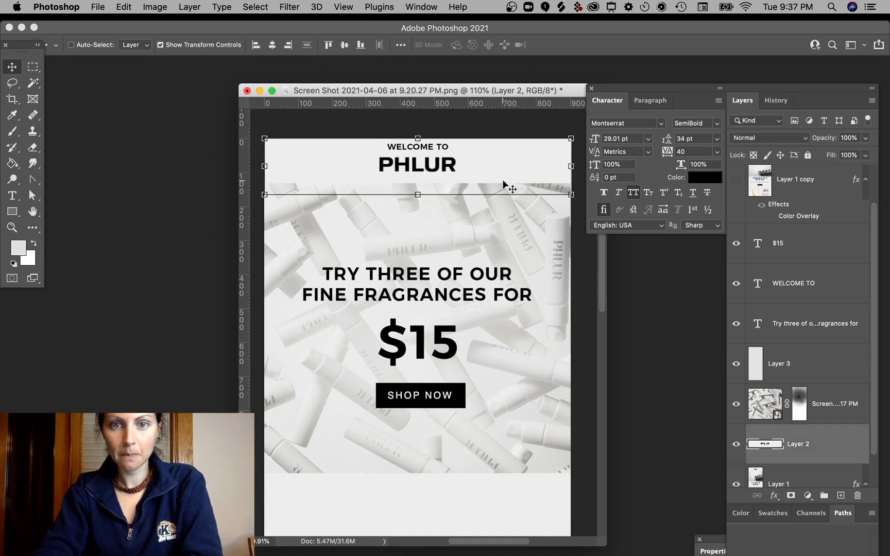
pyautogui.click(417, 136)
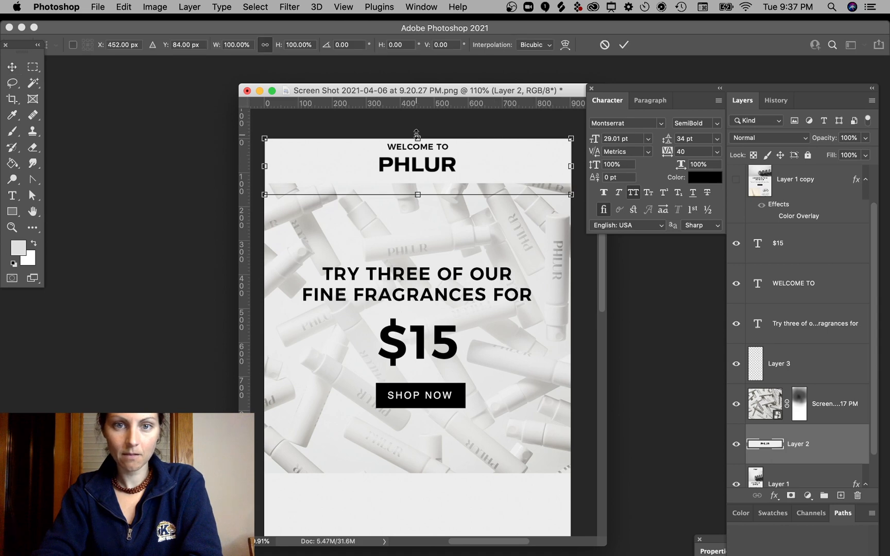
pyautogui.press('Return')
pyautogui.click(445, 113)
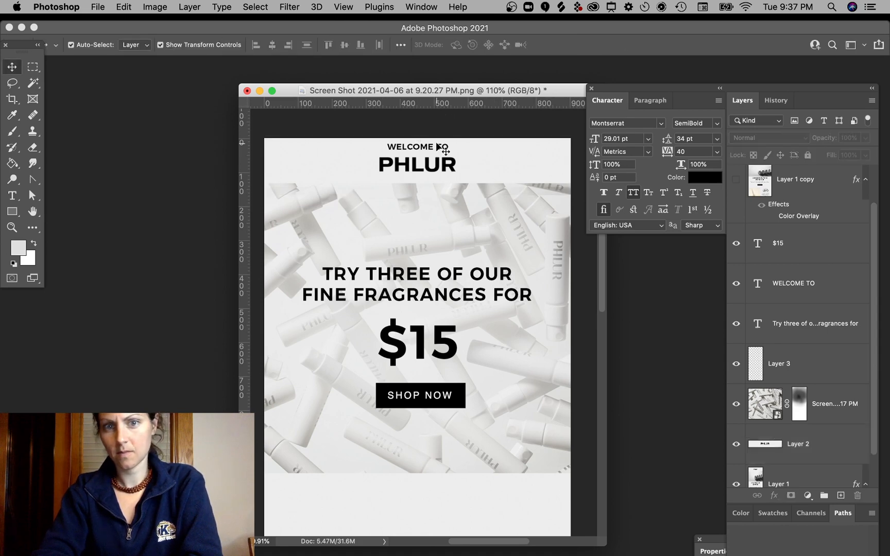
# Nudge the "WELCOME TO" text slightly left and down, closer to the PHLUR logo.
pyautogui.click(433, 147)
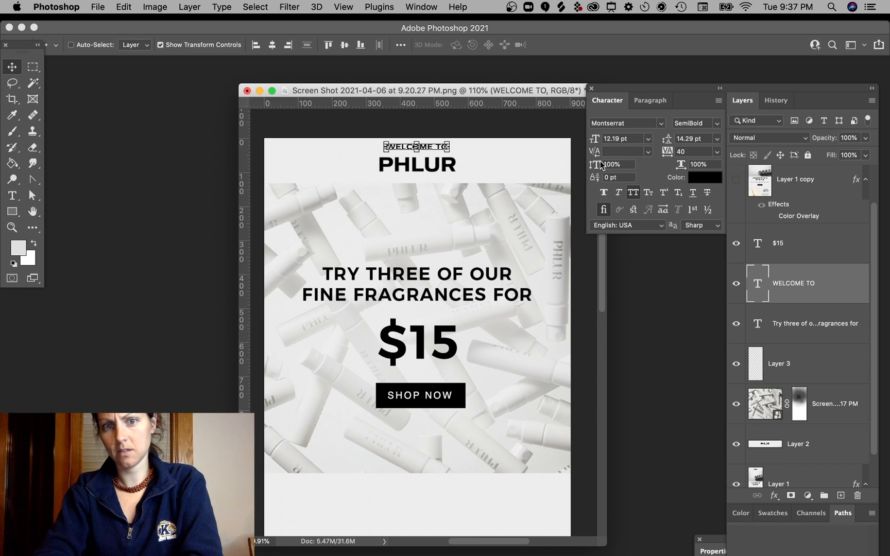
pyautogui.click(517, 120)
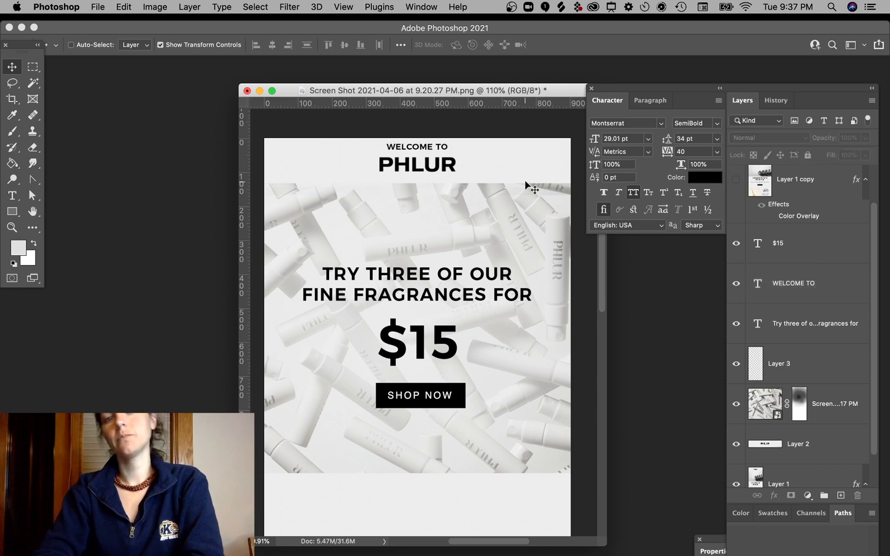
pyautogui.click(430, 149)
pyautogui.press('Down')
pyautogui.press('Down')
pyautogui.press('Down')
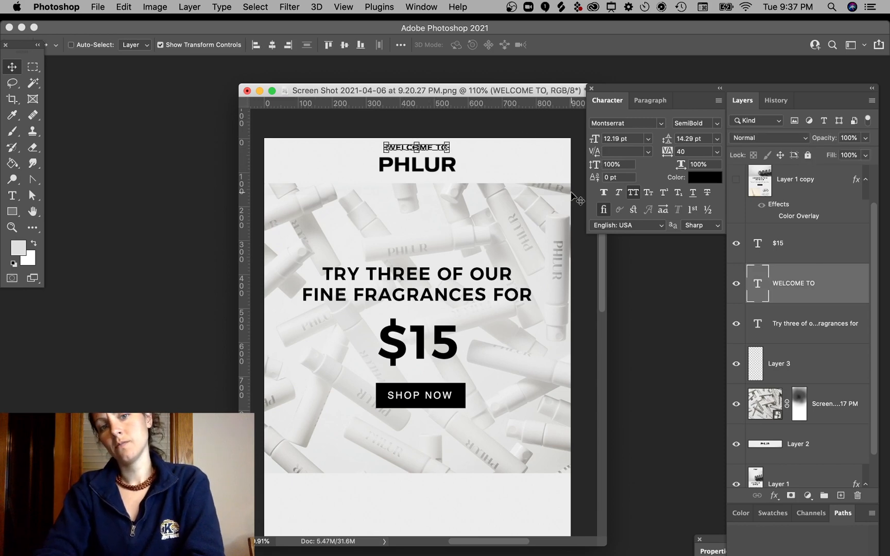
# Set the "WELCOME TO" text layer's opacity to 72%, nudge it a little closer to the logo and deselect it.
pyautogui.click(867, 139)
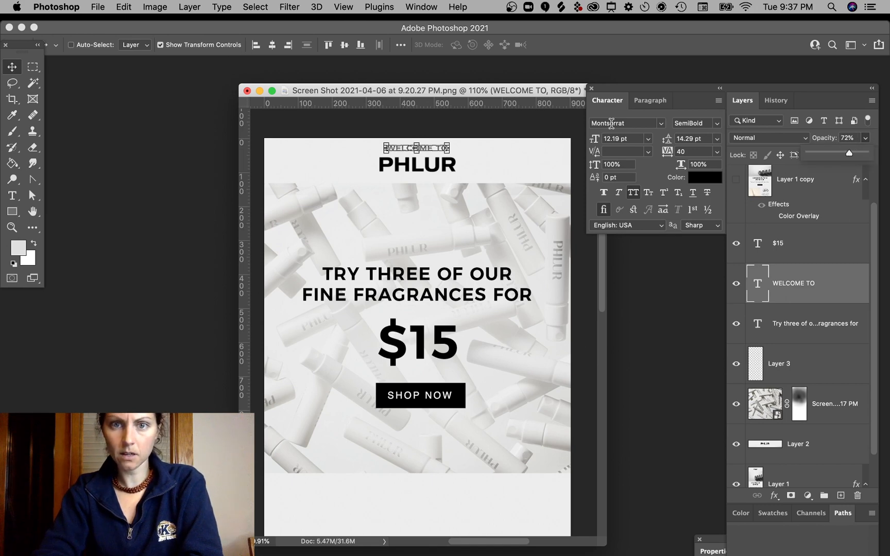
pyautogui.click(521, 122)
pyautogui.keyDown('super'); pyautogui.click(521, 128); pyautogui.keyUp('super')
pyautogui.keyDown('super'); pyautogui.click(428, 140); pyautogui.keyUp('super')
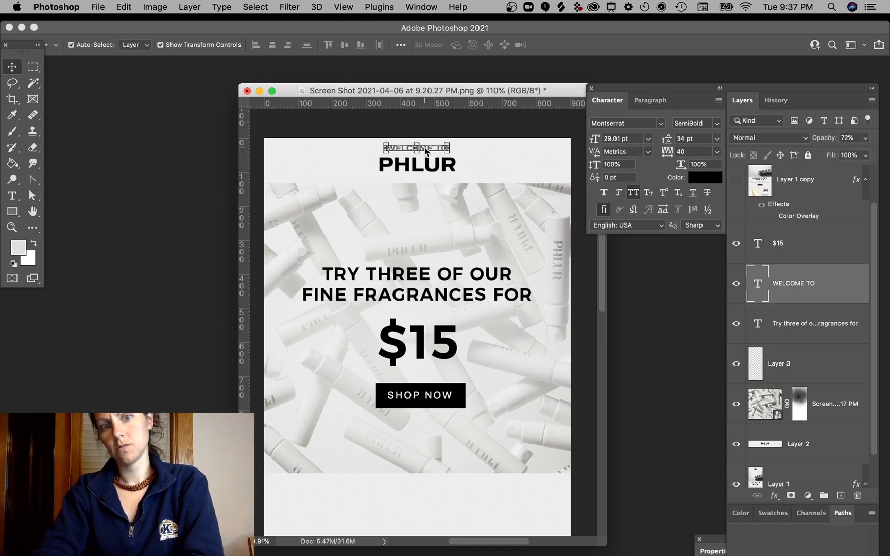
pyautogui.keyDown('super'); pyautogui.click(513, 124); pyautogui.keyUp('super')
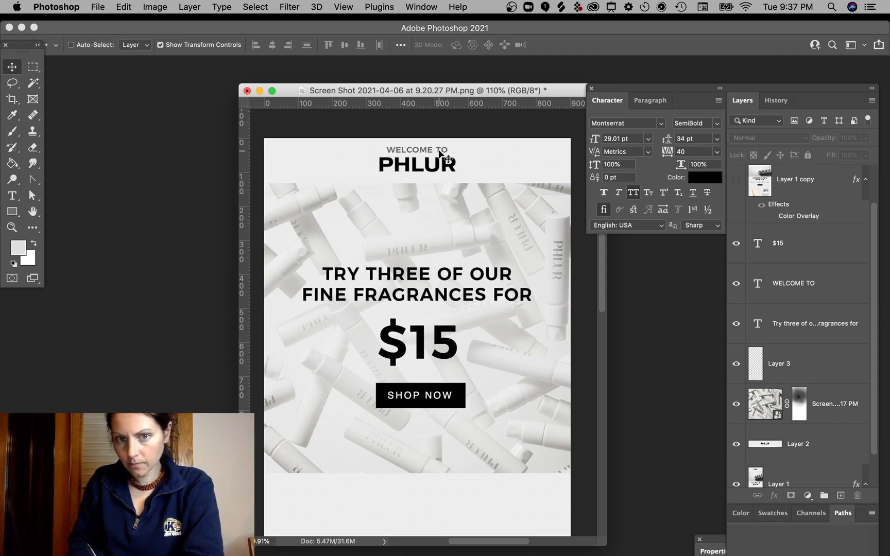
pyautogui.moveTo(418, 150); pyautogui.dragTo(429, 280)
pyautogui.press('super+z')
pyautogui.press('super+z')
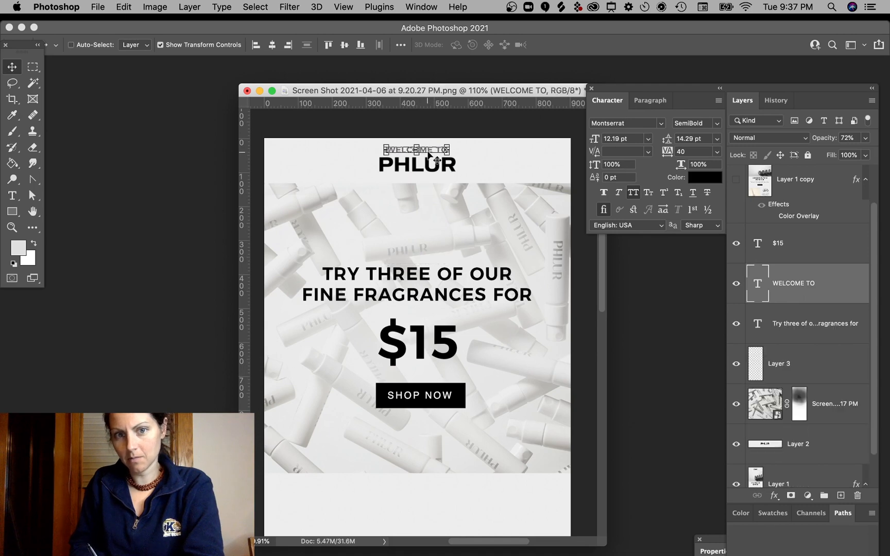
# Move the "WELCOME TO" text down from the logo to just above the headline and set its layer opacity to 100%.
pyautogui.moveTo(429, 153); pyautogui.dragTo(431, 247)
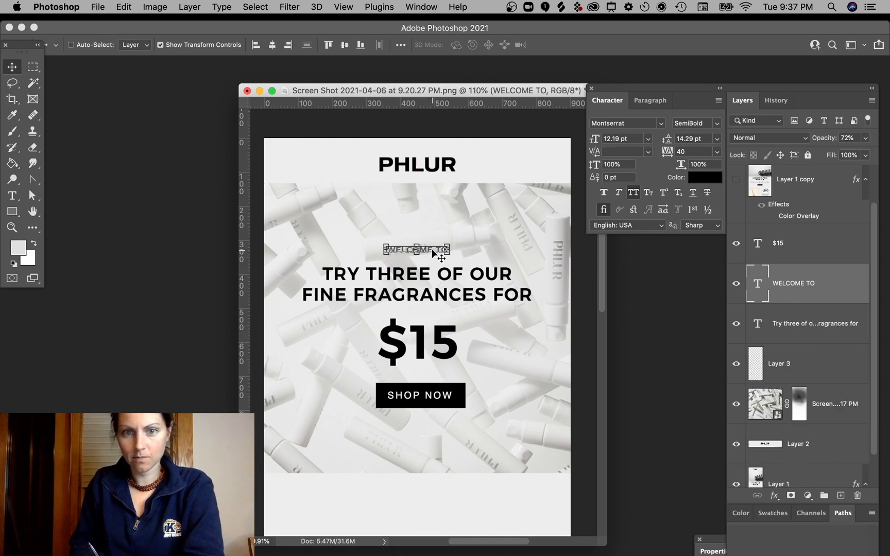
pyautogui.doubleClick(434, 248)
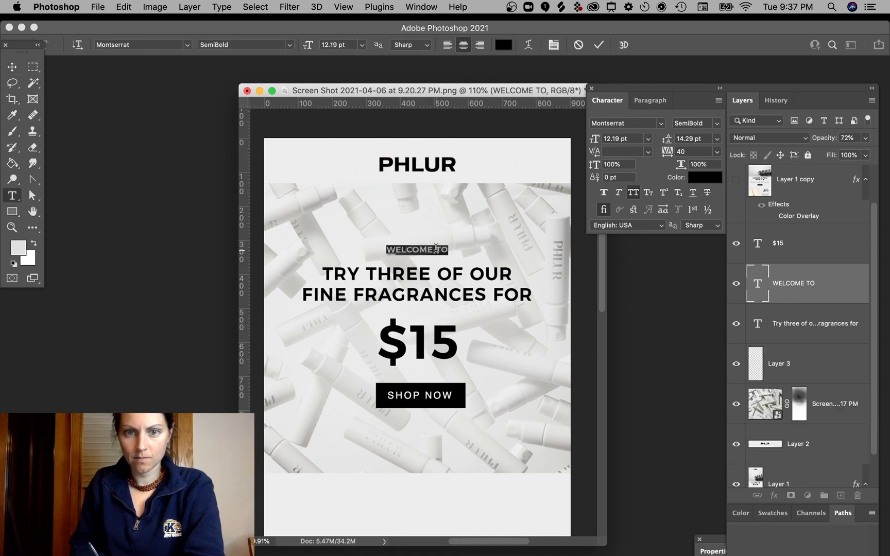
pyautogui.click(865, 138)
pyautogui.moveTo(856, 152); pyautogui.dragTo(872, 153)
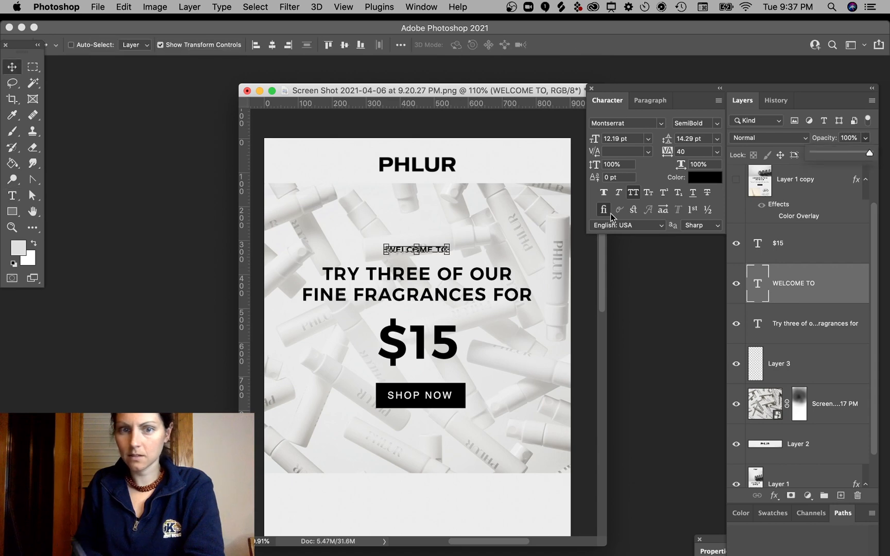
# Change the "WELCOME TO" text to "WELCOME!" and commit the edit.
pyautogui.doubleClick(437, 250)
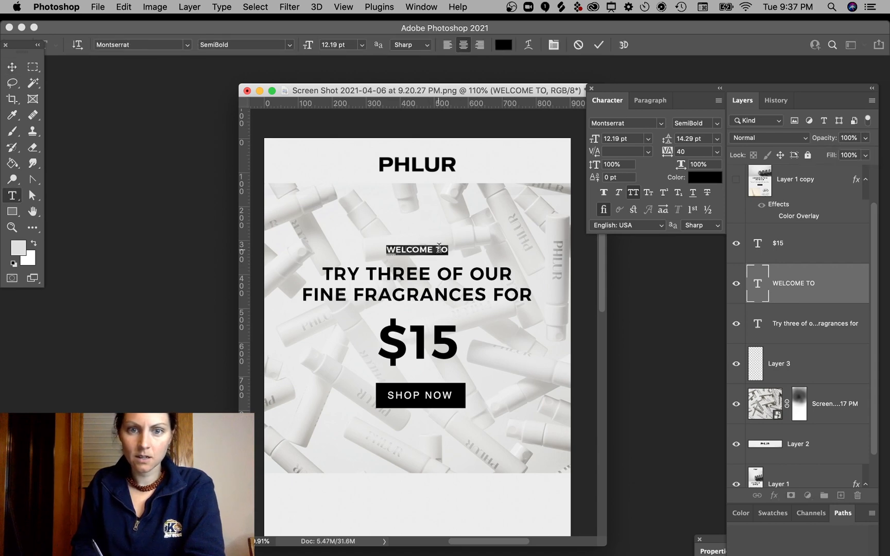
pyautogui.click(418, 247)
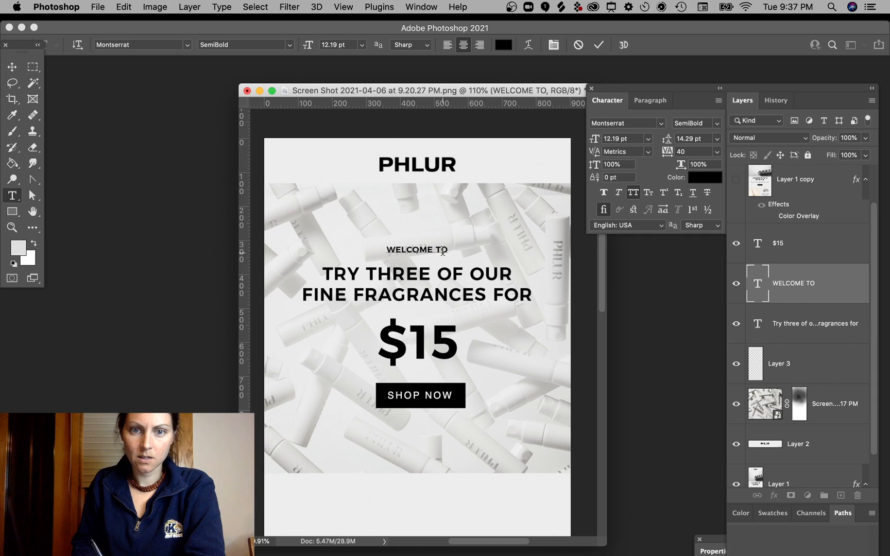
pyautogui.press('BackSpace')
pyautogui.write('!')
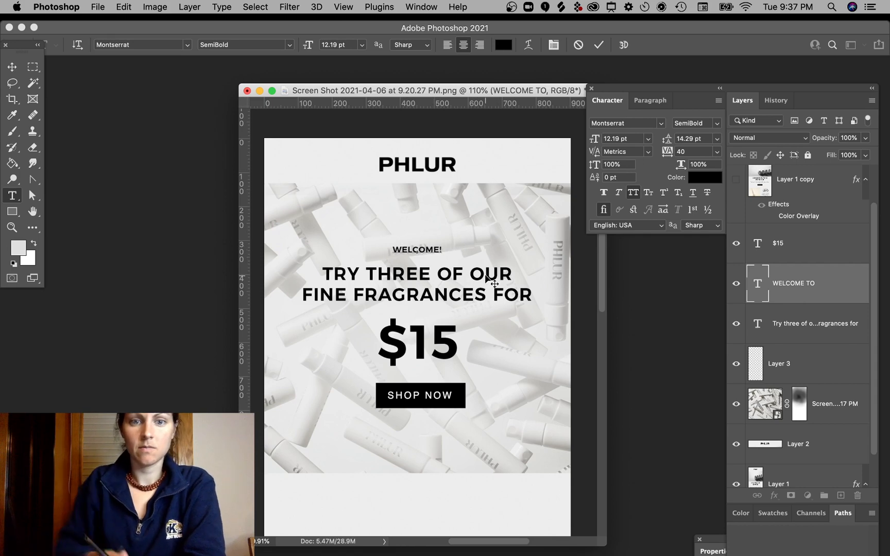
pyautogui.click(11, 68)
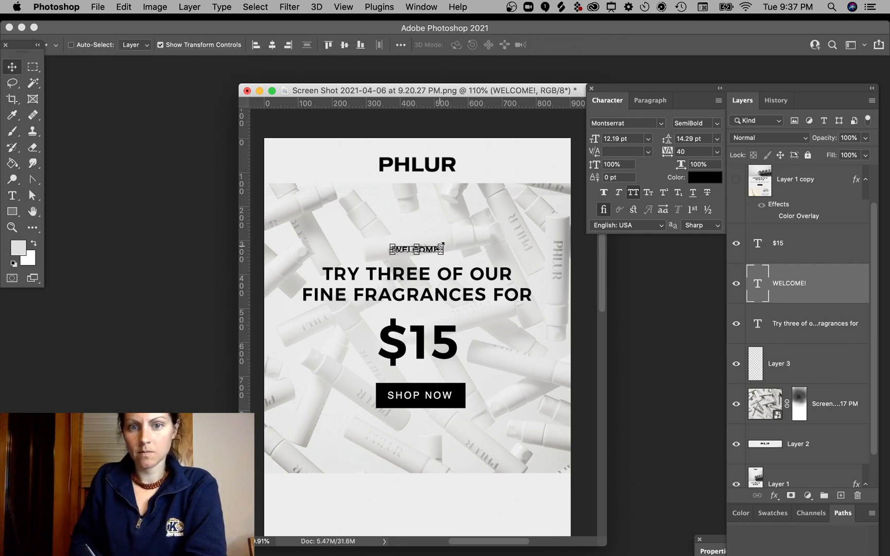
# Move the "WELCOME!" text higher above the headline and align it by horizontal centers.
pyautogui.moveTo(442, 245); pyautogui.dragTo(443, 225)
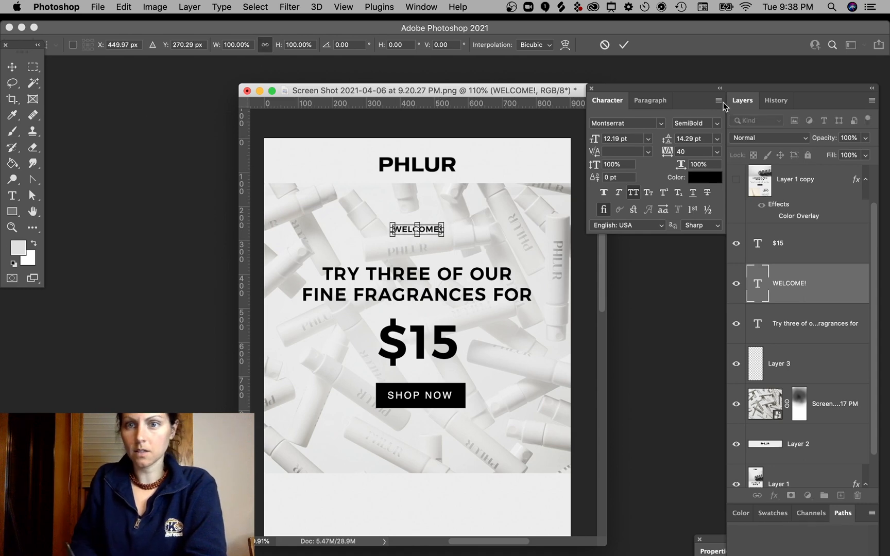
pyautogui.click(13, 68)
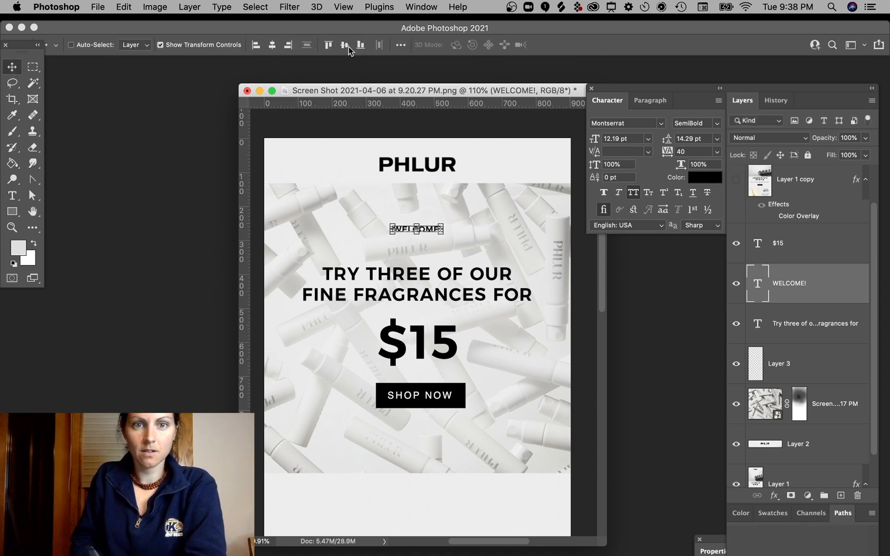
pyautogui.click(272, 45)
# Try enlarging the "WELCOME!" text to about 56.9 pt and moving it down close to the headline.
pyautogui.moveTo(446, 225); pyautogui.dragTo(538, 200)
pyautogui.press('Return')
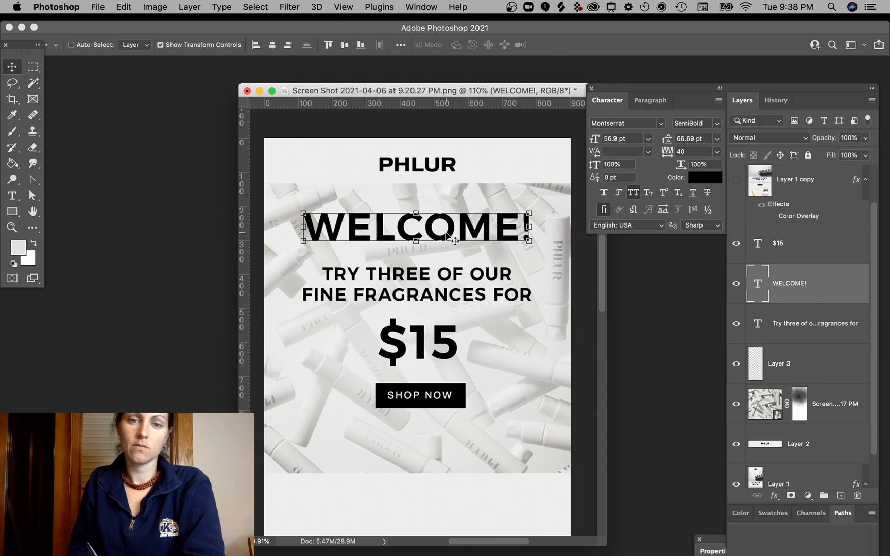
pyautogui.moveTo(477, 211); pyautogui.dragTo(478, 243)
# Try scaling the two-line headline down to about 22.44 pt and moving it slightly down under "WELCOME!".
pyautogui.keyDown('super'); pyautogui.click(486, 284); pyautogui.keyUp('super')
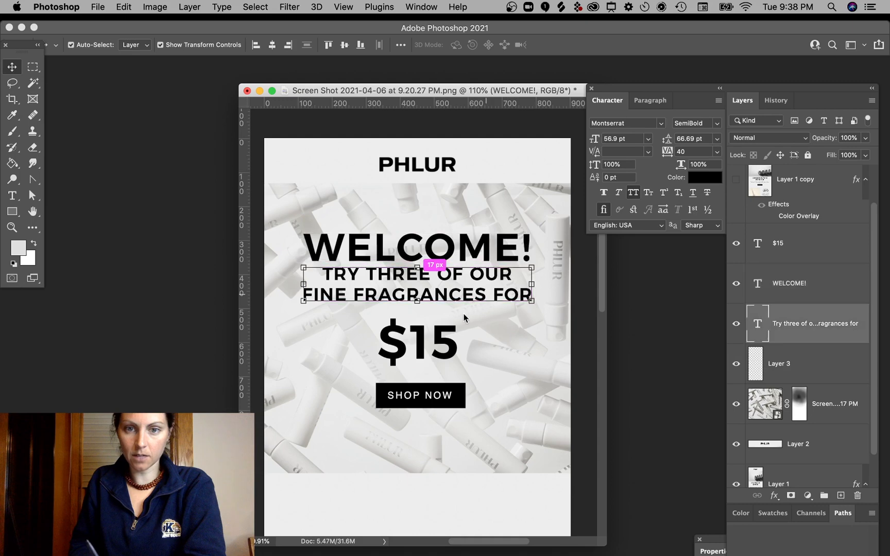
pyautogui.moveTo(527, 265); pyautogui.dragTo(516, 268)
pyautogui.press('Return')
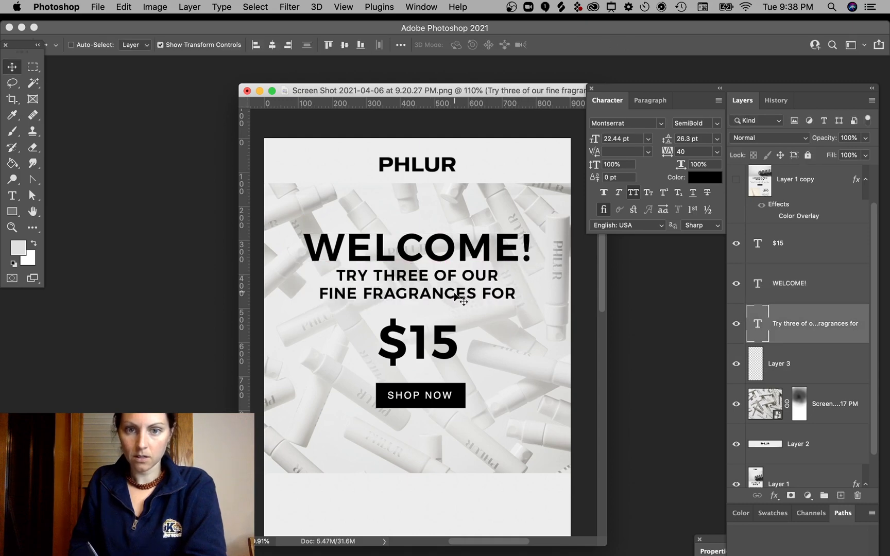
pyautogui.moveTo(460, 299); pyautogui.dragTo(460, 305)
pyautogui.keyDown('super'); pyautogui.click(507, 513); pyautogui.keyUp('super')
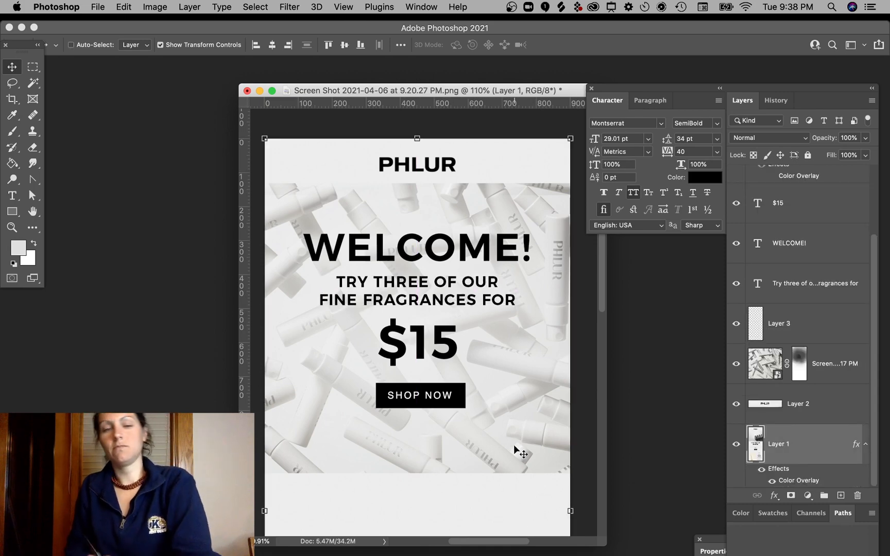
# Undo the headline's scaling and move, along with the enlargement and move of the "WELCOME!" text.
pyautogui.press('super+z')
pyautogui.press('super+z')
pyautogui.press('super+z')
pyautogui.press('super+z')
pyautogui.press('super+z')
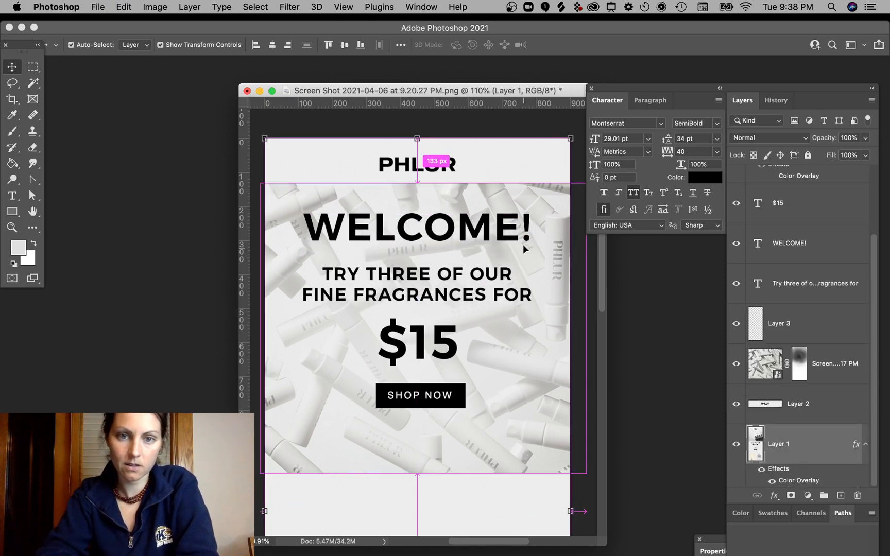
# Scale the "WELCOME!" text up to about 29.34 pt and deselect it.
pyautogui.click(437, 229)
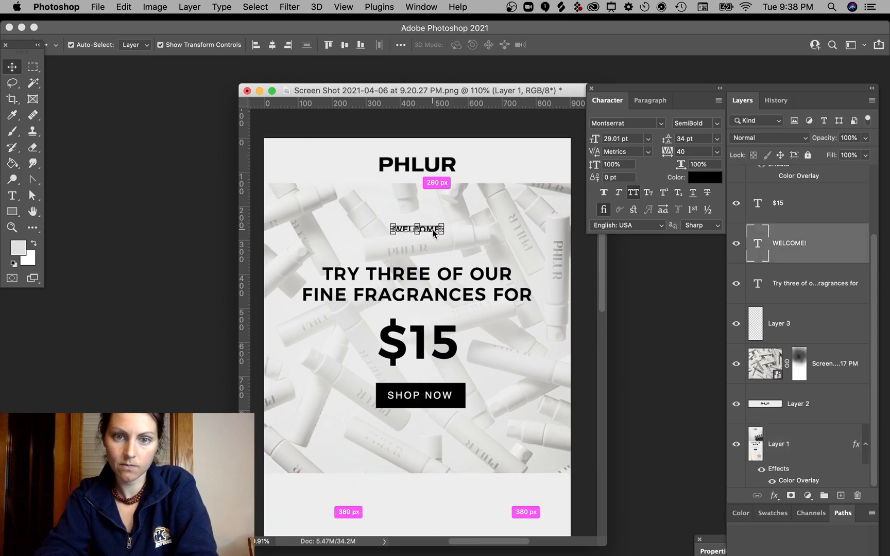
pyautogui.moveTo(445, 235); pyautogui.dragTo(489, 249)
pyautogui.press('Return')
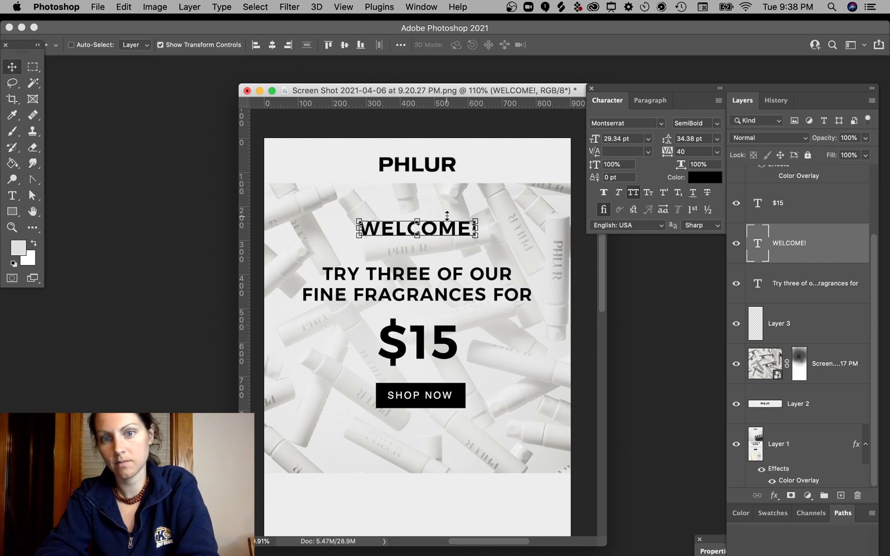
pyautogui.click(521, 150)
pyautogui.click(491, 511)
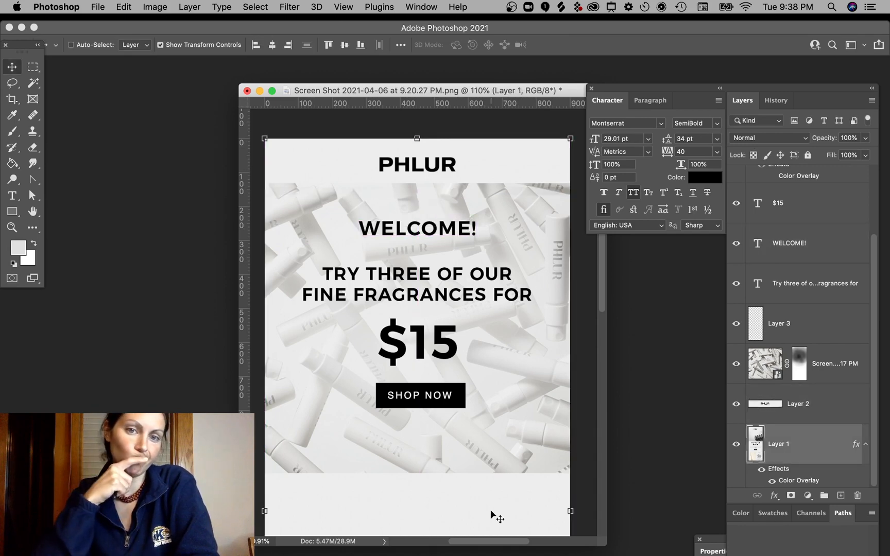
# Nudge the two-line headline slightly down toward the $15 price and deselect it.
pyautogui.moveTo(441, 302); pyautogui.dragTo(439, 325)
pyautogui.press('Down')
pyautogui.press('Down')
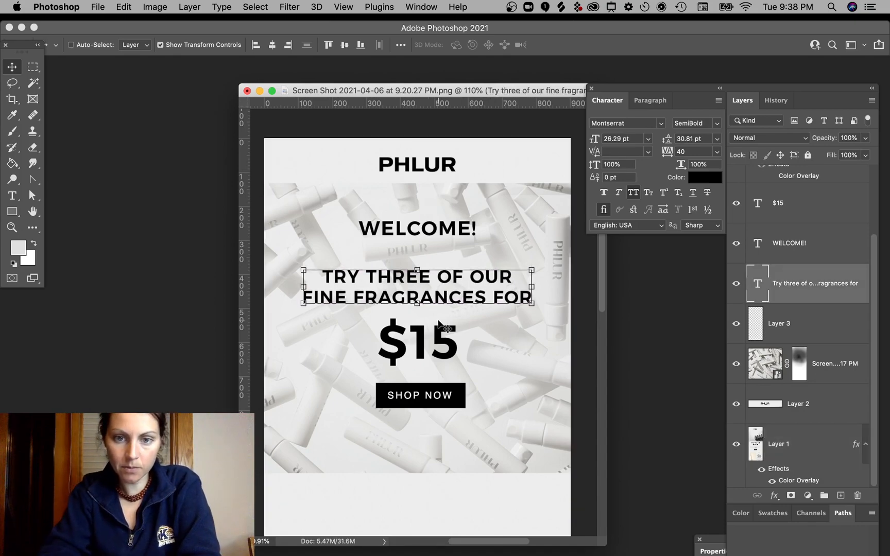
pyautogui.keyDown('super'); pyautogui.click(529, 502); pyautogui.keyUp('super')
# Switch to the phlur.com page in Chrome and capture a screenshot of the right-pointing arrow beside the Byrdie quote.
pyautogui.hotkey('ctrl', 'Right')
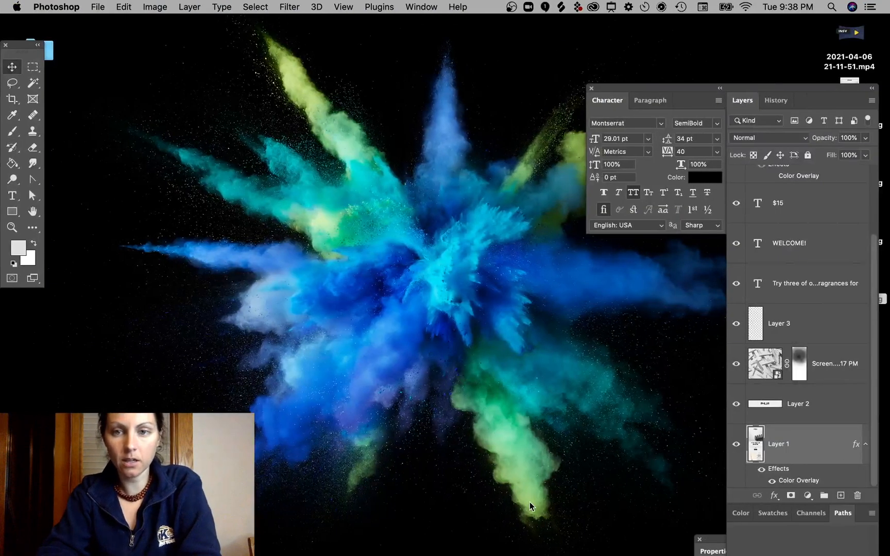
pyautogui.hotkey('ctrl', 'Left')
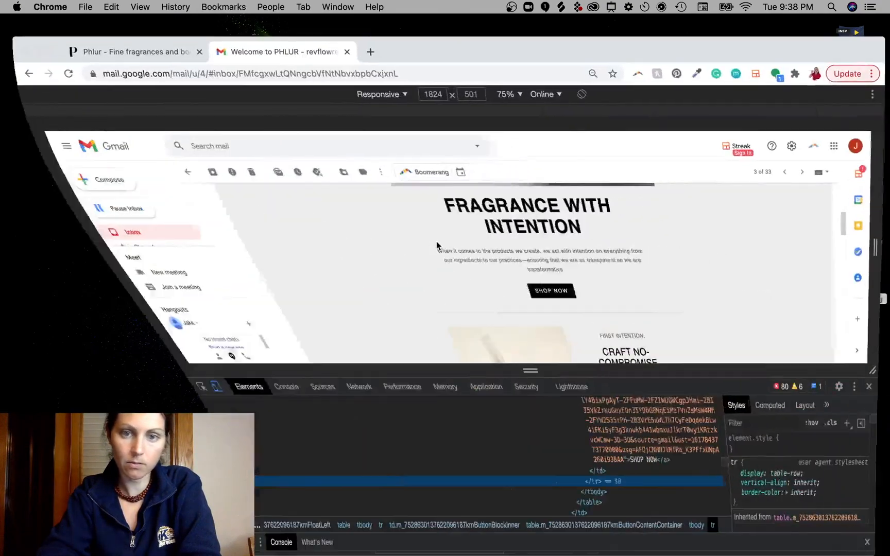
pyautogui.click(119, 59)
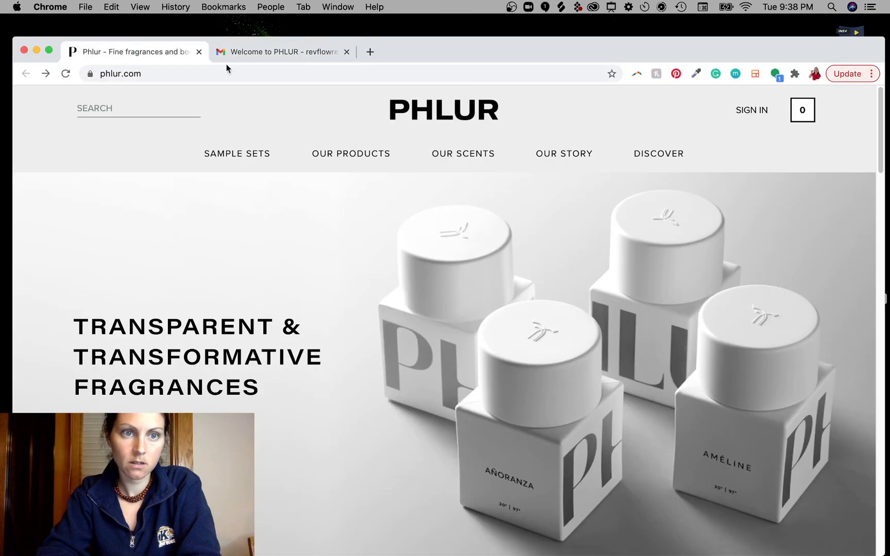
pyautogui.scroll(-20, 524, 404)
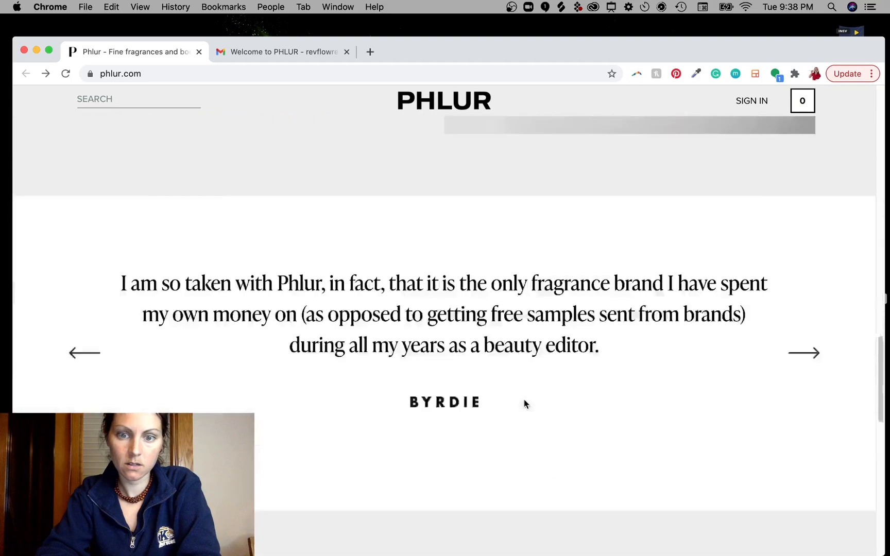
pyautogui.scroll(5, 524, 404)
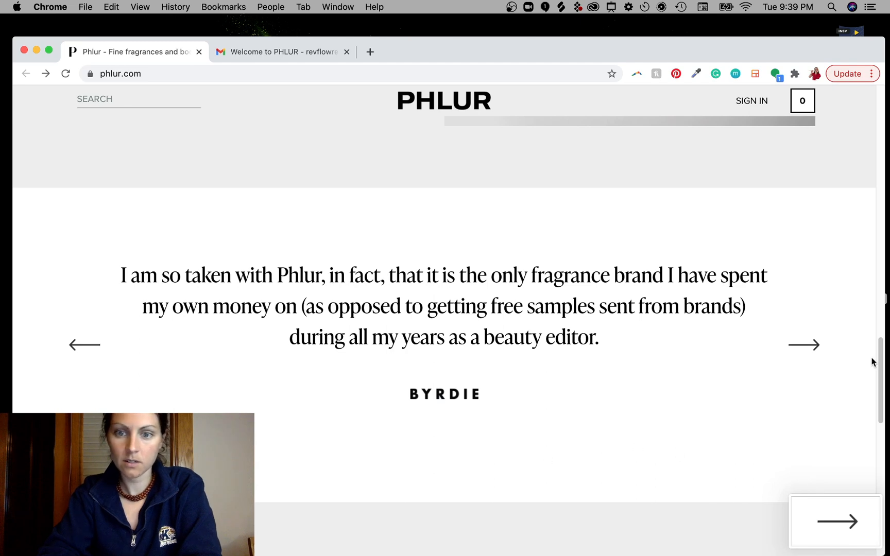
# Switch back to Photoshop and place the arrow screenshot, rotated to point down, between "WELCOME!" and the headline.
pyautogui.hotkey('ctrl', 'Left')
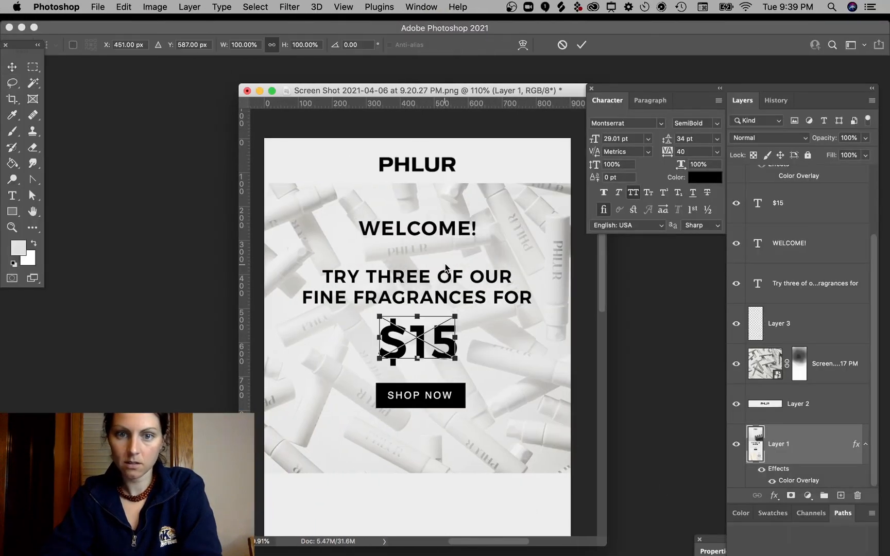
pyautogui.moveTo(446, 268); pyautogui.dragTo(463, 388)
pyautogui.moveTo(419, 344); pyautogui.dragTo(429, 221)
pyautogui.press('Return')
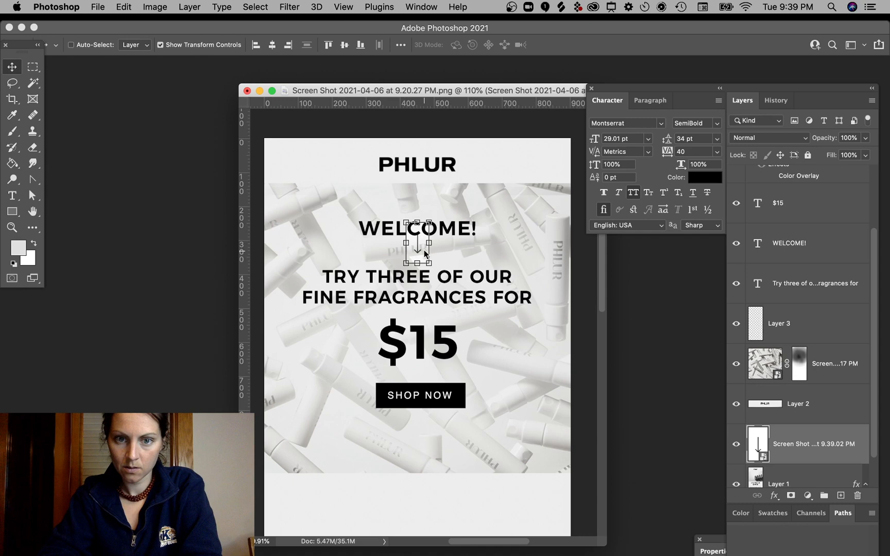
# Set the arrow layer's blend mode to Multiply and move the arrow slightly down, midway between "WELCOME!" and the headline.
pyautogui.click(755, 135)
pyautogui.click(753, 168)
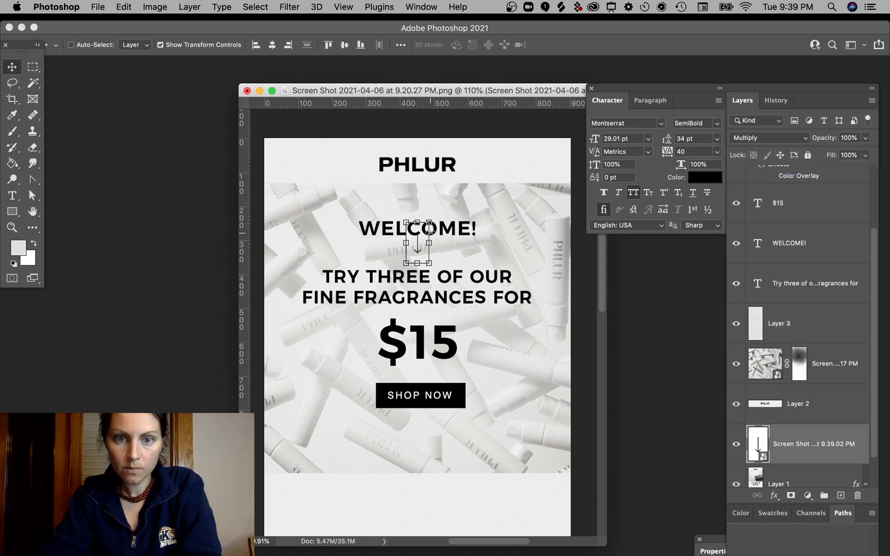
pyautogui.moveTo(420, 247); pyautogui.dragTo(420, 263)
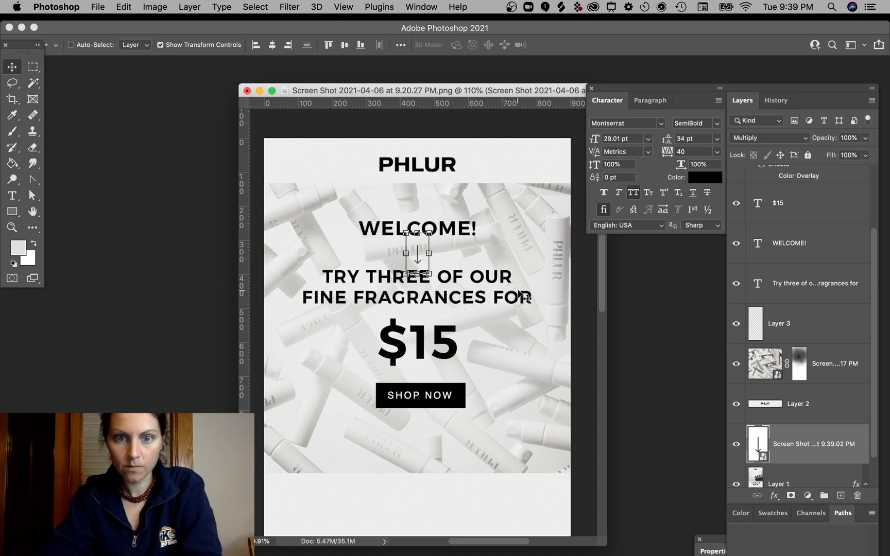
# Bring the arrow layer to the top of the layer stack and deselect it.
pyautogui.press('super+bracketright')
pyautogui.press('super+bracketright')
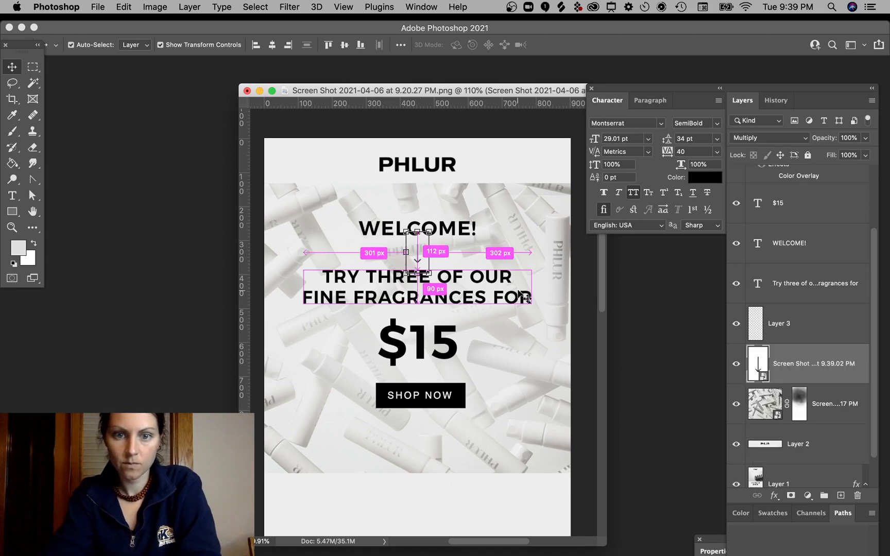
pyautogui.press('super+shift+bracketright')
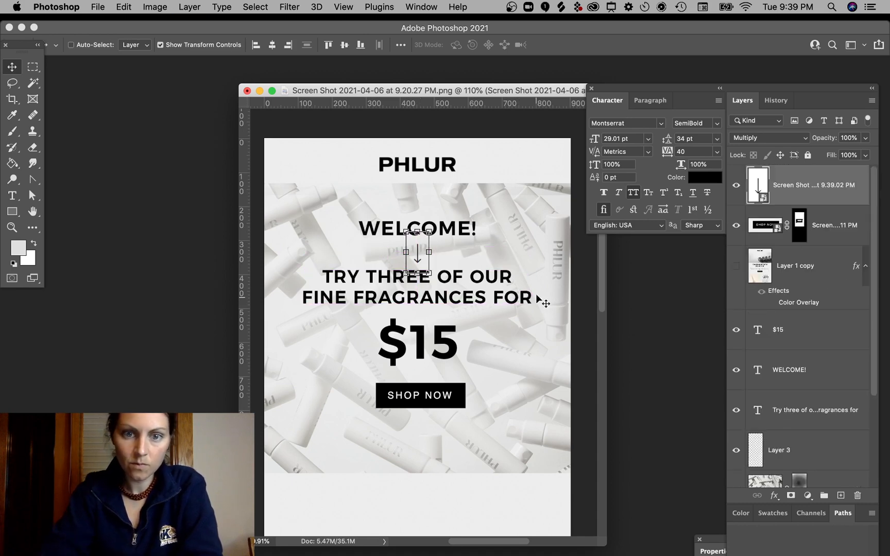
pyautogui.click(584, 344)
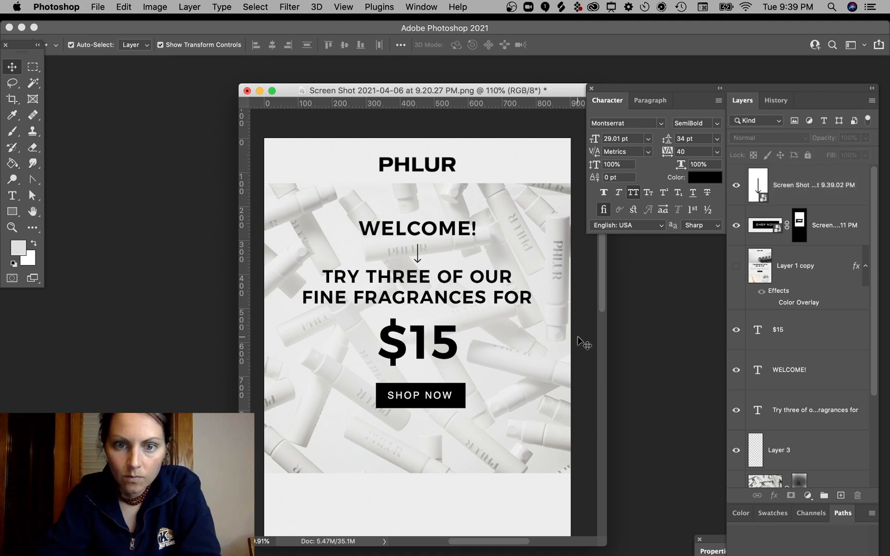
# Enlarge the product photo slightly beyond the canvas width and move it down so it starts just above "WELCOME!".
pyautogui.keyDown('super'); pyautogui.click(477, 255); pyautogui.keyUp('super')
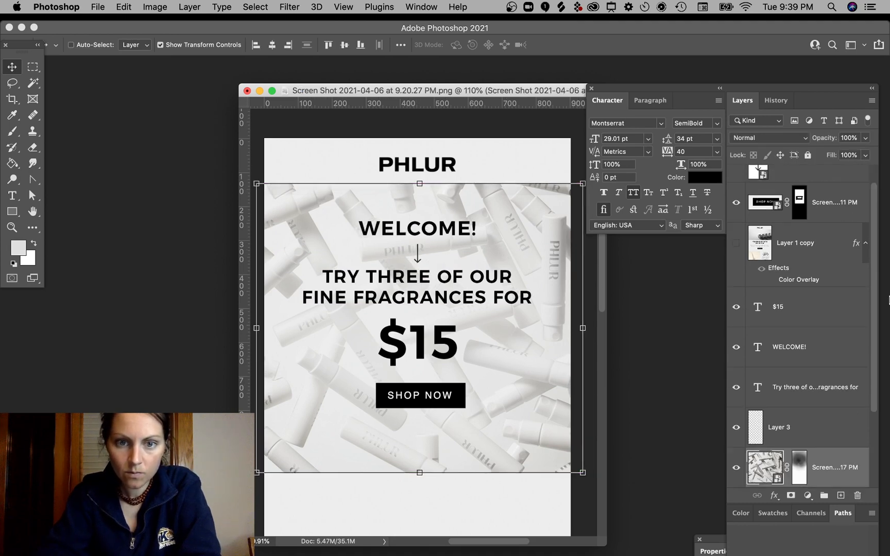
pyautogui.hotkey('shift', 'Up')
pyautogui.hotkey('shift', 'Right')
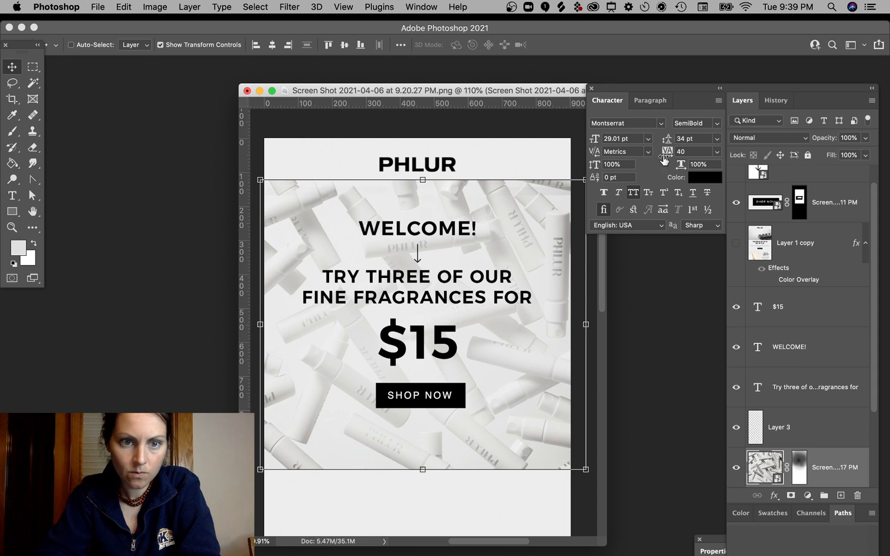
pyautogui.moveTo(255, 178); pyautogui.dragTo(248, 177)
pyautogui.moveTo(566, 219); pyautogui.dragTo(547, 271)
pyautogui.press('Return')
pyautogui.press('super')
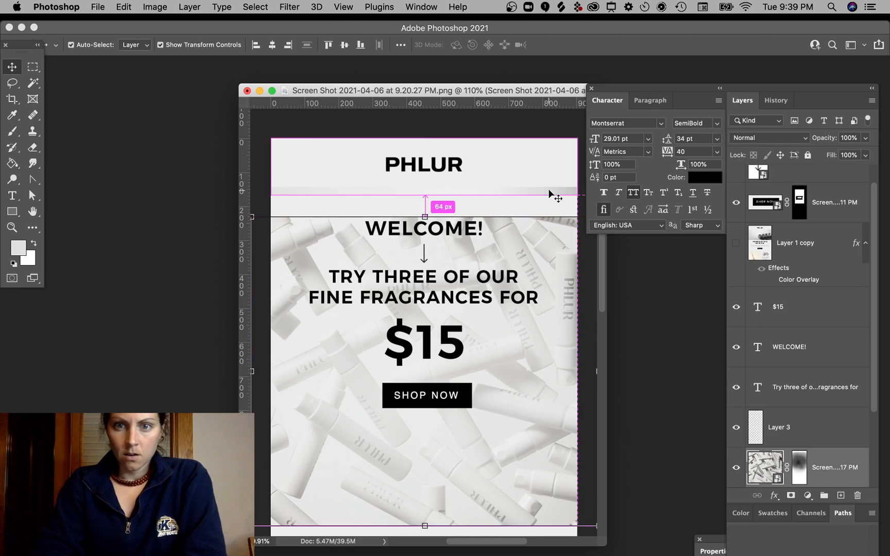
# Try nudging the PHLUR header layer slightly up, and undo the move.
pyautogui.click(549, 189)
pyautogui.moveTo(536, 188)
pyautogui.mouseDown()
pyautogui.moveTo(535, 172)
pyautogui.moveTo(535, 183)
pyautogui.mouseUp()
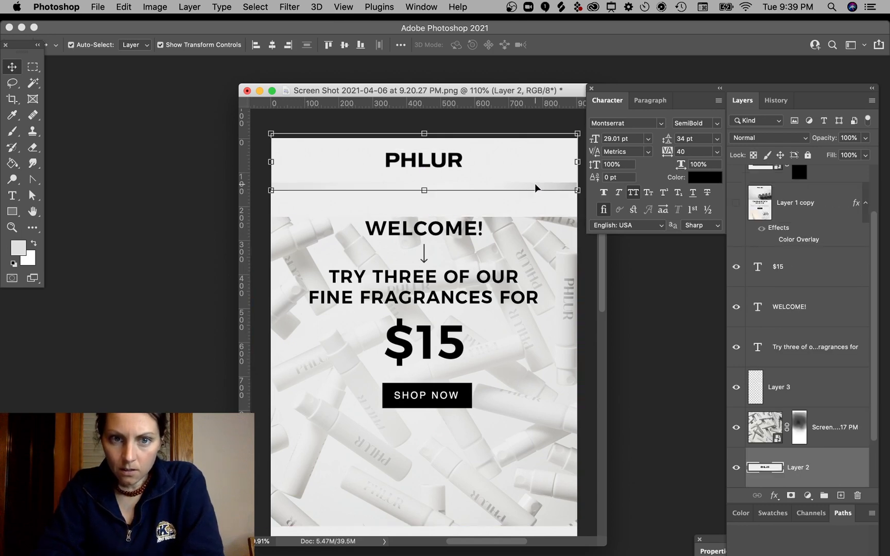
pyautogui.press('super+z')
# Mask the PHLUR header layer to a full-width rectangular strip around the logo, hiding the grey band below it.
pyautogui.click(33, 67)
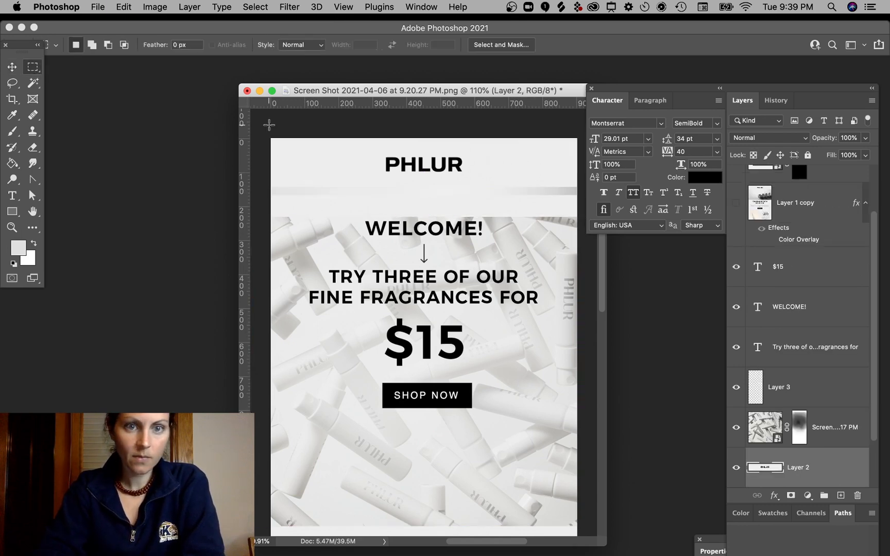
pyautogui.moveTo(262, 132); pyautogui.dragTo(587, 185)
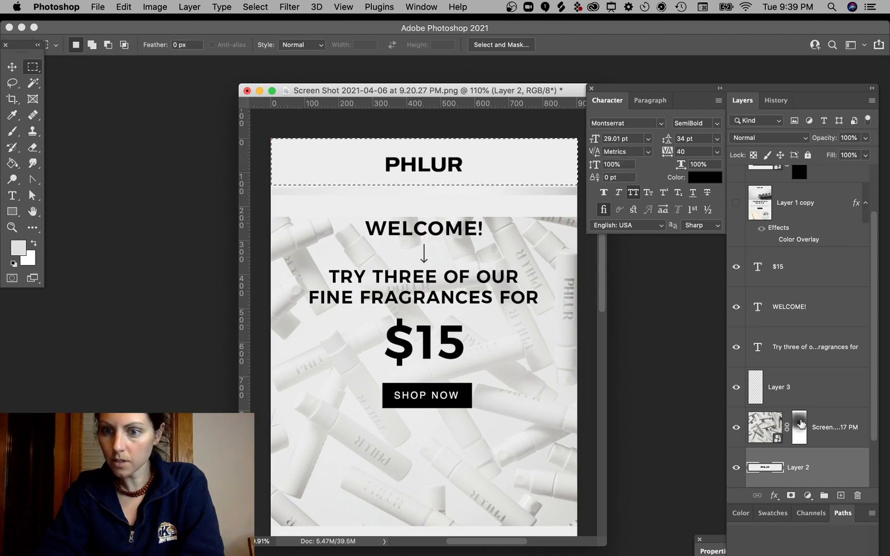
pyautogui.click(786, 497)
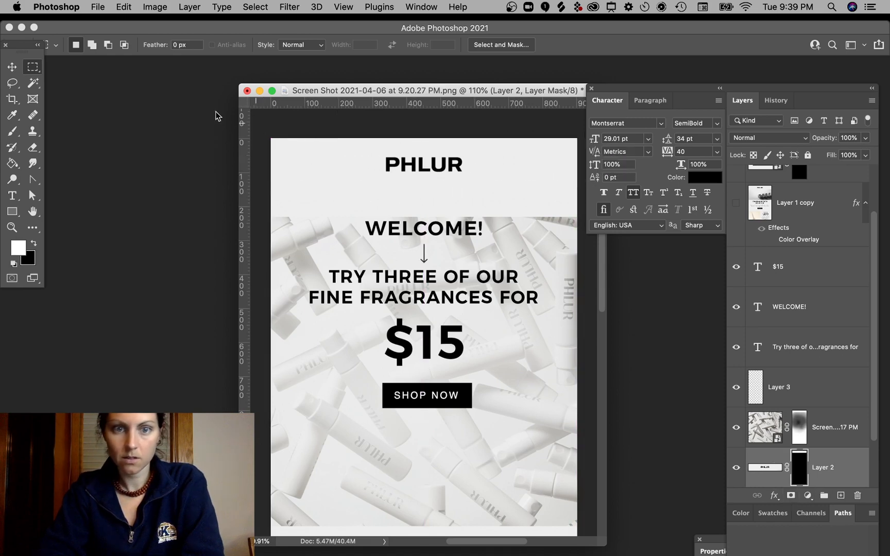
# Move the product photo up so its top edge sits directly beneath the PHLUR logo.
pyautogui.click(12, 66)
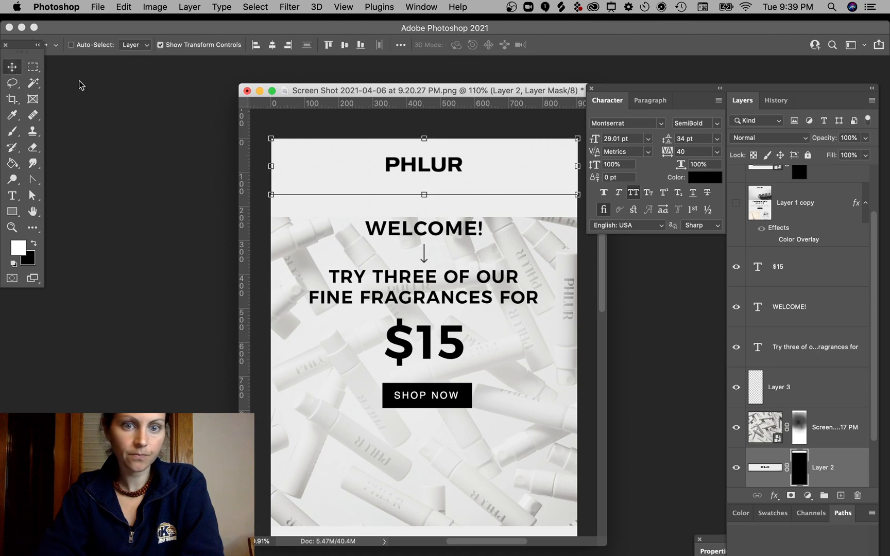
pyautogui.click(546, 260)
pyautogui.moveTo(560, 304); pyautogui.dragTo(554, 260)
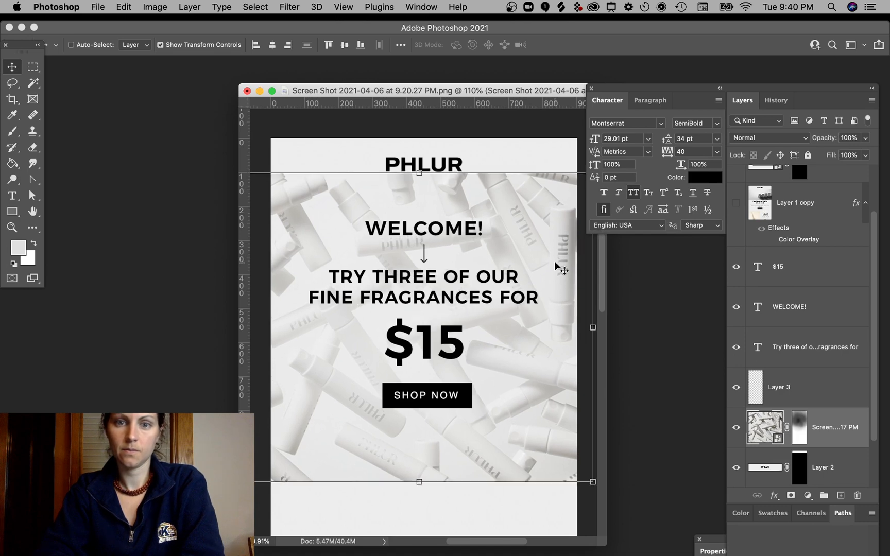
# Select a full-width rectangle over the product photo, from slightly below the PHLUR logo to the photo's lower edge.
pyautogui.click(32, 67)
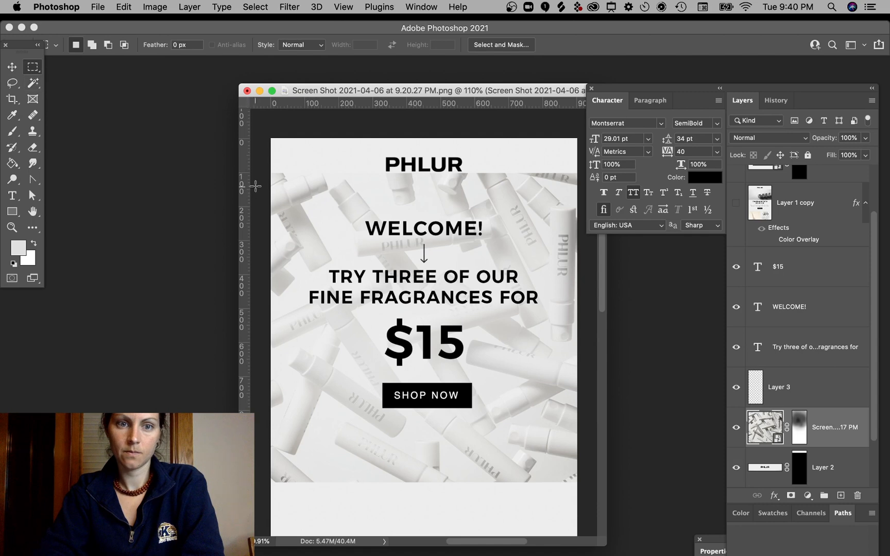
pyautogui.moveTo(264, 188); pyautogui.dragTo(479, 481)
pyautogui.hscroll(-10, 479, 481)
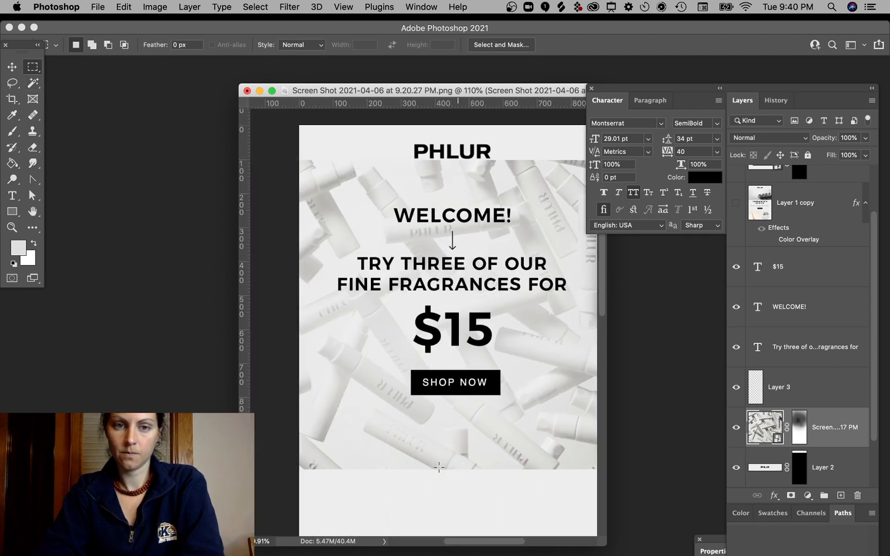
pyautogui.hscroll(3, 439, 467)
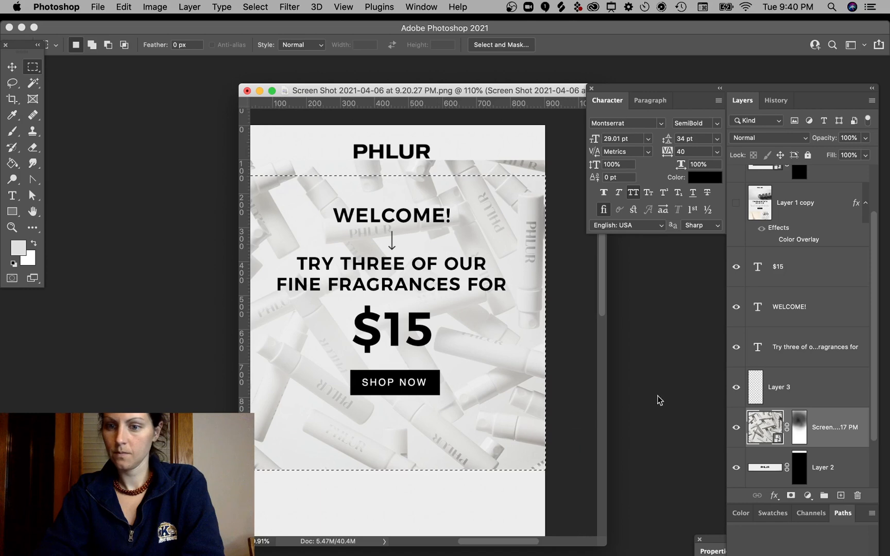
# Try adding a second mask to the product photo layer, and undo it.
pyautogui.click(800, 432)
pyautogui.click(791, 495)
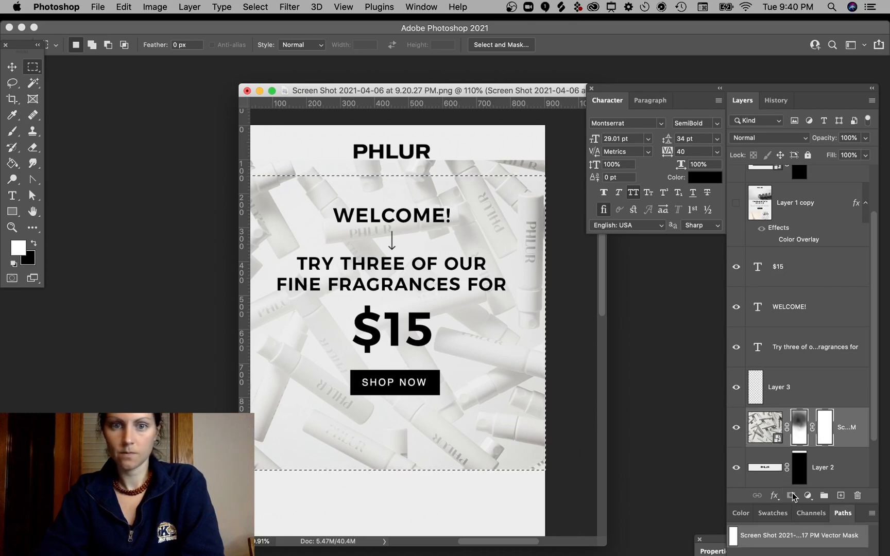
pyautogui.press('super+z')
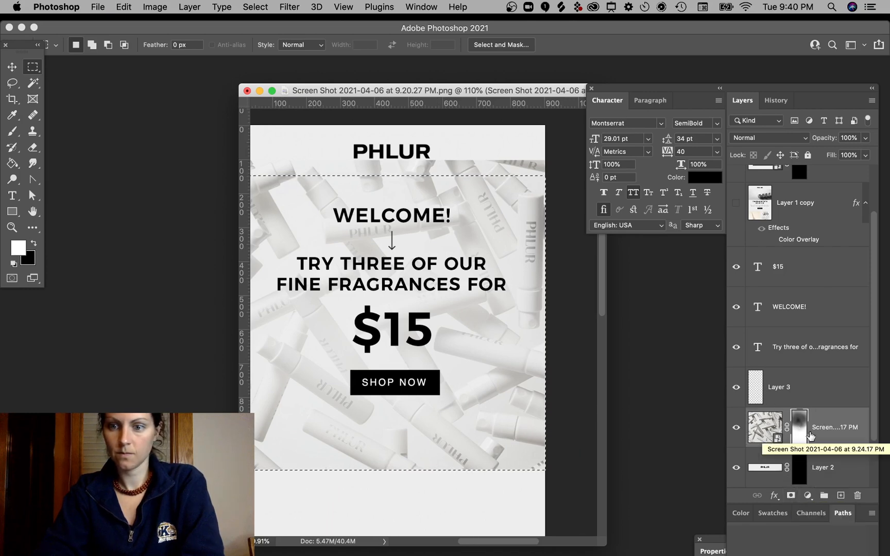
# Hide the photo strip behind the PHLUR header by painting black at 100% opacity on the photo's mask outside the rectangle, and deselect.
pyautogui.press('b')
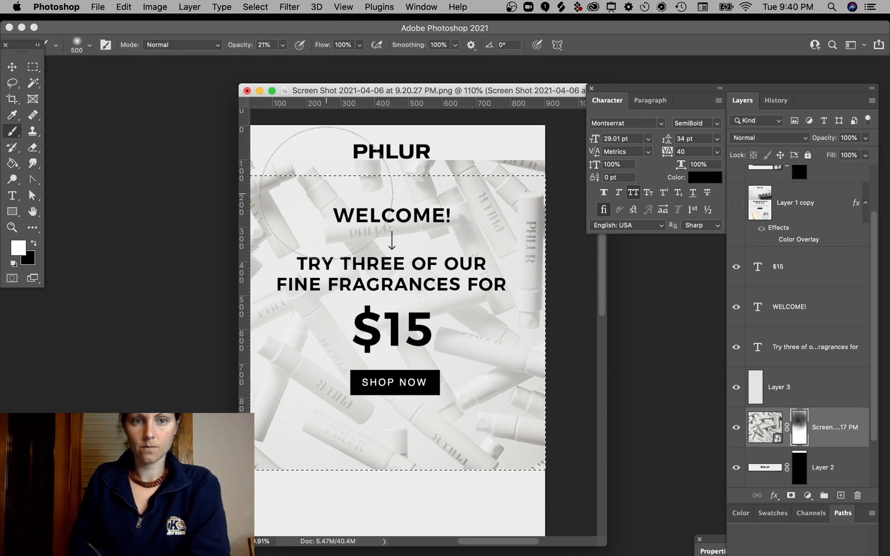
pyautogui.scroll(-2, 332, 207)
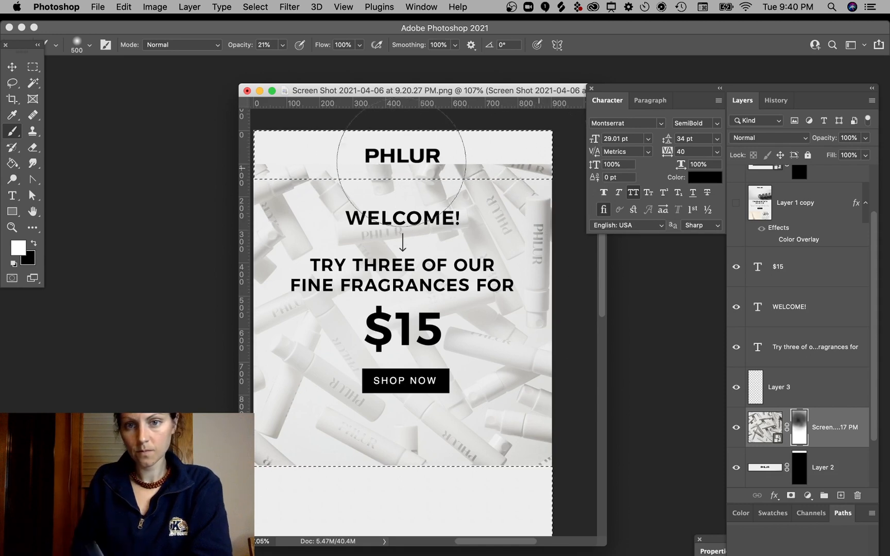
pyautogui.click(282, 45)
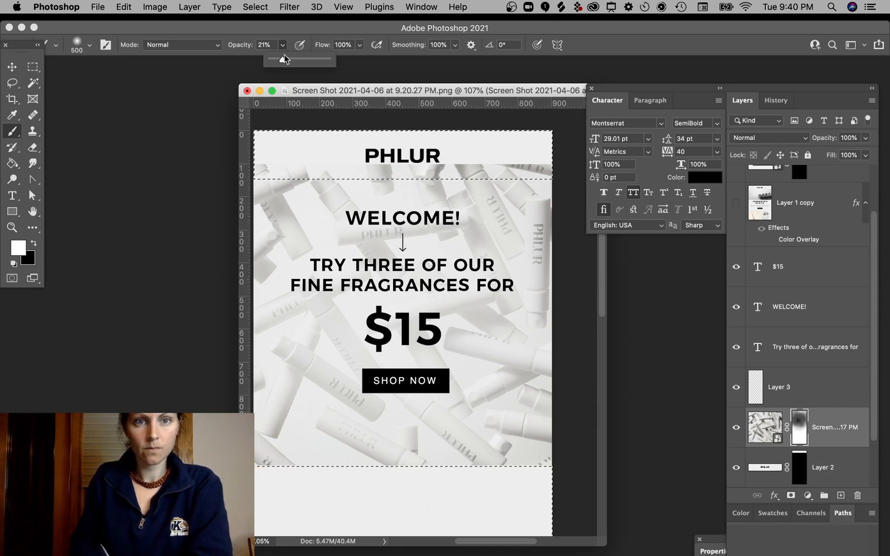
pyautogui.moveTo(284, 60); pyautogui.dragTo(370, 66)
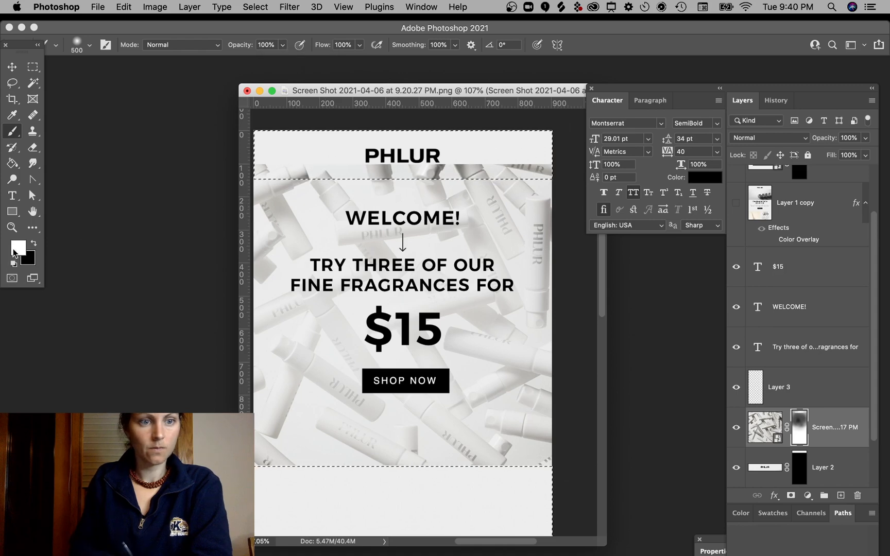
pyautogui.press('x')
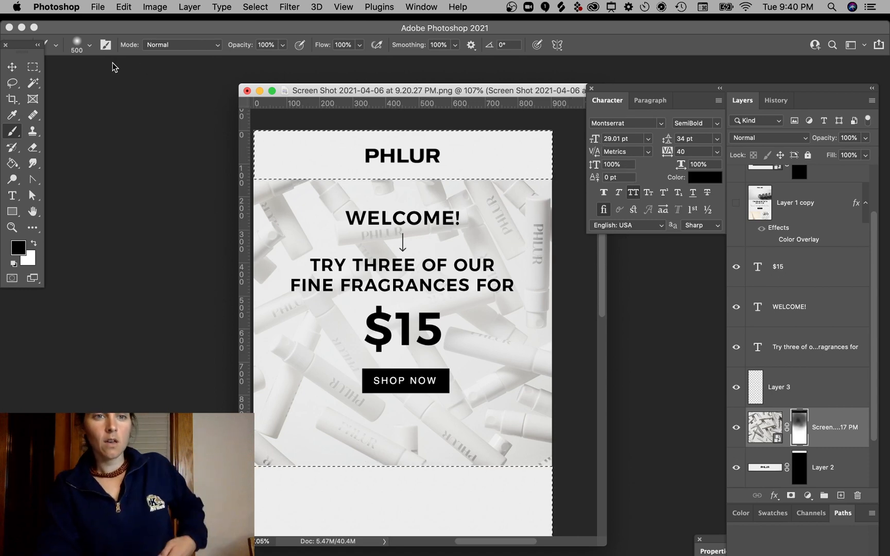
pyautogui.click(33, 67)
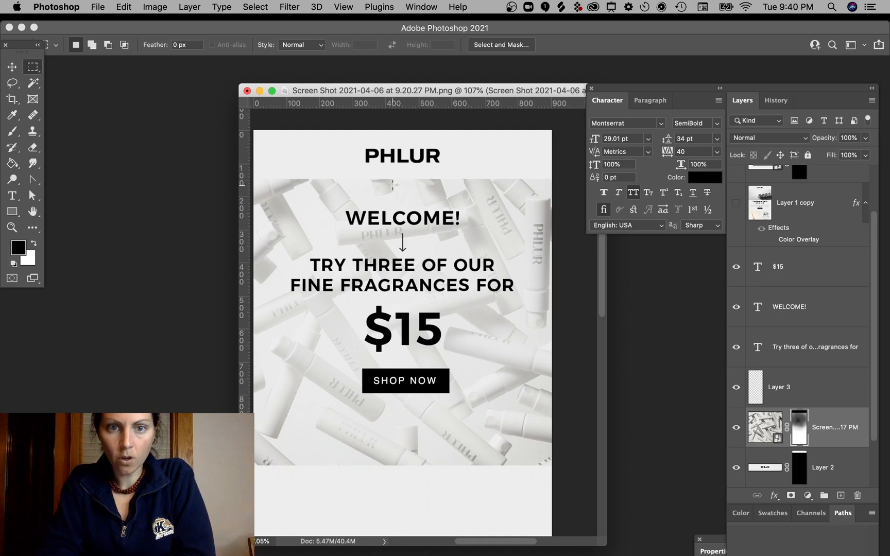
# Shift the panels off the canvas and open the product photo's smart object contents for editing.
pyautogui.hscroll(-2, 392, 184)
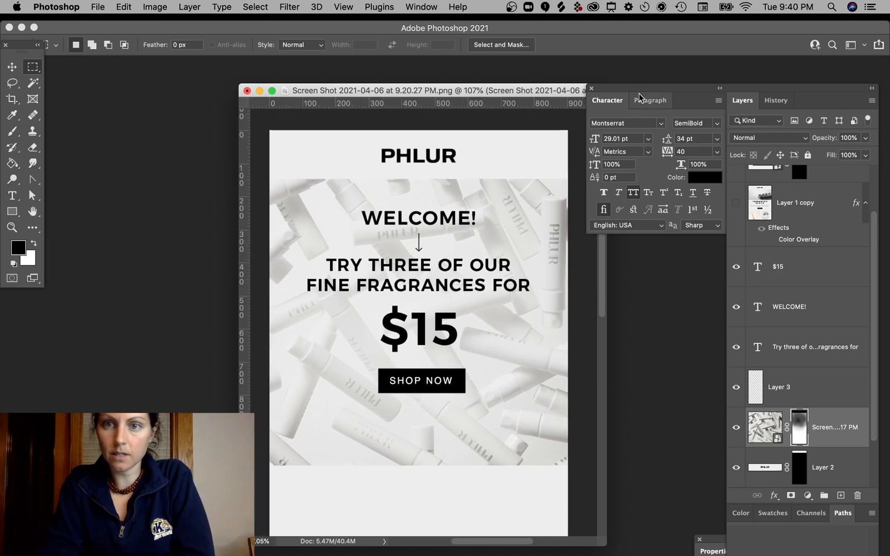
pyautogui.moveTo(639, 95); pyautogui.dragTo(670, 96)
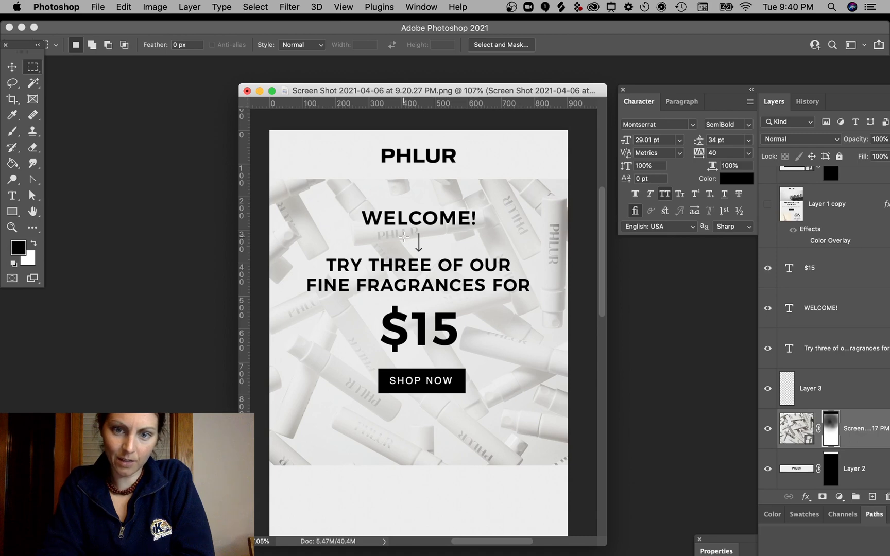
pyautogui.scroll(5, 404, 236)
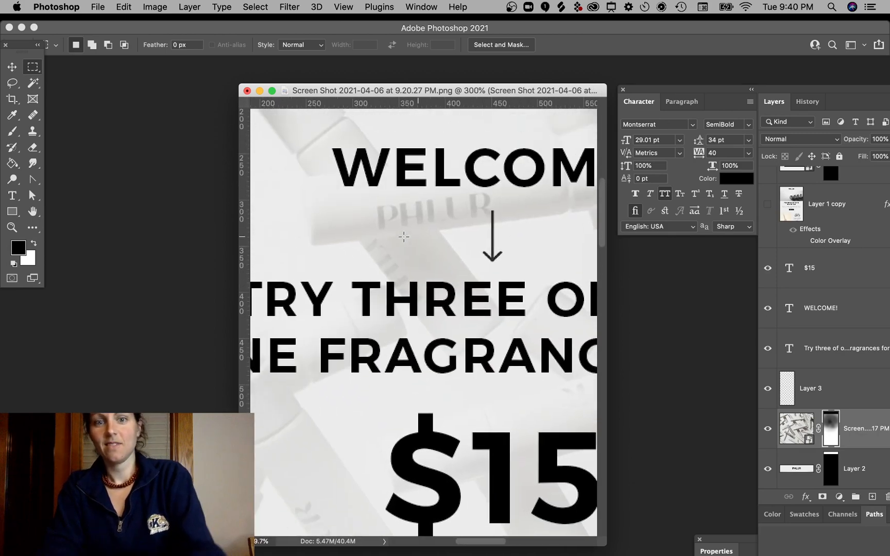
pyautogui.scroll(3, 404, 236)
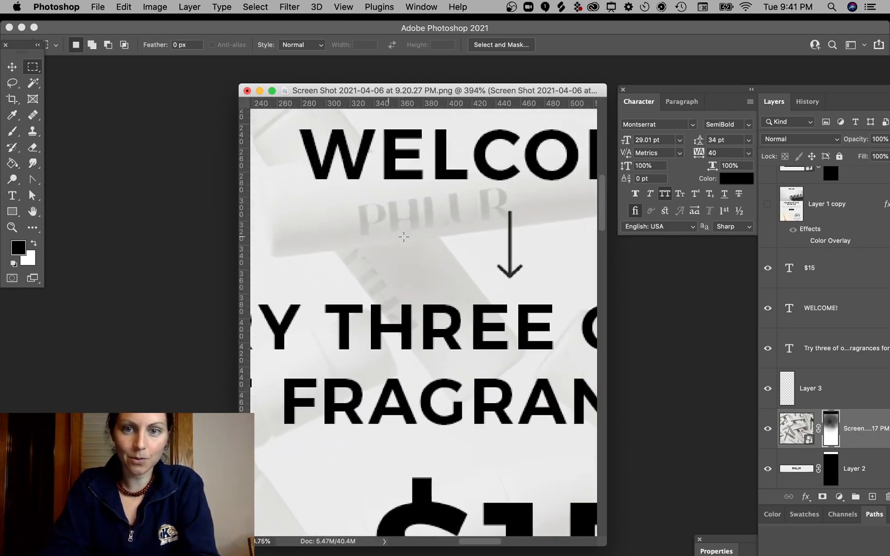
pyautogui.click(797, 425)
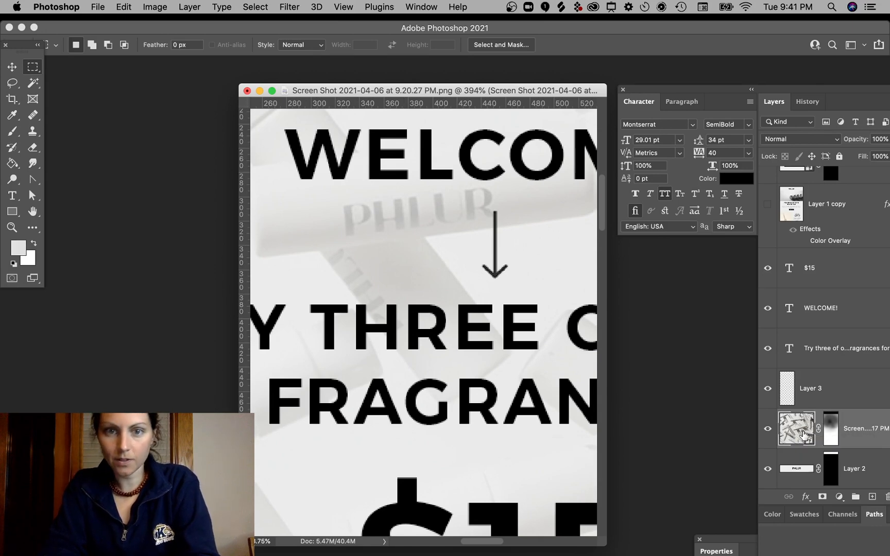
pyautogui.doubleClick(804, 434)
# Remove the dark PHLUR lettering from the uppermost horizontal bottle using the Clone Stamp, finishing with a 35 px brush.
pyautogui.scroll(8, 438, 210)
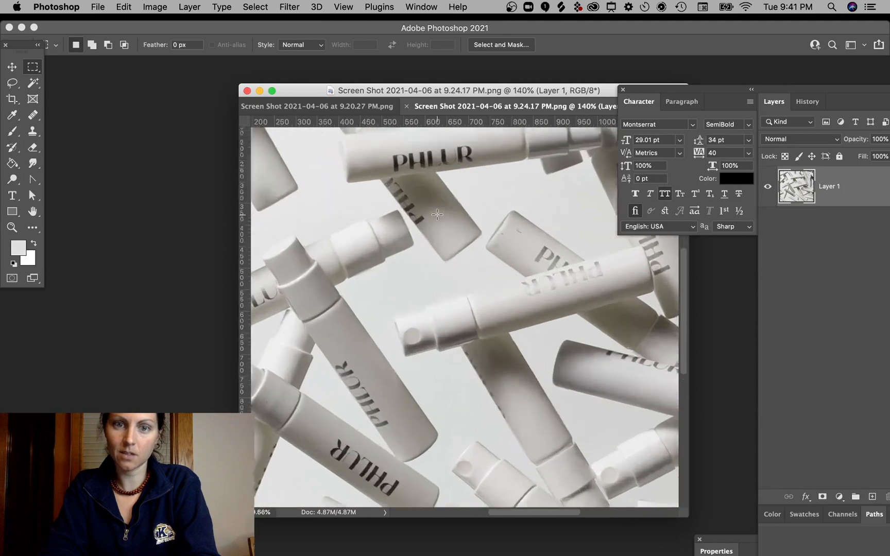
pyautogui.scroll(6, 438, 213)
pyautogui.scroll(-2, 437, 217)
pyautogui.scroll(-1, 437, 216)
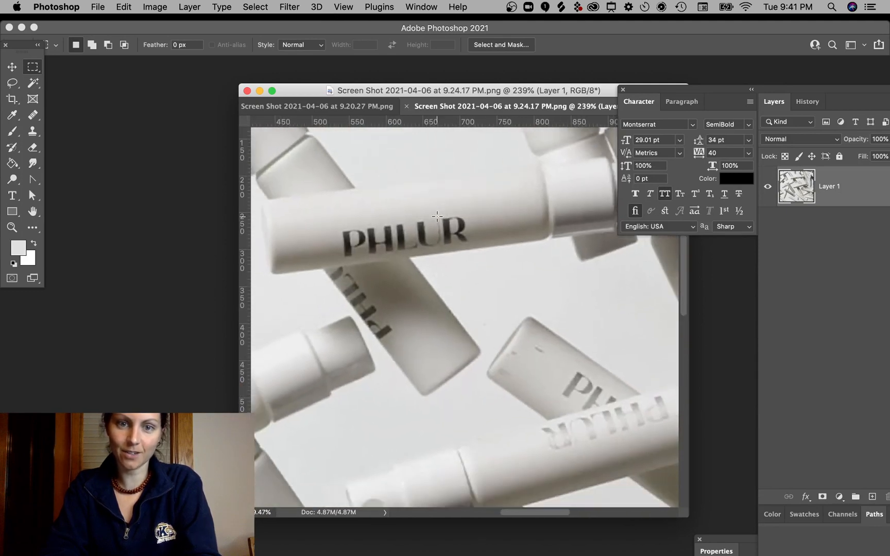
pyautogui.click(15, 133)
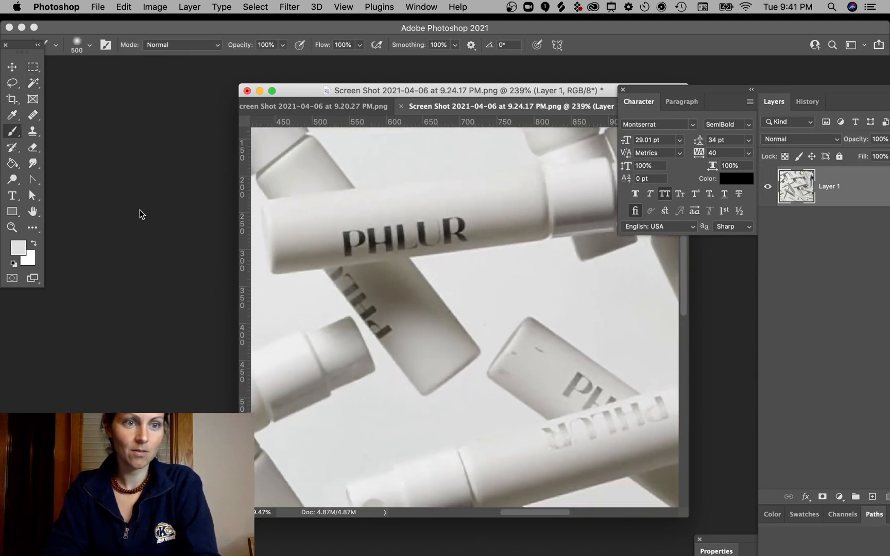
pyautogui.press('s')
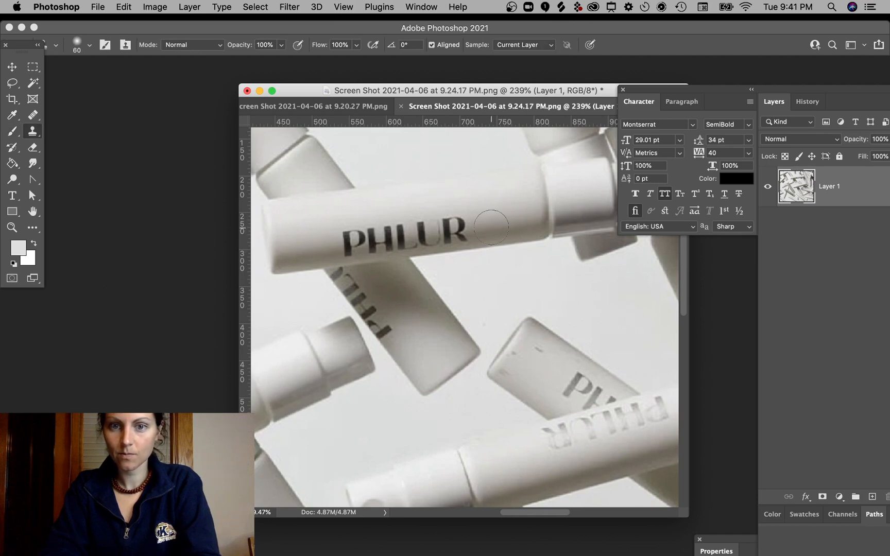
pyautogui.moveTo(491, 227)
pyautogui.mouseDown()
pyautogui.moveTo(392, 238)
pyautogui.moveTo(454, 228)
pyautogui.mouseUp()
pyautogui.press('super+z')
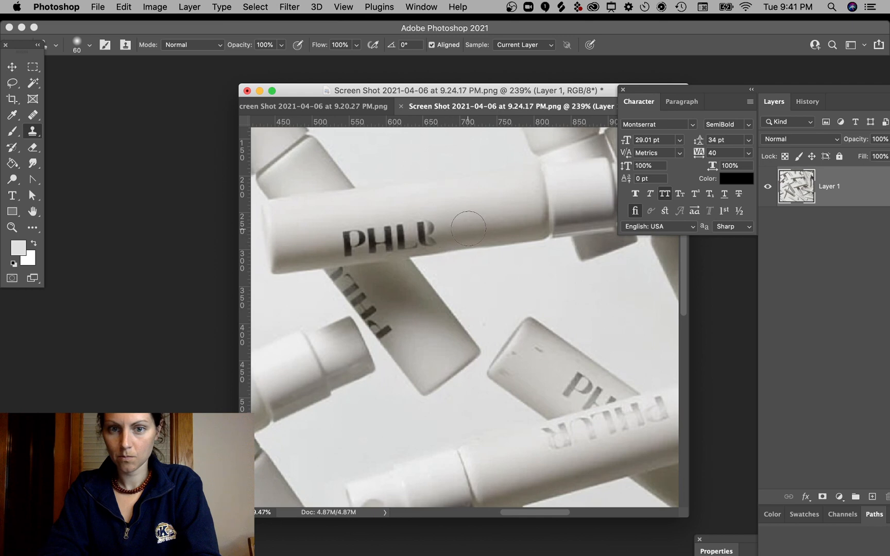
pyautogui.press('[')
pyautogui.press('[')
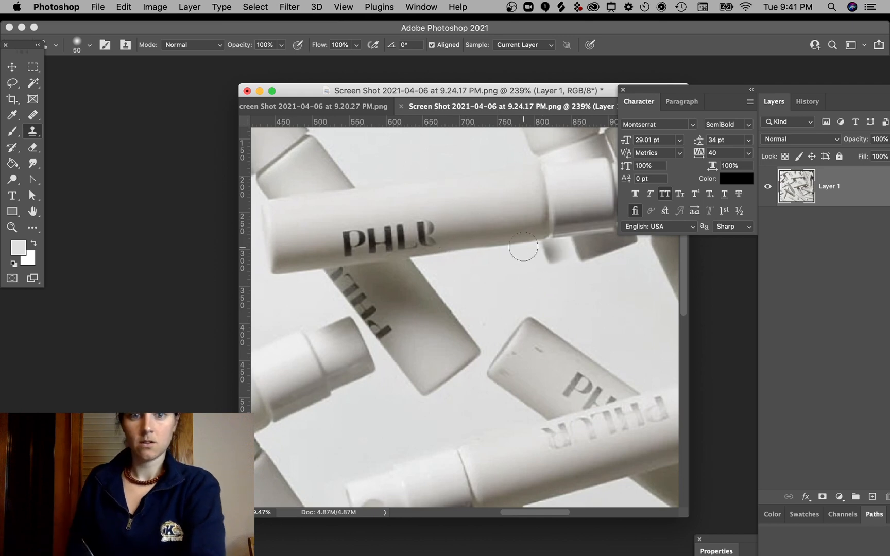
pyautogui.press('[')
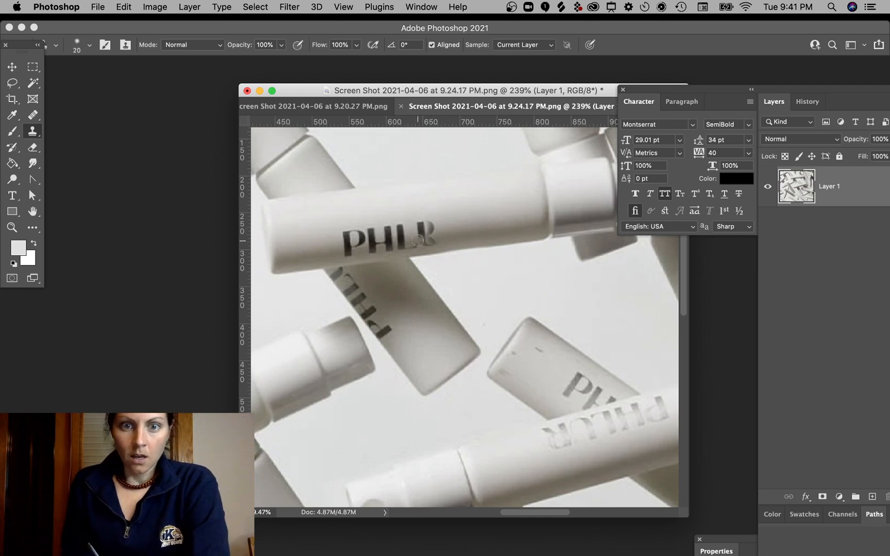
pyautogui.press(']')
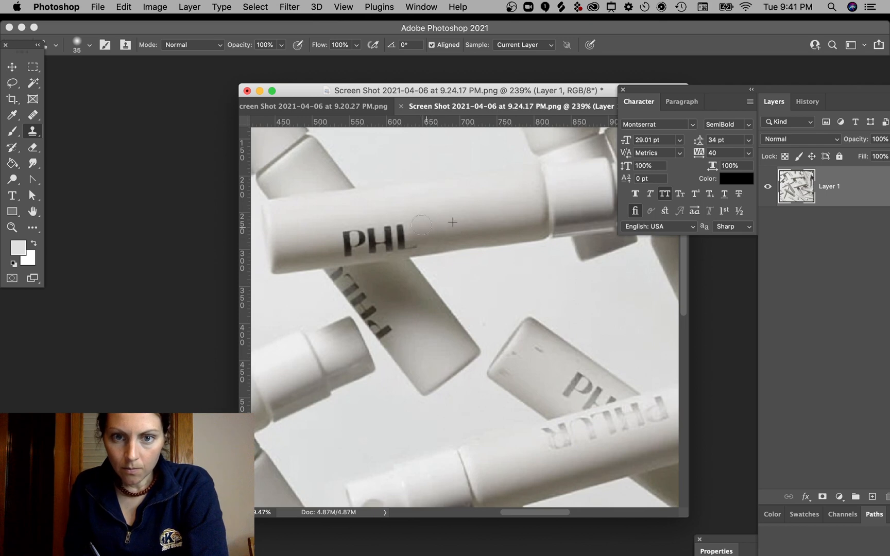
pyautogui.moveTo(404, 238)
pyautogui.mouseDown()
pyautogui.moveTo(382, 247)
pyautogui.moveTo(390, 245)
pyautogui.moveTo(379, 231)
pyautogui.moveTo(369, 252)
pyautogui.moveTo(375, 225)
pyautogui.moveTo(371, 249)
pyautogui.moveTo(358, 247)
pyautogui.moveTo(355, 231)
pyautogui.moveTo(347, 232)
pyautogui.mouseUp()
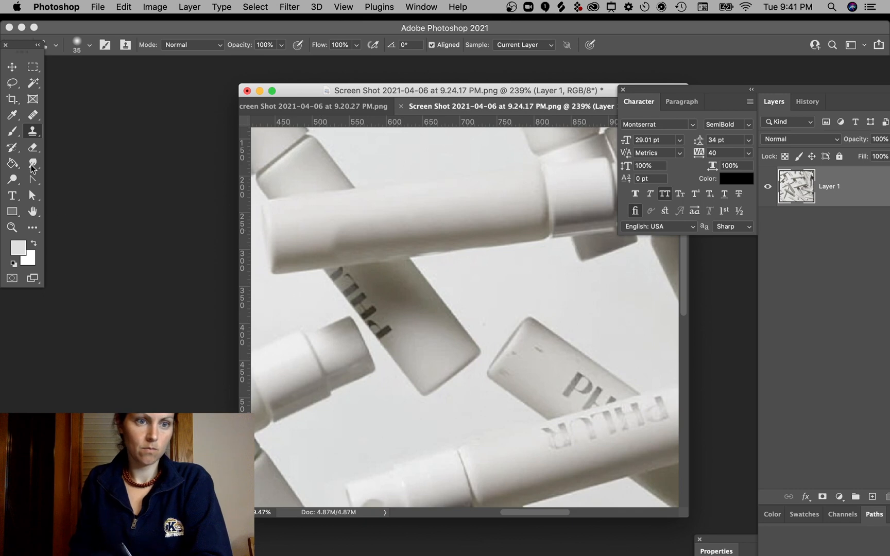
# Smooth the retouched surface and lower edge of that bottle using the Smudge tool at 35 px and 50% strength.
pyautogui.click(32, 164)
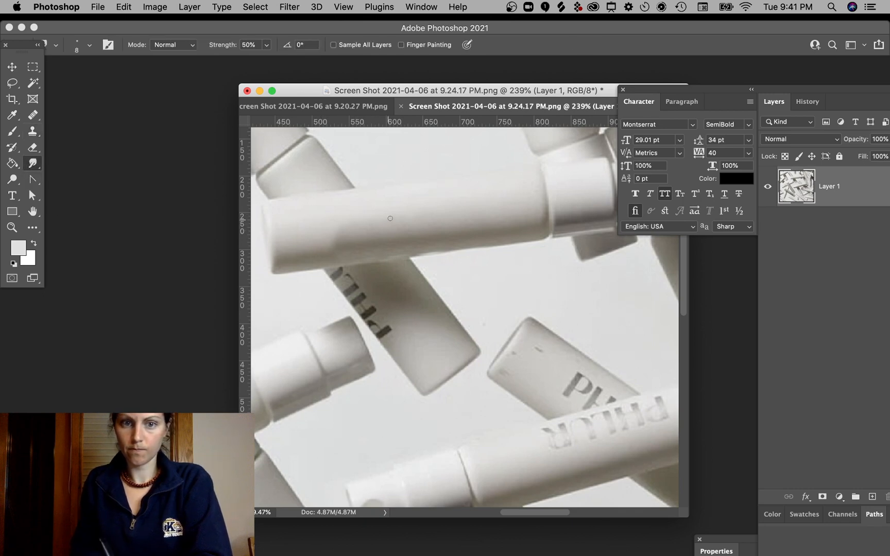
pyautogui.press(']')
pyautogui.press(']')
pyautogui.press(']')
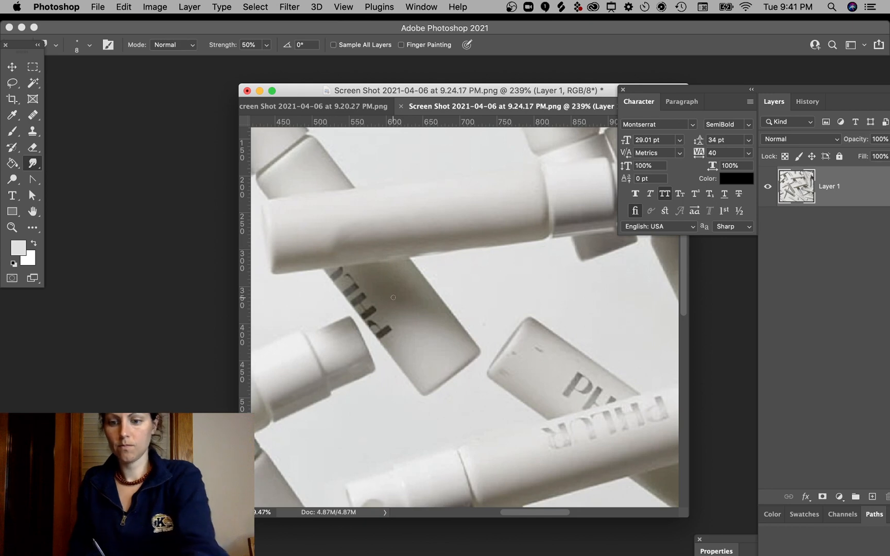
pyautogui.press(']')
pyautogui.press(']')
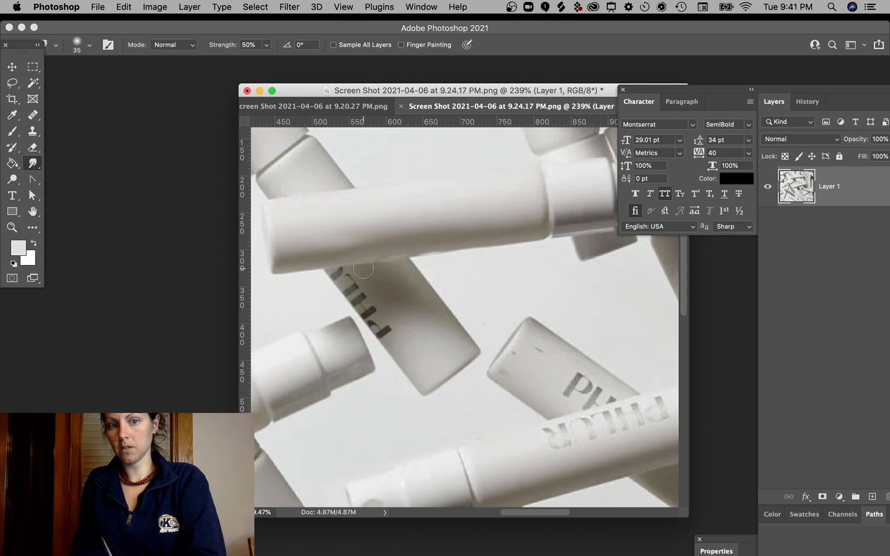
# Save and close the retouched product photo to update it in the email graphic.
pyautogui.press('super+z')
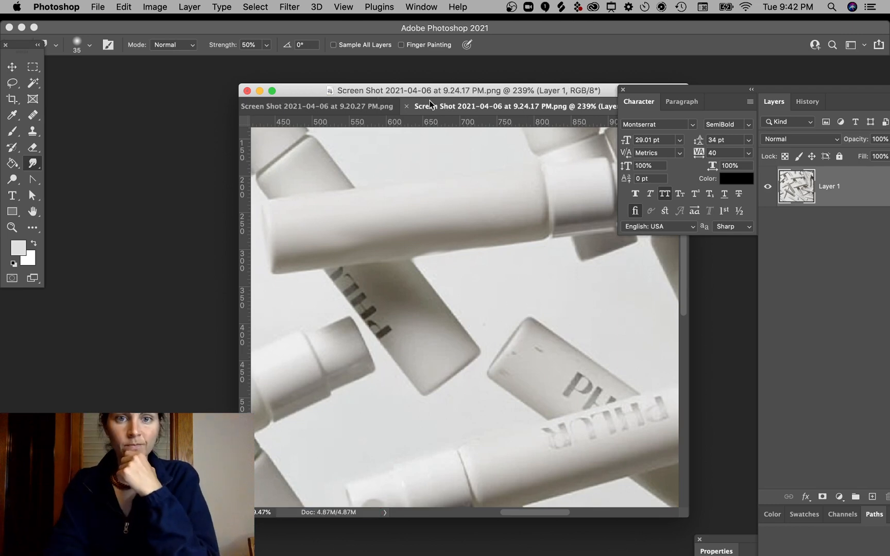
pyautogui.click(407, 107)
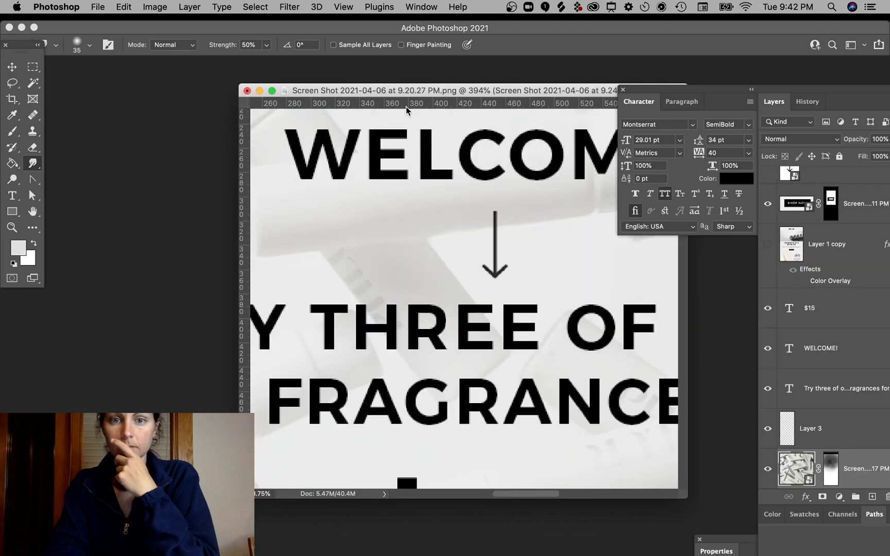
# Look over the whole email graphic, from the PHLUR header down to the SHOP NOW button, to check the retouched photo.
pyautogui.scroll(-6, 512, 256)
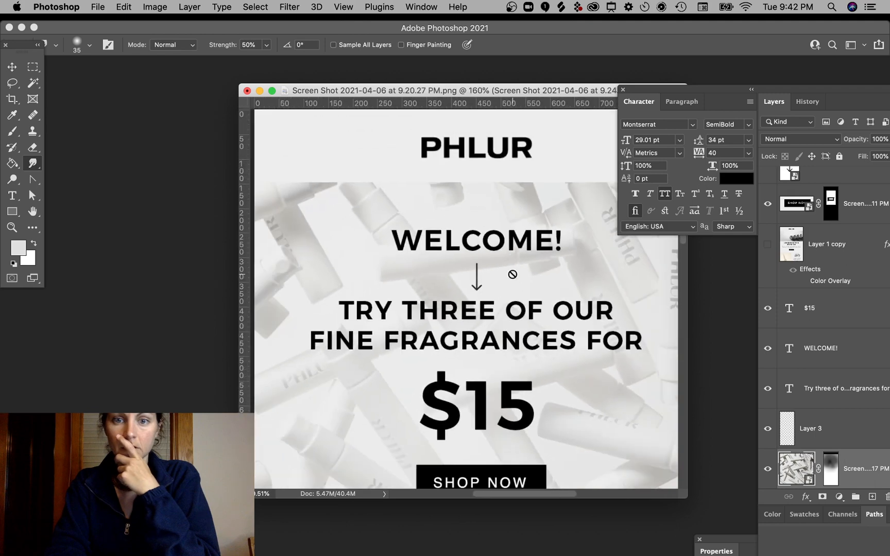
pyautogui.scroll(-3, 526, 320)
pyautogui.hscroll(4, 525, 320)
pyautogui.hscroll(-1, 525, 324)
pyautogui.scroll(-3, 524, 328)
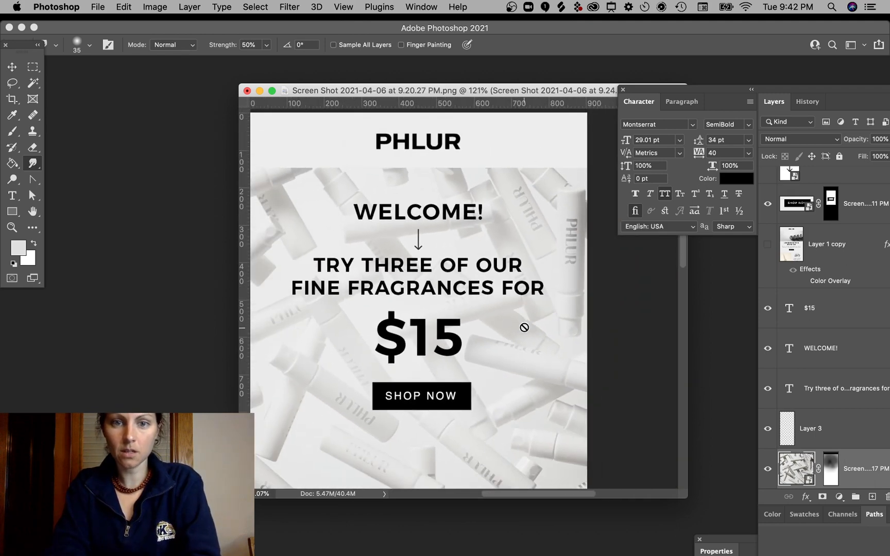
pyautogui.scroll(1, 524, 328)
# Nudge the product photo slightly upward behind the text with the Move tool, and deselect all layers.
pyautogui.click(12, 66)
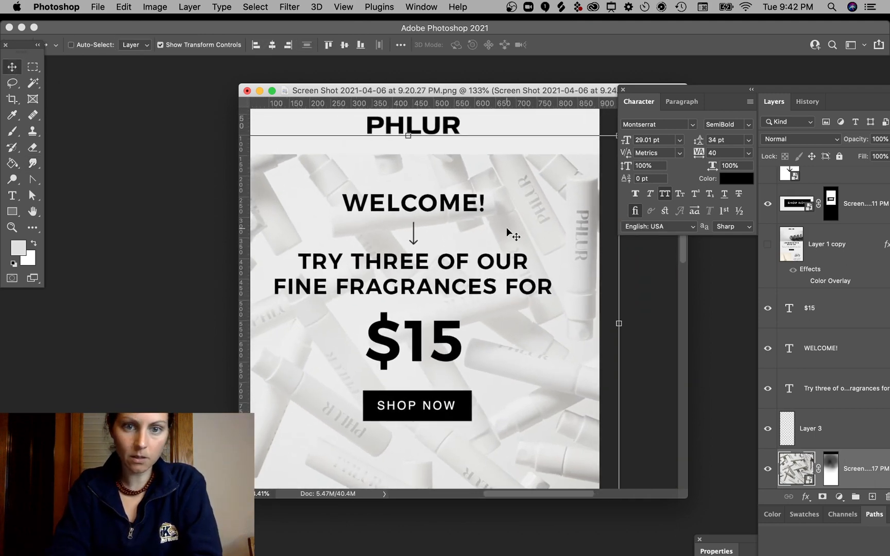
pyautogui.doubleClick(458, 205)
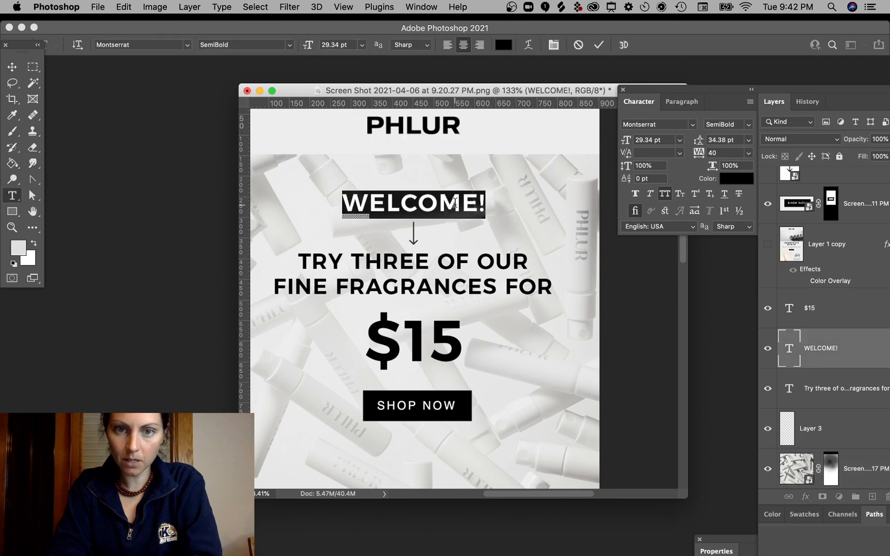
pyautogui.click(12, 66)
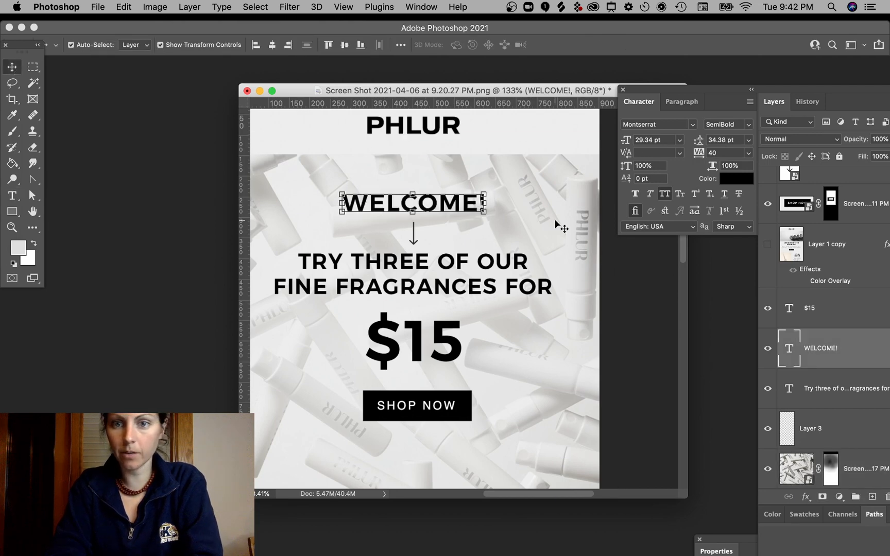
pyautogui.keyDown('super'); pyautogui.click(597, 328); pyautogui.keyUp('super')
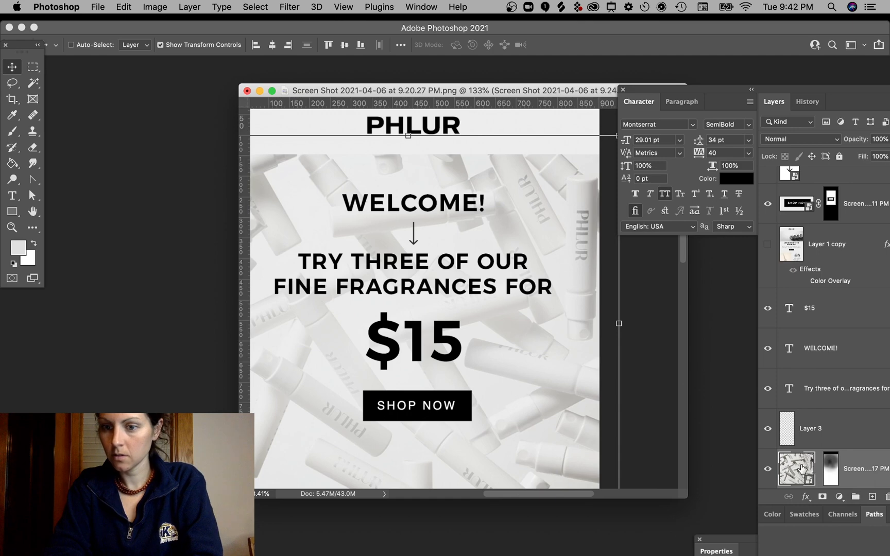
pyautogui.moveTo(567, 390); pyautogui.dragTo(572, 393)
pyautogui.press('super+minus')
pyautogui.scroll(-4, 572, 392)
pyautogui.scroll(4, 572, 392)
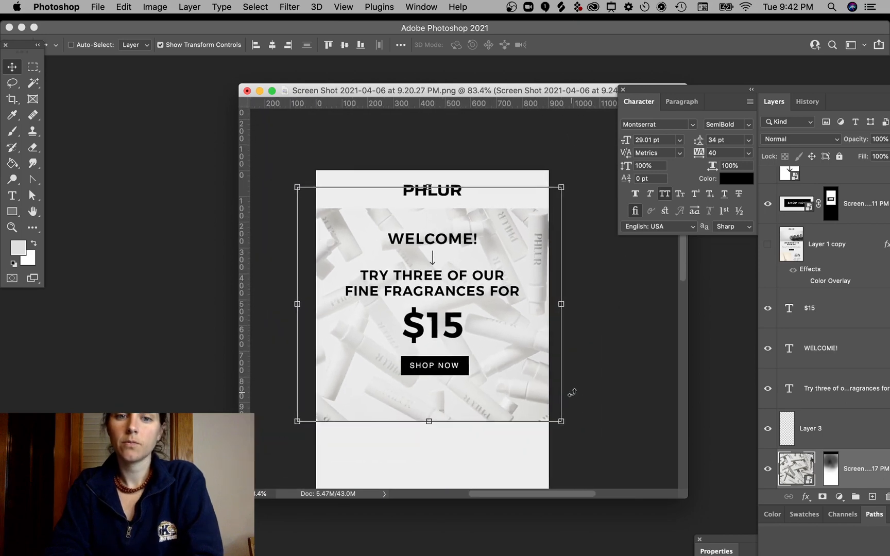
pyautogui.scroll(-1, 630, 376)
pyautogui.hscroll(-1, 630, 375)
pyautogui.hscroll(-1, 630, 375)
pyautogui.keyDown('super'); pyautogui.click(657, 345); pyautogui.keyUp('super')
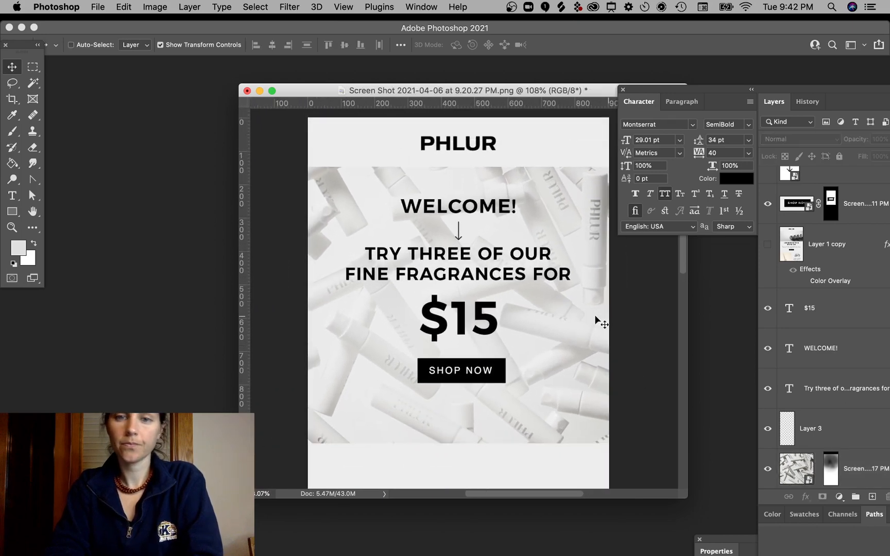
# Examine the composition of the graphic and the empty area beneath the product photo.
pyautogui.scroll(-4, 525, 265)
pyautogui.scroll(3, 525, 265)
pyautogui.scroll(-3, 524, 265)
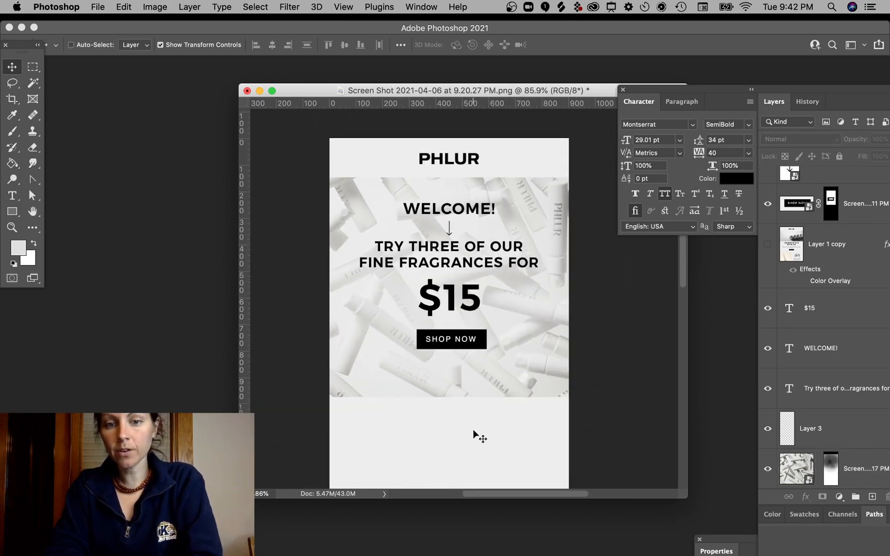
pyautogui.scroll(-4, 601, 402)
pyautogui.scroll(2, 602, 402)
pyautogui.hscroll(-1, 601, 402)
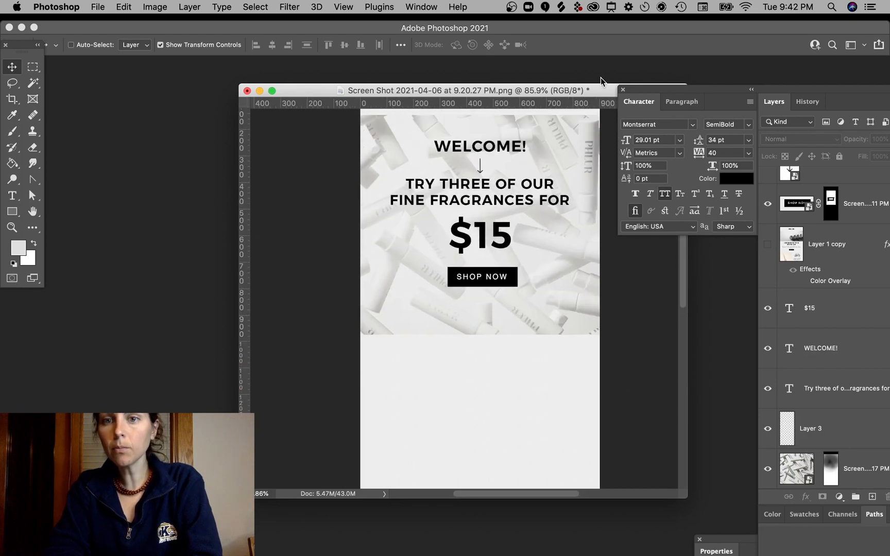
# Switch to the PHLUR website in Chrome and browse the homepage sections for further email content.
pyautogui.moveTo(603, 84); pyautogui.dragTo(632, 77)
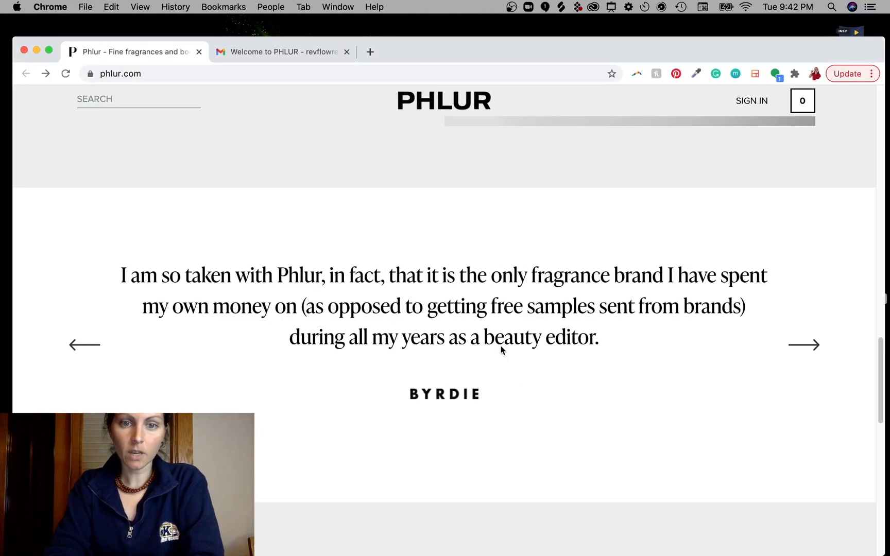
pyautogui.scroll(8, 492, 324)
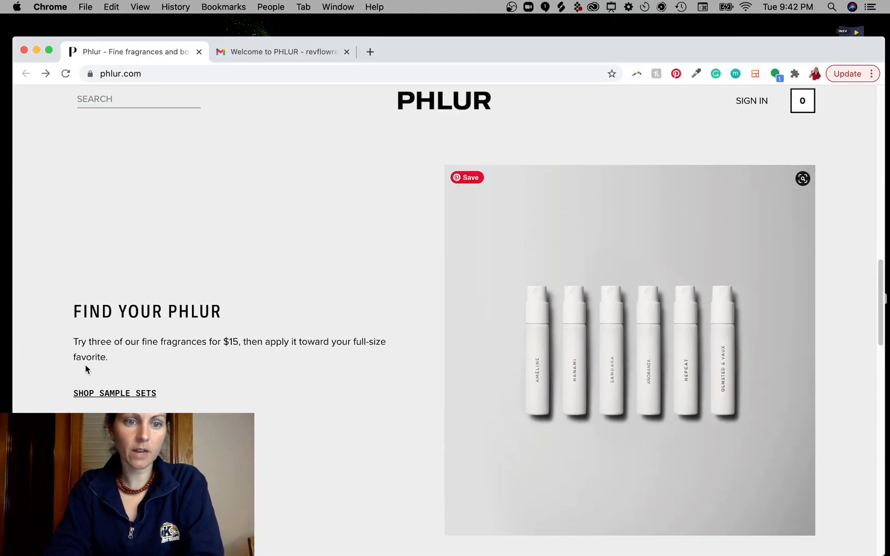
pyautogui.scroll(10, 169, 363)
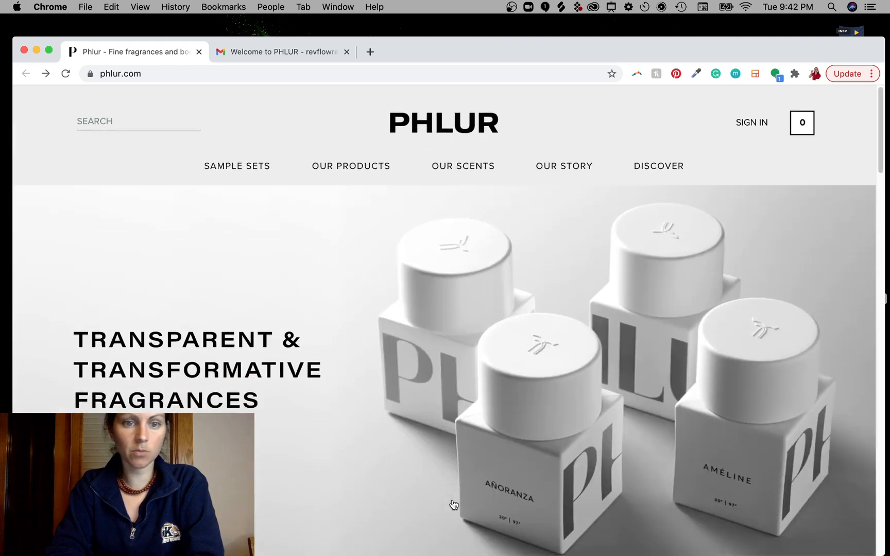
pyautogui.scroll(-15, 453, 504)
pyautogui.scroll(5, 453, 504)
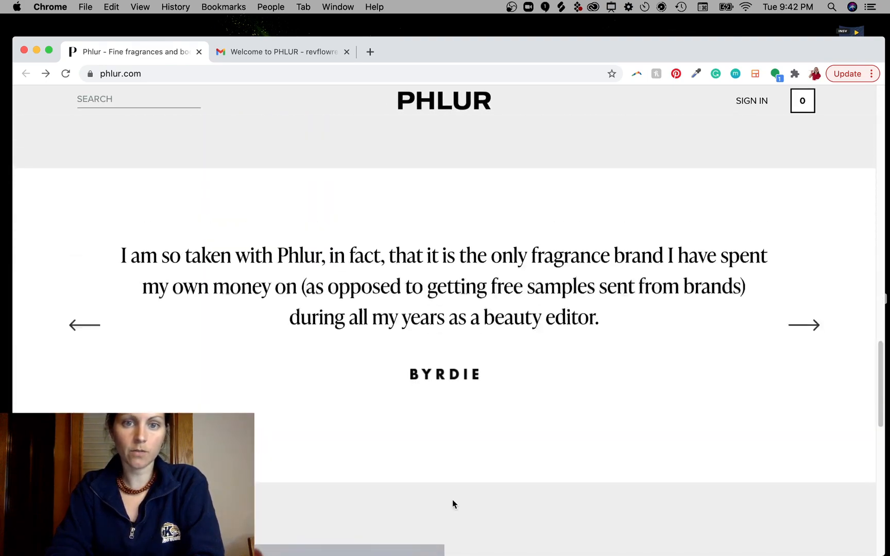
pyautogui.scroll(-5, 454, 503)
pyautogui.scroll(15, 453, 503)
# Open the Curated Sample Sets collection and examine the Best Sellers set's product page.
pyautogui.moveTo(221, 154)
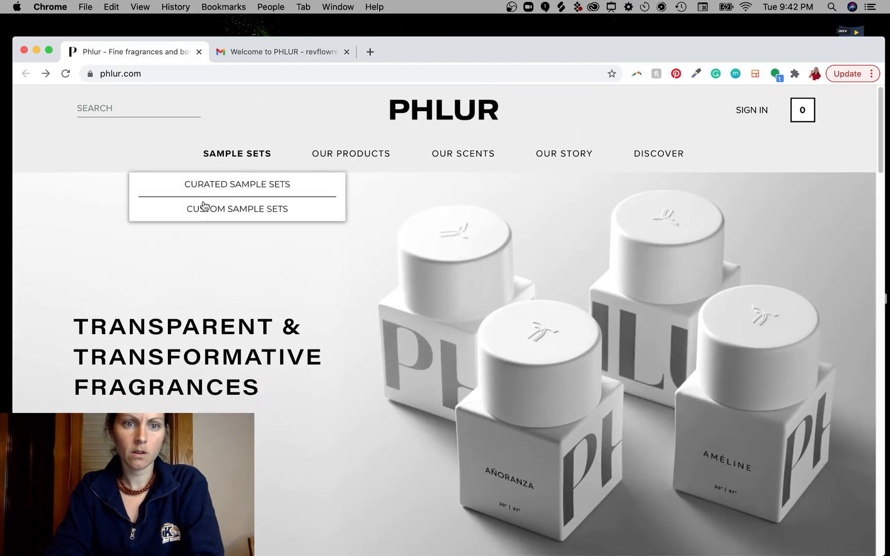
pyautogui.click(241, 184)
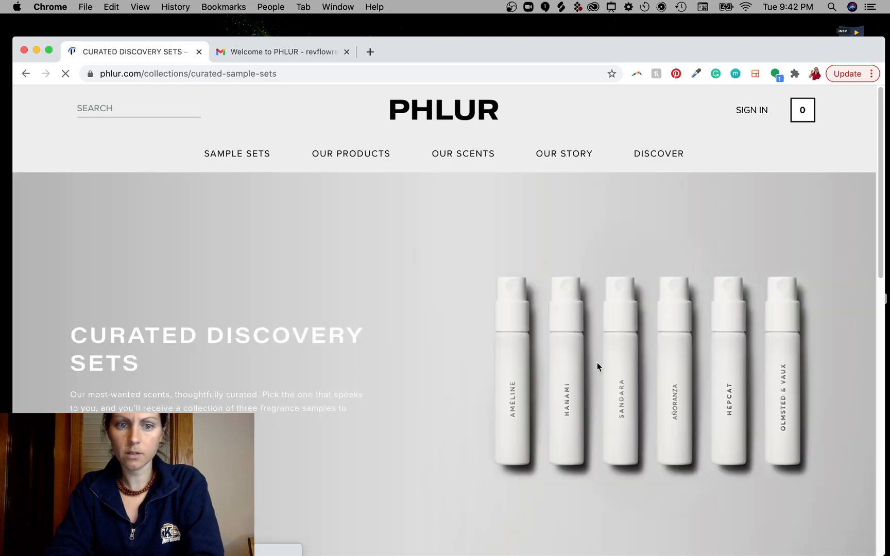
pyautogui.scroll(-15, 501, 387)
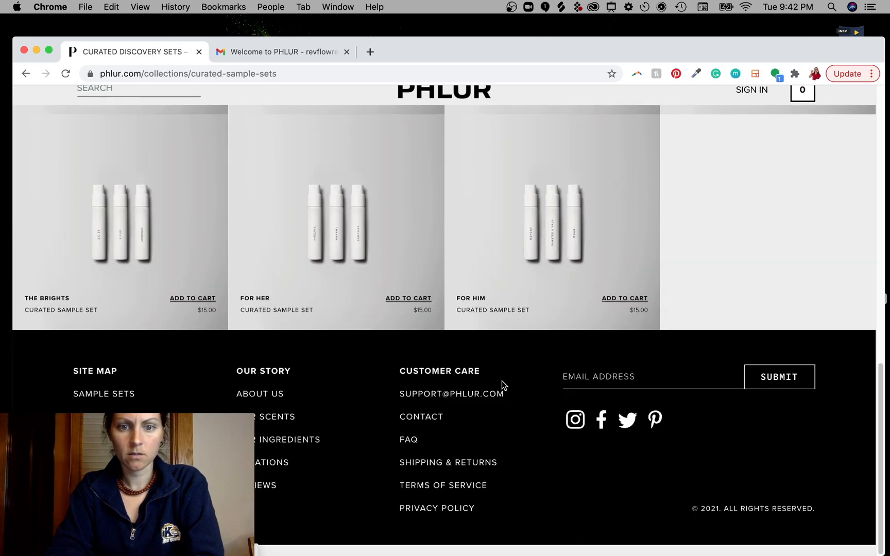
pyautogui.scroll(3, 554, 369)
pyautogui.scroll(4, 533, 312)
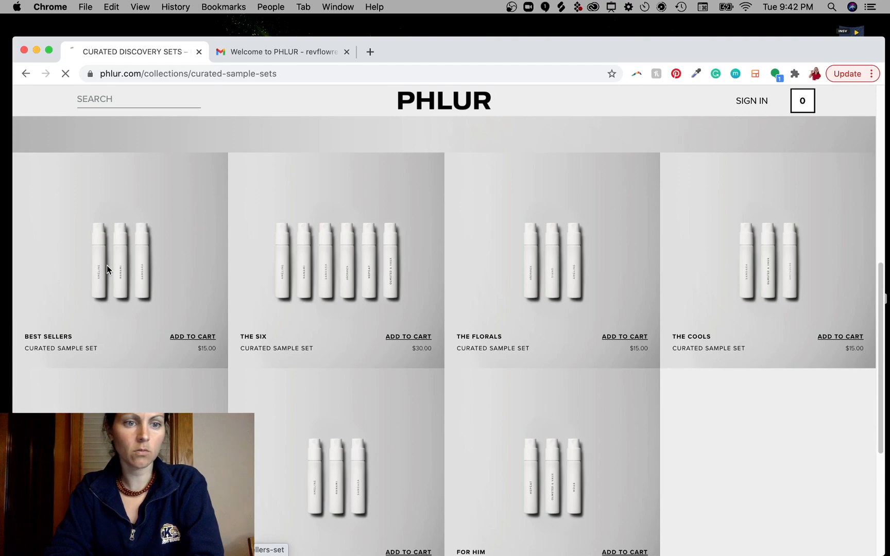
pyautogui.click(106, 264)
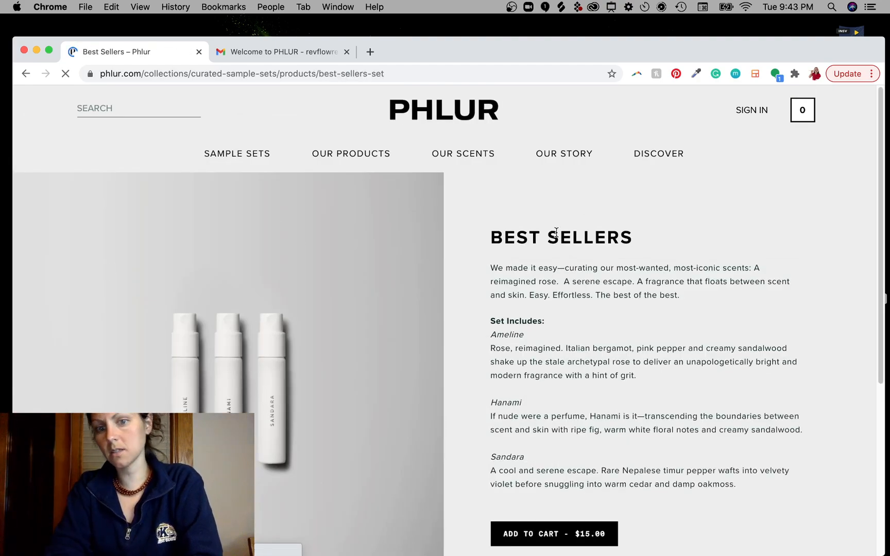
pyautogui.scroll(-5, 573, 364)
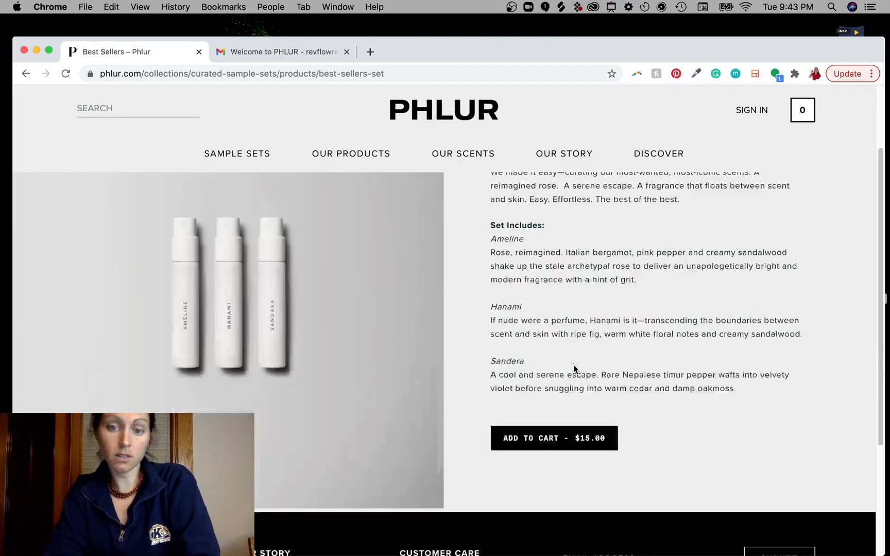
pyautogui.scroll(5, 566, 133)
# Open the Our Story page and read through its brand statement and the four intentions.
pyautogui.moveTo(643, 158)
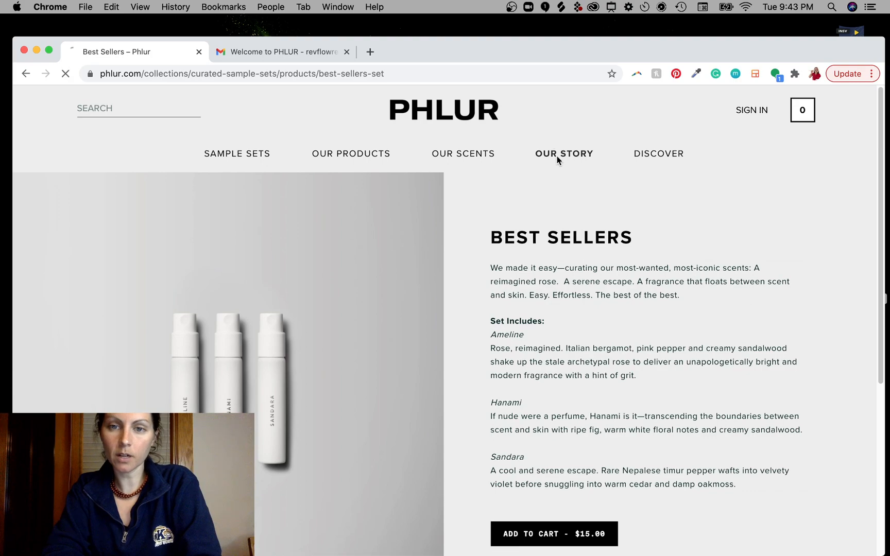
pyautogui.scroll(-10, 464, 402)
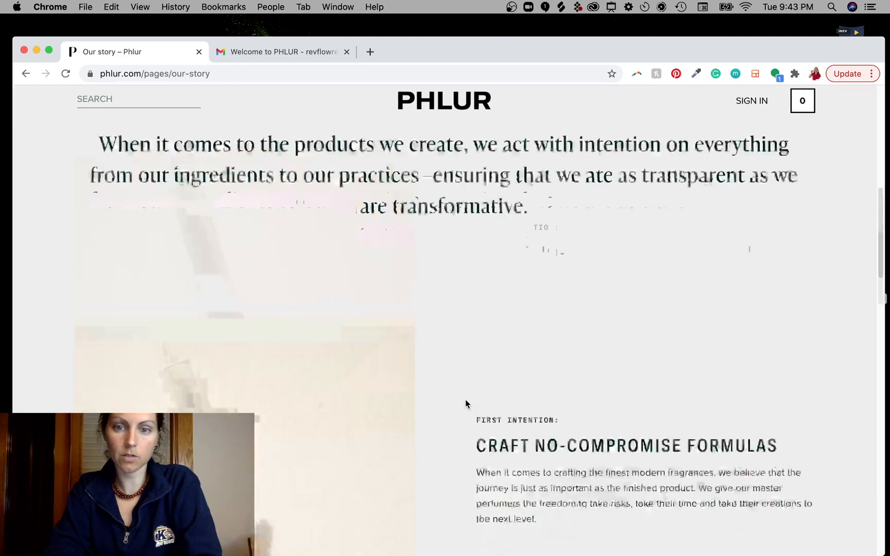
pyautogui.scroll(-12, 466, 401)
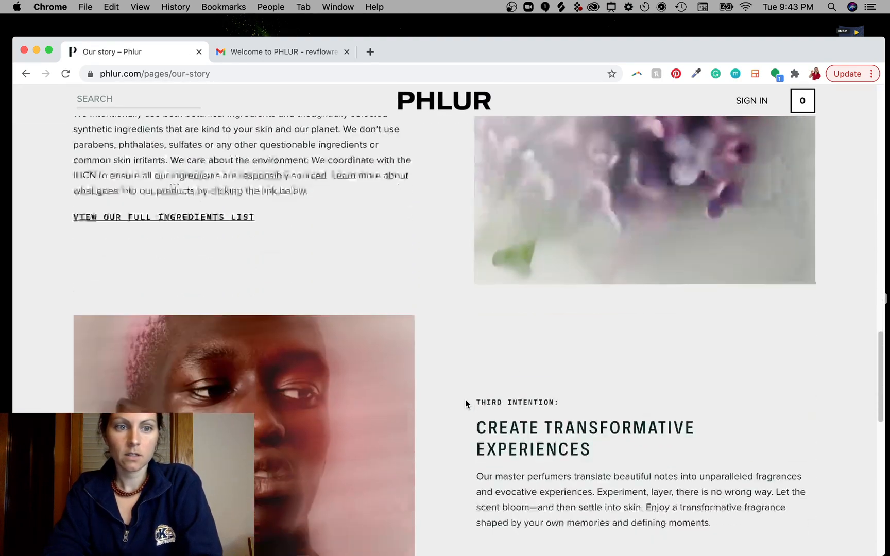
pyautogui.scroll(-10, 465, 402)
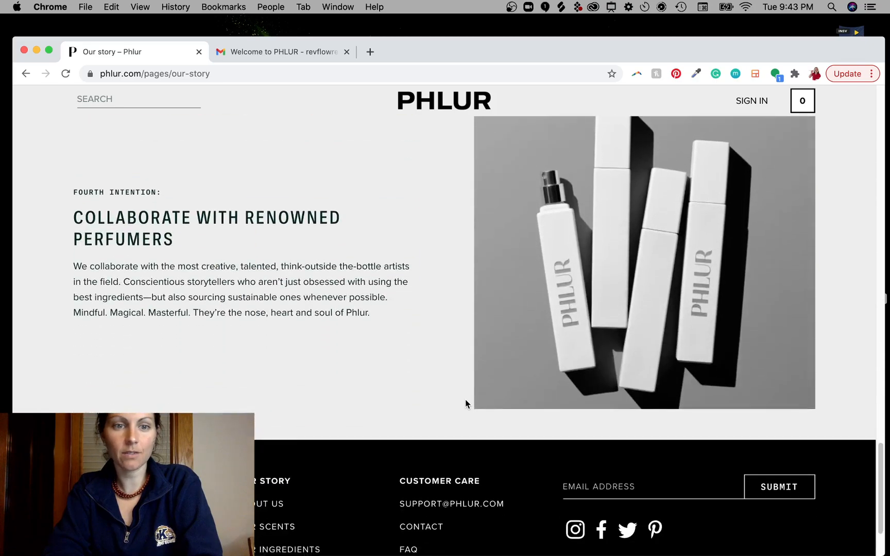
pyautogui.scroll(-1, 465, 403)
pyautogui.scroll(20, 465, 404)
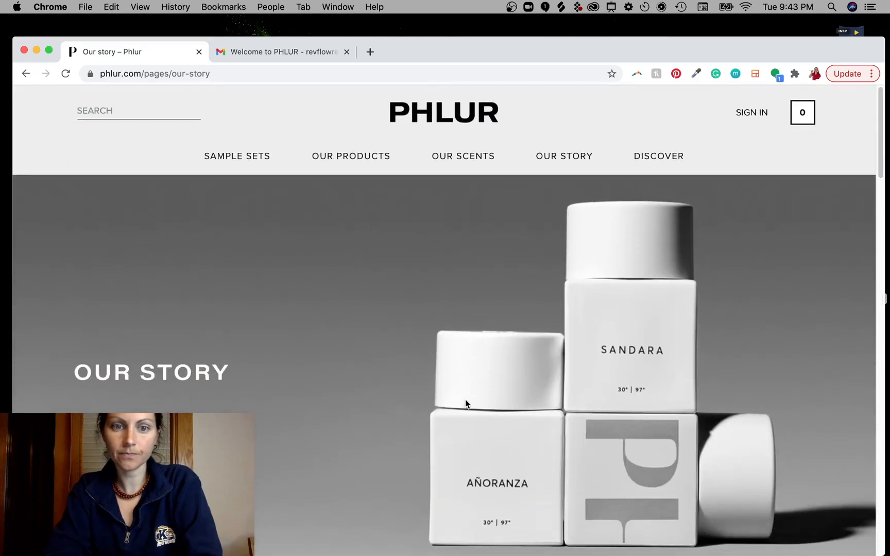
pyautogui.scroll(-8, 465, 404)
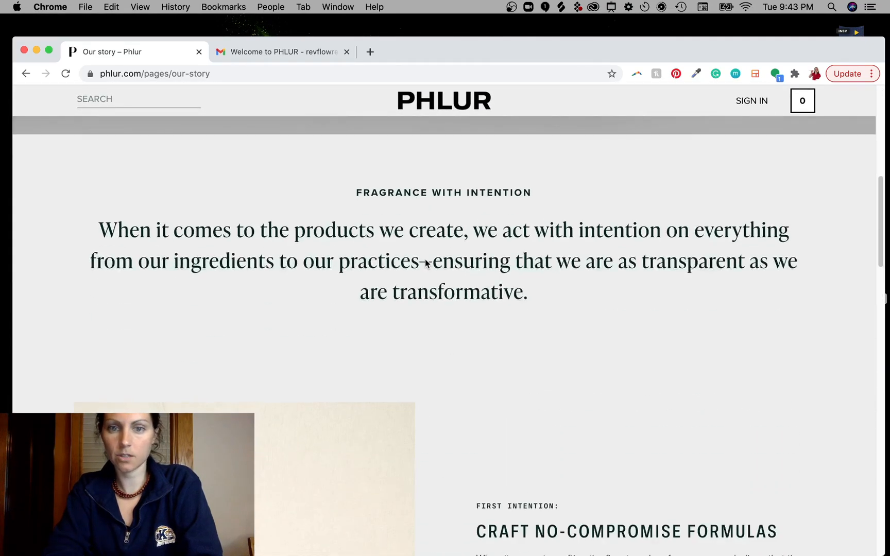
pyautogui.scroll(8, 444, 288)
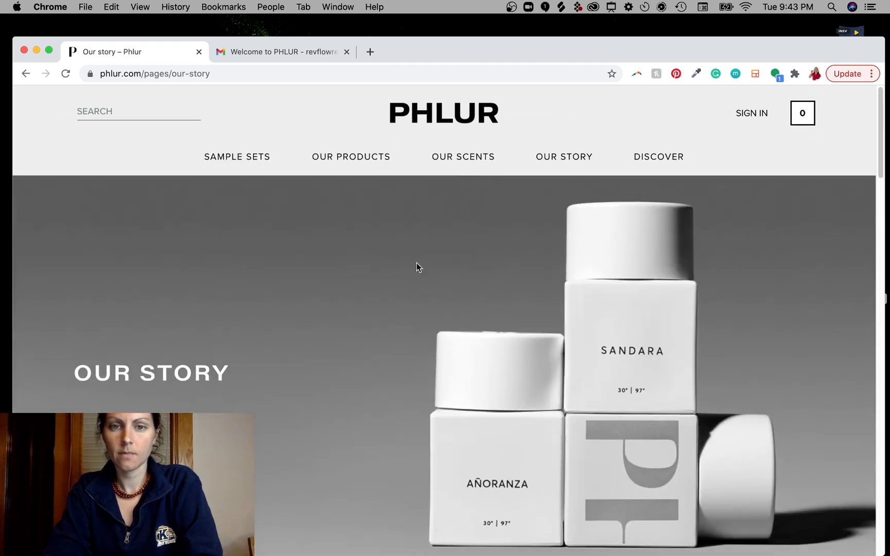
# Open the Our Ingredients page and examine the Hanami ingredient table and the ingredient philosophy text beneath it.
pyautogui.moveTo(382, 156)
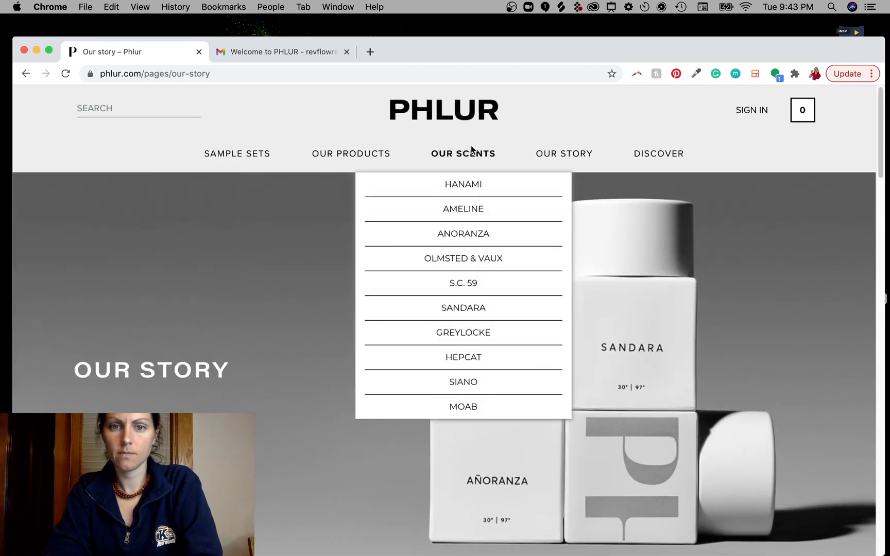
pyautogui.moveTo(670, 159)
pyautogui.click(668, 182)
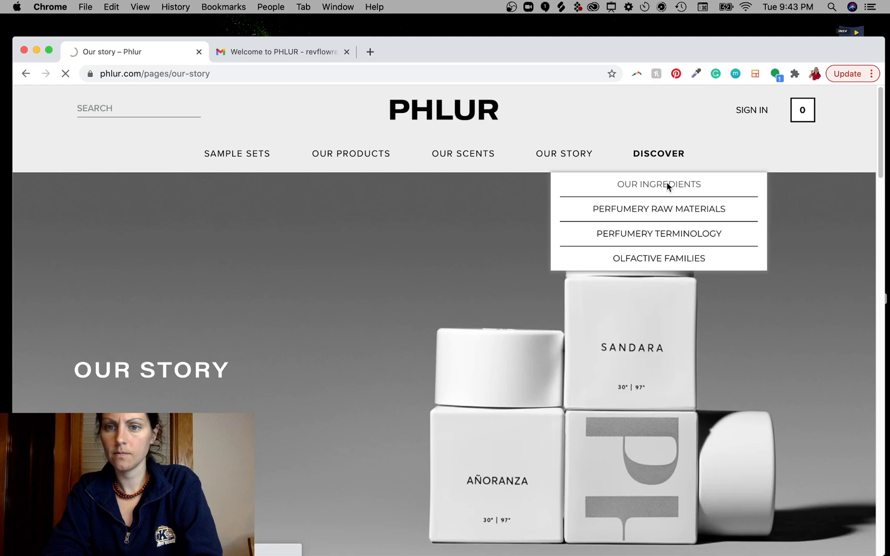
pyautogui.scroll(-15, 391, 420)
pyautogui.scroll(7, 392, 419)
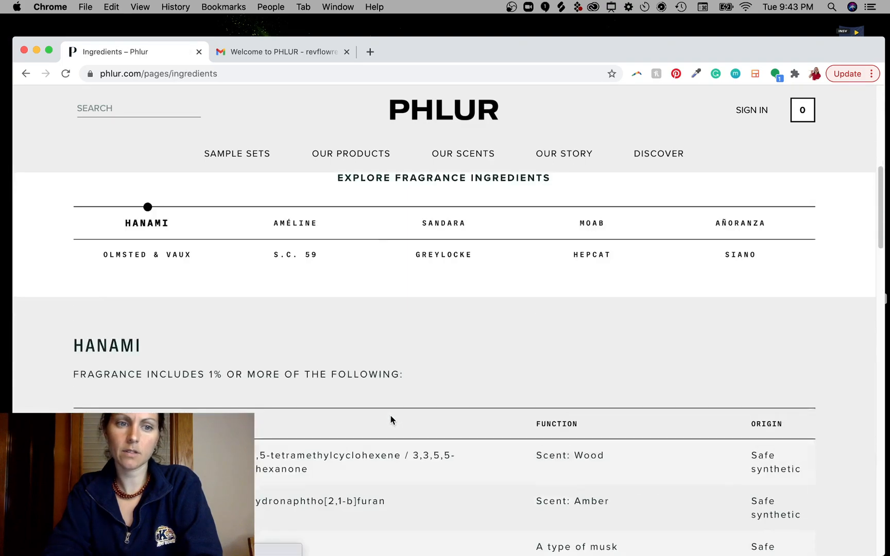
pyautogui.scroll(-4, 391, 420)
pyautogui.scroll(-20, 390, 420)
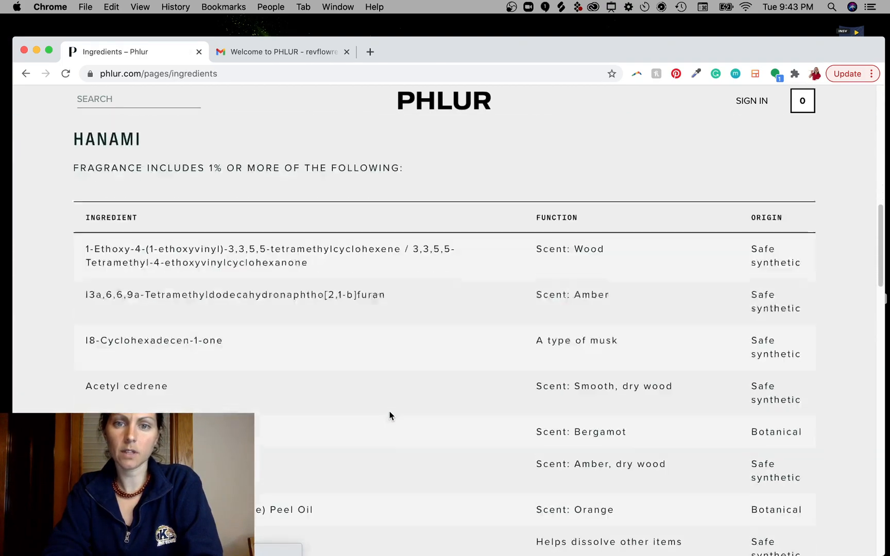
pyautogui.scroll(-10, 390, 415)
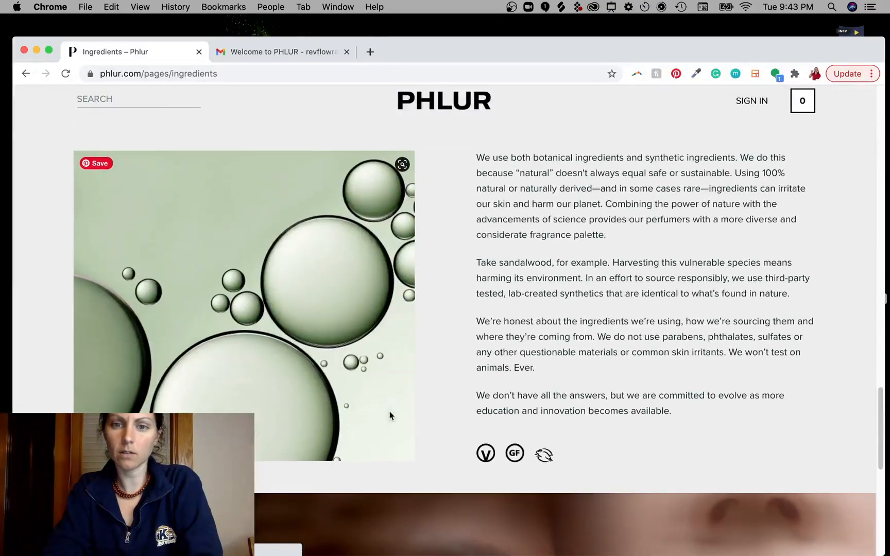
pyautogui.scroll(10, 390, 417)
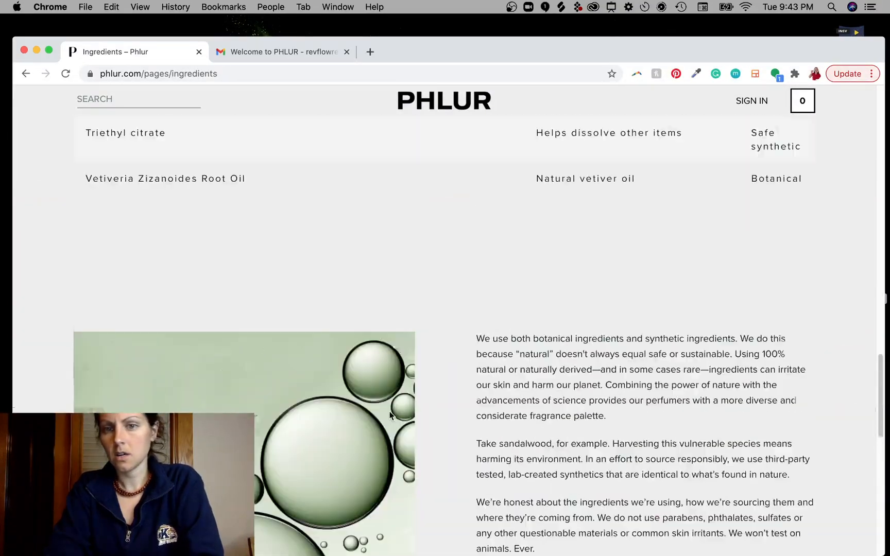
pyautogui.scroll(-3, 390, 416)
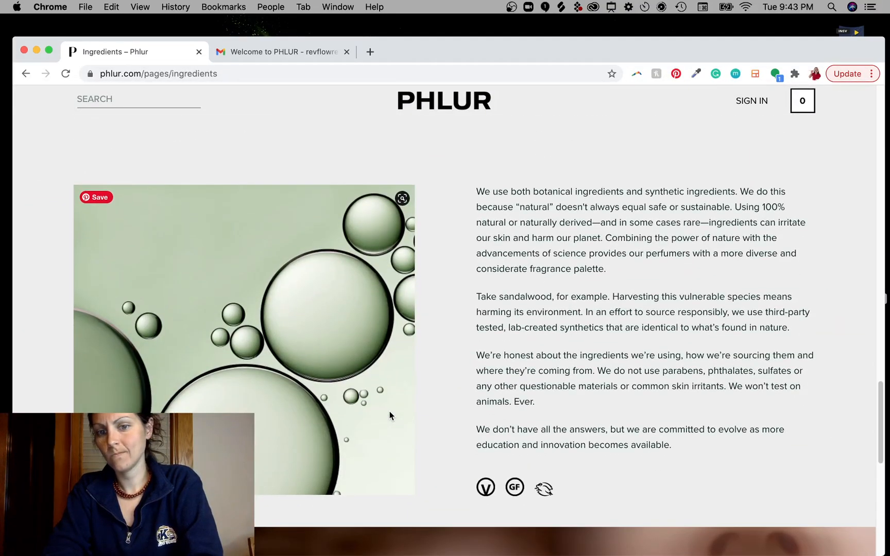
pyautogui.scroll(6, 390, 416)
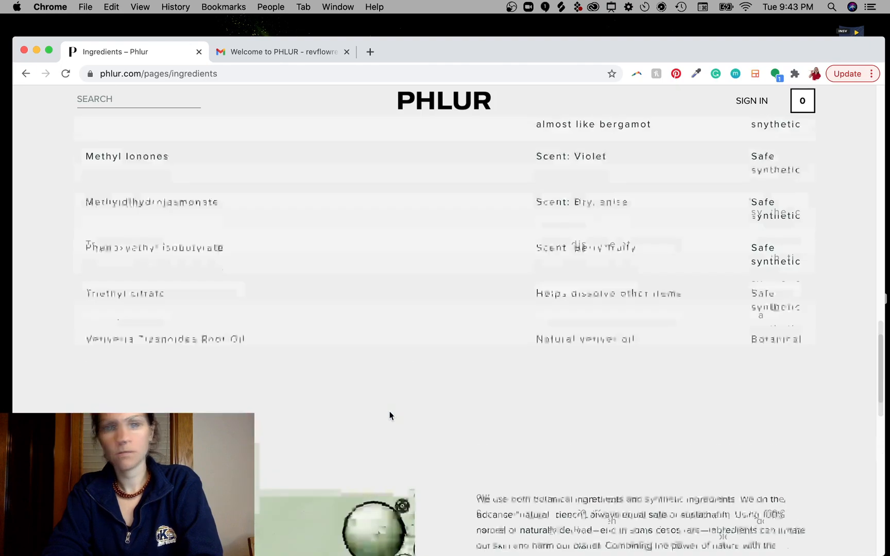
# Go back past the Our Story page to the Best Sellers sample set's product page.
pyautogui.click(26, 74)
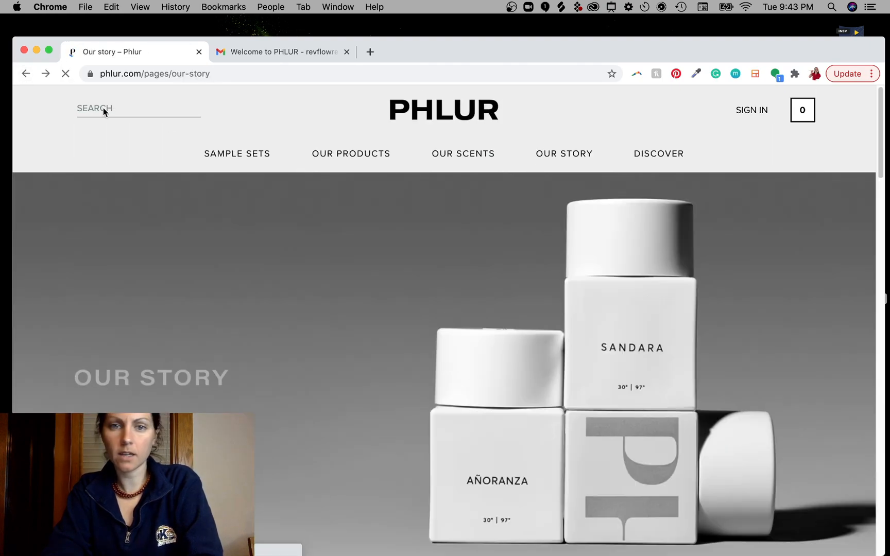
pyautogui.scroll(-10, 566, 343)
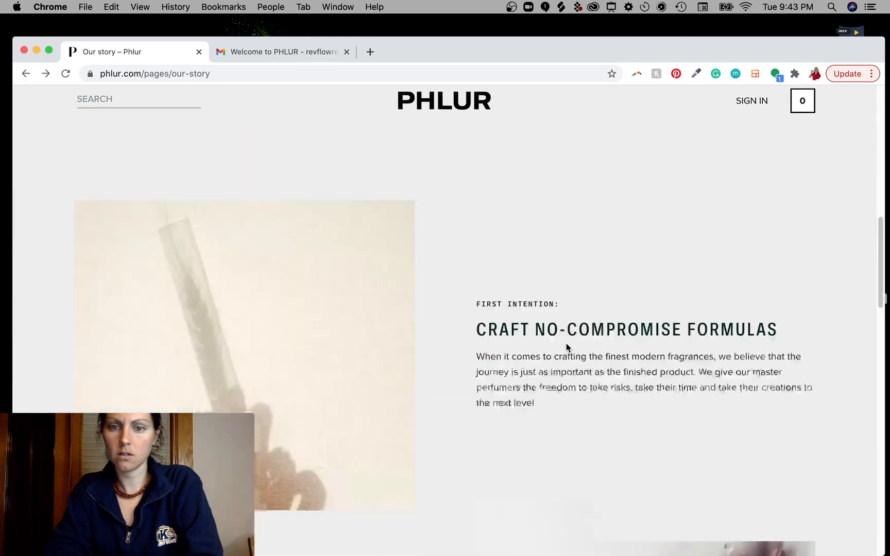
pyautogui.scroll(1, 343, 324)
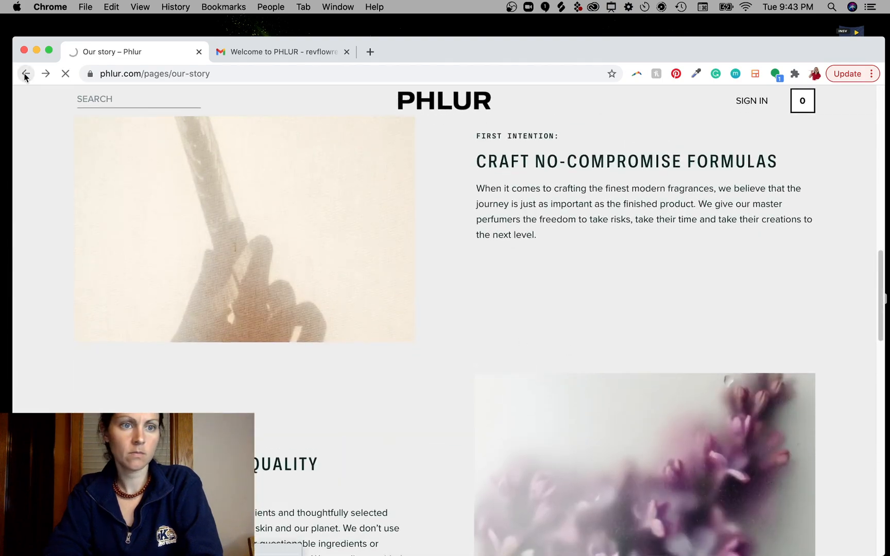
pyautogui.click(26, 74)
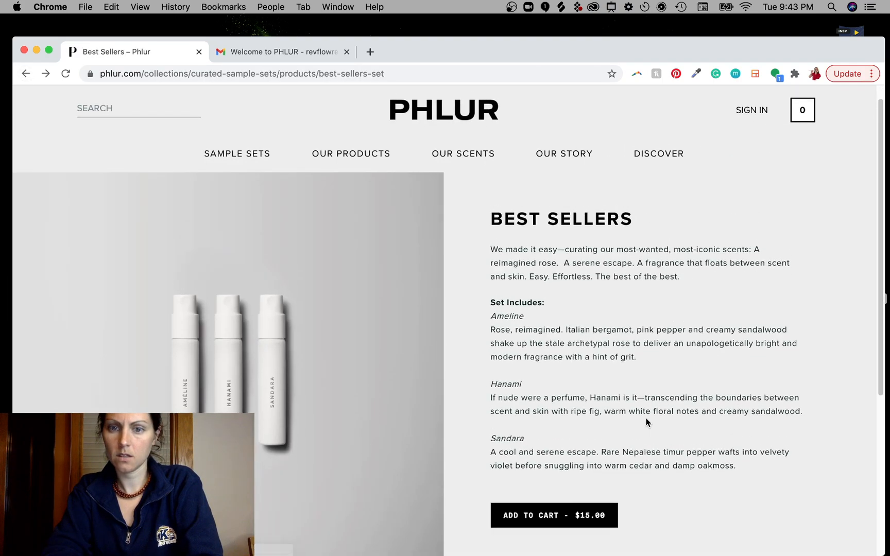
pyautogui.scroll(-1, 561, 241)
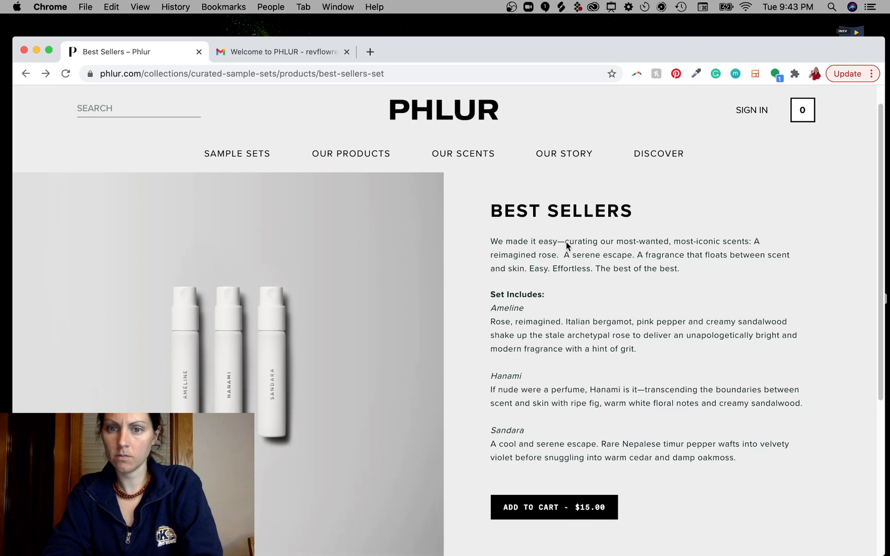
# Change the Best Sellers heading to "WELCOME, YOU" in the page's HTML and capture a screenshot of the heading and description block.
pyautogui.rightClick(555, 216)
pyautogui.press('Escape')
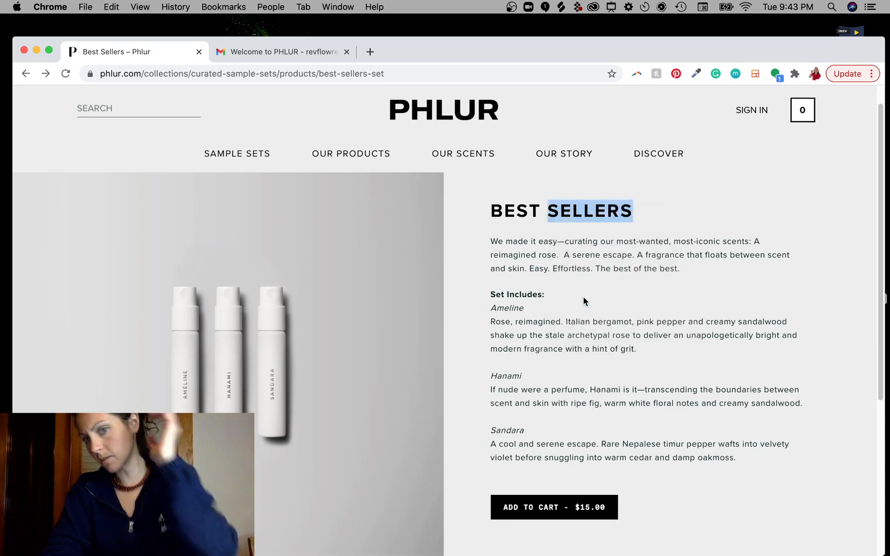
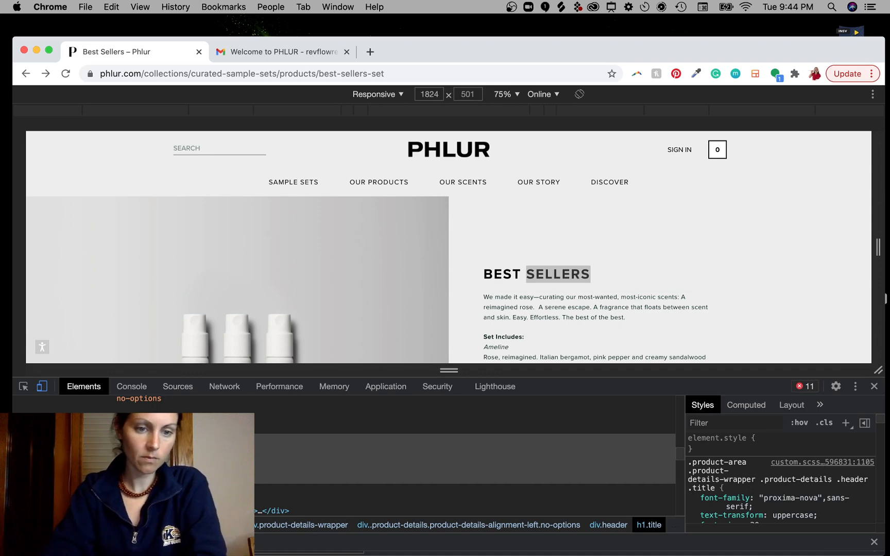
pyautogui.click(335, 500)
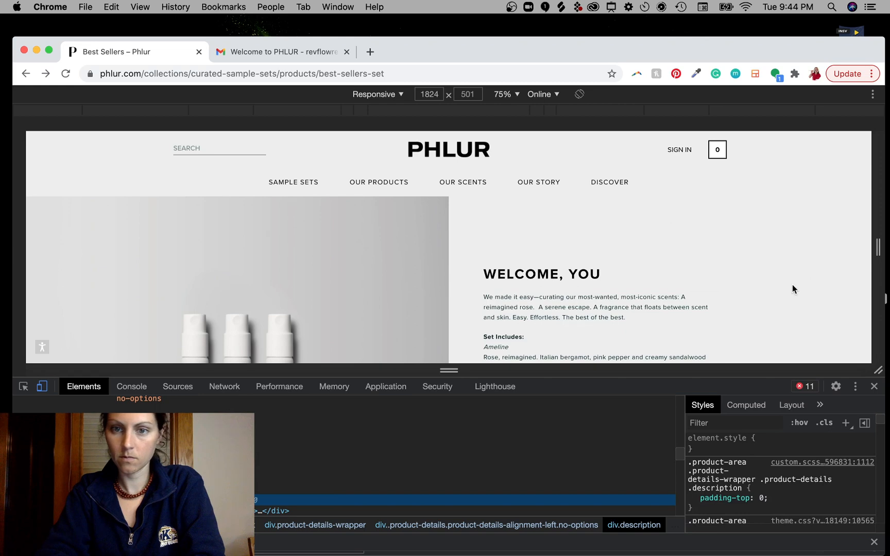
pyautogui.scroll(-2, 792, 289)
pyautogui.click(873, 386)
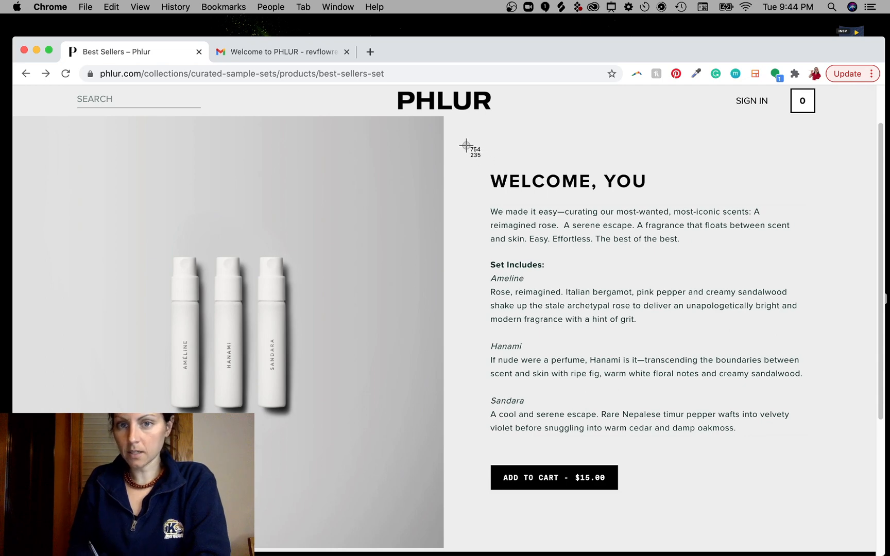
pyautogui.moveTo(462, 147); pyautogui.dragTo(838, 470)
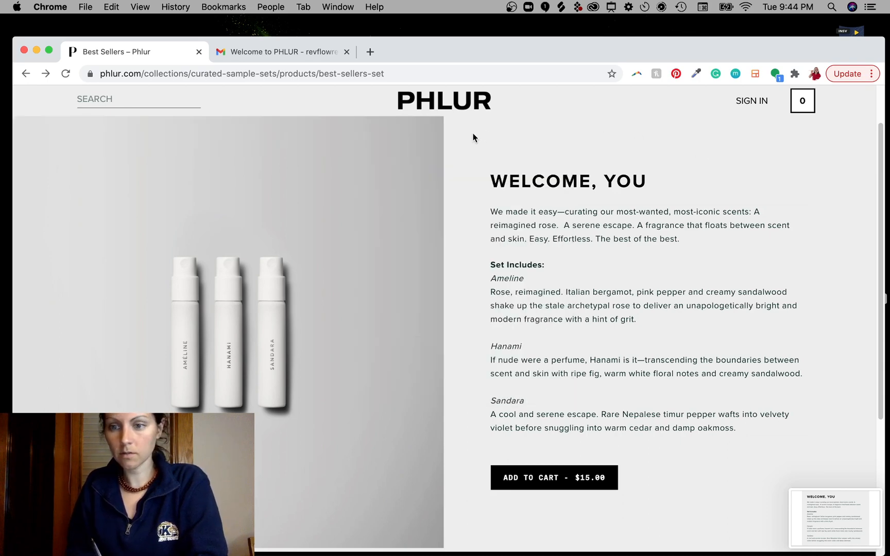
pyautogui.moveTo(774, 45); pyautogui.dragTo(760, 43)
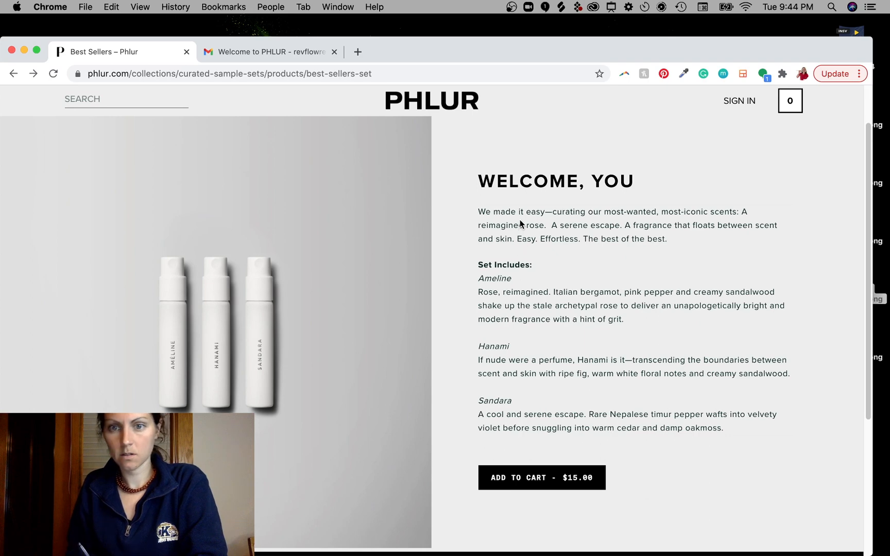
# Inspect the product description's styles and set its text-align value to center.
pyautogui.rightClick(520, 222)
pyautogui.click(551, 311)
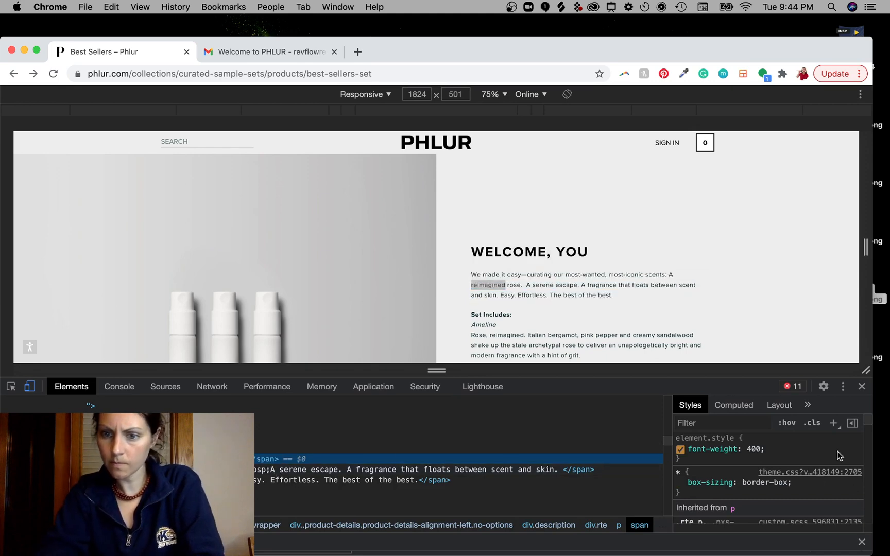
pyautogui.scroll(-6, 767, 497)
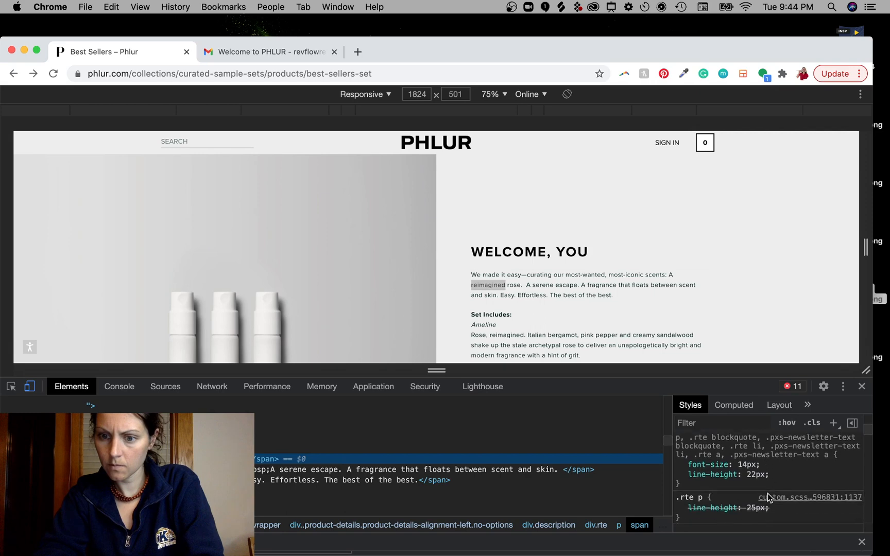
pyautogui.scroll(-5, 768, 497)
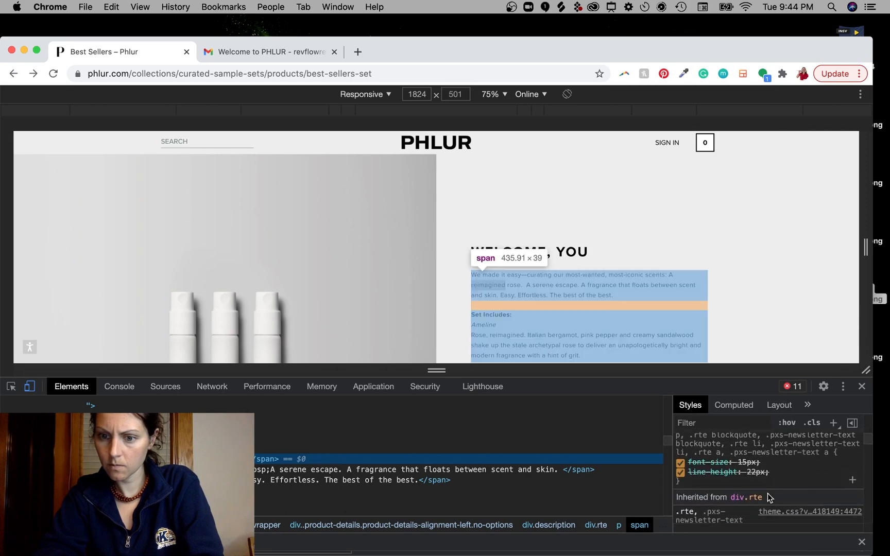
pyautogui.scroll(-6, 767, 497)
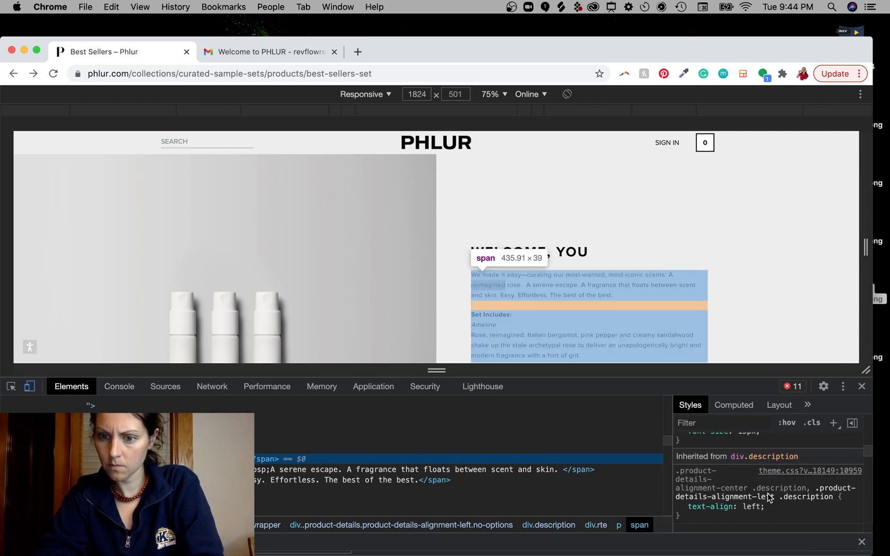
pyautogui.click(751, 481)
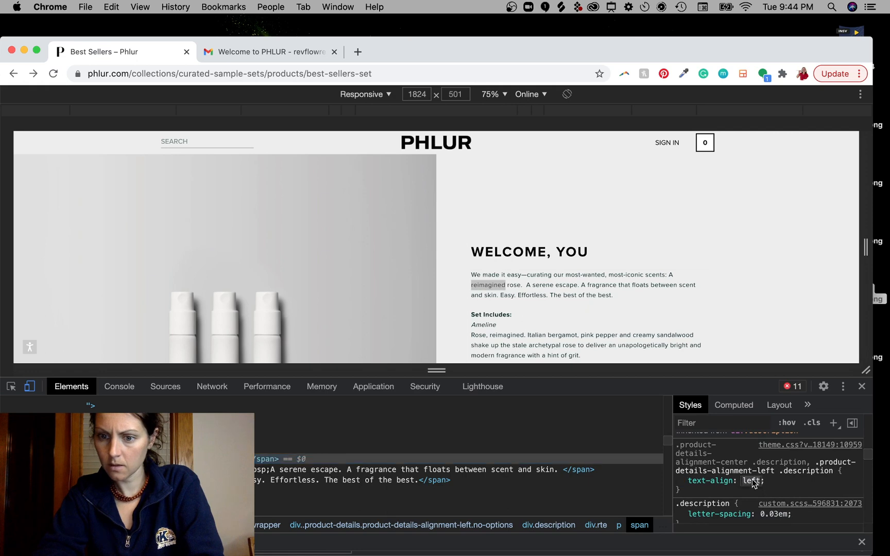
pyautogui.write('Center')
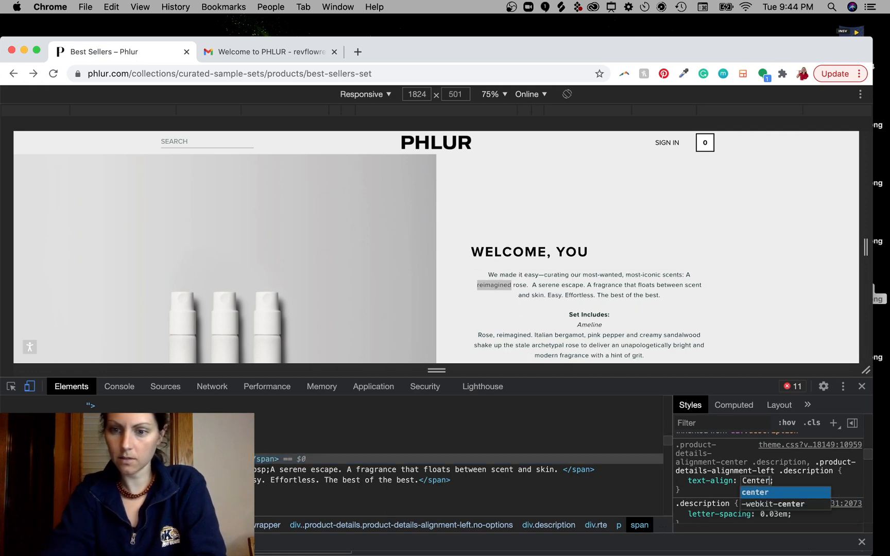
pyautogui.press('Return')
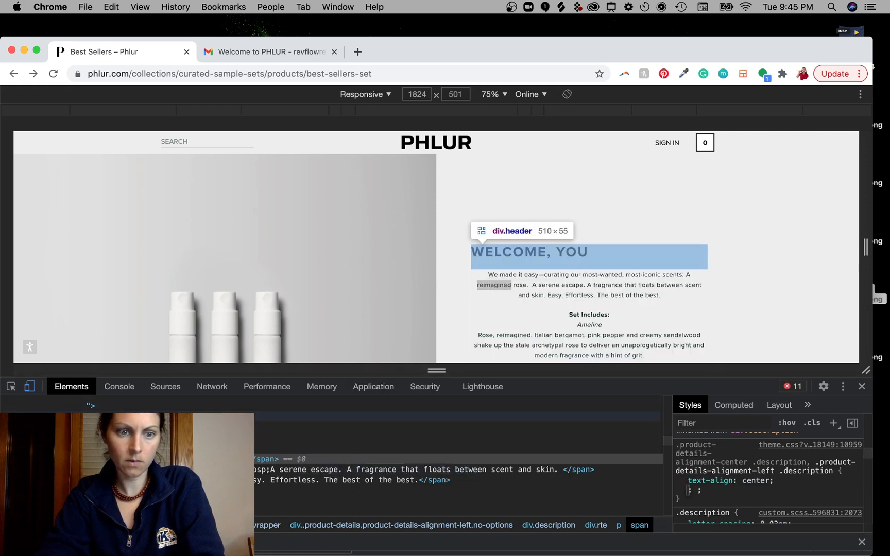
# Set the "WELCOME, YOU" header's text-align value to center and close the developer tools.
pyautogui.click(206, 416)
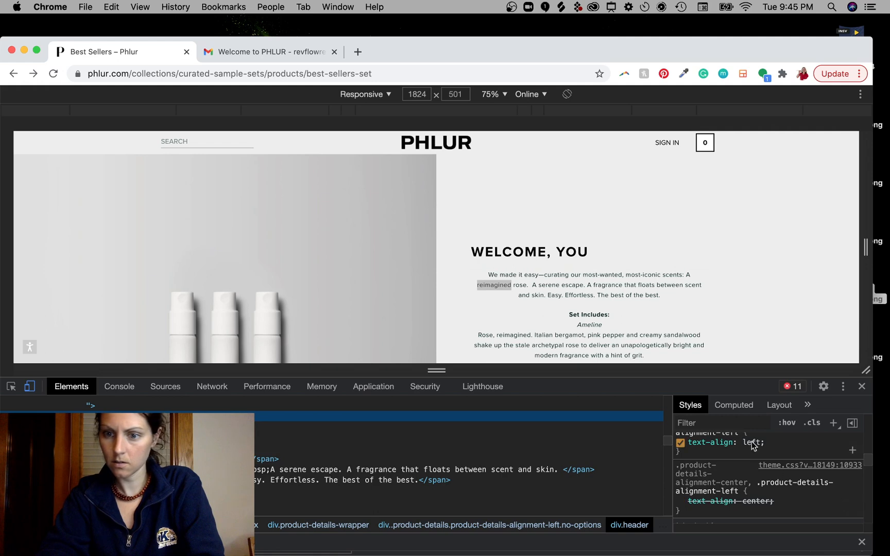
pyautogui.click(752, 443)
pyautogui.write('center')
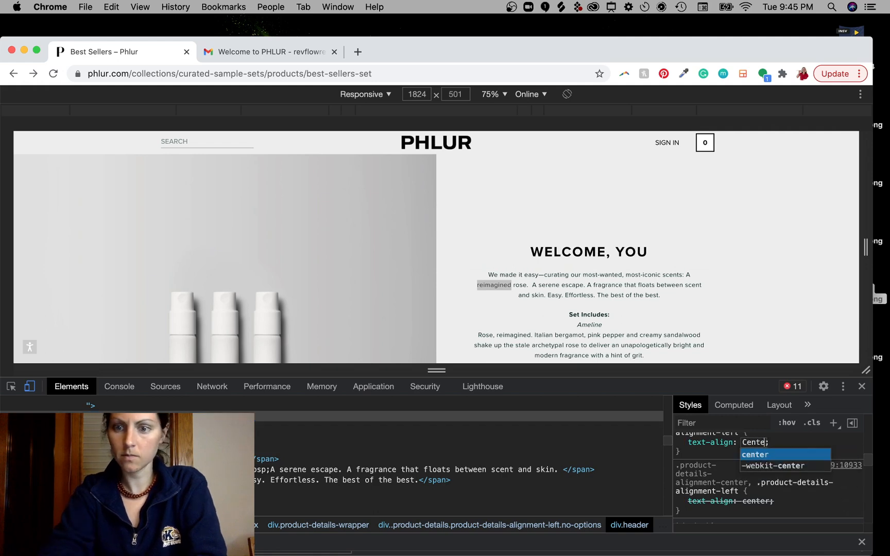
pyautogui.press('Return')
pyautogui.scroll(-3, 758, 316)
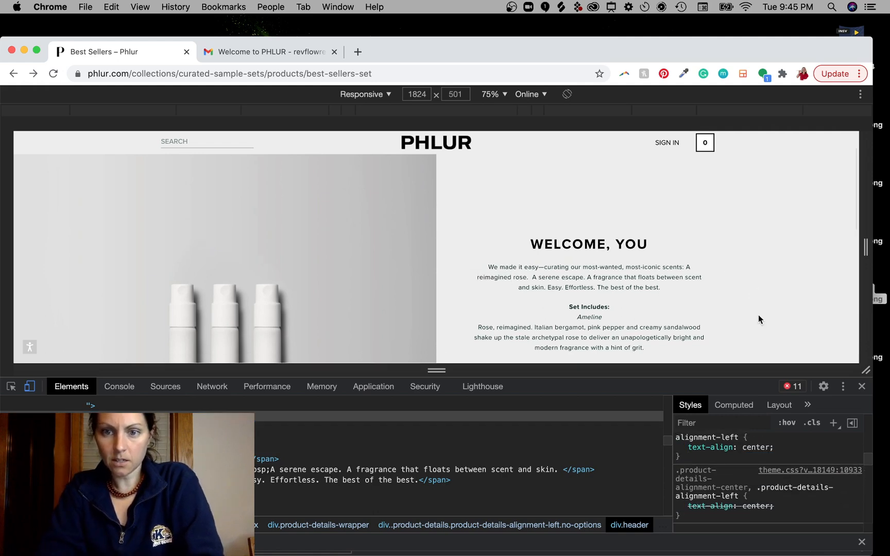
pyautogui.scroll(1, 758, 316)
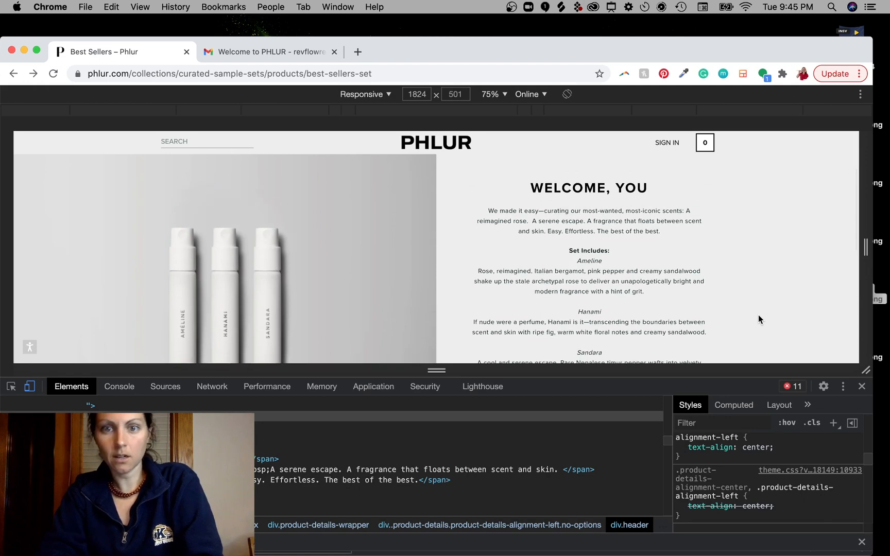
pyautogui.scroll(1, 758, 316)
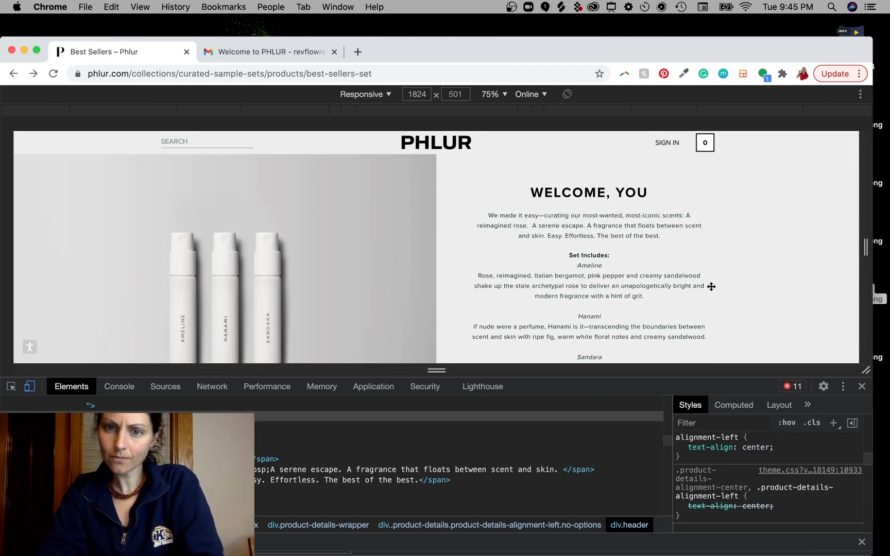
pyautogui.click(862, 386)
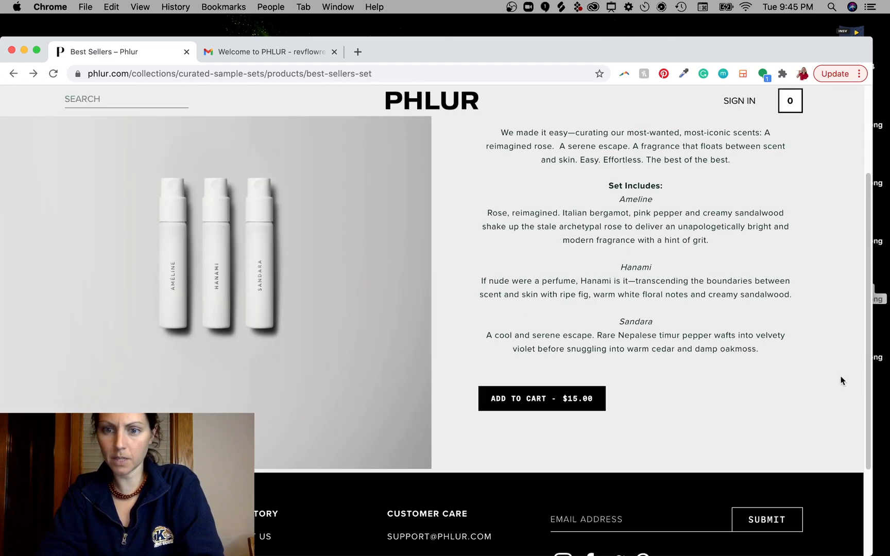
# Capture a screenshot of the centered heading and description, from above "WELCOME, YOU" to just above the add-to-cart button.
pyautogui.scroll(3, 780, 338)
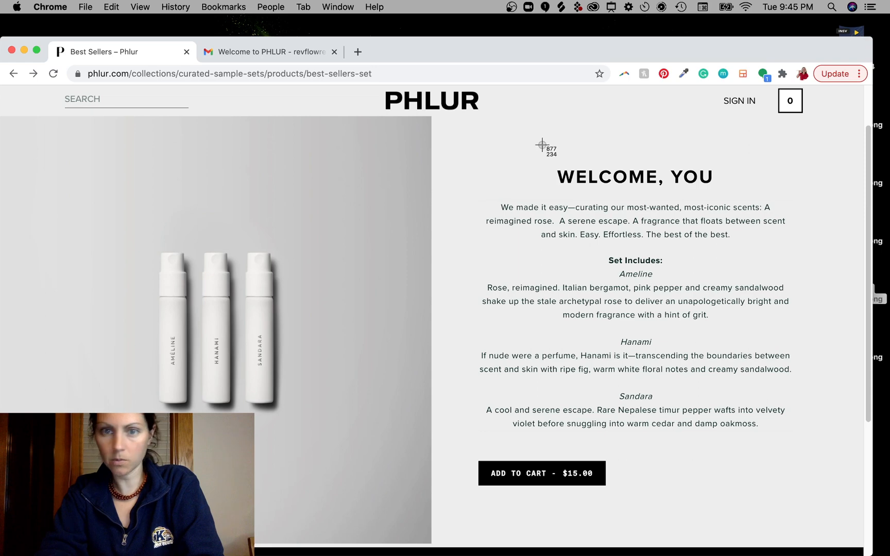
pyautogui.moveTo(435, 134); pyautogui.dragTo(855, 459)
pyautogui.moveTo(533, 94)
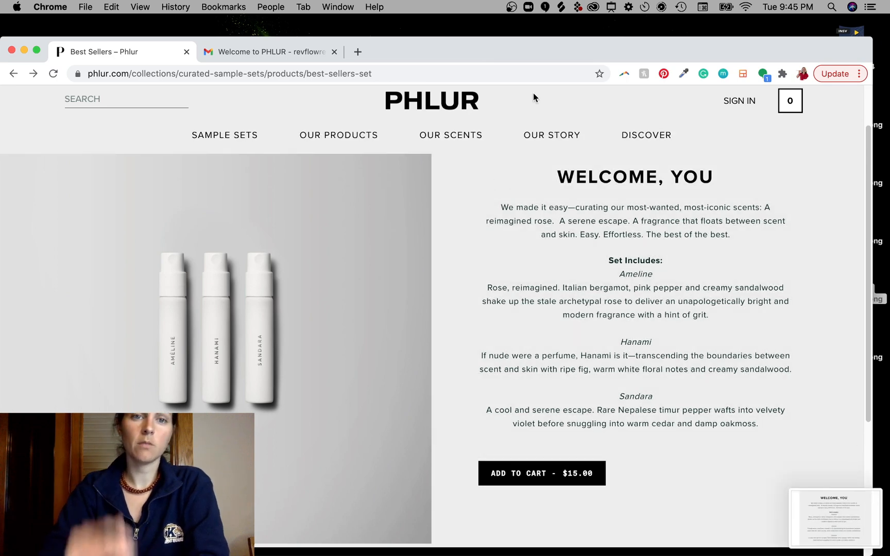
pyautogui.moveTo(453, 51); pyautogui.dragTo(468, 52)
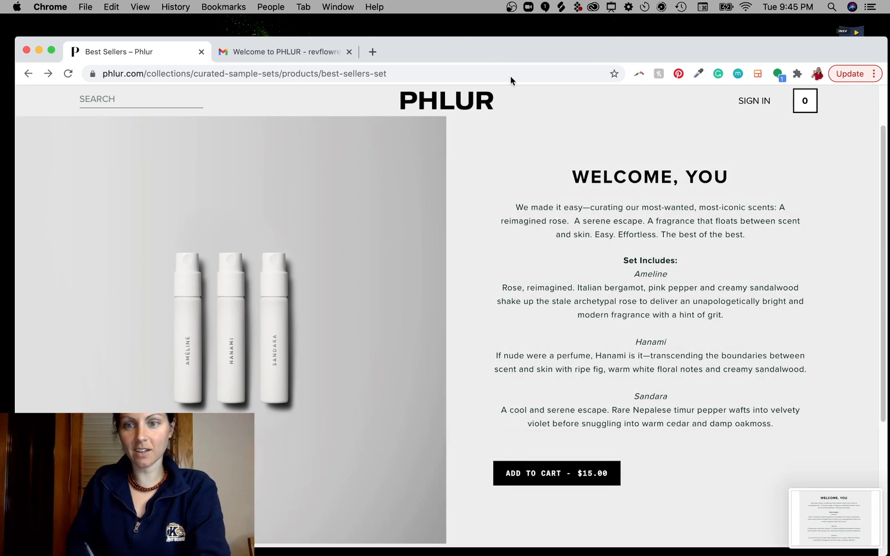
# Place the centered text screenshot into the email design in Photoshop and scale it to about 69.8%.
pyautogui.moveTo(830, 520); pyautogui.dragTo(483, 407)
pyautogui.press('super+Tab')
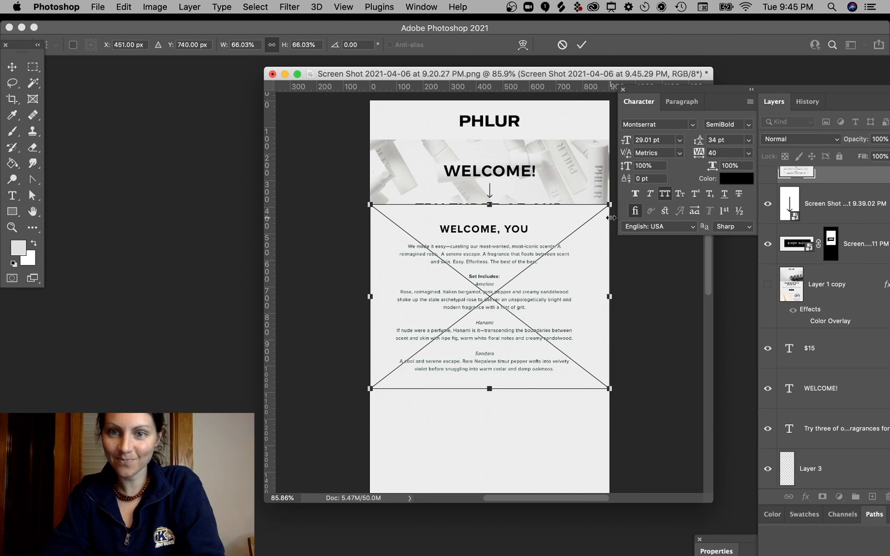
pyautogui.moveTo(610, 204); pyautogui.dragTo(623, 194)
pyautogui.press('Return')
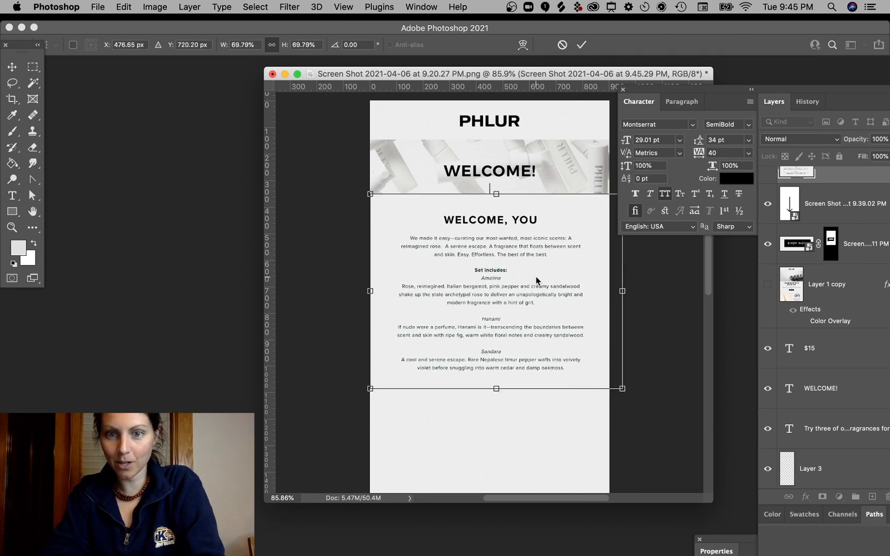
# Move the "WELCOME, YOU" text block directly beneath the product photo, and shift the Character and Layers panels fully into view.
pyautogui.moveTo(525, 251); pyautogui.dragTo(518, 412)
pyautogui.scroll(-5, 523, 287)
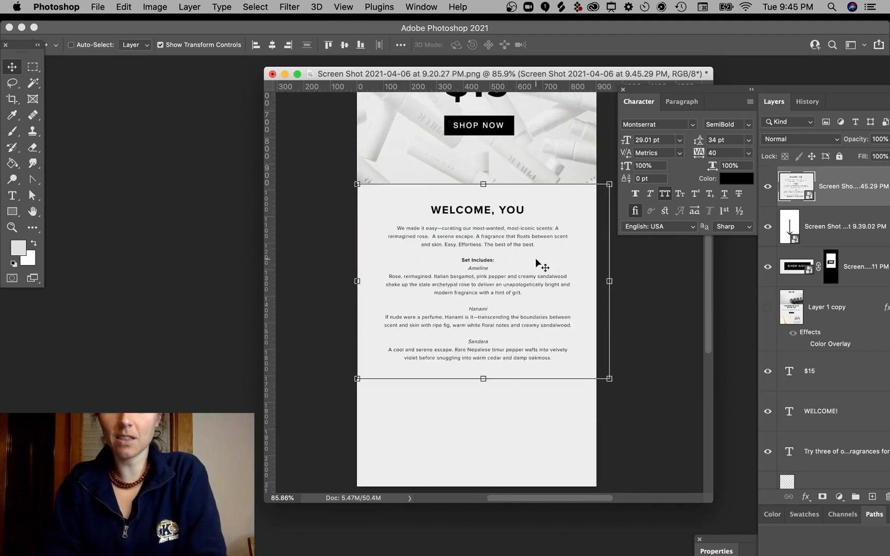
pyautogui.scroll(5, 515, 264)
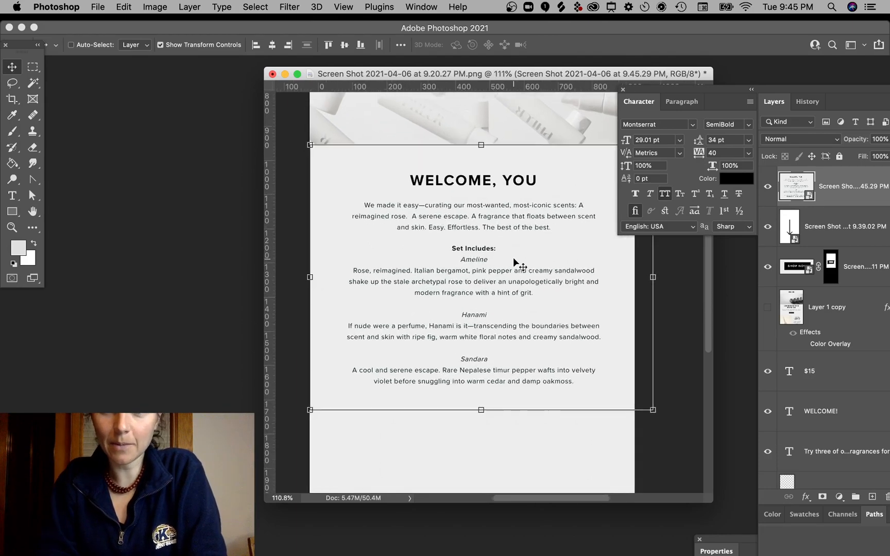
pyautogui.scroll(-2, 533, 232)
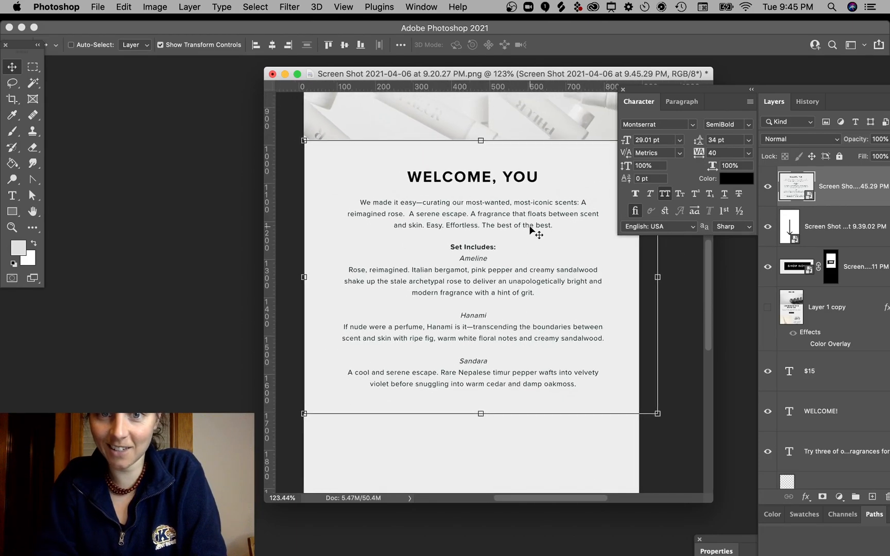
pyautogui.moveTo(647, 94); pyautogui.dragTo(623, 106)
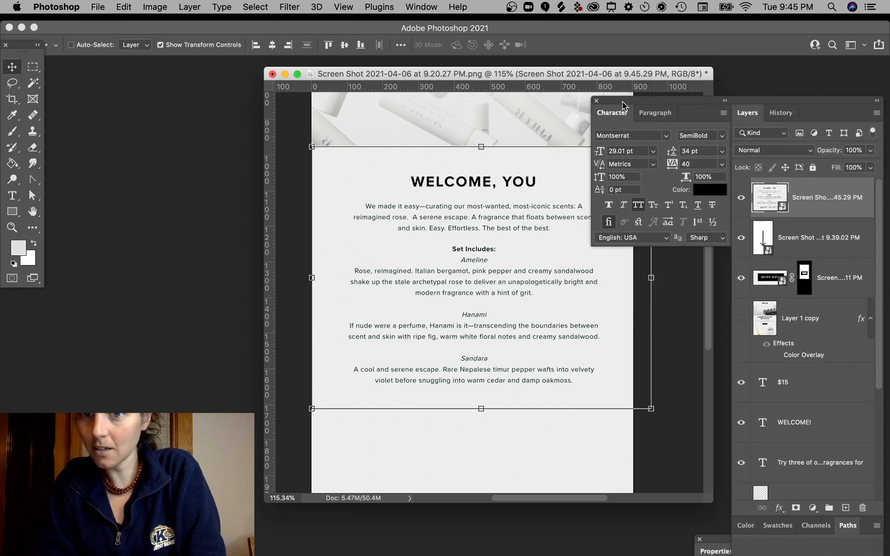